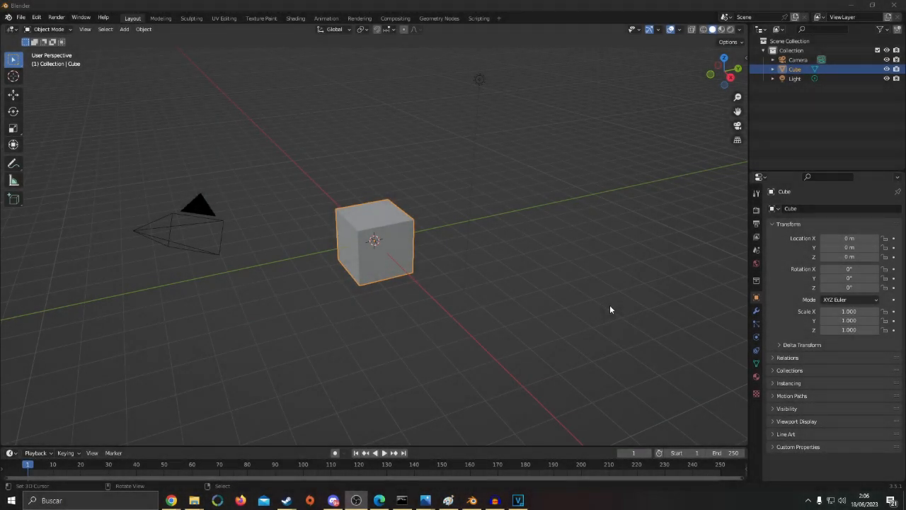
# Delete the default camera, cube and light from the scene
pyautogui.moveTo(498, 304); pyautogui.dragTo(439, 286, button='middle')
pyautogui.click(494, 257)
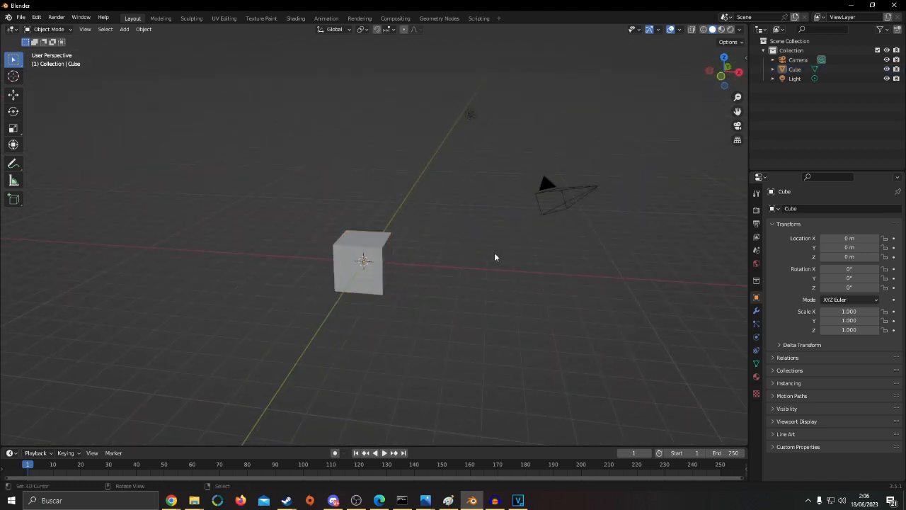
pyautogui.press('a')
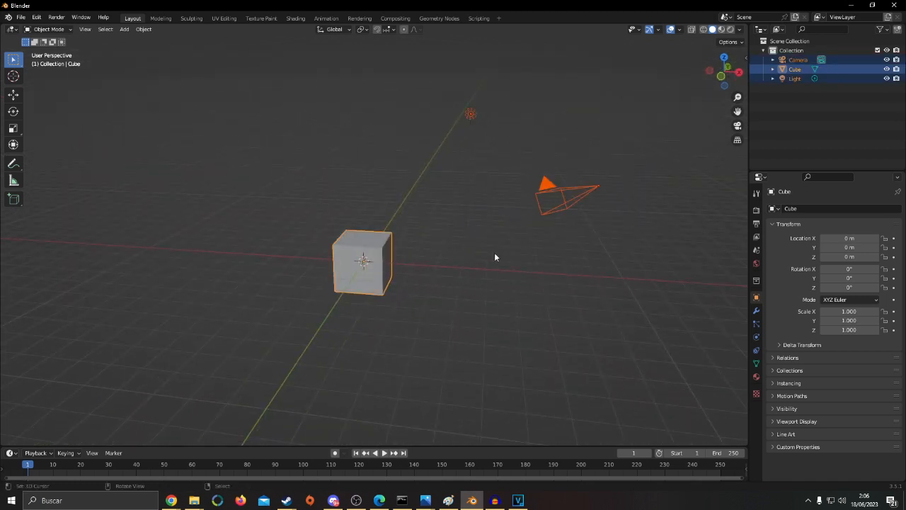
pyautogui.press('x')
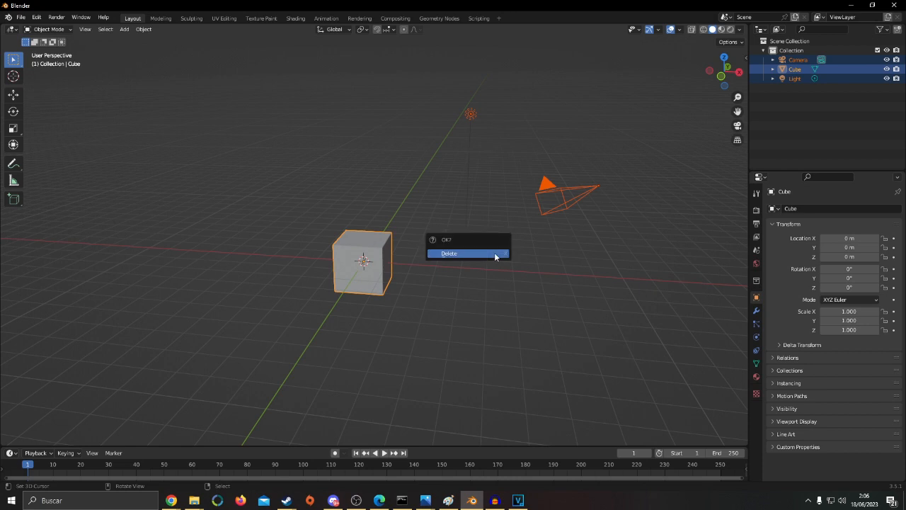
pyautogui.click(467, 254)
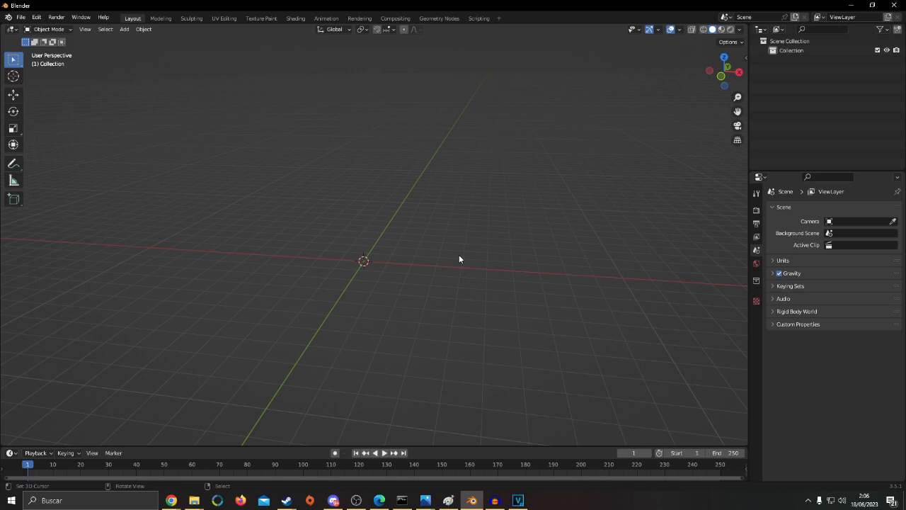
# Add a cylinder mesh at the origin with 32 vertices, a 1 m radius and a 2 m depth
pyautogui.press('shift')
pyautogui.hotkey('shift', 'a')
pyautogui.moveTo(459, 254)
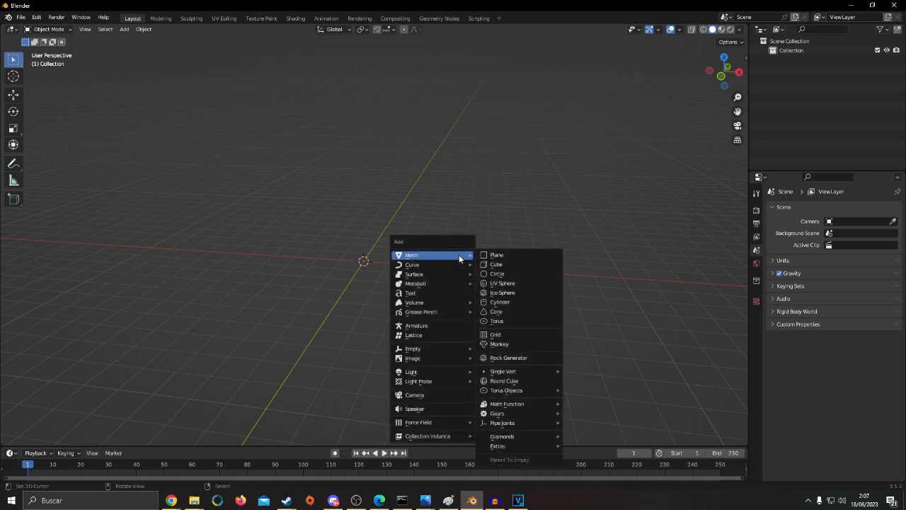
pyautogui.click(512, 302)
pyautogui.scroll(2, 319, 327)
pyautogui.click(52, 439)
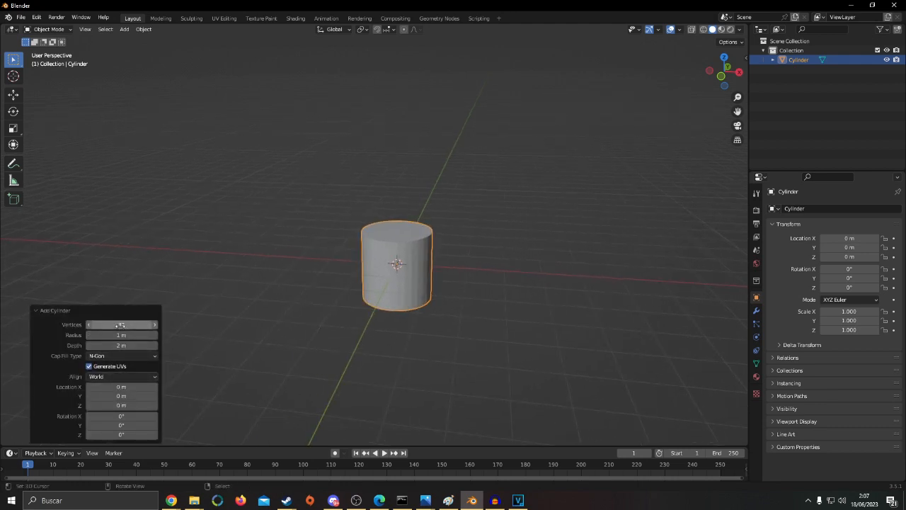
pyautogui.click(56, 310)
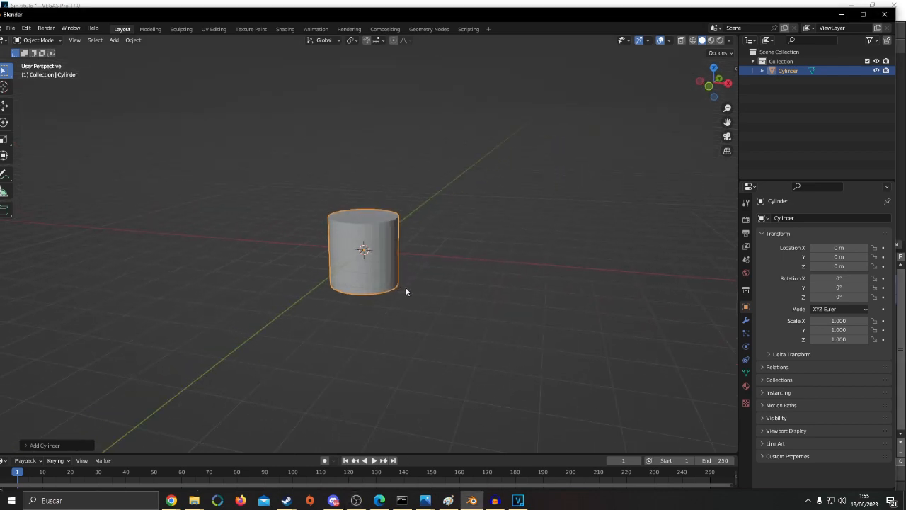
# Add a Subdivision Surface modifier to the cylinder
pyautogui.keyDown('shift'); pyautogui.moveTo(401, 282); pyautogui.dragTo(428, 272, button='middle'); pyautogui.keyUp('shift')
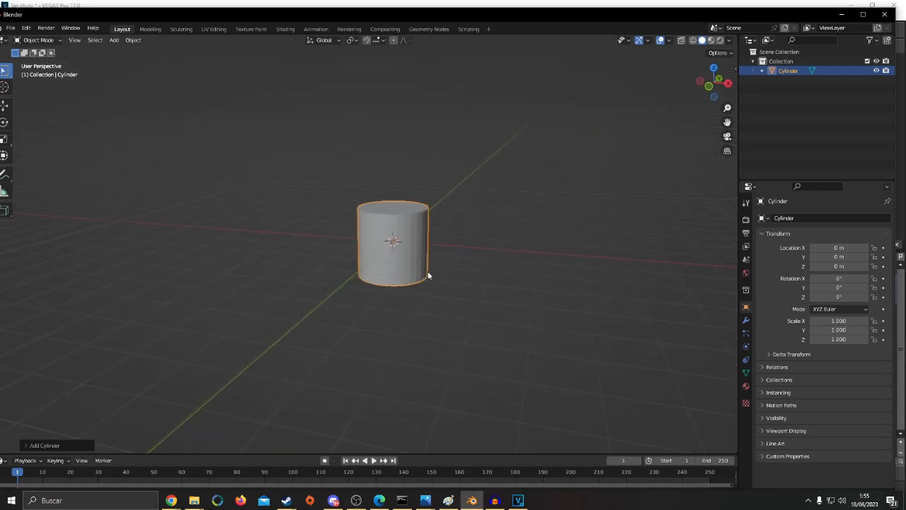
pyautogui.scroll(3, 428, 272)
pyautogui.keyDown('shift'); pyautogui.moveTo(577, 279); pyautogui.dragTo(562, 291, button='middle'); pyautogui.keyUp('shift')
pyautogui.click(745, 320)
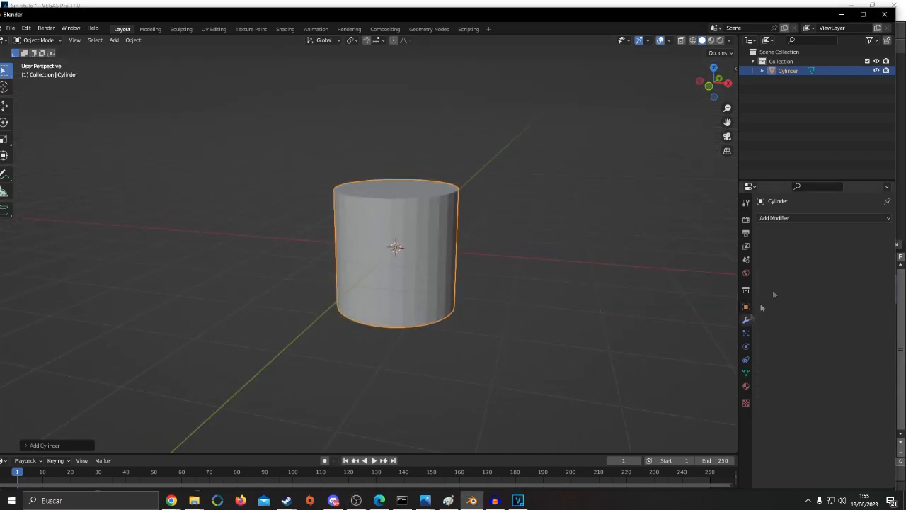
pyautogui.click(789, 218)
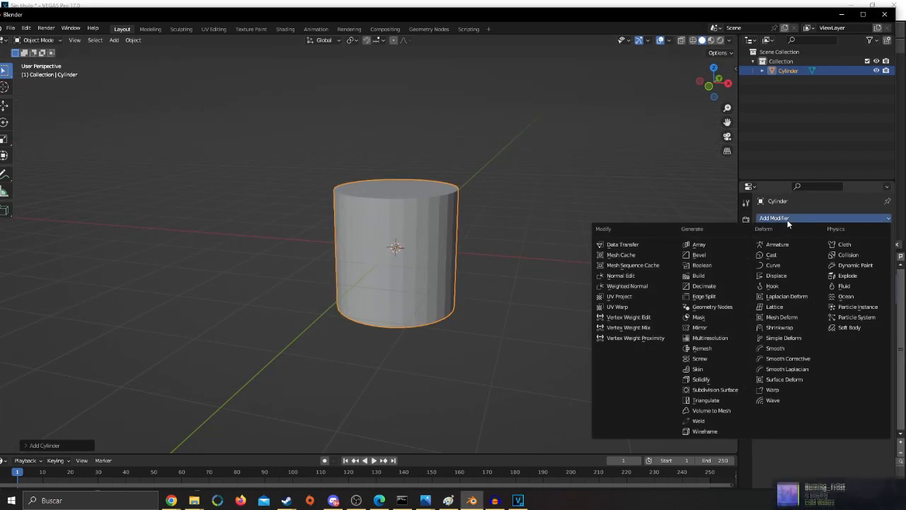
pyautogui.click(733, 393)
# Cut an edge loop around the cylinder and slide it close to the upper rim
pyautogui.moveTo(506, 259); pyautogui.dragTo(425, 248, button='middle')
pyautogui.press('Tab')
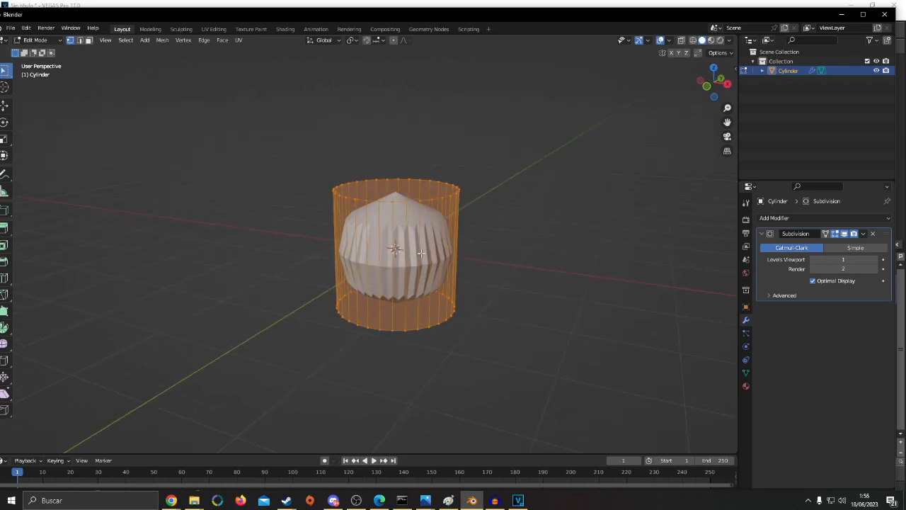
pyautogui.hotkey('ctrl', 'r')
pyautogui.click(334, 231)
pyautogui.click(331, 180)
pyautogui.click(423, 160)
pyautogui.keyDown('shift'); pyautogui.moveTo(428, 179); pyautogui.dragTo(420, 200, button='middle'); pyautogui.keyUp('shift')
pyautogui.scroll(1, 420, 200)
# Extrude the cylinder's top face in place and scale it inward to form a narrow border
pyautogui.click(89, 40)
pyautogui.click(382, 209)
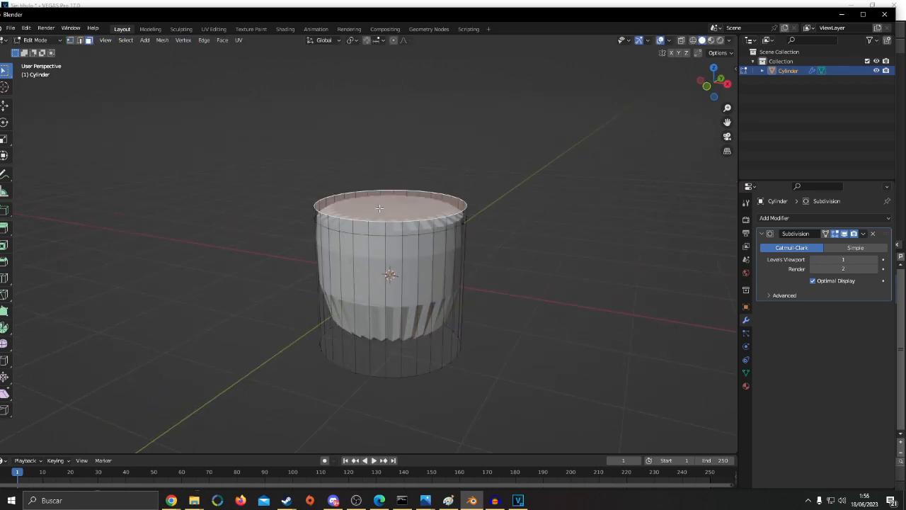
pyautogui.scroll(2, 460, 259)
pyautogui.press('e')
pyautogui.rightClick(535, 233)
pyautogui.press('s')
pyautogui.click(561, 230)
pyautogui.moveTo(561, 230); pyautogui.dragTo(656, 256, button='middle')
# Apply the Subdivision modifier and try selecting faces on the cylinder's top cap
pyautogui.press('Tab')
pyautogui.click(863, 233)
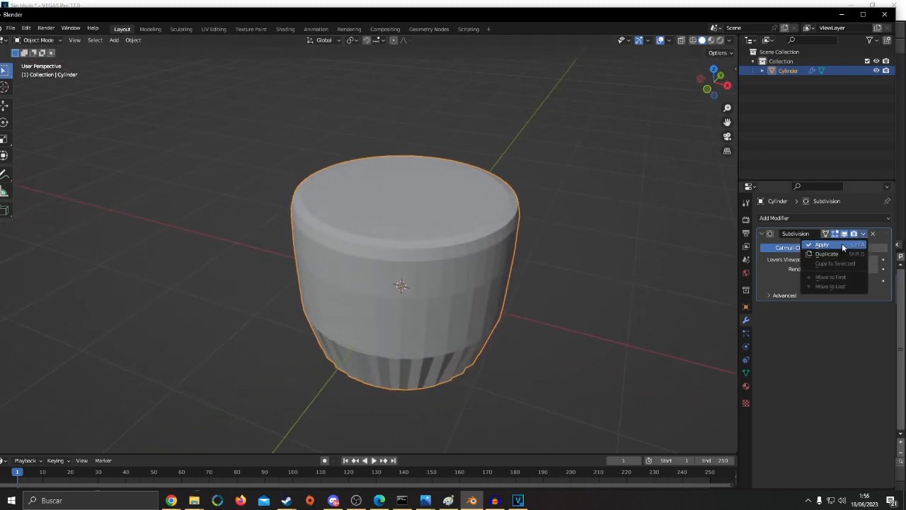
pyautogui.click(821, 245)
pyautogui.press('Tab')
pyautogui.click(365, 262)
pyautogui.click(347, 258)
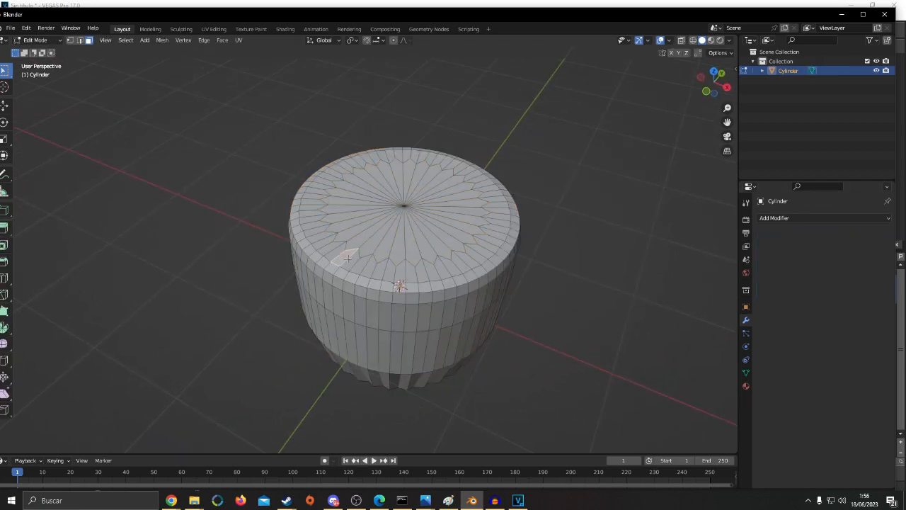
pyautogui.click(358, 248)
pyautogui.click(360, 204)
pyautogui.press('c')
pyautogui.click(403, 203)
# Undo the face selections and the applied Subdivision modifier
pyautogui.hotkey('ctrl', 'z')
pyautogui.hotkey('ctrl', 'z')
pyautogui.hotkey('ctrl', 'z')
pyautogui.hotkey('ctrl', 'z')
pyautogui.hotkey('ctrl', 'z')
pyautogui.hotkey('ctrl', 'z')
pyautogui.hotkey('ctrl', 'z')
pyautogui.hotkey('ctrl', 'z')
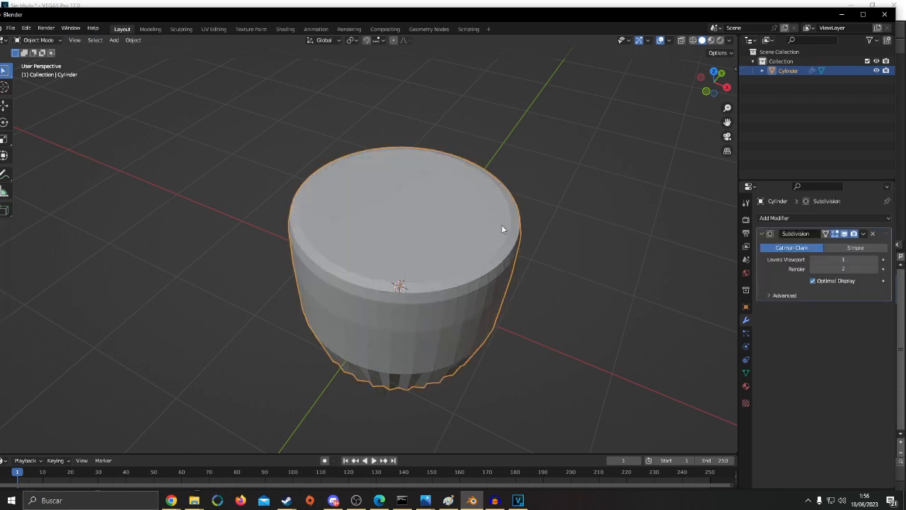
# Delete the inner top face of the cylinder in Edit Mode
pyautogui.press('Tab')
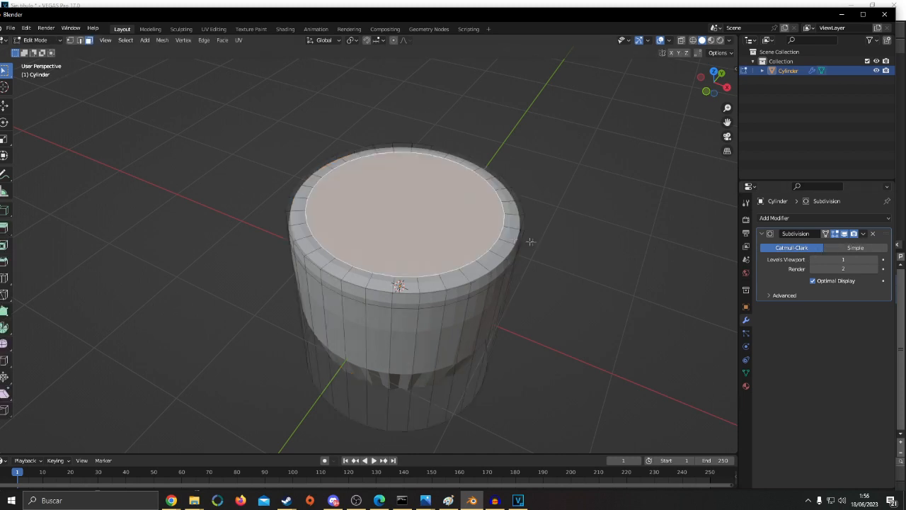
pyautogui.press('x')
pyautogui.click(479, 233)
pyautogui.moveTo(375, 333); pyautogui.dragTo(336, 326, button='middle')
pyautogui.moveTo(410, 230); pyautogui.dragTo(391, 241, button='middle')
# Select the edge loop around the top opening and close it with Grid Fill
pyautogui.click(80, 41)
pyautogui.keyDown('alt'); pyautogui.click(409, 283); pyautogui.keyUp('alt')
pyautogui.hotkey('ctrl', 'f')
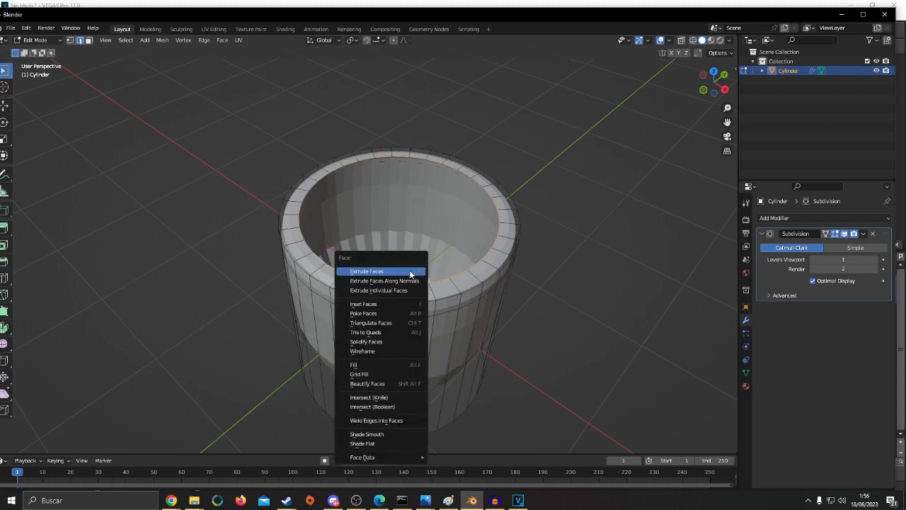
pyautogui.click(386, 372)
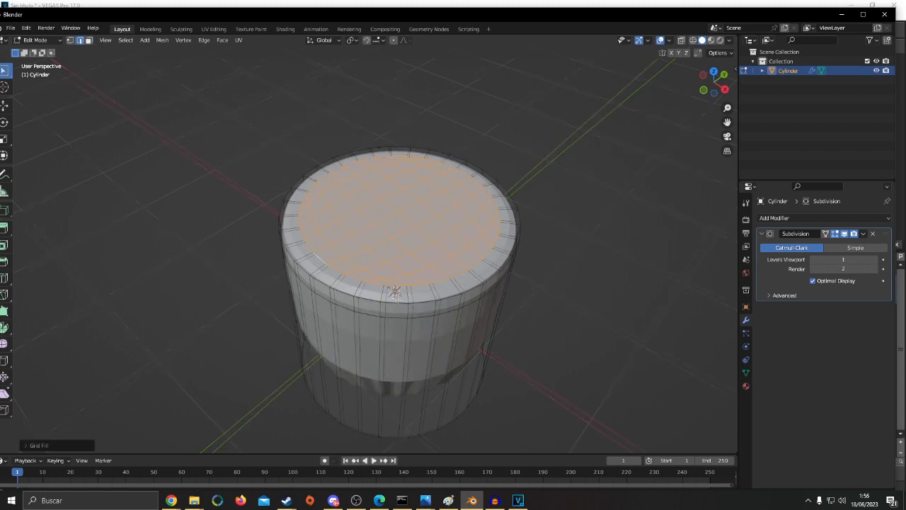
pyautogui.moveTo(387, 371); pyautogui.dragTo(396, 418, button='middle')
# Apply the cylinder's Subdivision modifier and clear the selection in Edit Mode
pyautogui.press('Tab')
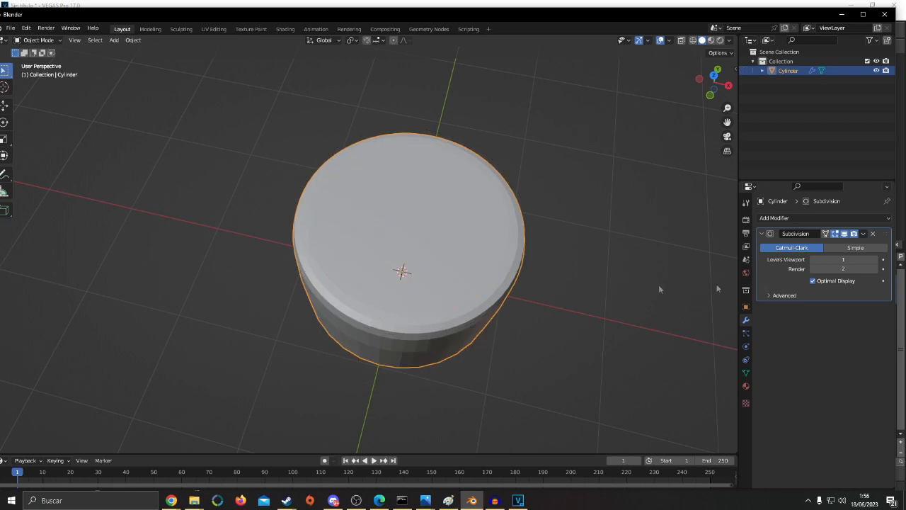
pyautogui.click(863, 234)
pyautogui.click(842, 249)
pyautogui.press('Tab')
pyautogui.hotkey('alt', 'a')
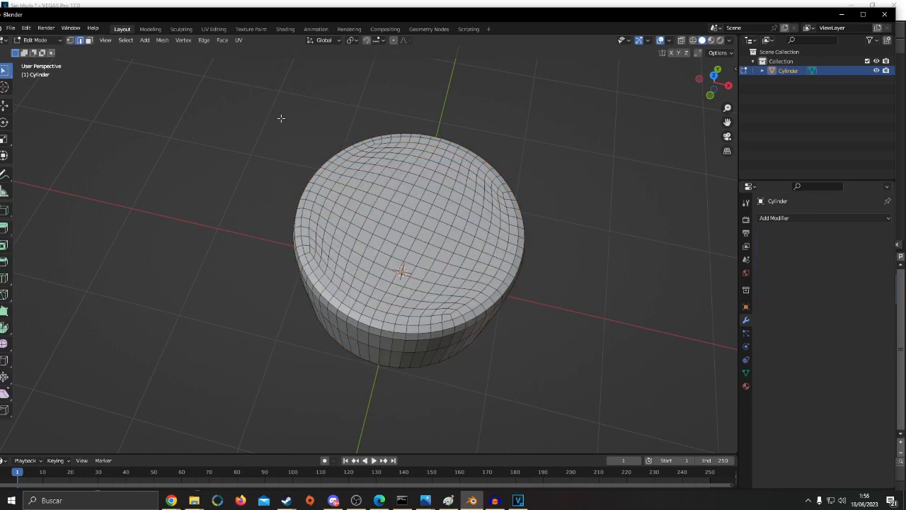
# Circle-select a patch of faces near the centre of the cylinder's gridded top
pyautogui.click(89, 41)
pyautogui.keyDown('alt'); pyautogui.click(454, 322); pyautogui.keyUp('alt')
pyautogui.hotkey('alt', 'a')
pyautogui.click(432, 277)
pyautogui.press('c')
pyautogui.moveTo(407, 213); pyautogui.dragTo(394, 250)
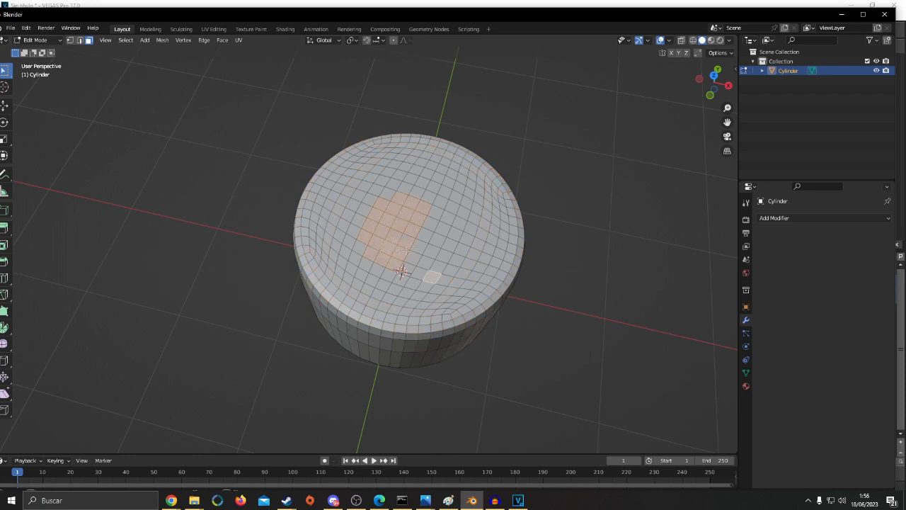
# Try Circle Select again on the cylinder's top faces, clear the selection and leave Edit Mode
pyautogui.press('Tab')
pyautogui.moveTo(462, 235); pyautogui.dragTo(461, 184, button='middle')
pyautogui.press('Tab')
pyautogui.click(437, 270)
pyautogui.press('c')
pyautogui.moveTo(362, 316)
pyautogui.mouseDown()
pyautogui.moveTo(464, 273)
pyautogui.moveTo(430, 269)
pyautogui.mouseUp()
pyautogui.hotkey('alt', 'a')
pyautogui.moveTo(488, 283); pyautogui.dragTo(484, 381, button='middle')
pyautogui.press('Tab')
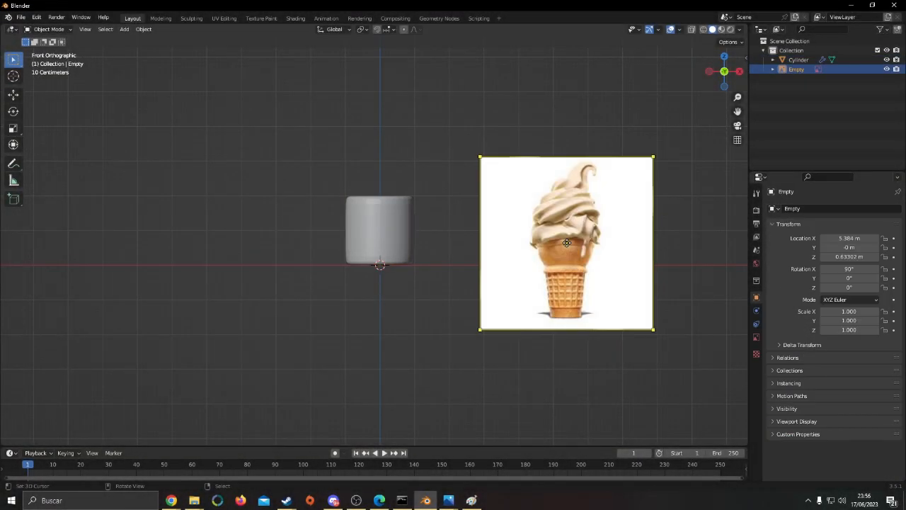
# Display the scene in wireframe and set the ice-cream reference image's location to 0 m on every axis
pyautogui.hotkey('shift', 'z')
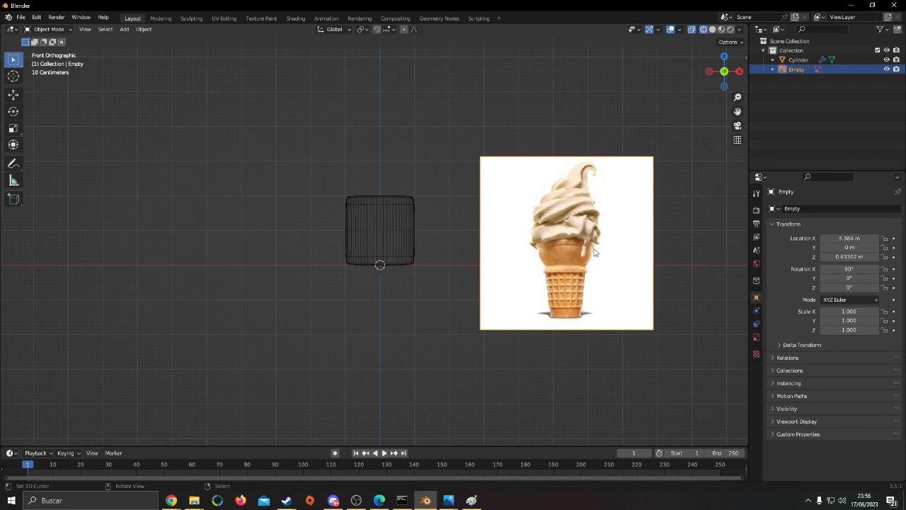
pyautogui.press('n')
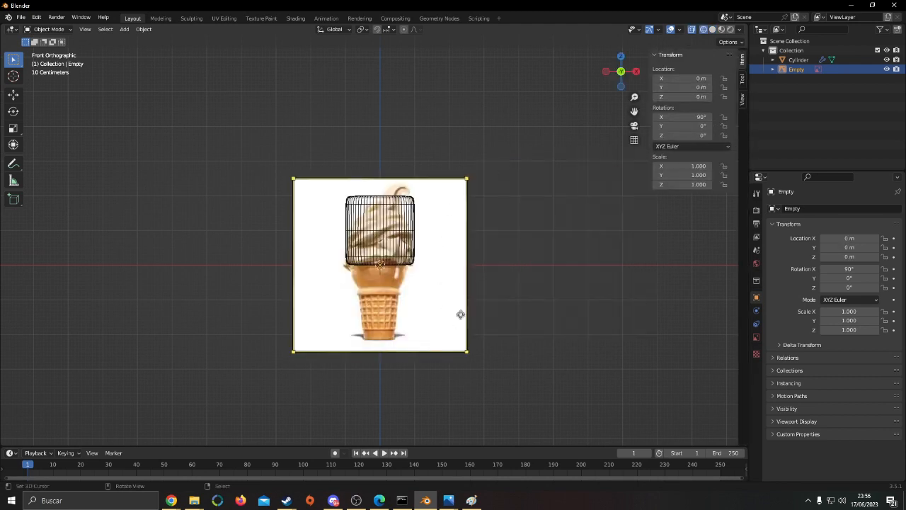
pyautogui.press('s')
pyautogui.rightClick(531, 321)
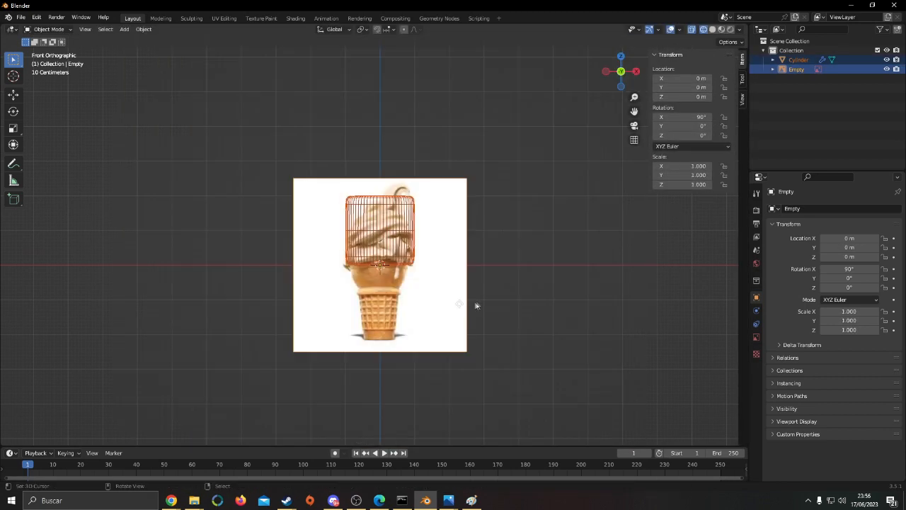
# Scale the ice-cream reference image to about 1.763 and raise it along Z to align the cone's base with the cylinder's base
pyautogui.press('s')
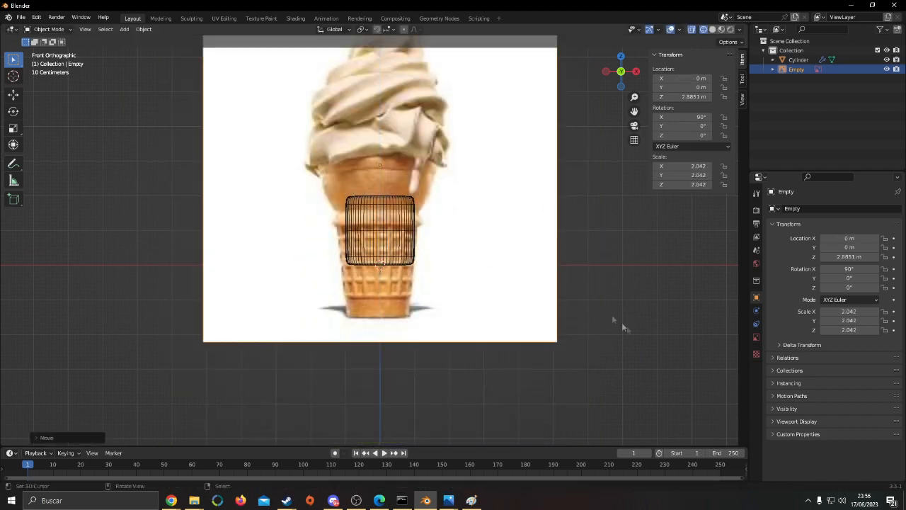
pyautogui.click(579, 316)
pyautogui.press('g')
pyautogui.press('z')
pyautogui.click(576, 281)
pyautogui.press('s')
pyautogui.click(583, 279)
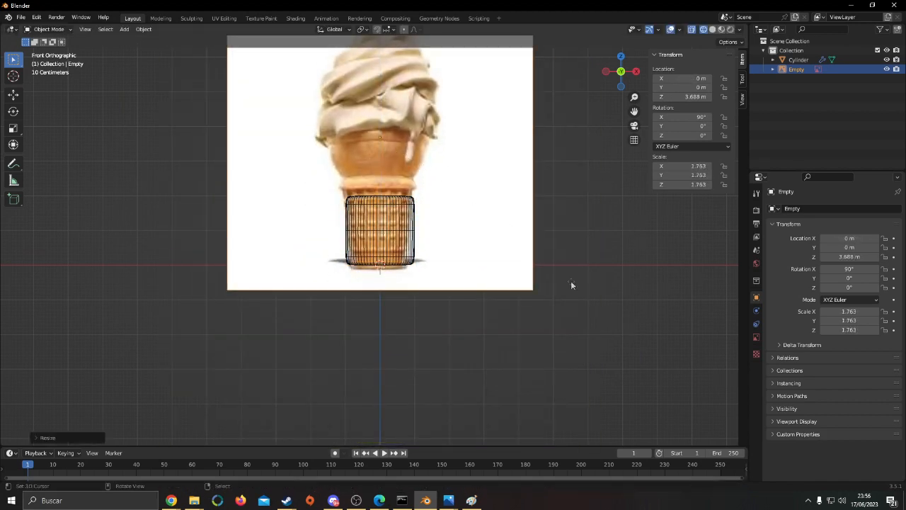
pyautogui.press('g')
pyautogui.press('z')
pyautogui.click(573, 278)
# Scale down the cylinder's bottom face to match the width of the cone's base in the reference
pyautogui.click(397, 268)
pyautogui.press('Tab')
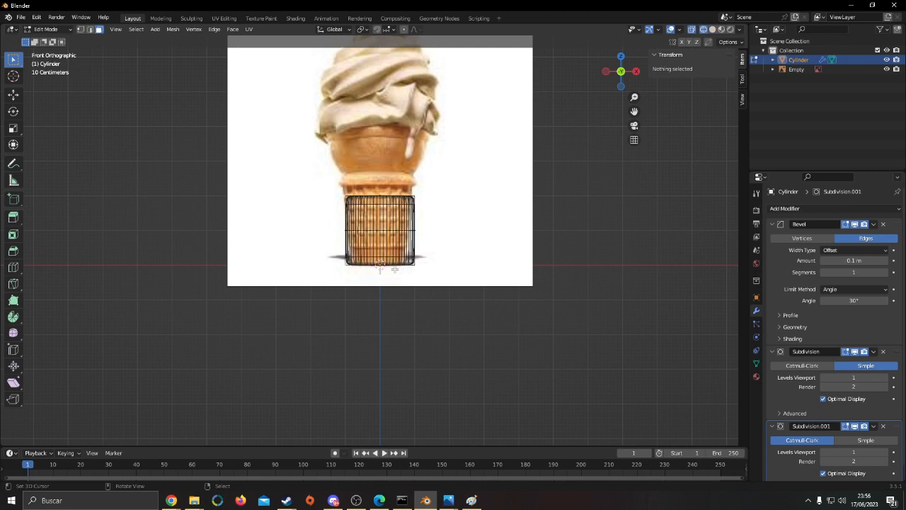
pyautogui.press('s')
pyautogui.rightClick(479, 265)
pyautogui.press('Tab')
pyautogui.hotkey('shift', 'z')
pyautogui.scroll(3, 357, 309)
pyautogui.hotkey('shift', 'z')
pyautogui.press('Tab')
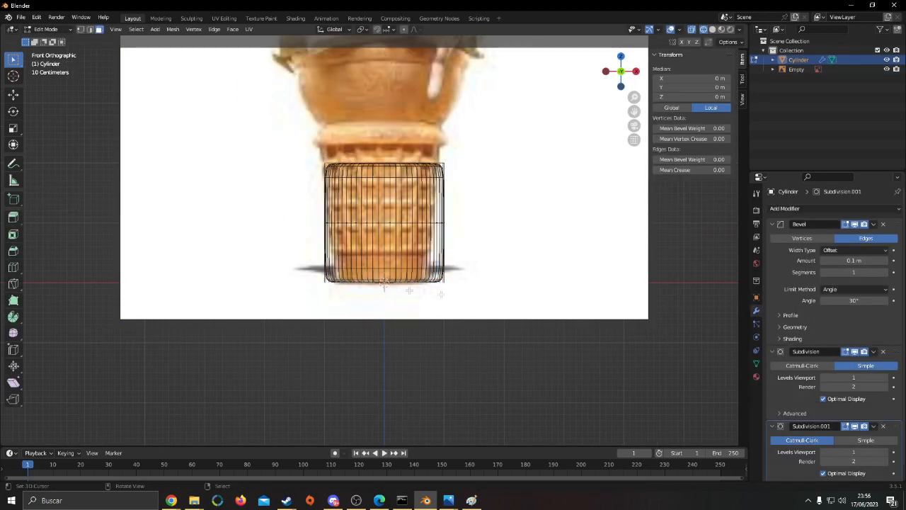
pyautogui.press('s')
pyautogui.click(511, 295)
# Adjust the width of the cylinder's top face and raise it along Z toward the cone's collar
pyautogui.keyDown('shift'); pyautogui.moveTo(402, 167); pyautogui.dragTo(410, 262, button='middle'); pyautogui.keyUp('shift')
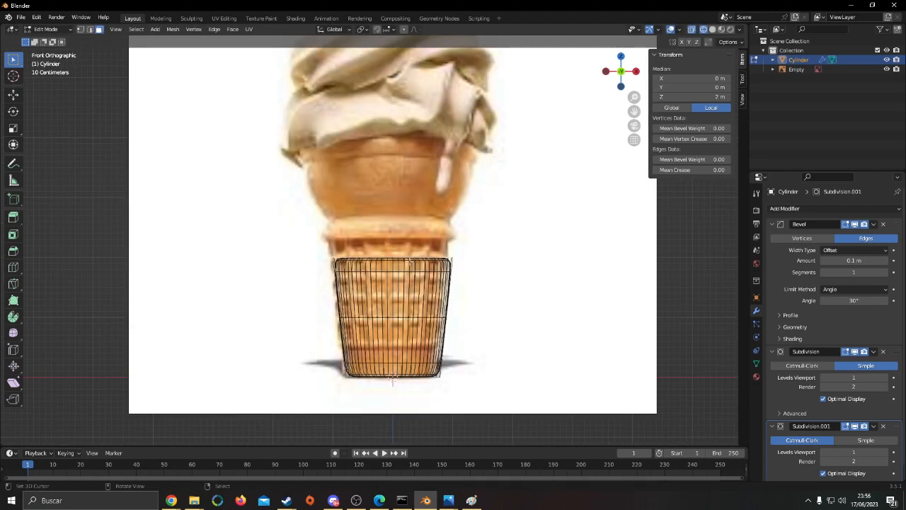
pyautogui.click(411, 262)
pyautogui.press('s')
pyautogui.click(480, 245)
pyautogui.press('g')
pyautogui.press('z')
pyautogui.click(495, 198)
# Refine the top face's scale and height to match the cone's collar, making the body about 2.28 m wide and 2.69 m high
pyautogui.press('s')
pyautogui.click(527, 208)
pyautogui.press('g')
pyautogui.press('z')
pyautogui.click(523, 217)
pyautogui.press('s')
pyautogui.click(516, 216)
# Return to Object Mode with solid shading, duplicate the cone body in place and hide the copy
pyautogui.keyDown('shift'); pyautogui.moveTo(506, 219); pyautogui.dragTo(515, 307, button='middle'); pyautogui.keyUp('shift')
pyautogui.scroll(2, 516, 307)
pyautogui.keyDown('shift'); pyautogui.moveTo(558, 327); pyautogui.dragTo(496, 302, button='middle'); pyautogui.keyUp('shift')
pyautogui.hotkey('shift', 'z')
pyautogui.press('Tab')
pyautogui.scroll(-5, 548, 286)
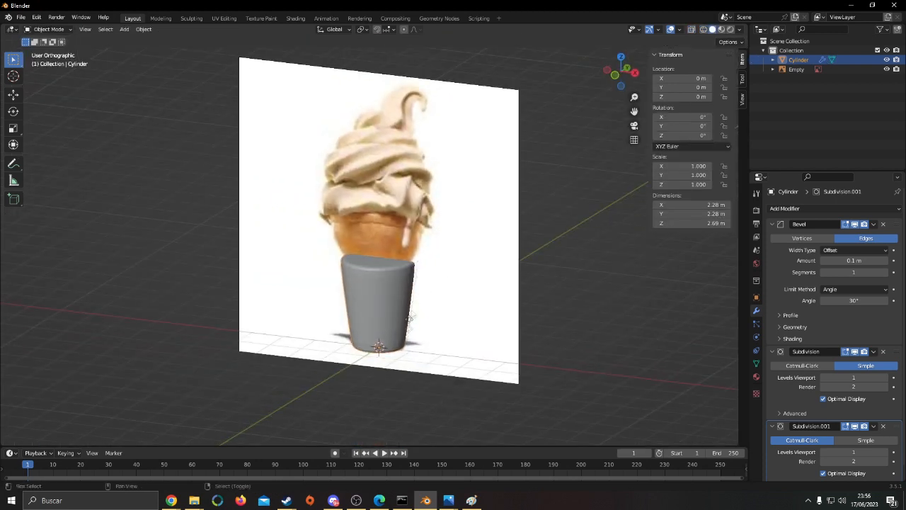
pyautogui.hotkey('shift', 'd')
pyautogui.rightClick(615, 339)
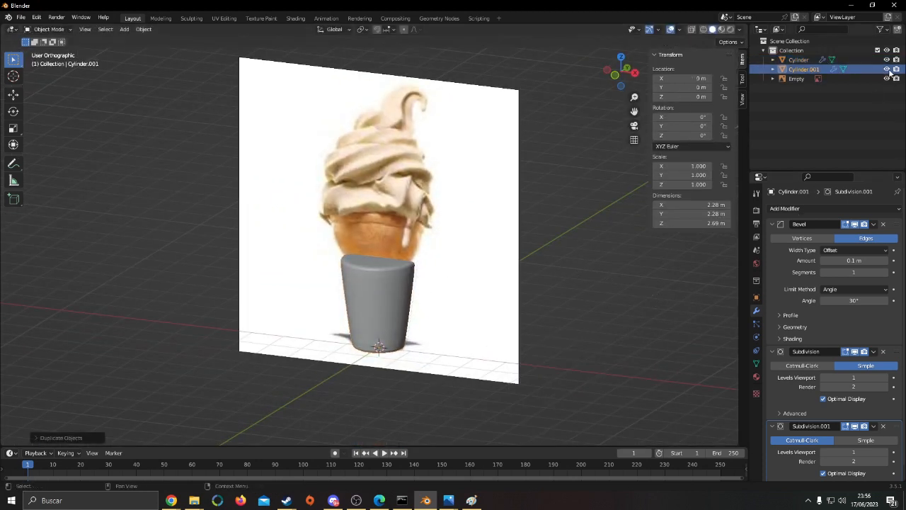
# Extrude the original cone's top face in place, widen it and move it up along Z to about 3.10 m, in front wireframe view
pyautogui.rightClick(382, 282)
pyautogui.press('KP_1')
pyautogui.hotkey('shift', 'z')
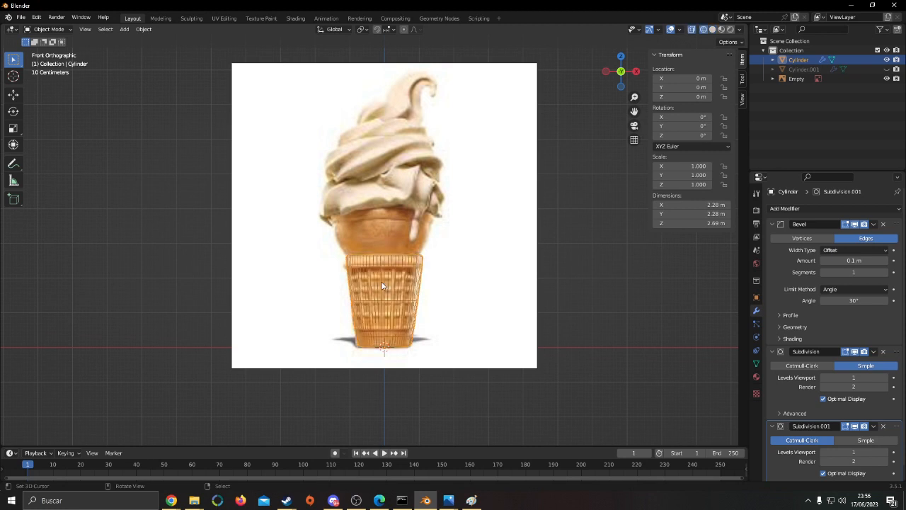
pyautogui.press('Tab')
pyautogui.scroll(1, 418, 283)
pyautogui.press('e')
pyautogui.rightClick(488, 243)
pyautogui.press('s')
pyautogui.click(519, 246)
pyautogui.press('g')
pyautogui.press('z')
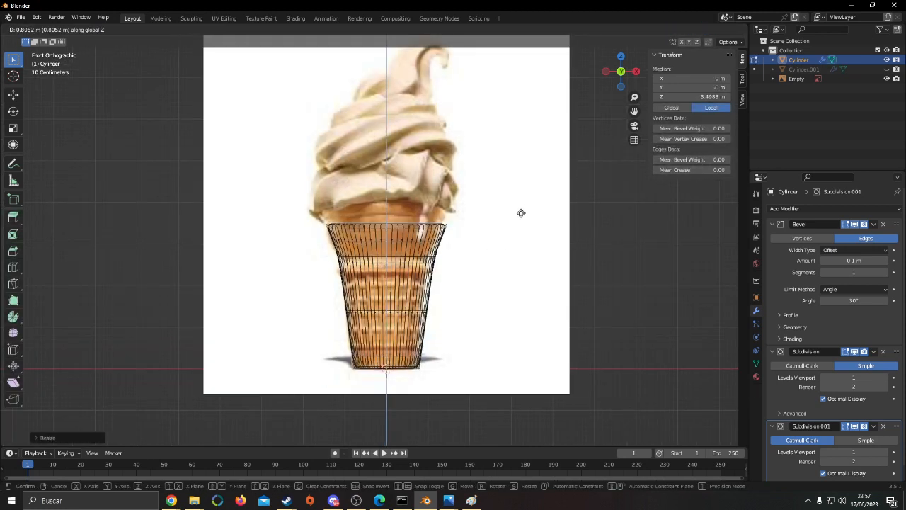
pyautogui.click(528, 238)
pyautogui.scroll(4, 526, 238)
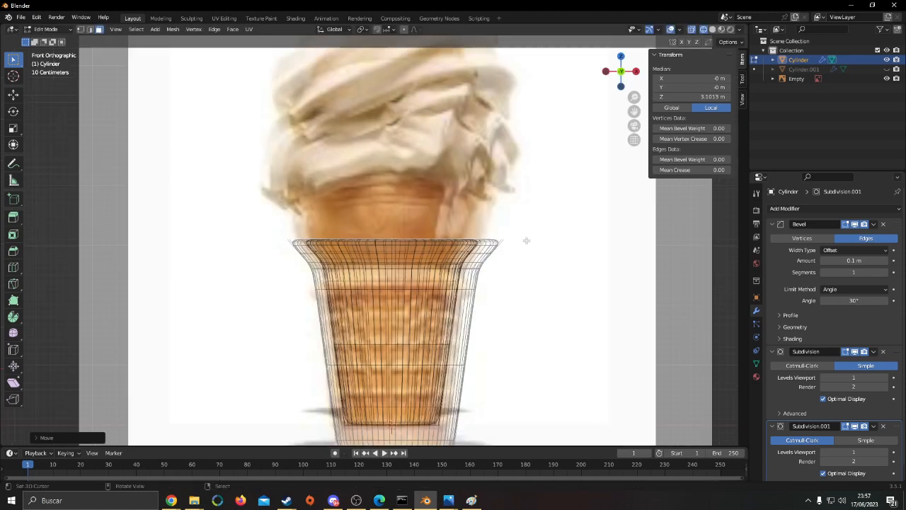
# Raise the cone's top face to about 3.17 m, extrude it upward for the collar wall and adjust its width
pyautogui.press('g')
pyautogui.press('z')
pyautogui.click(526, 228)
pyautogui.press('e')
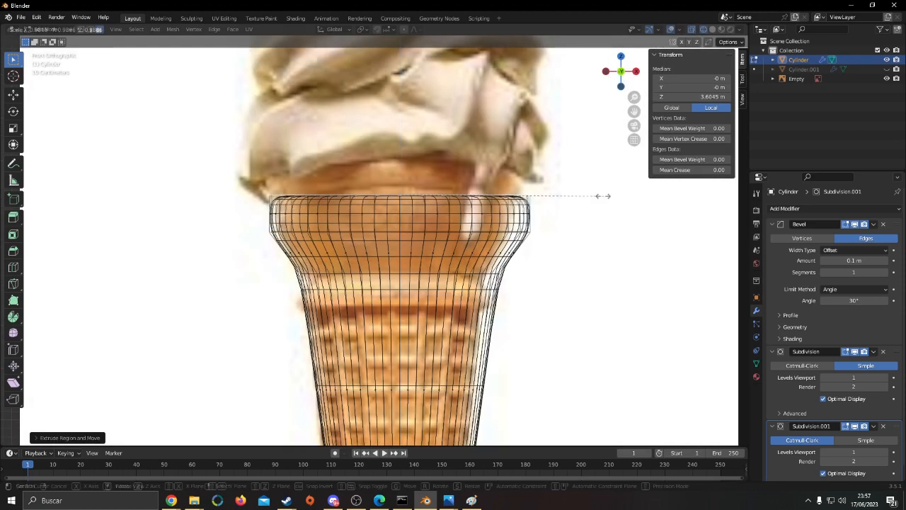
pyautogui.click(615, 192)
pyautogui.press('s')
pyautogui.click(587, 184)
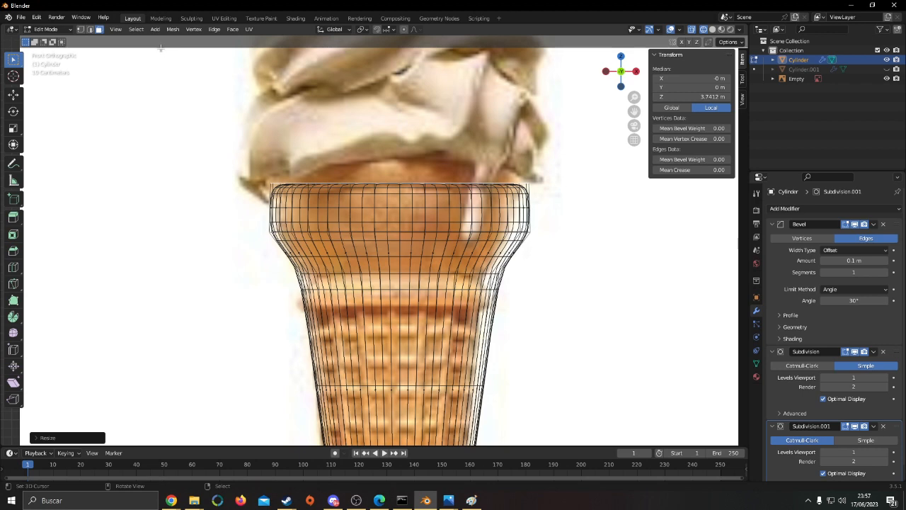
# Scale the collar's lower edge loop at about 3.17 m slightly inward to match the reference, and clear the selection
pyautogui.press('s')
pyautogui.click(530, 254)
pyautogui.hotkey('alt', 'a')
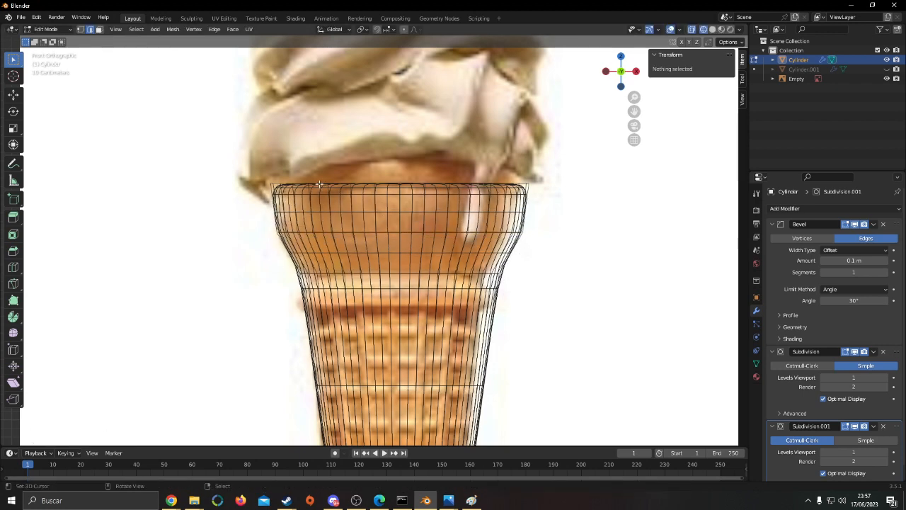
# Select the cone's top face and adjust its height along Z to match the collar
pyautogui.click(98, 31)
pyautogui.rightClick(363, 210)
pyautogui.hotkey('alt', 'a')
pyautogui.hotkey('shift', 'z')
pyautogui.moveTo(403, 190); pyautogui.dragTo(407, 212, button='middle')
pyautogui.rightClick(406, 214)
pyautogui.press('g')
pyautogui.press('z')
pyautogui.click(606, 223)
# Extrude the top face upward to about 4.09 m for the rim, in front wireframe view
pyautogui.press('KP_1')
pyautogui.hotkey('shift', 'z')
pyautogui.press('e')
pyautogui.click(609, 191)
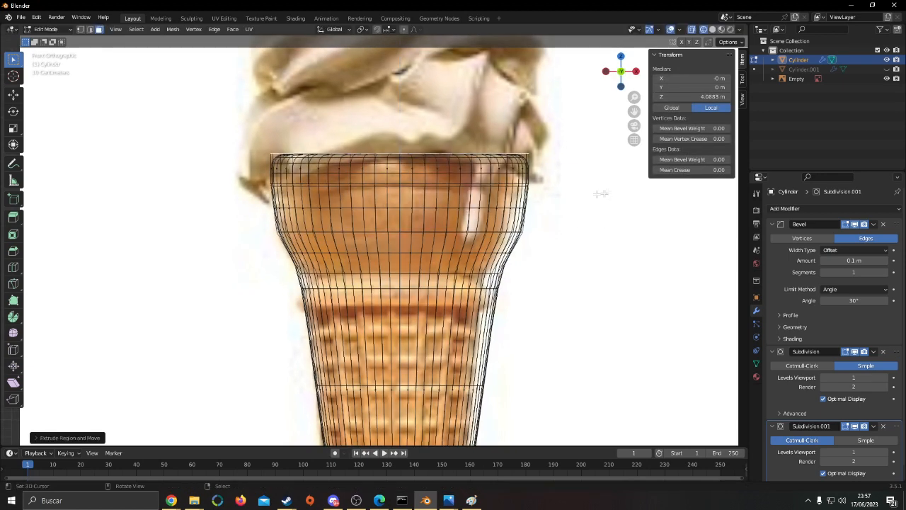
# Extrude the rim's band of side faces outward with Shrink/Fatten to form a protruding lip
pyautogui.hotkey('shift', 'z')
pyautogui.moveTo(609, 192); pyautogui.dragTo(522, 198, button='middle')
pyautogui.hotkey('alt', 's')
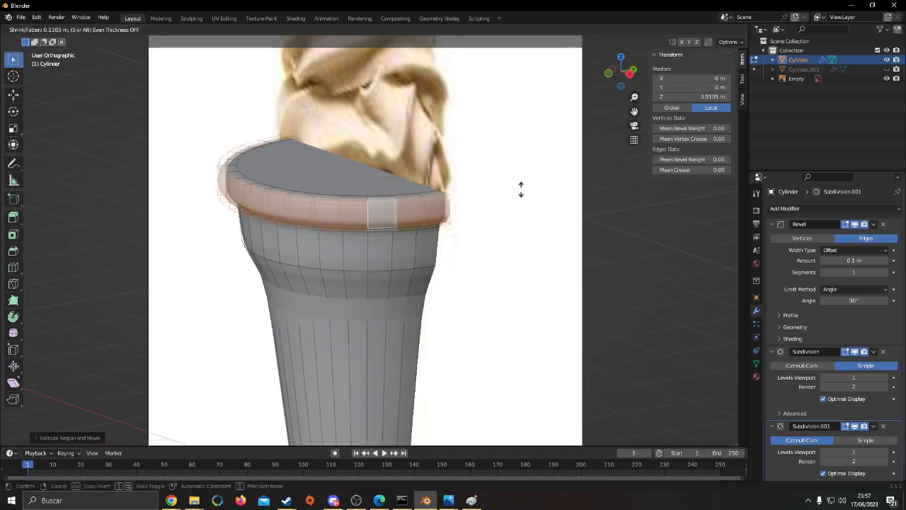
pyautogui.press('KP_1')
pyautogui.press('s')
pyautogui.click(542, 193)
pyautogui.press('Tab')
pyautogui.scroll(-4, 562, 253)
pyautogui.moveTo(593, 266); pyautogui.dragTo(588, 312, button='middle')
pyautogui.scroll(3, 589, 312)
pyautogui.press('Tab')
# Refine the lip's thickness with Shrink/Fatten, making the cone about 3.32 m wide
pyautogui.hotkey('alt', 's')
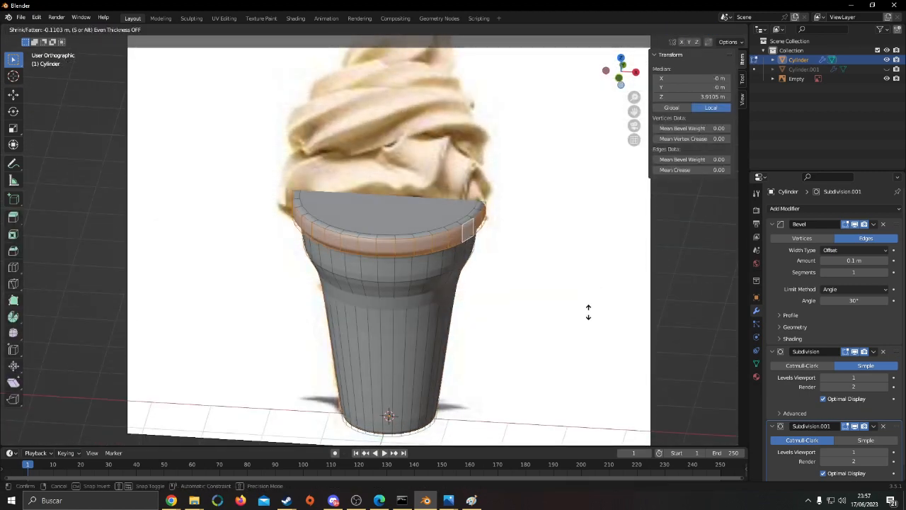
pyautogui.click(588, 309)
pyautogui.click(588, 313)
pyautogui.moveTo(558, 289); pyautogui.dragTo(557, 243, button='middle')
pyautogui.scroll(1, 556, 242)
pyautogui.hotkey('alt', 's')
pyautogui.click(558, 244)
# Return to Object Mode and apply smooth shading to the cone
pyautogui.press('Tab')
pyautogui.scroll(-5, 557, 255)
pyautogui.moveTo(576, 319); pyautogui.dragTo(483, 277, button='middle')
pyautogui.scroll(5, 483, 278)
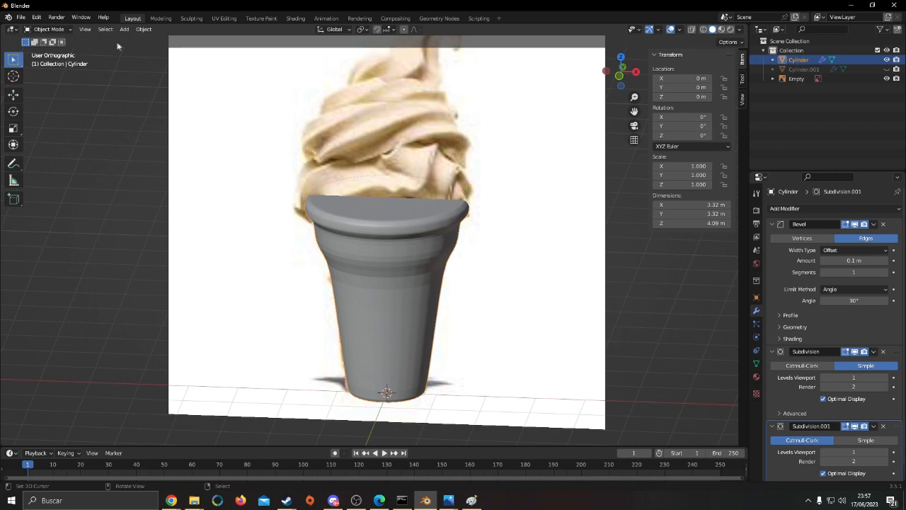
pyautogui.click(143, 29)
pyautogui.click(195, 237)
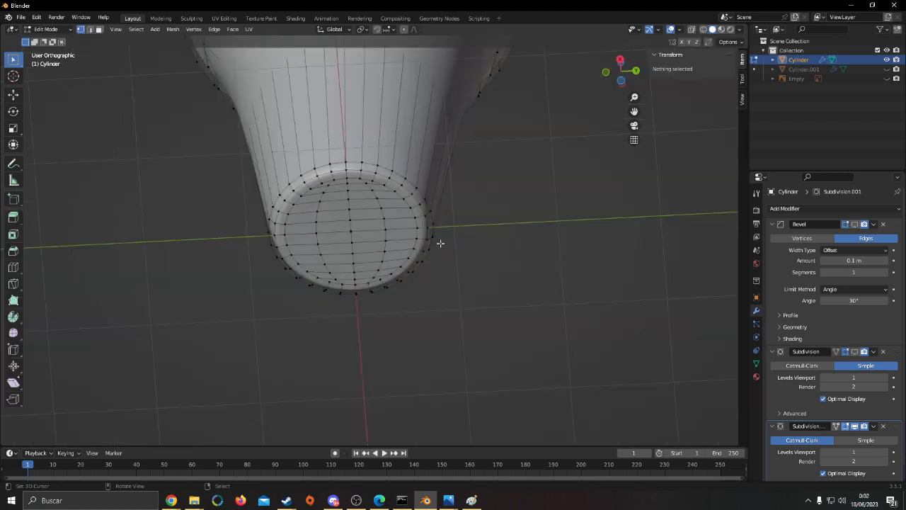
# Extrude the cone's top face down inside the rim to about 3.88 m and scale it
pyautogui.moveTo(413, 216); pyautogui.dragTo(330, 260, button='middle')
pyautogui.scroll(4, 330, 260)
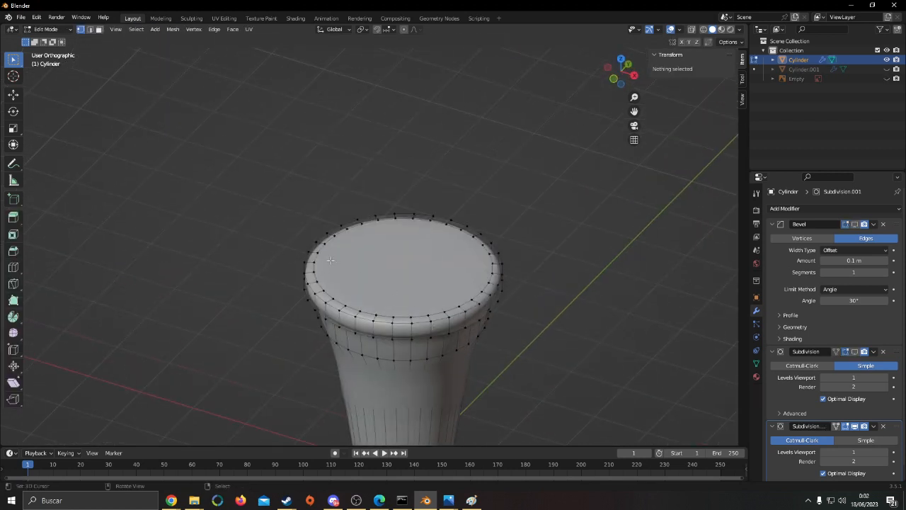
pyautogui.click(425, 277)
pyautogui.scroll(4, 428, 281)
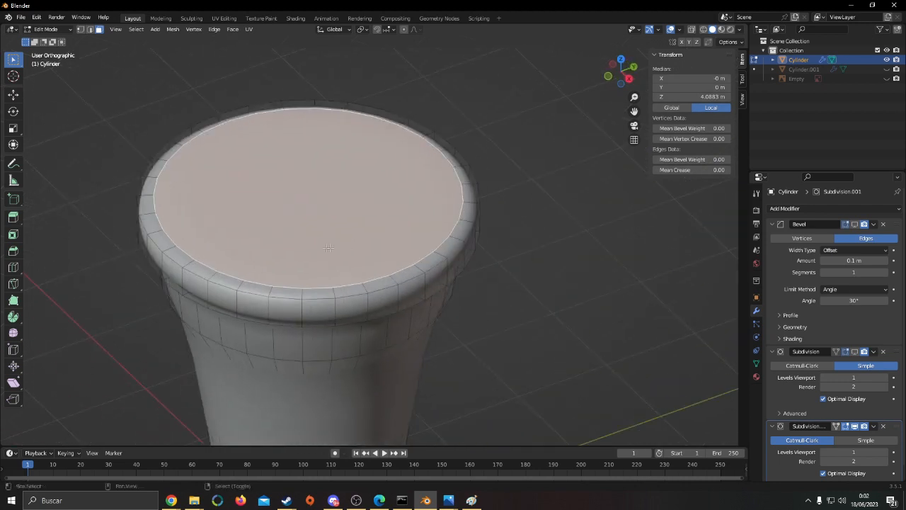
pyautogui.keyDown('shift'); pyautogui.moveTo(411, 355); pyautogui.dragTo(344, 334, button='middle'); pyautogui.keyUp('shift')
pyautogui.press('e')
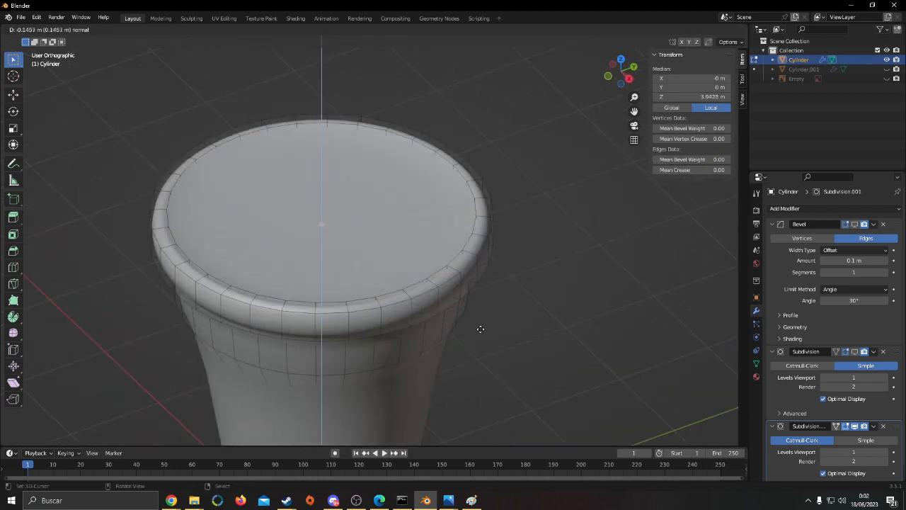
pyautogui.click(483, 336)
pyautogui.press('s')
pyautogui.click(458, 326)
# Scale the recessed face up by 1.052 to fit the rim's inner wall
pyautogui.hotkey('shift', 'z')
pyautogui.moveTo(457, 325)
pyautogui.mouseDown(button='middle')
pyautogui.moveTo(420, 318)
pyautogui.moveTo(510, 288)
pyautogui.moveTo(443, 281)
pyautogui.mouseUp(button='middle')
pyautogui.hotkey('shift', 'z')
pyautogui.press('s')
pyautogui.click(522, 293)
pyautogui.hotkey('shift', 'z')
# Extrude the recessed face deeper, scale it inward and lower it along Z to about 3.26 m
pyautogui.hotkey('shift', 'z')
pyautogui.hotkey('shift', 'z')
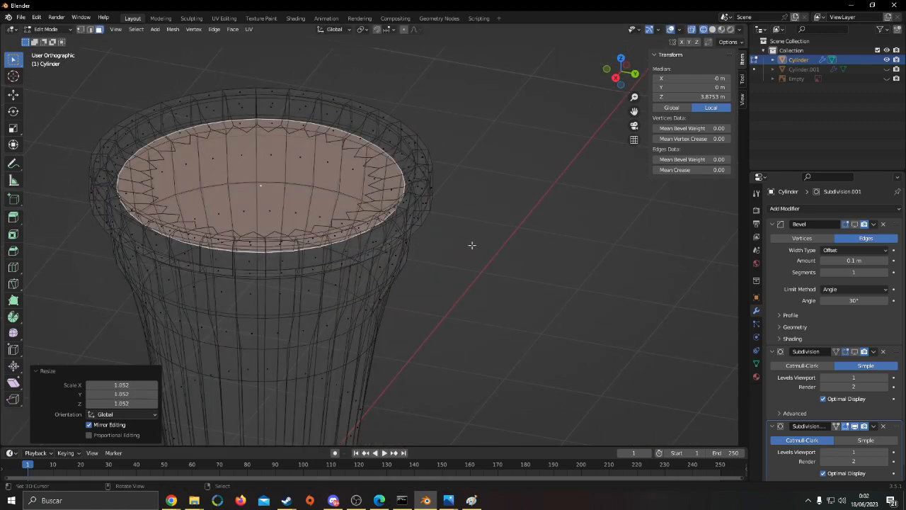
pyautogui.press('e')
pyautogui.click(490, 280)
pyautogui.press('s')
pyautogui.click(451, 279)
# Lower the inner floor face to about 2.94 m and check the hollow in front wireframe view
pyautogui.hotkey('shift', 'z')
pyautogui.press('g')
pyautogui.press('z')
pyautogui.click(455, 318)
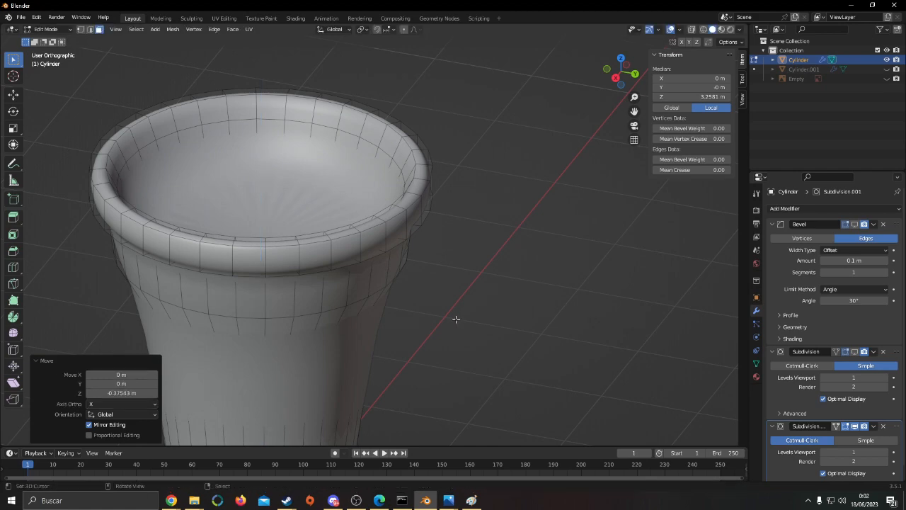
pyautogui.hotkey('shift', 'z')
pyautogui.hotkey('shift', 'z')
pyautogui.keyDown('shift'); pyautogui.moveTo(449, 340); pyautogui.dragTo(183, 289, button='middle'); pyautogui.keyUp('shift')
pyautogui.press('Tab')
pyautogui.moveTo(318, 295); pyautogui.dragTo(386, 305, button='middle')
pyautogui.press('Tab')
pyautogui.hotkey('shift', 'z')
pyautogui.press('KP_1')
pyautogui.scroll(-6, 395, 306)
pyautogui.keyDown('shift'); pyautogui.moveTo(471, 302); pyautogui.dragTo(505, 277, button='middle'); pyautogui.keyUp('shift')
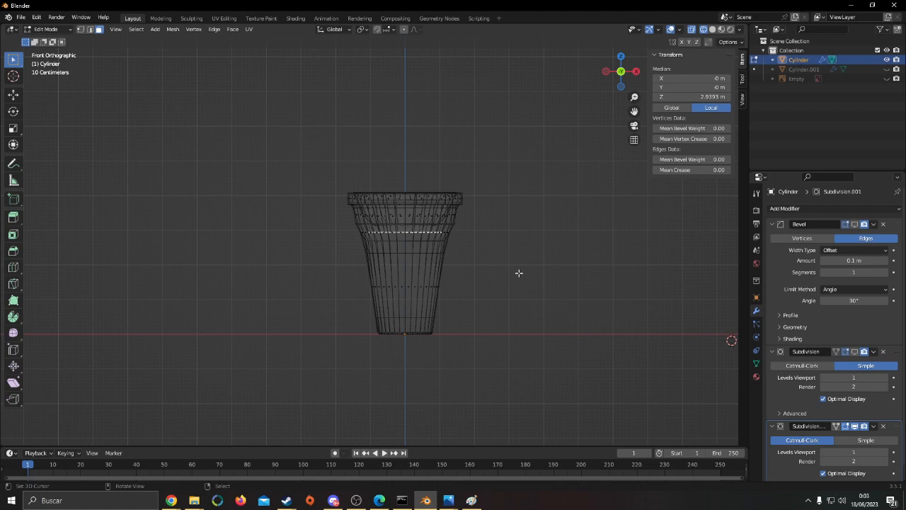
# Extrude the inner floor face in place and scale it to 0.841 to form a surrounding ring
pyautogui.scroll(3, 476, 263)
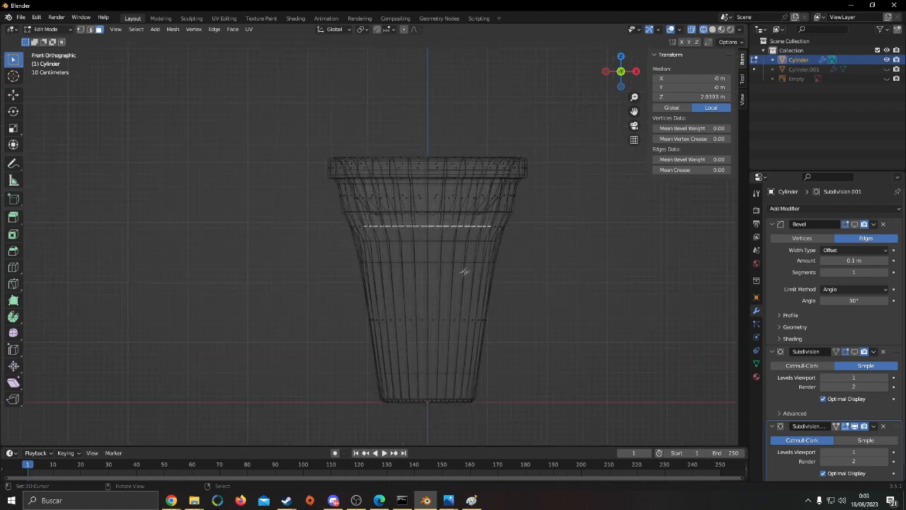
pyautogui.moveTo(463, 272); pyautogui.dragTo(423, 314, button='middle')
pyautogui.hotkey('shift', 'z')
pyautogui.hotkey('shift', 'z')
pyautogui.scroll(4, 489, 281)
pyautogui.moveTo(489, 281)
pyautogui.mouseDown(button='middle')
pyautogui.moveTo(429, 284)
pyautogui.moveTo(464, 289)
pyautogui.mouseUp(button='middle')
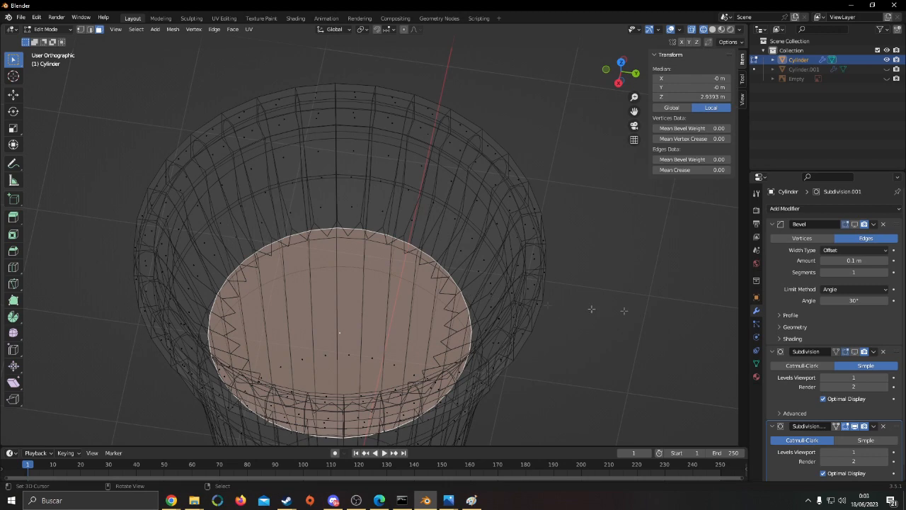
pyautogui.press('e')
pyautogui.rightClick(624, 280)
pyautogui.press('s')
pyautogui.click(581, 281)
pyautogui.hotkey('shift', 'z')
# Hide the Catmull-Clark Subdivision in the viewport and add a loop cut around the inner wall just above the floor
pyautogui.hotkey('ctrl', 'r')
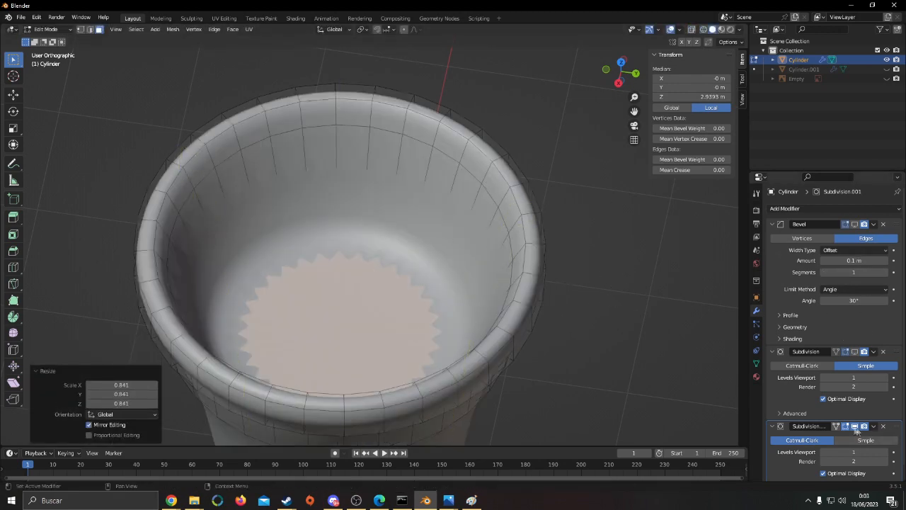
pyautogui.click(855, 425)
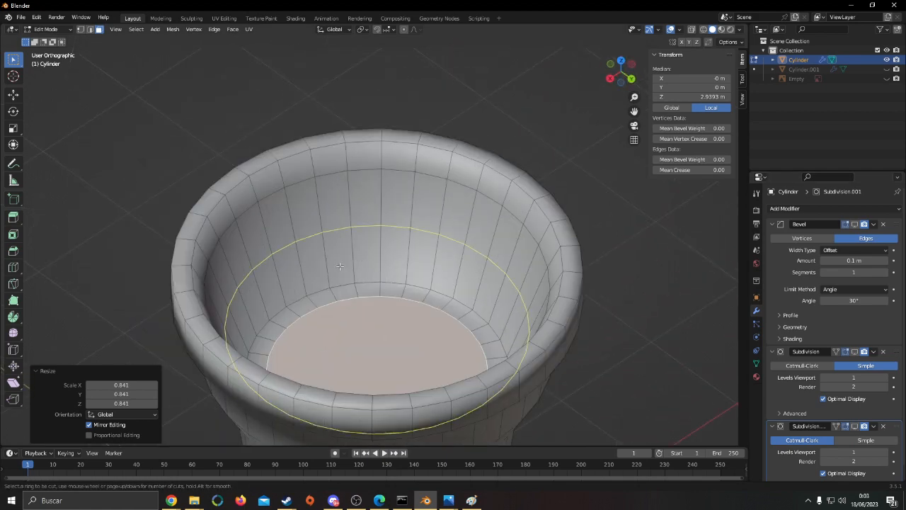
pyautogui.click(347, 286)
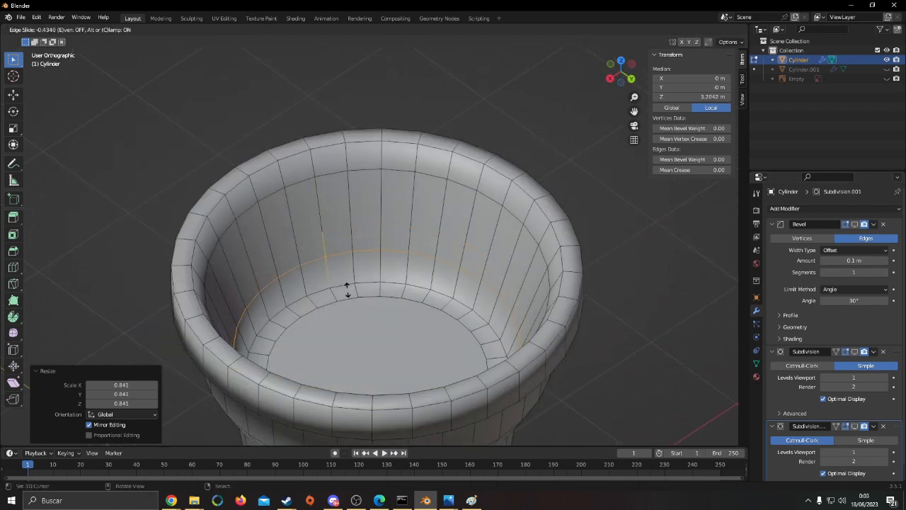
pyautogui.click(351, 303)
pyautogui.press('Tab')
pyautogui.scroll(-3, 449, 346)
pyautogui.moveTo(449, 346); pyautogui.dragTo(480, 326, button='middle')
pyautogui.scroll(3, 495, 308)
pyautogui.press('Tab')
pyautogui.scroll(3, 447, 261)
pyautogui.hotkey('alt', 'a')
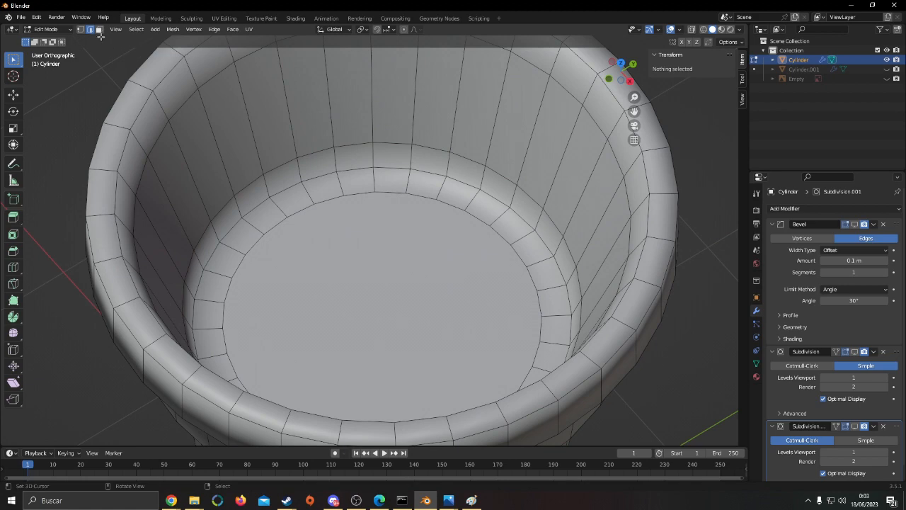
# Delete the inner floor face and select the edge loop around the resulting opening
pyautogui.click(354, 278)
pyautogui.scroll(-4, 372, 270)
pyautogui.moveTo(372, 269); pyautogui.dragTo(416, 259, button='middle')
pyautogui.scroll(3, 416, 259)
pyautogui.press('x')
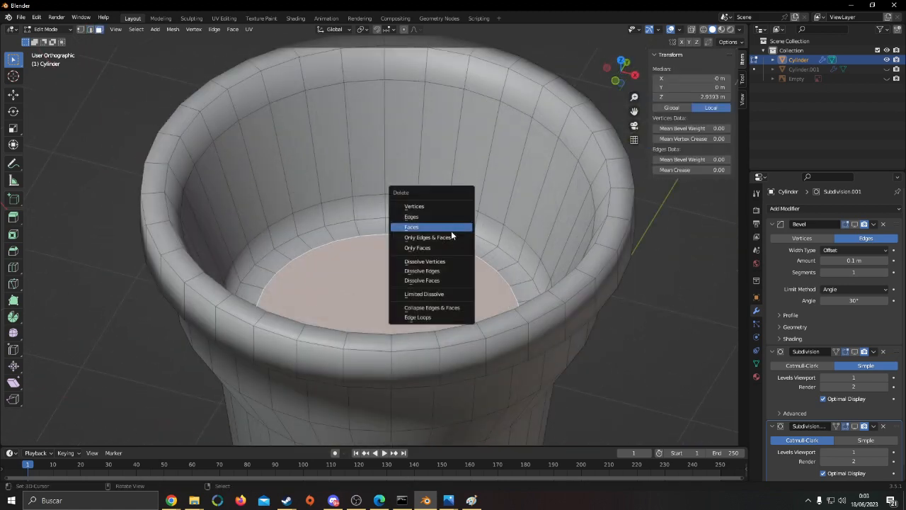
pyautogui.click(451, 230)
pyautogui.keyDown('alt'); pyautogui.click(322, 248); pyautogui.keyUp('alt')
pyautogui.moveTo(322, 248); pyautogui.dragTo(434, 286, button='middle')
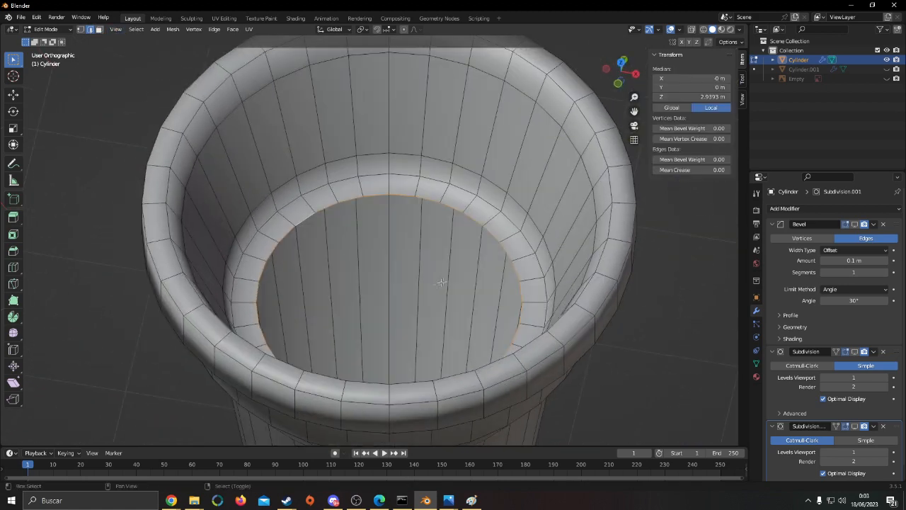
# Try closing the inner floor opening with a Grid Fill of span 16, and undo it
pyautogui.hotkey('ctrl', 'f')
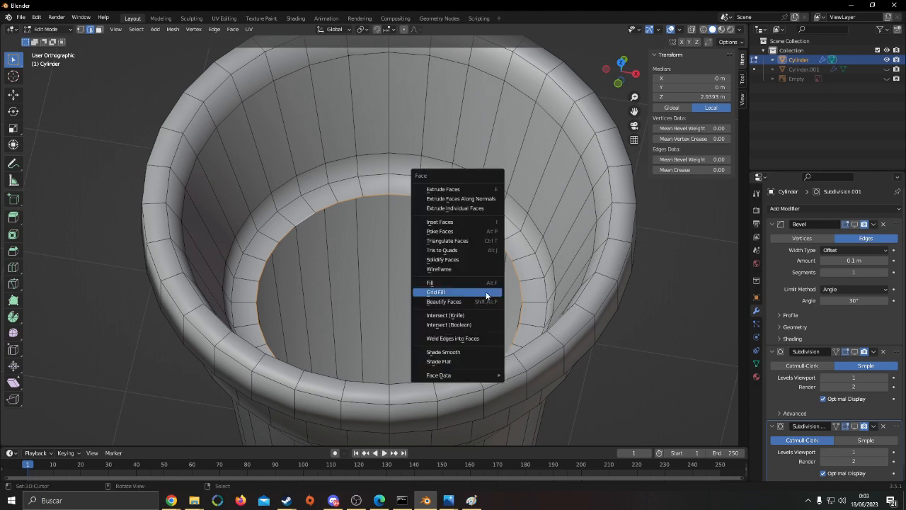
pyautogui.click(486, 293)
pyautogui.moveTo(486, 293); pyautogui.dragTo(481, 333, button='middle')
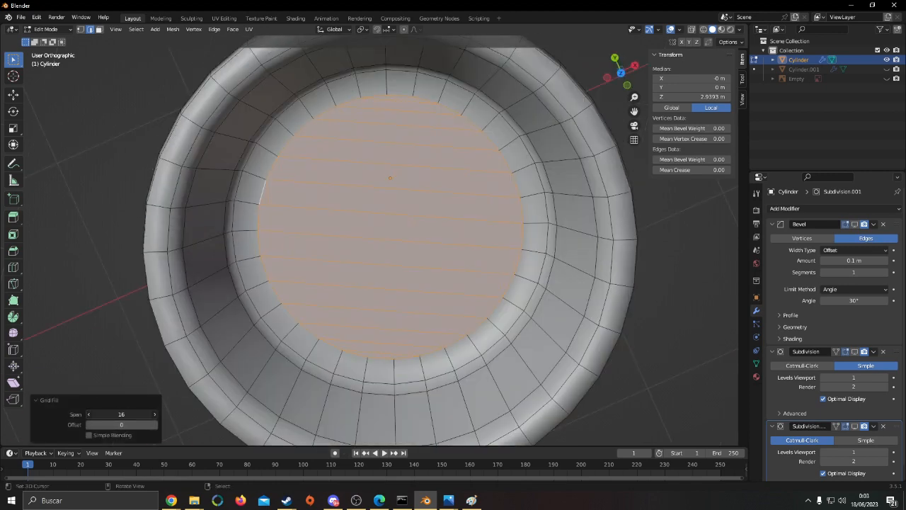
pyautogui.scroll(-1, 368, 364)
pyautogui.moveTo(367, 364); pyautogui.dragTo(438, 314, button='middle')
pyautogui.scroll(-2, 376, 296)
pyautogui.hotkey('ctrl', 'z')
# Close the inner floor opening with a Grid Fill of span 10 and clear the selection
pyautogui.hotkey('ctrl', 'f')
pyautogui.click(447, 265)
pyautogui.press('KP_7')
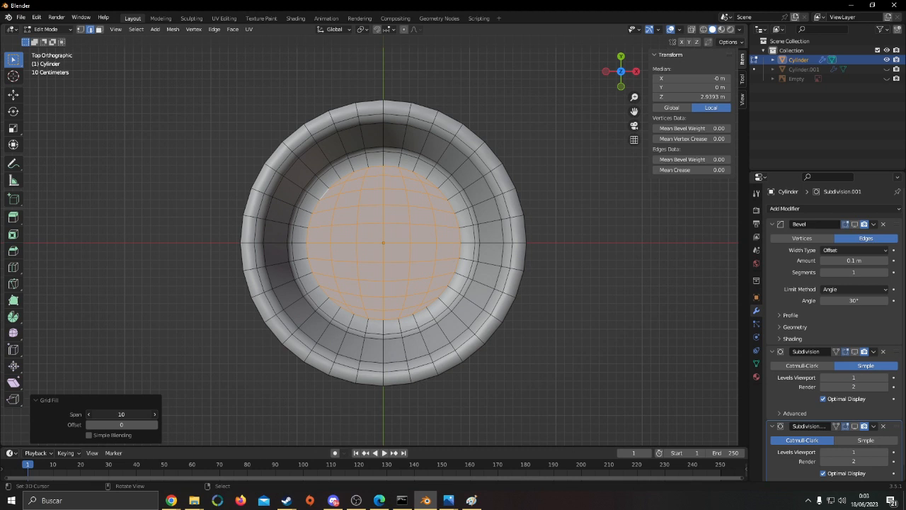
pyautogui.hotkey('alt', 'a')
pyautogui.press('Tab')
pyautogui.press('Tab')
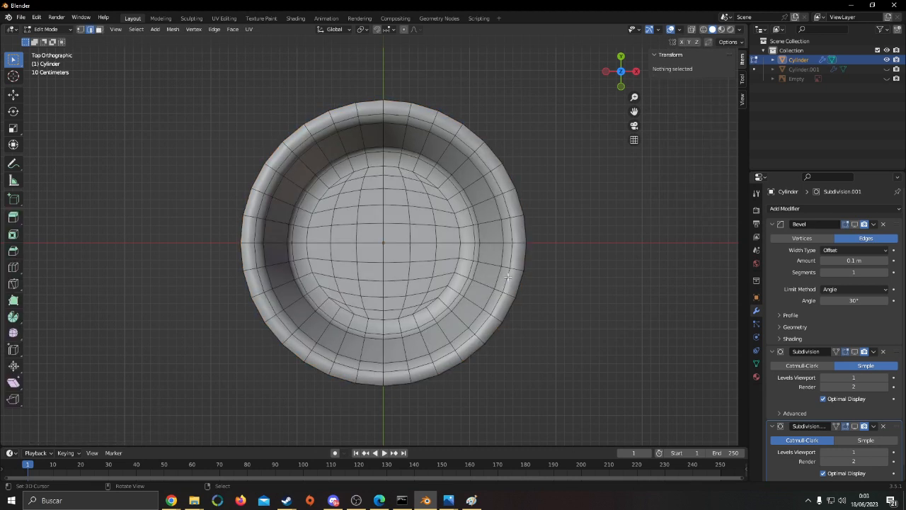
# Examine the filled floor's topology and the whole cone in solid and wireframe shading
pyautogui.scroll(2, 371, 193)
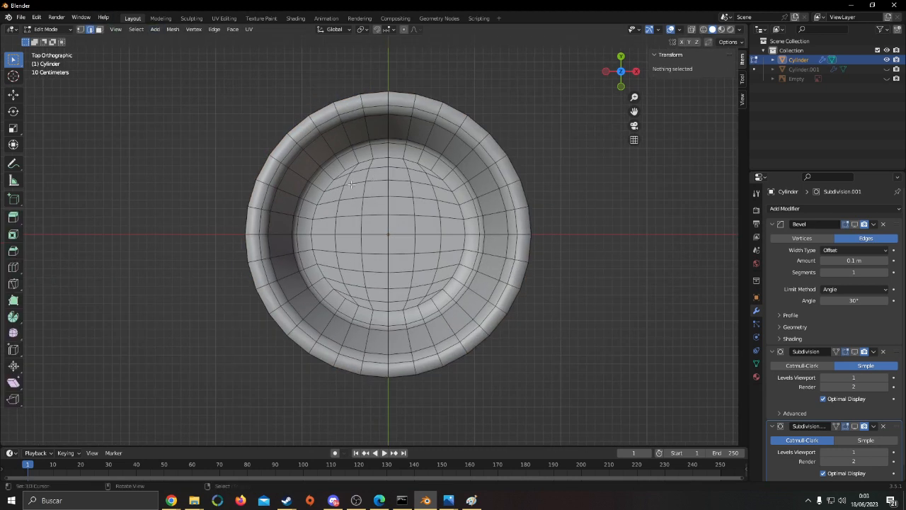
pyautogui.keyDown('alt'); pyautogui.click(316, 218); pyautogui.keyUp('alt')
pyautogui.hotkey('alt', 'a')
pyautogui.hotkey('shift', 'z')
pyautogui.keyDown('alt'); pyautogui.click(344, 141); pyautogui.keyUp('alt')
pyautogui.hotkey('shift', 'z')
pyautogui.press('Tab')
pyautogui.scroll(-6, 415, 217)
pyautogui.moveTo(415, 217); pyautogui.dragTo(423, 135, button='middle')
pyautogui.hotkey('shift', 'z')
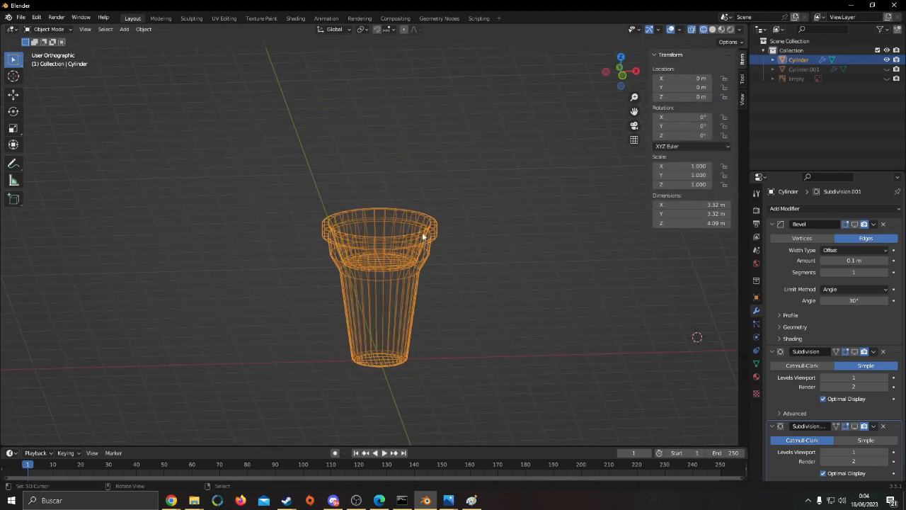
pyautogui.hotkey('shift', 'z')
pyautogui.scroll(3, 450, 278)
pyautogui.moveTo(439, 215)
pyautogui.mouseDown(button='middle')
pyautogui.moveTo(436, 192)
pyautogui.moveTo(469, 251)
pyautogui.moveTo(465, 219)
pyautogui.moveTo(467, 244)
pyautogui.moveTo(474, 214)
pyautogui.moveTo(480, 283)
pyautogui.moveTo(453, 255)
pyautogui.mouseUp(button='middle')
# Remove the cone's Bevel and Simple Subdivision modifiers and crease the edge loop below the collar to 0.46
pyautogui.press('Tab')
pyautogui.click(100, 33)
pyautogui.press('Tab')
pyautogui.click(883, 224)
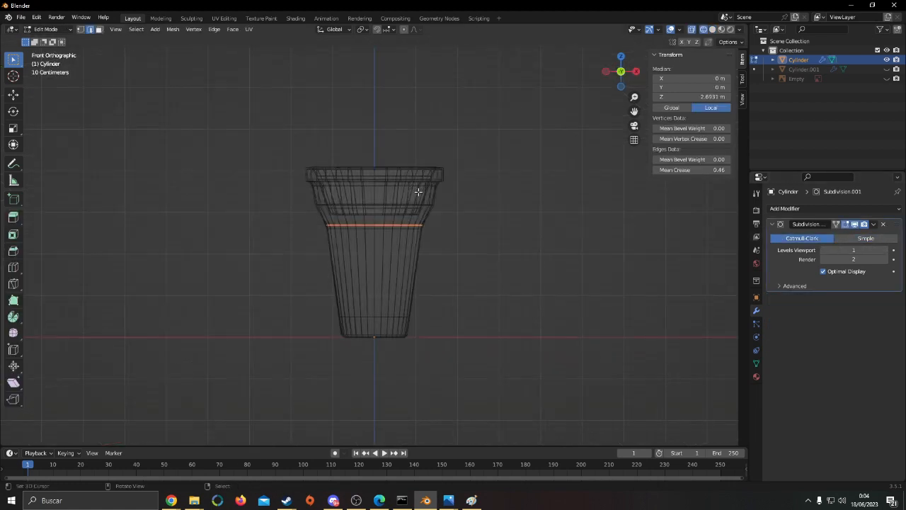
pyautogui.scroll(4, 396, 203)
pyautogui.keyDown('alt'); pyautogui.click(342, 202); pyautogui.keyUp('alt')
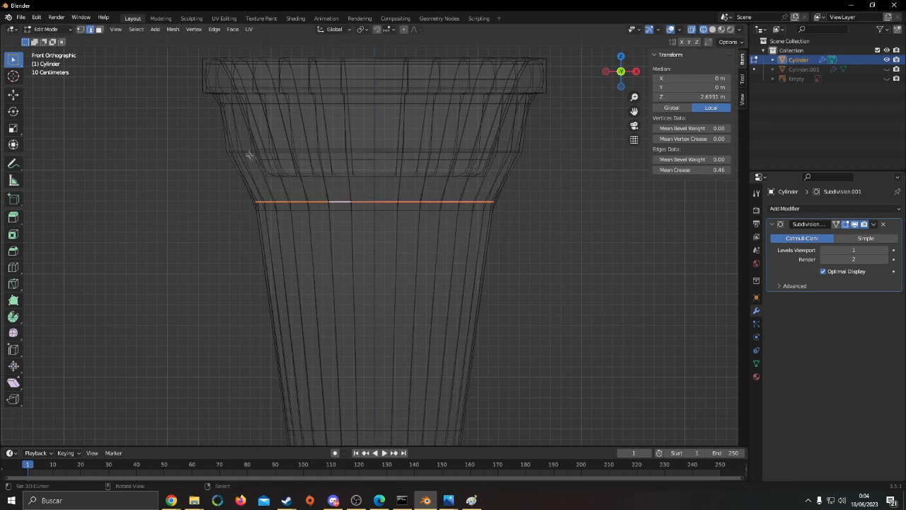
pyautogui.press('g')
pyautogui.press('z')
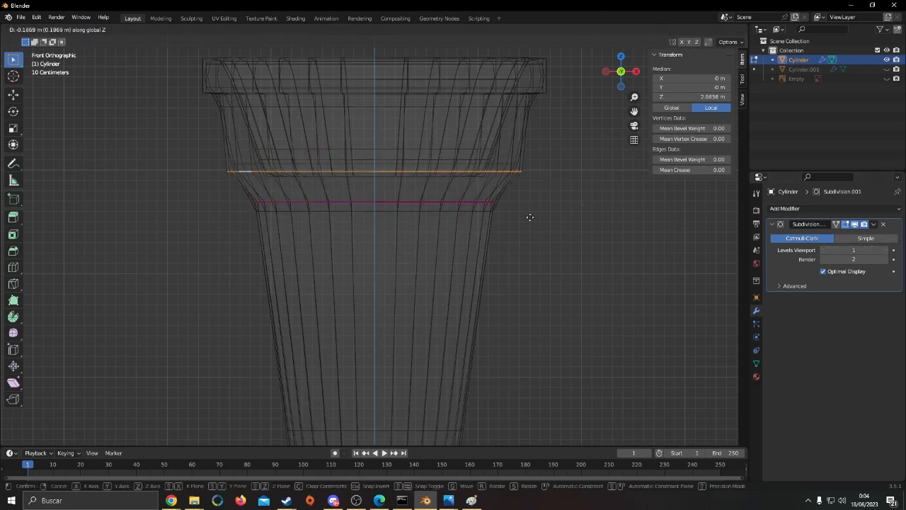
pyautogui.rightClick(530, 217)
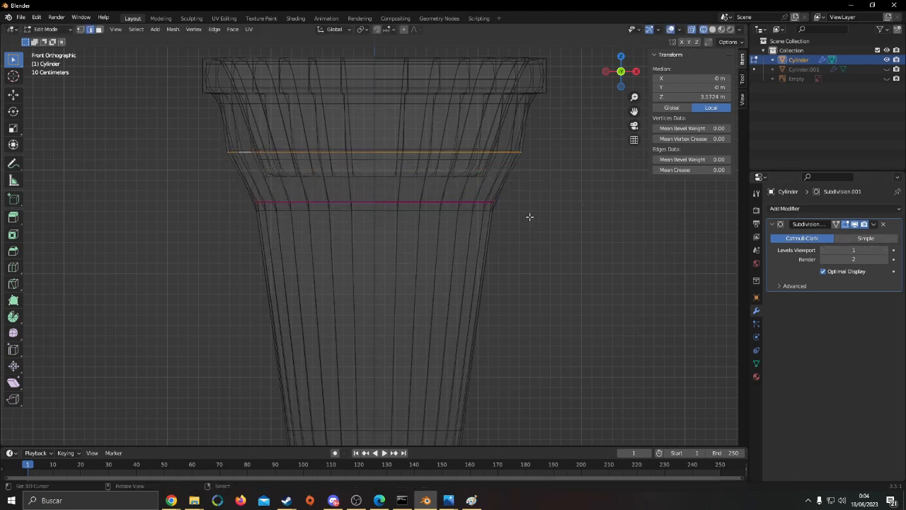
# Show the reference image and lower the collar's bottom edge loop along Z to about 2.99 m
pyautogui.click(887, 78)
pyautogui.press('g')
pyautogui.press('z')
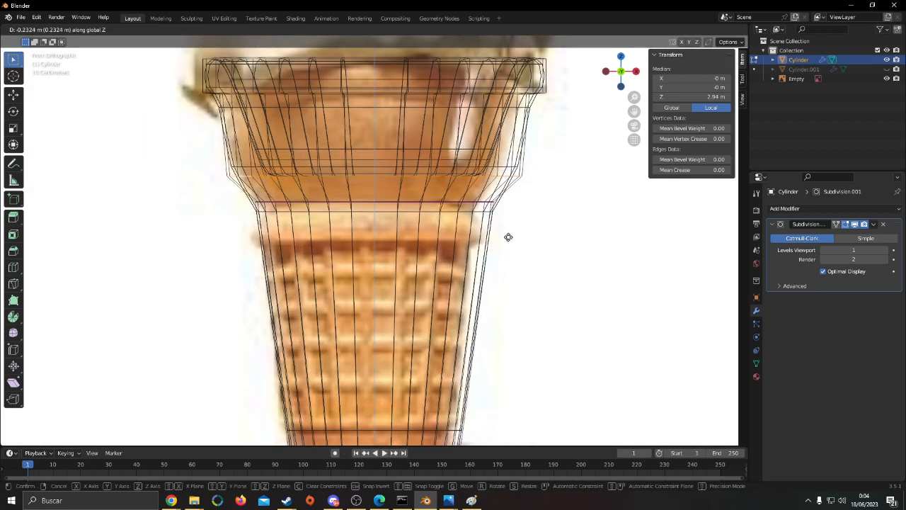
pyautogui.click(511, 228)
pyautogui.hotkey('alt', 'z')
# Reposition the creased edge loop below the collar along Z to about 2.64 m and return to Object Mode
pyautogui.hotkey('alt', 'z')
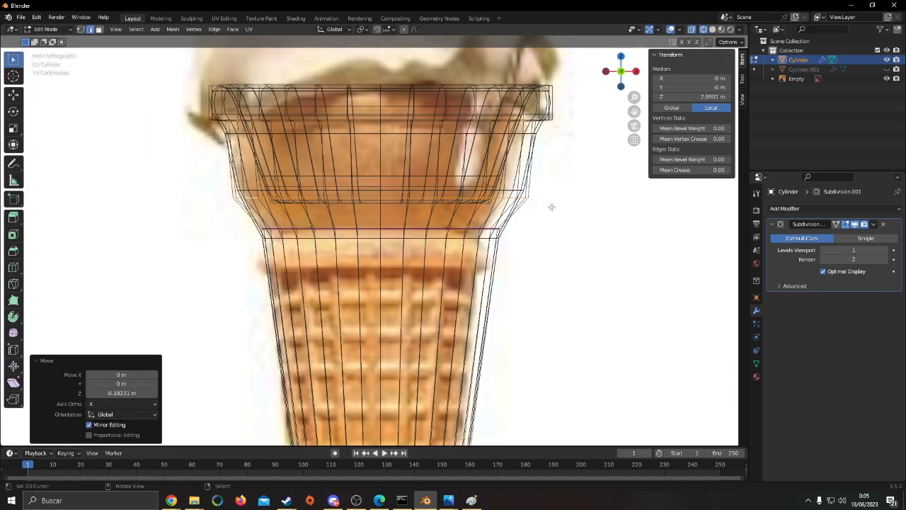
pyautogui.hotkey('alt', 'z')
pyautogui.hotkey('alt', 'z')
pyautogui.keyDown('alt'); pyautogui.click(311, 230); pyautogui.keyUp('alt')
pyautogui.press('g')
pyautogui.press('z')
pyautogui.click(603, 244)
pyautogui.hotkey('alt', 'z')
pyautogui.hotkey('alt', 'z')
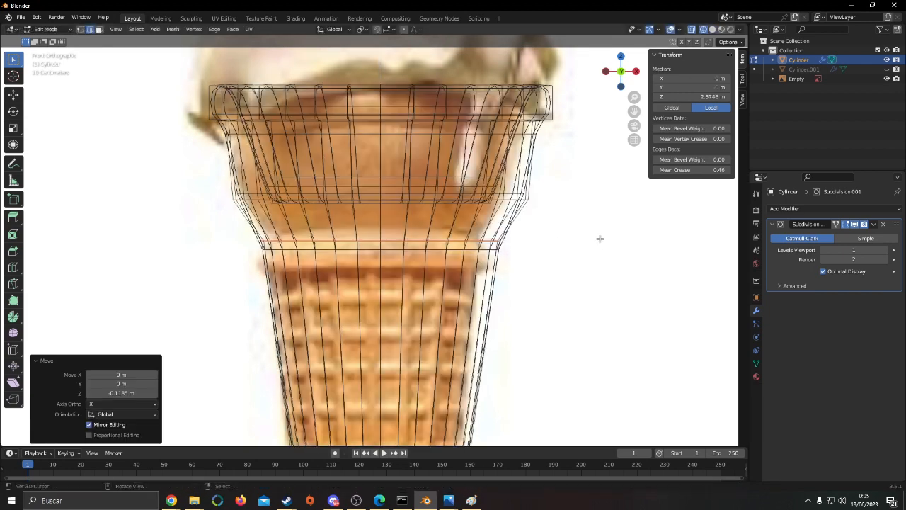
pyautogui.press('g')
pyautogui.press('z')
pyautogui.click(581, 242)
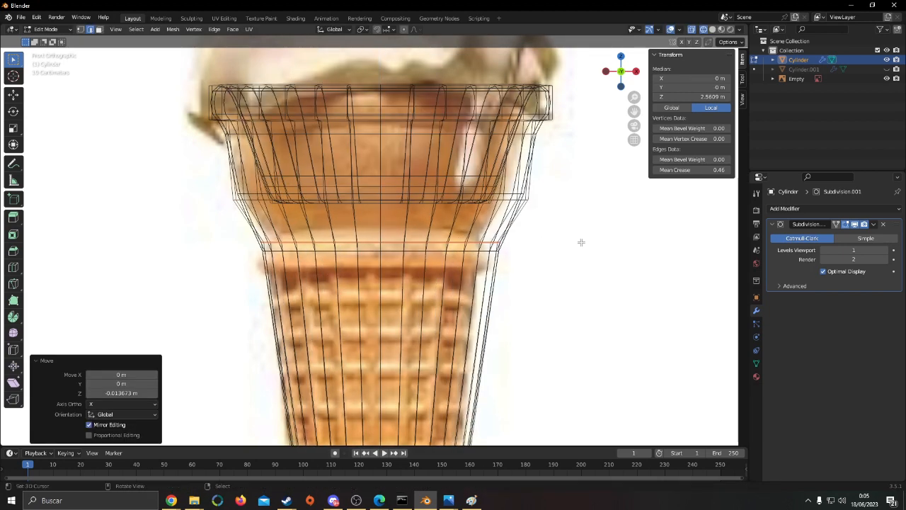
pyautogui.hotkey('alt', 'z')
pyautogui.press('Tab')
pyautogui.hotkey('alt', 'z')
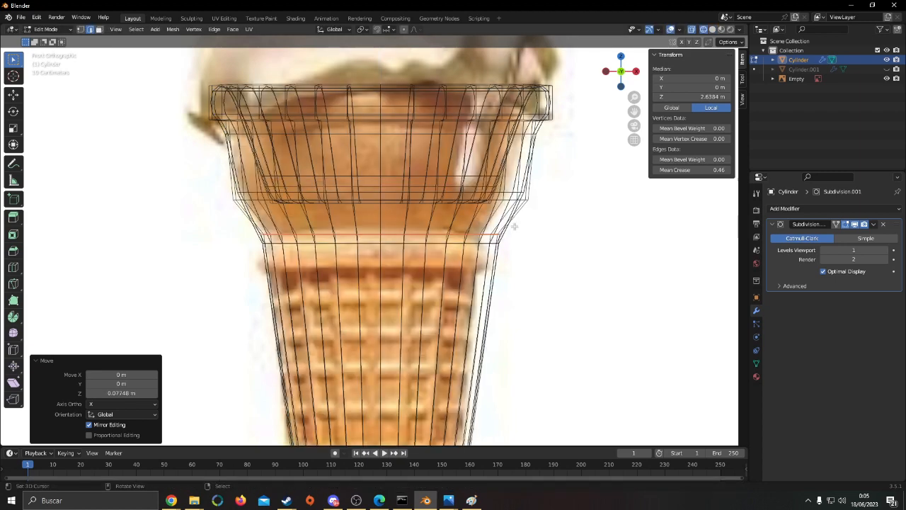
pyautogui.hotkey('alt', 'z')
pyautogui.scroll(-4, 525, 218)
pyautogui.moveTo(526, 218); pyautogui.dragTo(408, 257, button='middle')
pyautogui.press('Tab')
pyautogui.click(101, 29)
pyautogui.keyDown('alt'); pyautogui.click(393, 230); pyautogui.keyUp('alt')
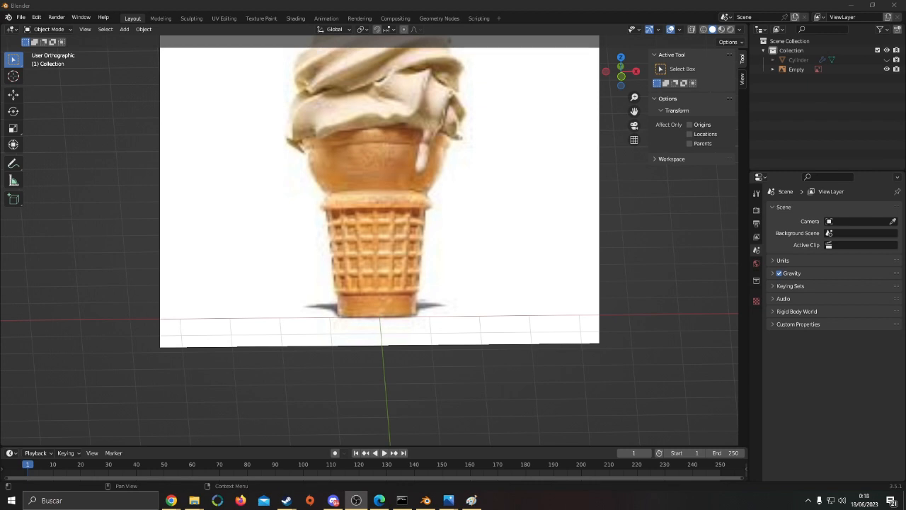
# Add a 16-vertex mesh cylinder with a 1 m radius and 2 m depth in front view
pyautogui.moveTo(444, 355); pyautogui.dragTo(447, 320, button='middle')
pyautogui.scroll(2, 382, 263)
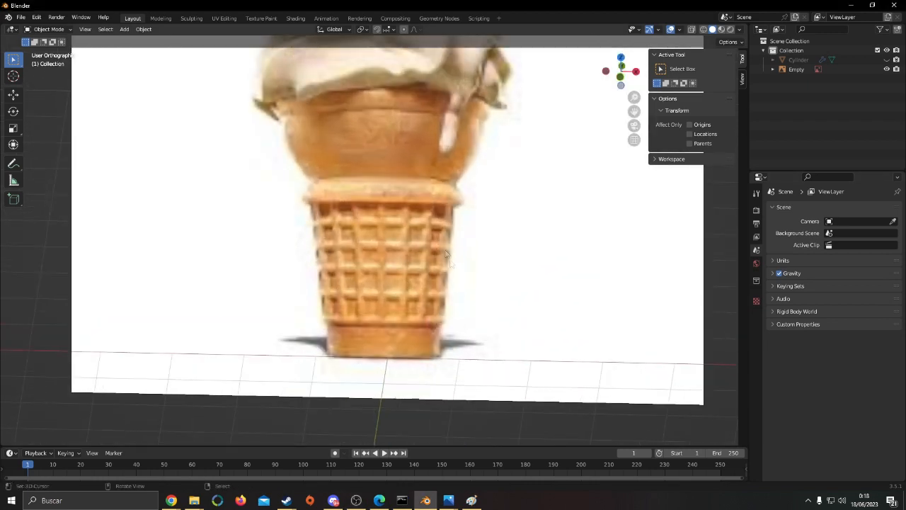
pyautogui.press('KP_1')
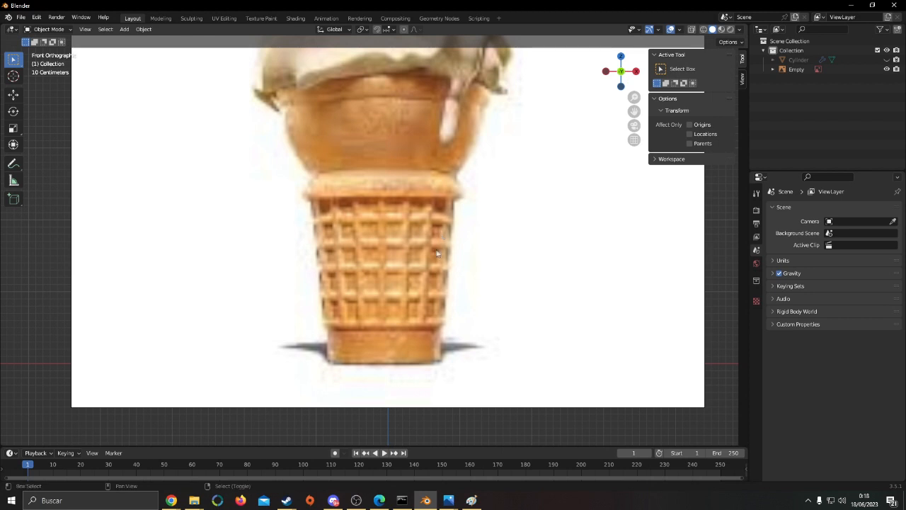
pyautogui.keyDown('shift'); pyautogui.moveTo(440, 232); pyautogui.dragTo(404, 228, button='middle'); pyautogui.keyUp('shift')
pyautogui.scroll(-3, 424, 241)
pyautogui.hotkey('shift', 'a')
pyautogui.moveTo(450, 250)
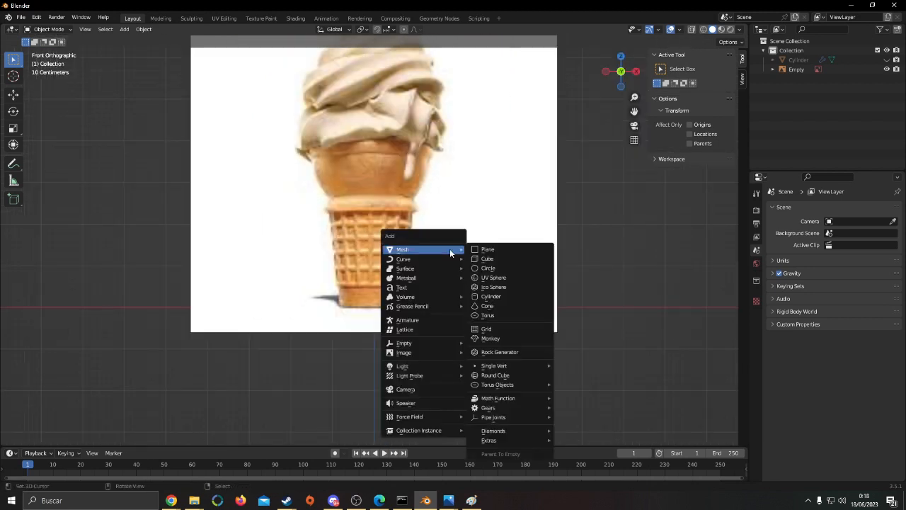
pyautogui.click(510, 298)
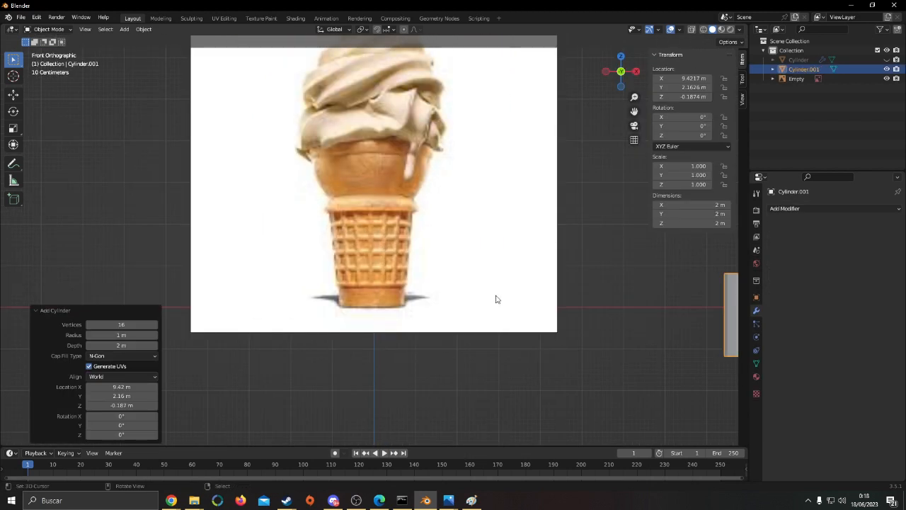
# Examine the waffle section of the reference image and the new cylinder from several angles
pyautogui.scroll(-3, 557, 280)
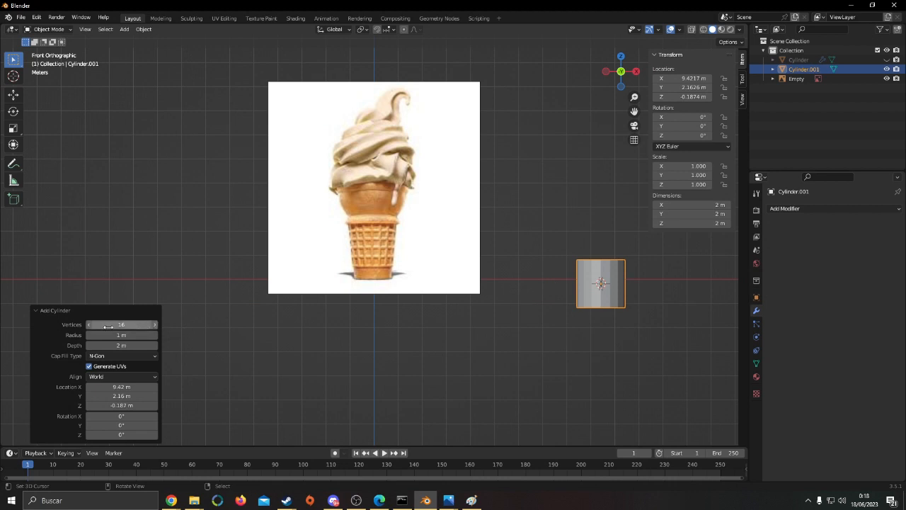
pyautogui.scroll(5, 344, 244)
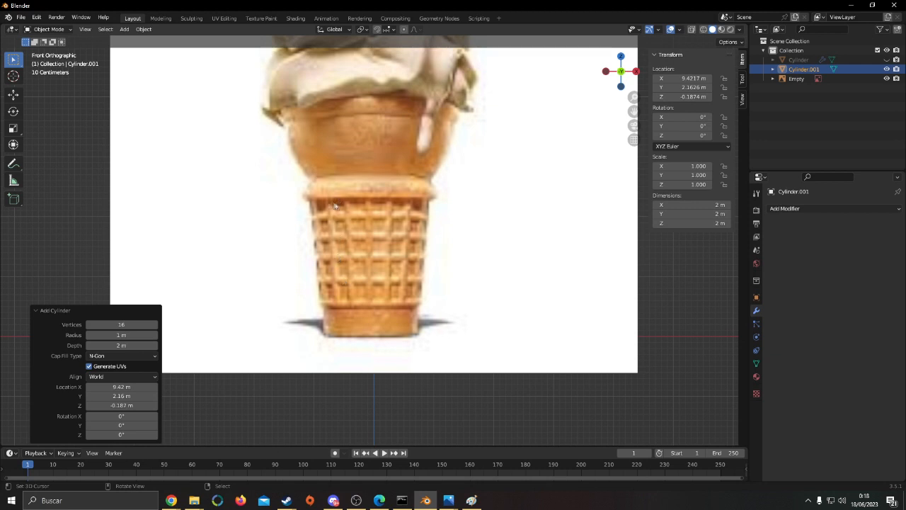
pyautogui.scroll(-3, 697, 319)
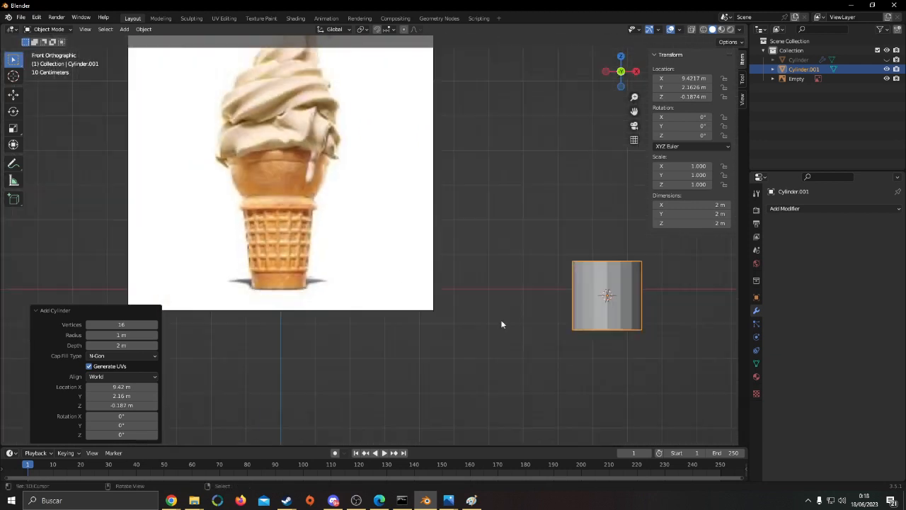
pyautogui.moveTo(502, 324); pyautogui.dragTo(567, 320, button='middle')
pyautogui.press('Tab')
pyautogui.moveTo(631, 303); pyautogui.dragTo(482, 312, button='middle')
pyautogui.press('Tab')
pyautogui.press('g')
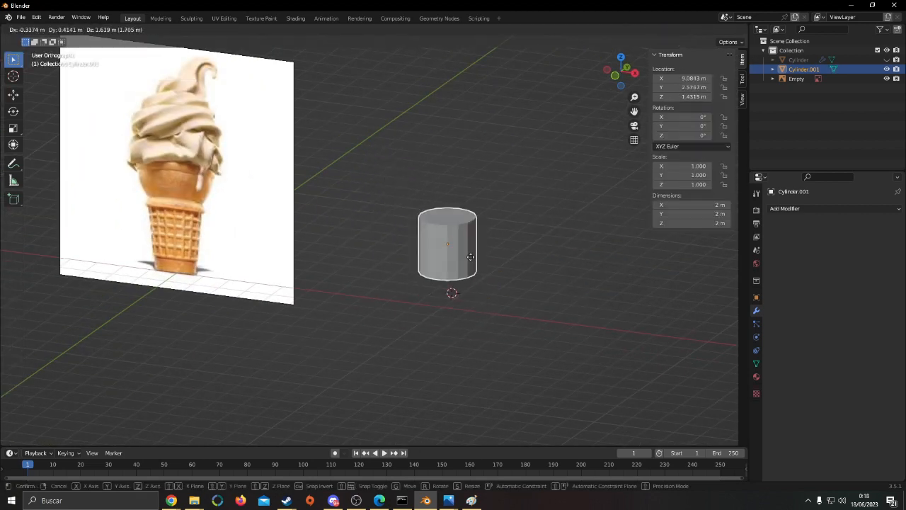
pyautogui.rightClick(472, 260)
pyautogui.moveTo(472, 260); pyautogui.dragTo(486, 302, button='middle')
pyautogui.moveTo(494, 310); pyautogui.dragTo(489, 296, button='middle')
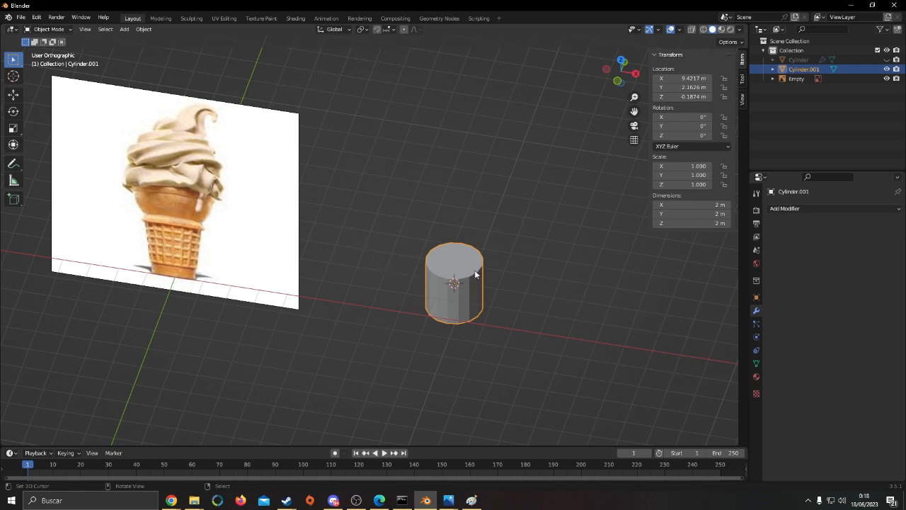
pyautogui.press('KP_1')
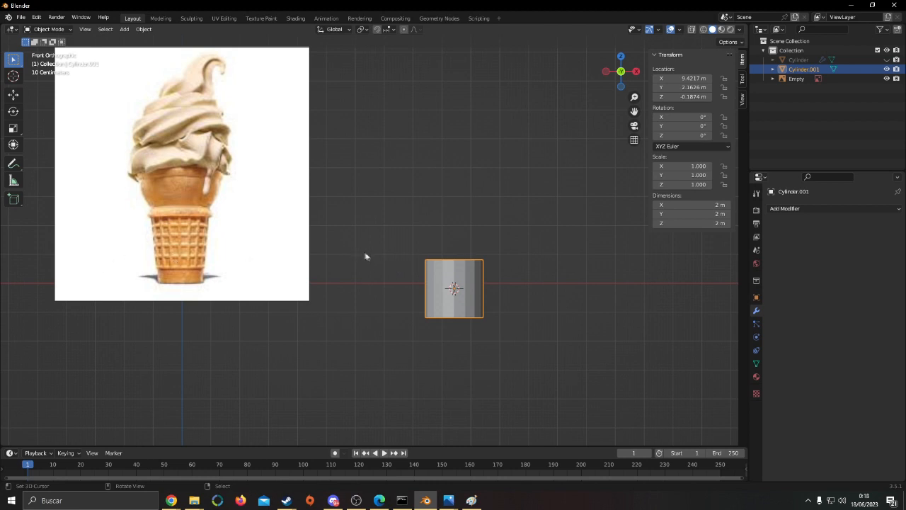
pyautogui.keyDown('shift'); pyautogui.moveTo(445, 272); pyautogui.dragTo(559, 272, button='middle'); pyautogui.keyUp('shift')
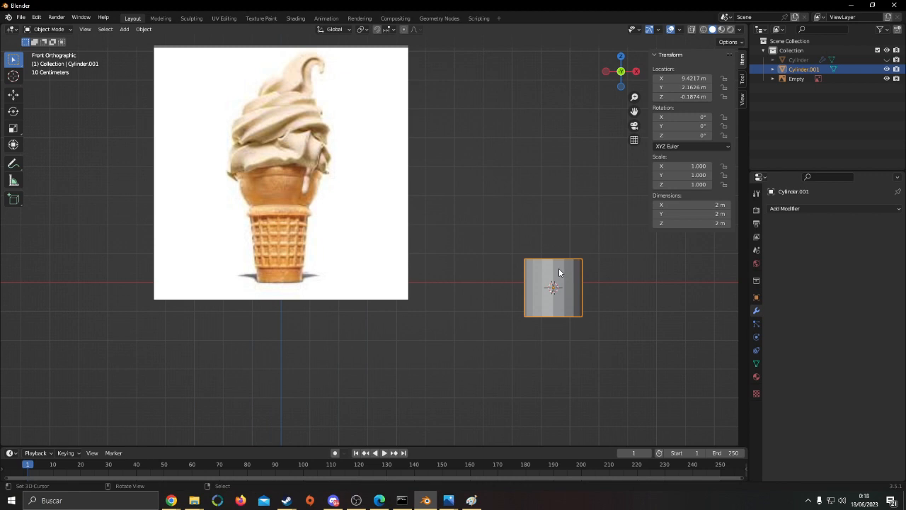
pyautogui.keyDown('shift'); pyautogui.moveTo(623, 278); pyautogui.dragTo(582, 267, button='middle'); pyautogui.keyUp('shift')
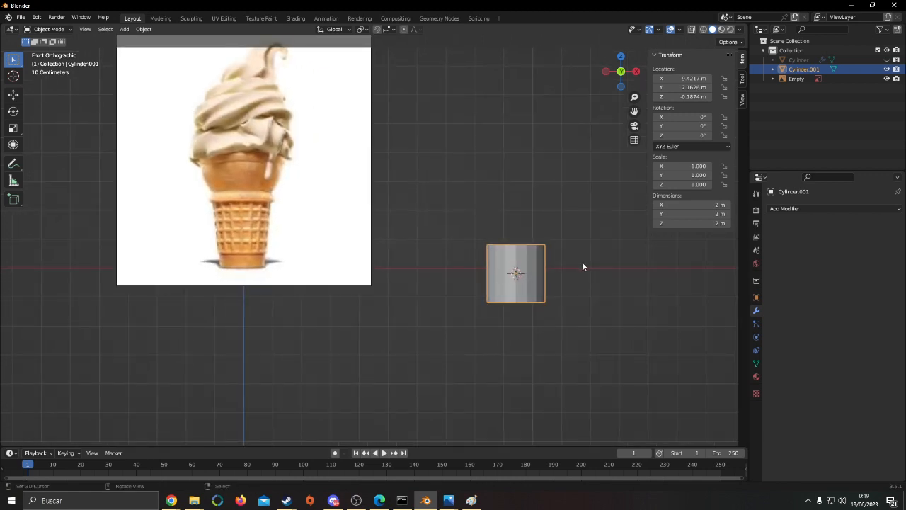
pyautogui.press('Tab')
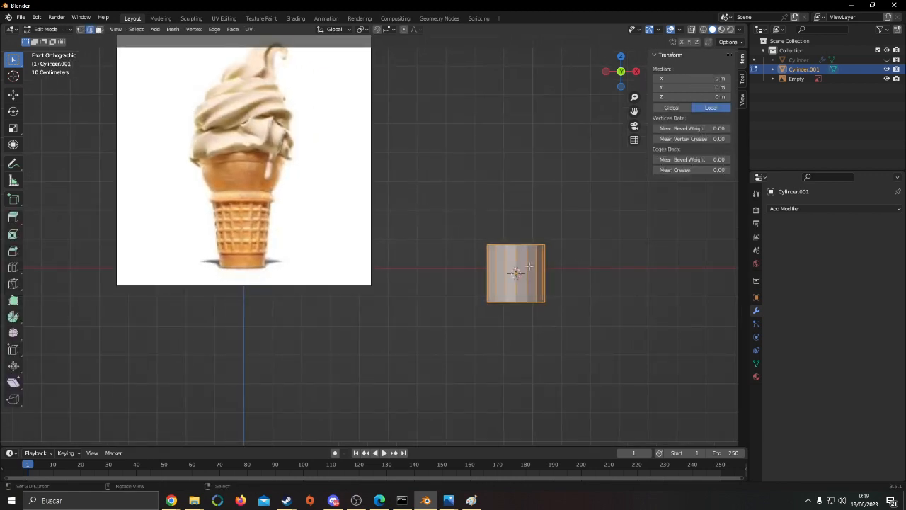
pyautogui.hotkey('alt', 'a')
pyautogui.hotkey('ctrl', 'r')
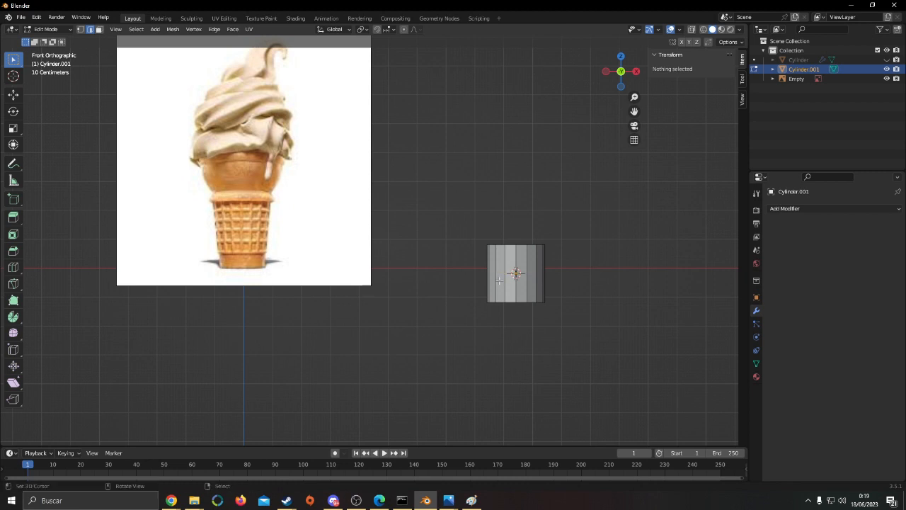
pyautogui.rightClick(500, 280)
pyautogui.hotkey('alt', 'a')
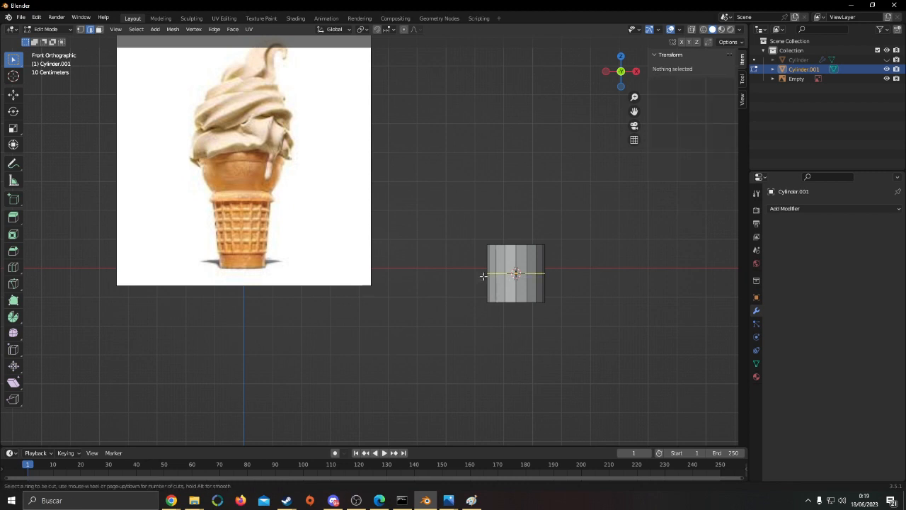
pyautogui.press('Escape')
pyautogui.press('Tab')
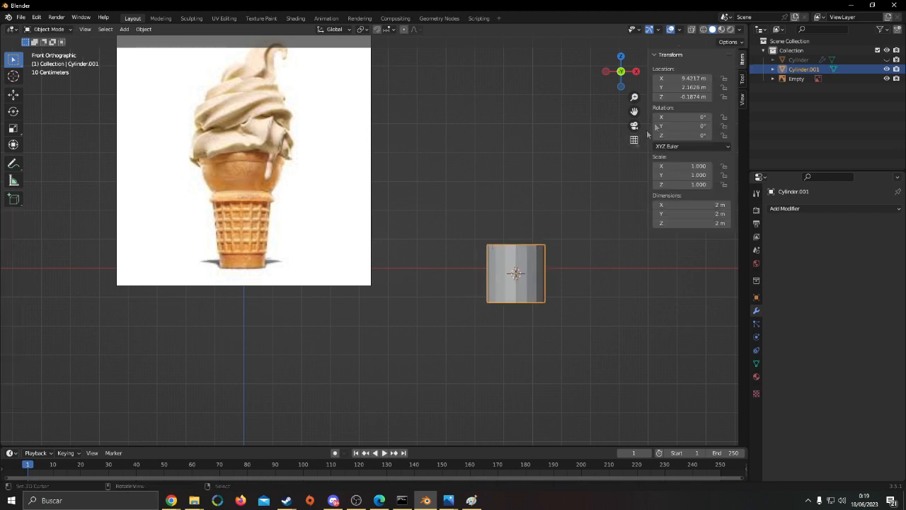
# Reset the new cylinder's location to the world origin and raise its mesh about 1.4 m along Z onto the waffle section
pyautogui.press('BackSpace')
pyautogui.press('Tab')
pyautogui.hotkey('shift', 'z')
pyautogui.press('a')
pyautogui.press('a')
pyautogui.keyDown('shift'); pyautogui.moveTo(367, 232); pyautogui.dragTo(490, 247, button='middle'); pyautogui.keyUp('shift')
pyautogui.scroll(2, 490, 247)
pyautogui.press('a')
pyautogui.click(99, 29)
pyautogui.press('g')
pyautogui.press('z')
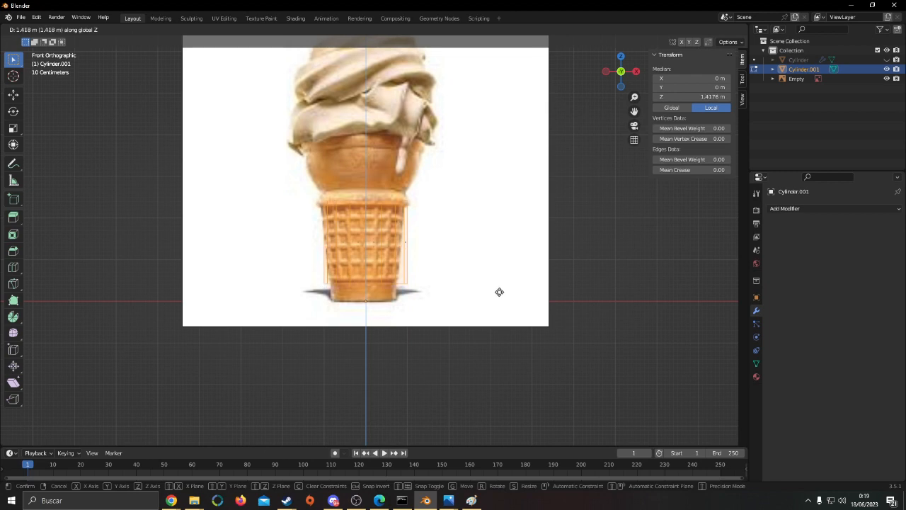
pyautogui.click(507, 297)
# Taper the cylinder by scaling its bottom and top rings to follow the waffle section of the reference
pyautogui.scroll(1, 367, 286)
pyautogui.rightClick(368, 287)
pyautogui.press('s')
pyautogui.click(555, 282)
pyautogui.rightClick(366, 189)
pyautogui.press('s')
pyautogui.click(499, 203)
pyautogui.press('s')
pyautogui.rightClick(543, 241)
# Scale the whole tapered mesh along Z to match the waffle section's height in the reference
pyautogui.press('a')
pyautogui.press('a')
pyautogui.press('s')
pyautogui.click(555, 252)
pyautogui.scroll(2, 554, 252)
pyautogui.press('s')
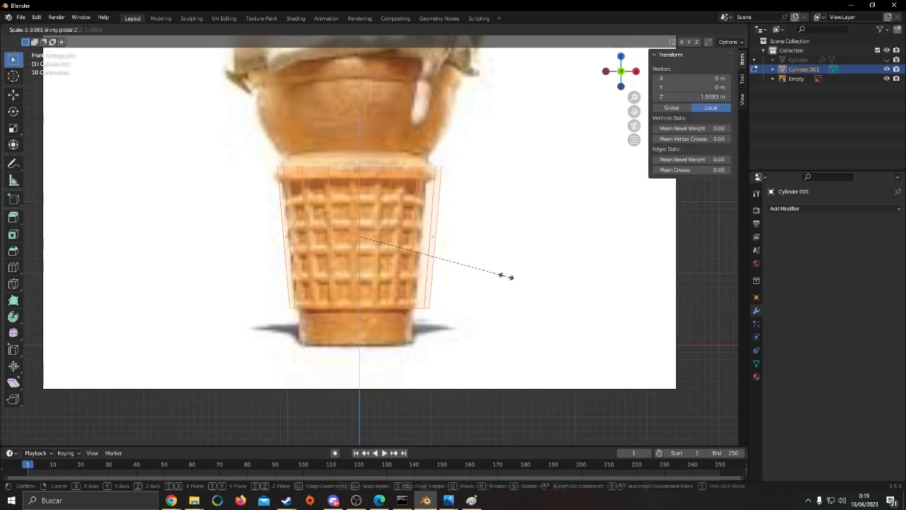
pyautogui.click(511, 279)
# Add four evenly spaced horizontal loop cuts and scale the whole mesh by 0.964 along Z
pyautogui.hotkey('ctrl', 'r')
pyautogui.scroll(3, 291, 256)
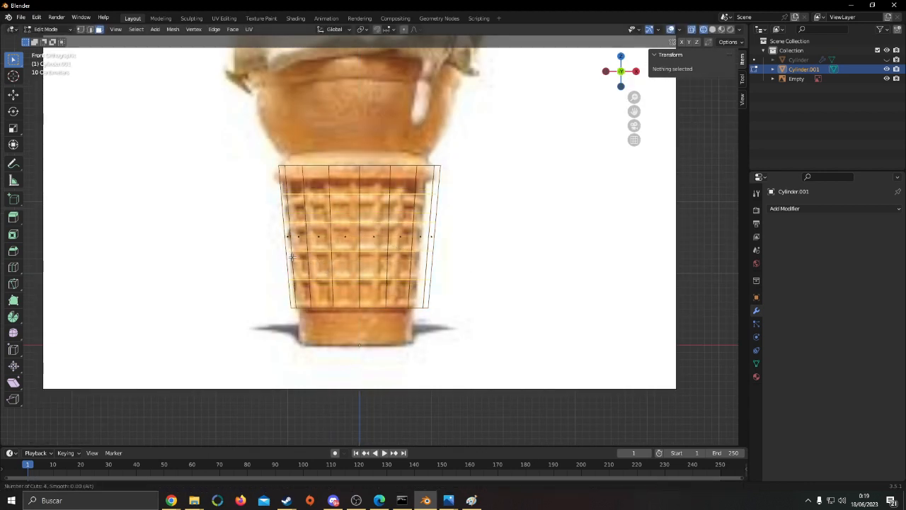
pyautogui.click(292, 257)
pyautogui.rightClick(292, 257)
pyautogui.press('s')
pyautogui.rightClick(569, 266)
pyautogui.rightClick(569, 267)
pyautogui.press('a')
pyautogui.press('s')
pyautogui.press('z')
pyautogui.click(562, 265)
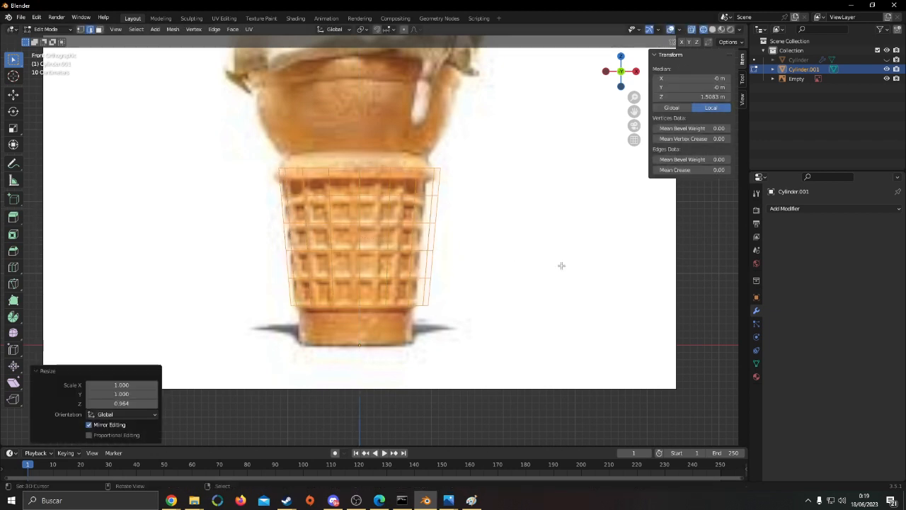
# Examine the tapered cylinder against the reference image in solid shading from several angles
pyautogui.hotkey('shift', 'z')
pyautogui.hotkey('shift', 'z')
pyautogui.hotkey('shift', 'z')
pyautogui.press('Tab')
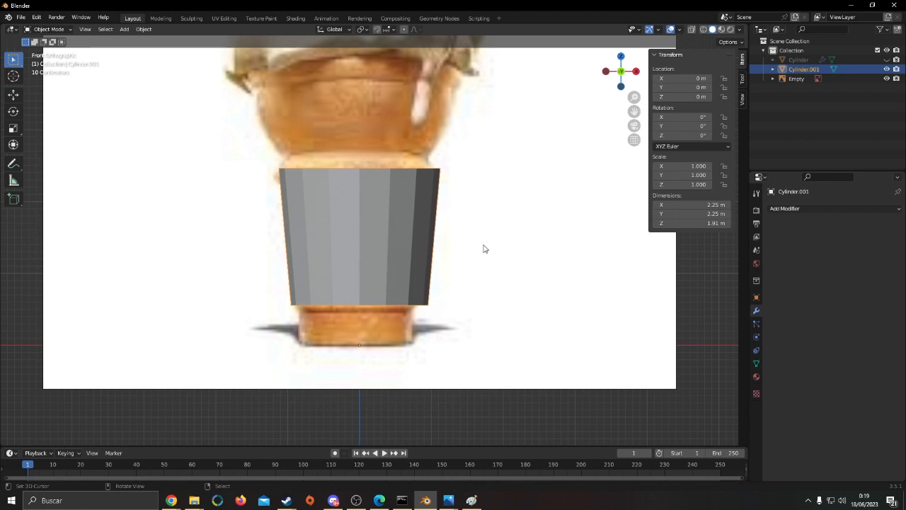
pyautogui.moveTo(484, 250); pyautogui.dragTo(473, 288, button='middle')
pyautogui.scroll(-3, 473, 287)
pyautogui.keyDown('shift'); pyautogui.moveTo(421, 322); pyautogui.dragTo(367, 336, button='middle'); pyautogui.keyUp('shift')
pyautogui.scroll(3, 368, 336)
pyautogui.moveTo(398, 300); pyautogui.dragTo(333, 206, button='middle')
pyautogui.keyDown('shift'); pyautogui.moveTo(394, 250); pyautogui.dragTo(421, 222, button='middle'); pyautogui.keyUp('shift')
# Add a Skin modifier to the tapered cylinder
pyautogui.press('Tab')
pyautogui.click(133, 85)
pyautogui.press('Tab')
pyautogui.click(831, 209)
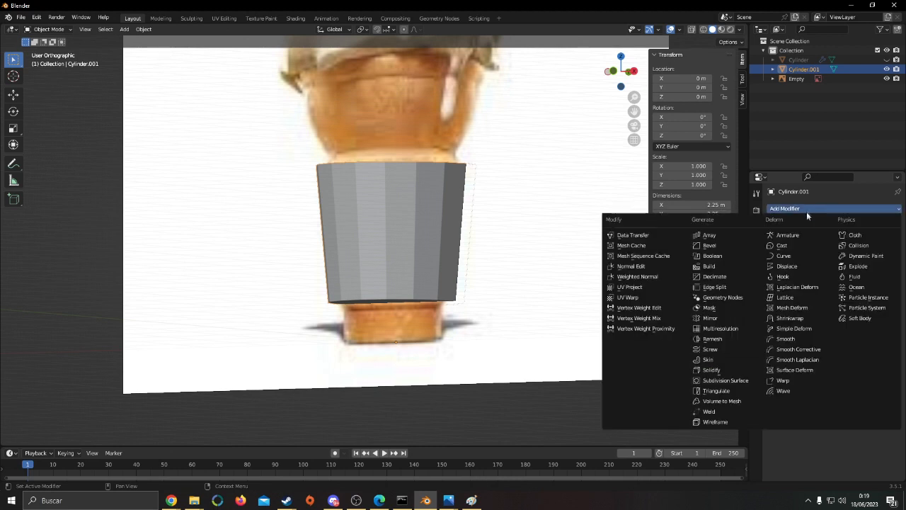
pyautogui.click(727, 361)
pyautogui.moveTo(528, 312); pyautogui.dragTo(547, 324, button='middle')
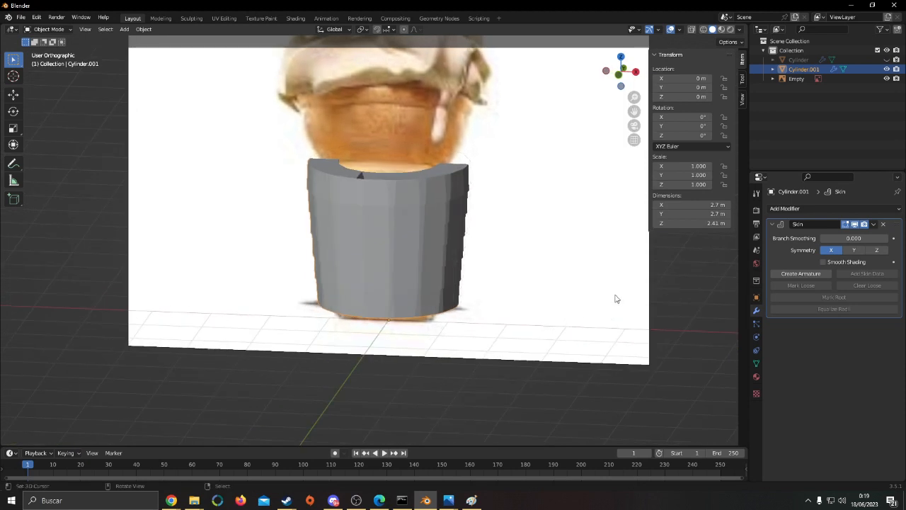
# Select all of the mesh's vertices and shrink their skin radius by a factor of about 0.173 to form an open lattice
pyautogui.press('Tab')
pyautogui.press('a')
pyautogui.press('a')
pyautogui.press('z')
pyautogui.press('a')
pyautogui.press('z')
pyautogui.hotkey('shift', 'z')
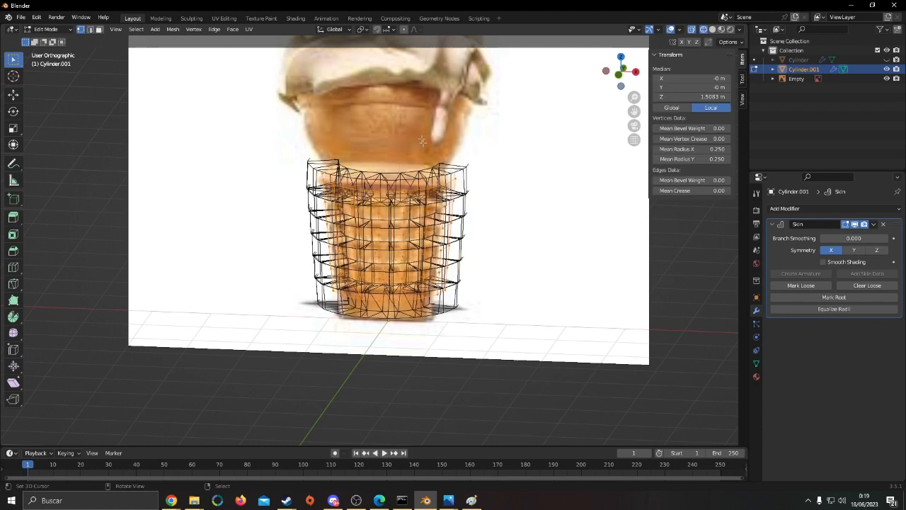
pyautogui.moveTo(518, 230)
pyautogui.mouseDown(button='middle')
pyautogui.moveTo(495, 203)
pyautogui.moveTo(522, 186)
pyautogui.moveTo(470, 201)
pyautogui.mouseUp(button='middle')
pyautogui.hotkey('shift', 'z')
pyautogui.scroll(2, 534, 185)
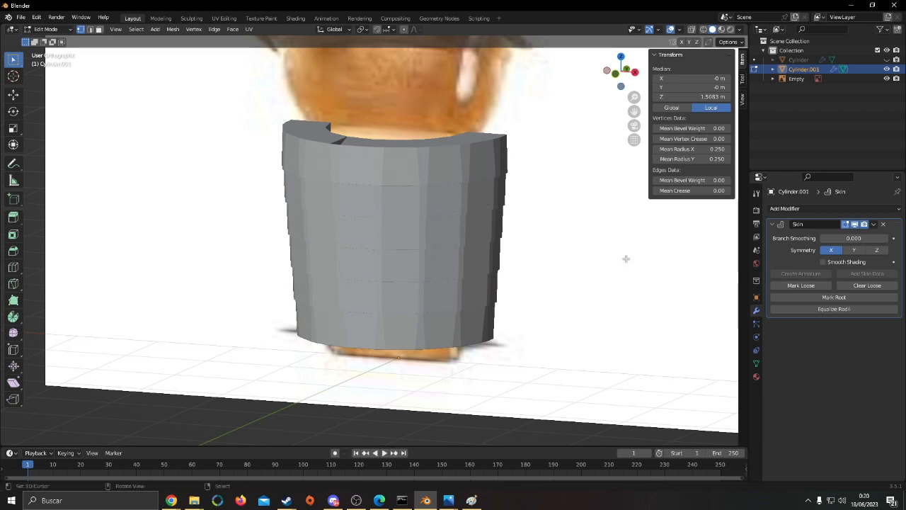
pyautogui.hotkey('ctrl', 'a')
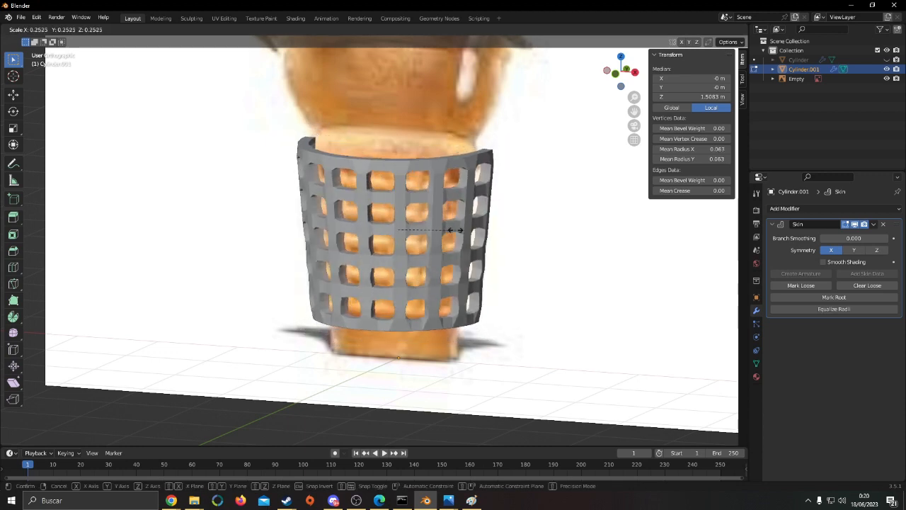
pyautogui.click(435, 237)
# Thin the waffle lattice's bars further to a skin radius of about 0.032
pyautogui.moveTo(435, 237); pyautogui.dragTo(517, 239, button='middle')
pyautogui.scroll(2, 517, 238)
pyautogui.hotkey('ctrl', 'a')
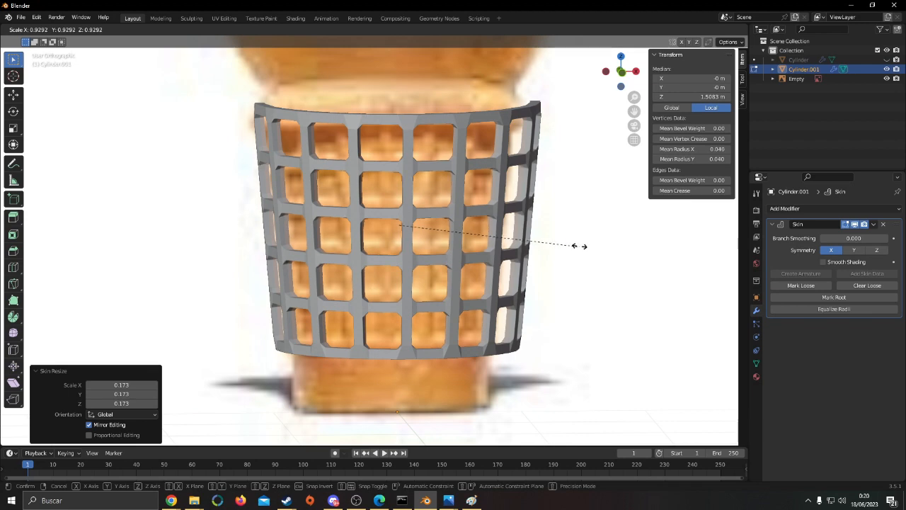
pyautogui.click(568, 249)
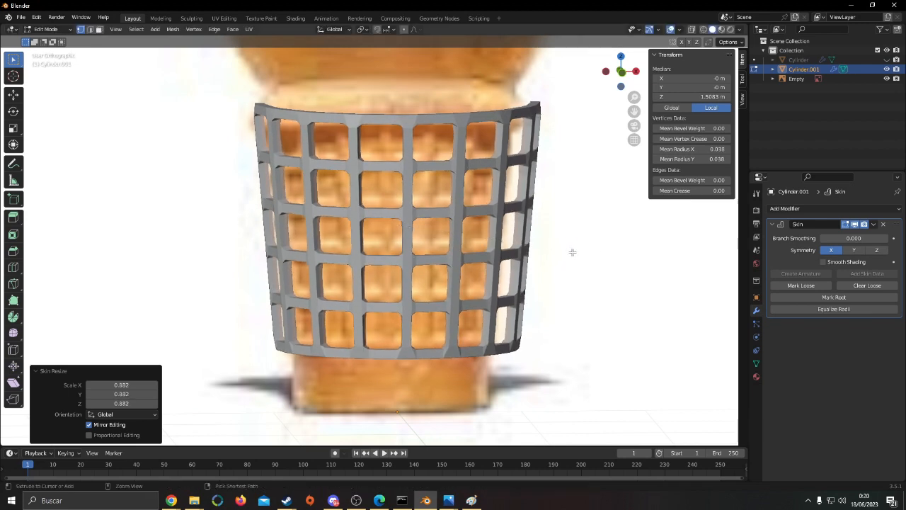
pyautogui.hotkey('ctrl', 'a')
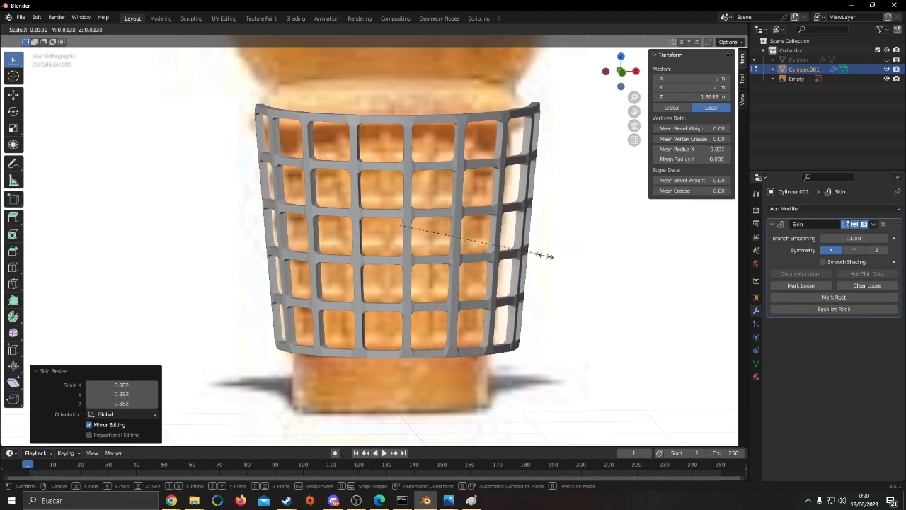
pyautogui.click(545, 255)
# Enable Smooth Shading on the Skin modifier and add a Subdivision Surface modifier to the lattice
pyautogui.press('Tab')
pyautogui.moveTo(545, 255)
pyautogui.mouseDown(button='middle')
pyautogui.moveTo(566, 297)
pyautogui.moveTo(576, 247)
pyautogui.mouseUp(button='middle')
pyautogui.click(823, 263)
pyautogui.click(807, 210)
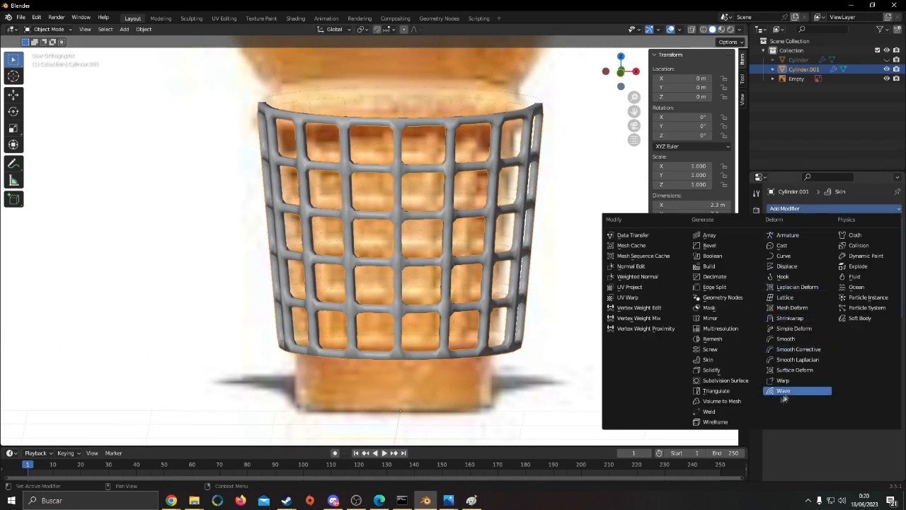
pyautogui.click(753, 381)
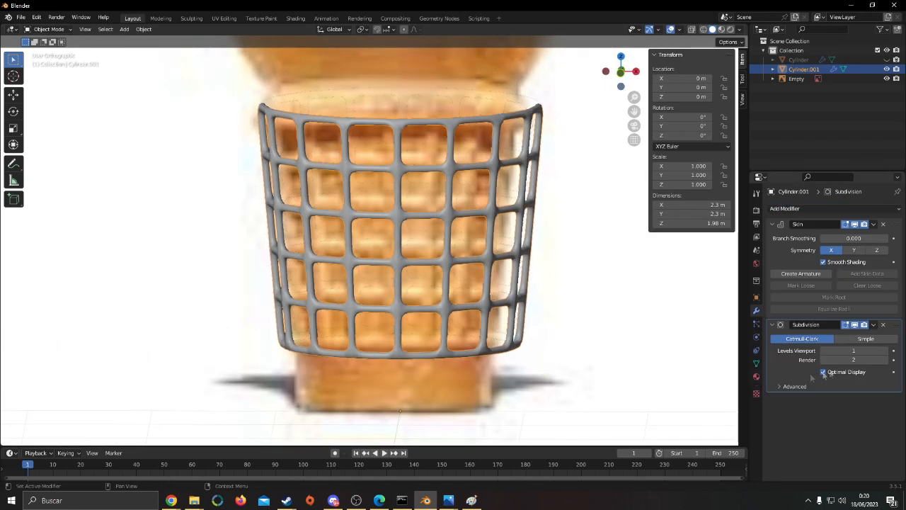
# Turn off the viewport display of the lattice's modifiers, hide the lattice, and show the cone body instead
pyautogui.click(844, 212)
pyautogui.press('Tab')
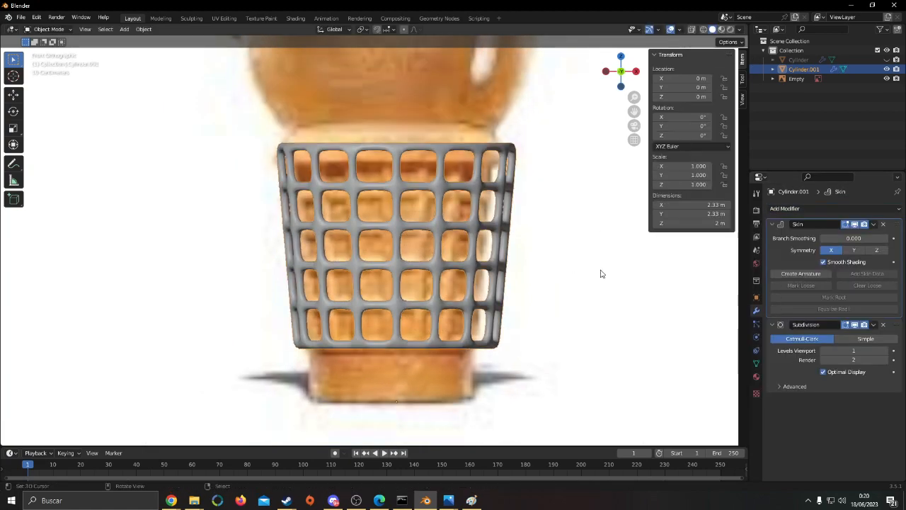
pyautogui.moveTo(601, 273); pyautogui.dragTo(487, 262, button='middle')
pyautogui.scroll(-4, 488, 285)
pyautogui.click(488, 285)
pyautogui.scroll(4, 482, 283)
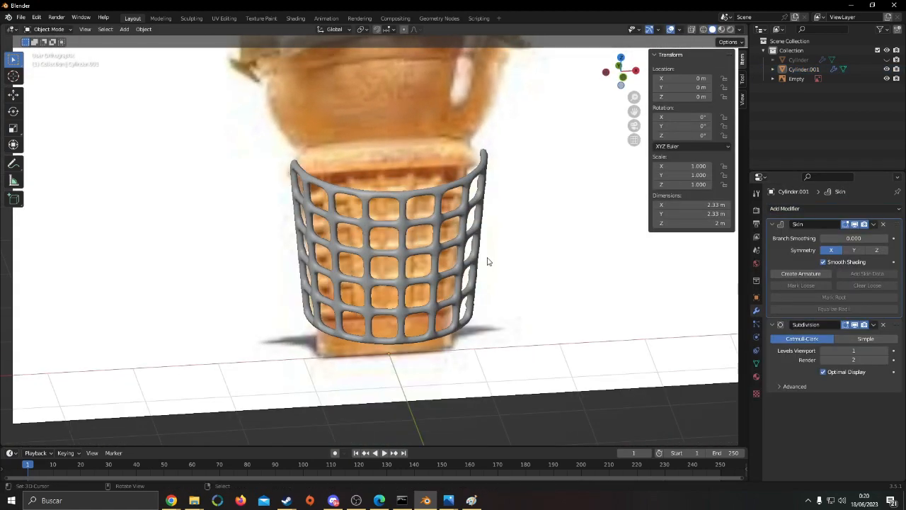
pyautogui.click(886, 60)
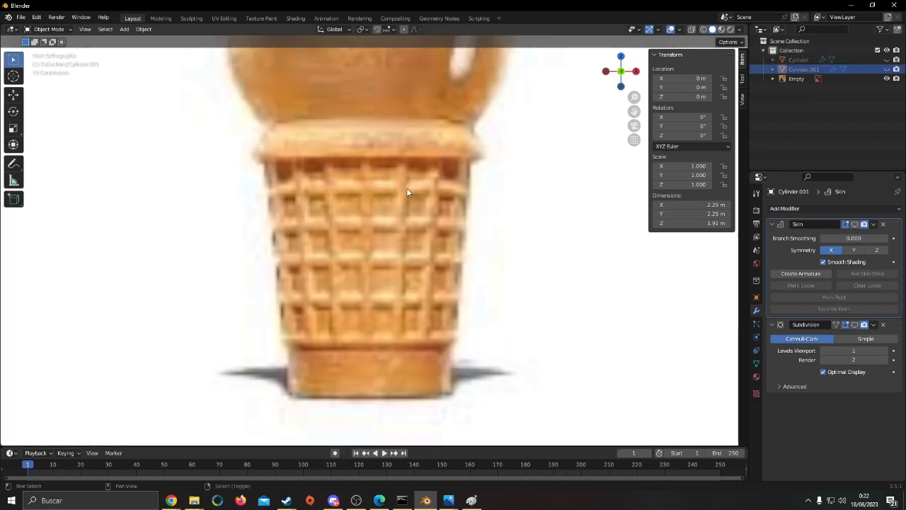
pyautogui.keyDown('shift'); pyautogui.moveTo(407, 189); pyautogui.dragTo(419, 256, button='middle'); pyautogui.keyUp('shift')
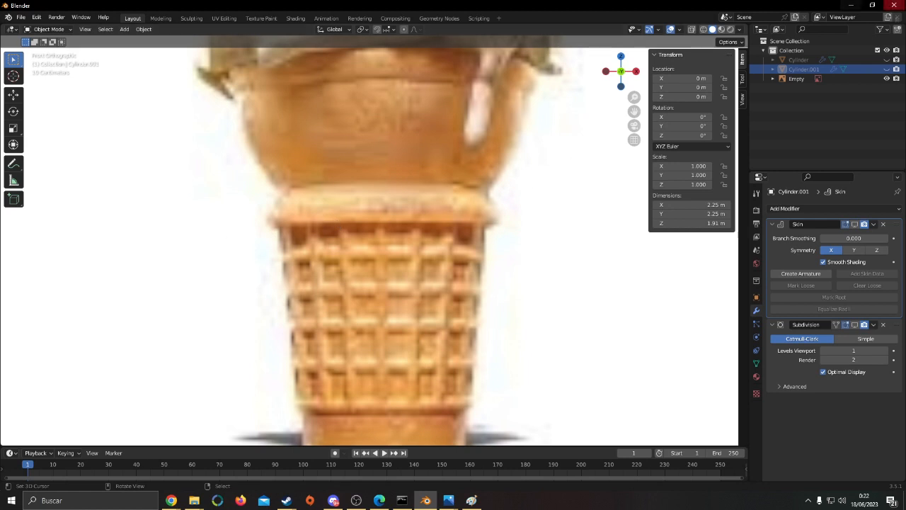
pyautogui.click(886, 60)
pyautogui.scroll(-4, 376, 197)
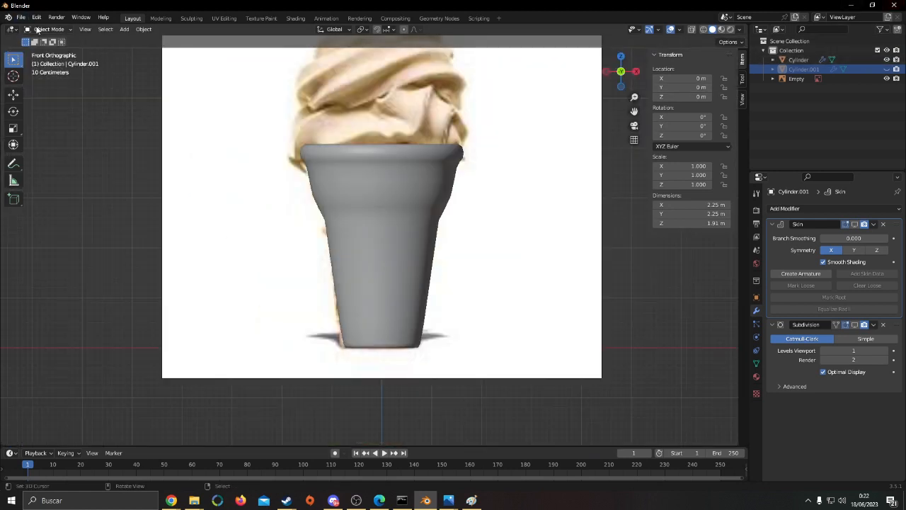
# Duplicate the cone body in place and hide the original, leaving the copy visible for editing
pyautogui.click(396, 204)
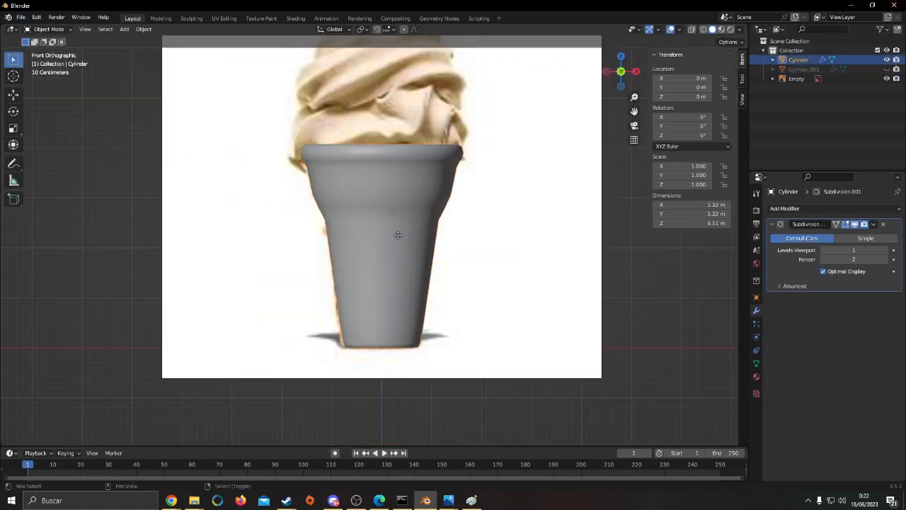
pyautogui.hotkey('shift', 'd')
pyautogui.press('Escape')
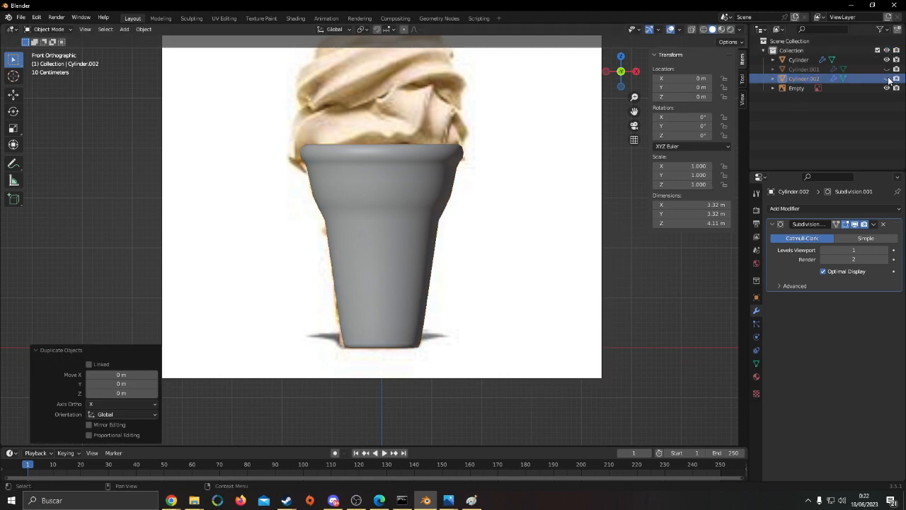
pyautogui.click(857, 62)
pyautogui.click(887, 61)
pyautogui.click(886, 78)
pyautogui.click(863, 78)
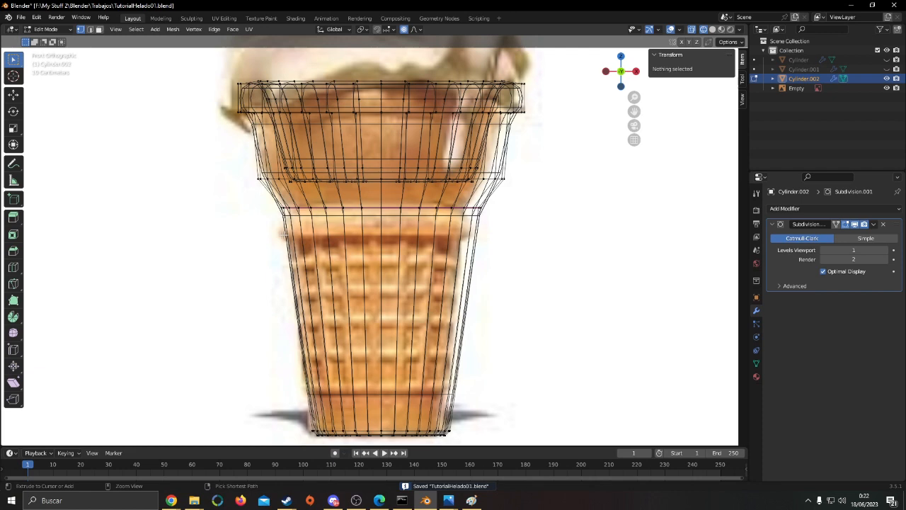
# Try a loop cut around the lower body and a resize of the neck's edge loop, undoing both
pyautogui.hotkey('ctrl', 'r')
pyautogui.click(286, 234)
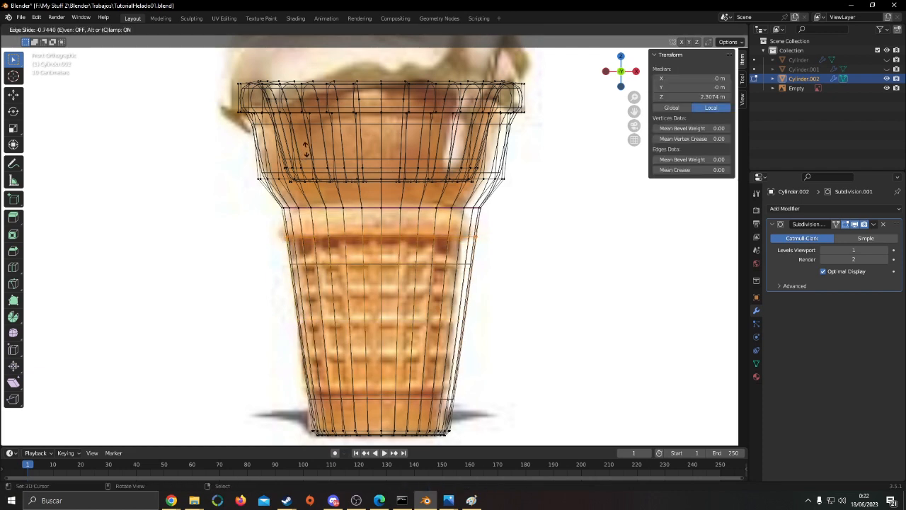
pyautogui.click(307, 147)
pyautogui.hotkey('ctrl', 'z')
pyautogui.keyDown('alt'); pyautogui.click(322, 204); pyautogui.keyUp('alt')
pyautogui.press('s')
pyautogui.click(526, 235)
pyautogui.hotkey('ctrl', 'z')
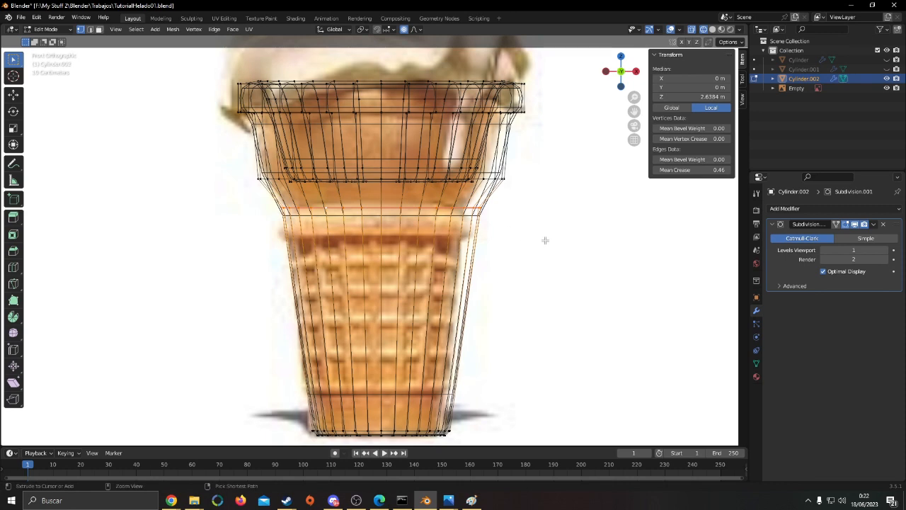
# Lower the neck edge loop's crease by 0.884 and bevel the loop into a wider band
pyautogui.hotkey('shift', 'e')
pyautogui.click(528, 239)
pyautogui.hotkey('ctrl', 'b')
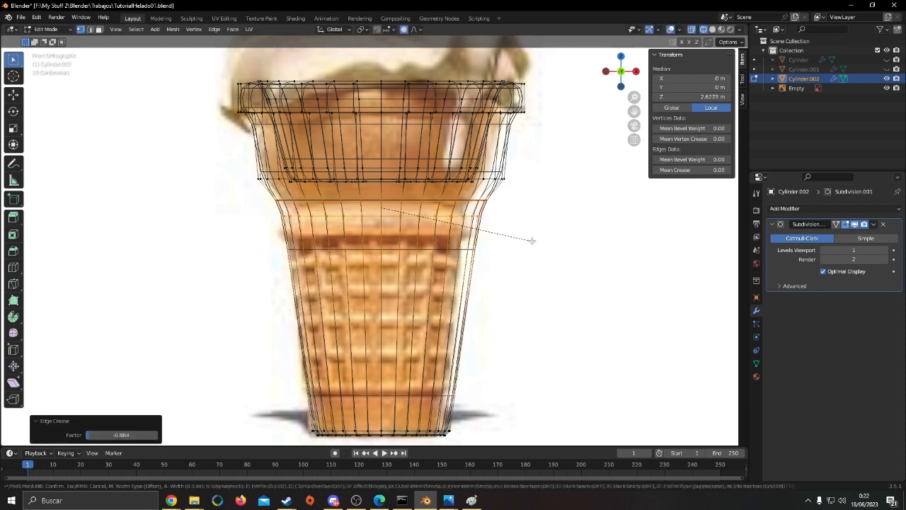
pyautogui.click(534, 242)
pyautogui.click(534, 242)
# Edge-slide the band's middle loop down to the lower edge of the collar in the reference image
pyautogui.keyDown('alt'); pyautogui.click(390, 222); pyautogui.keyUp('alt')
pyautogui.press('g')
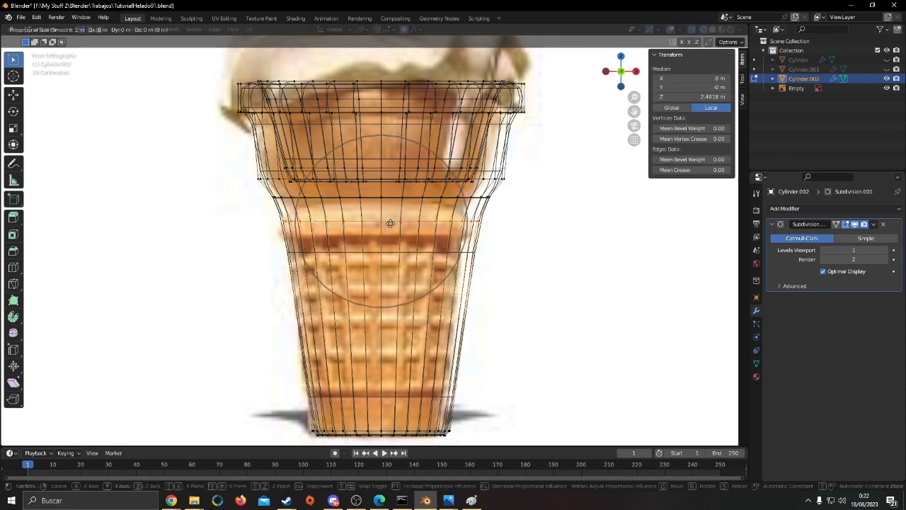
pyautogui.rightClick(385, 239)
pyautogui.press('g')
pyautogui.press('g')
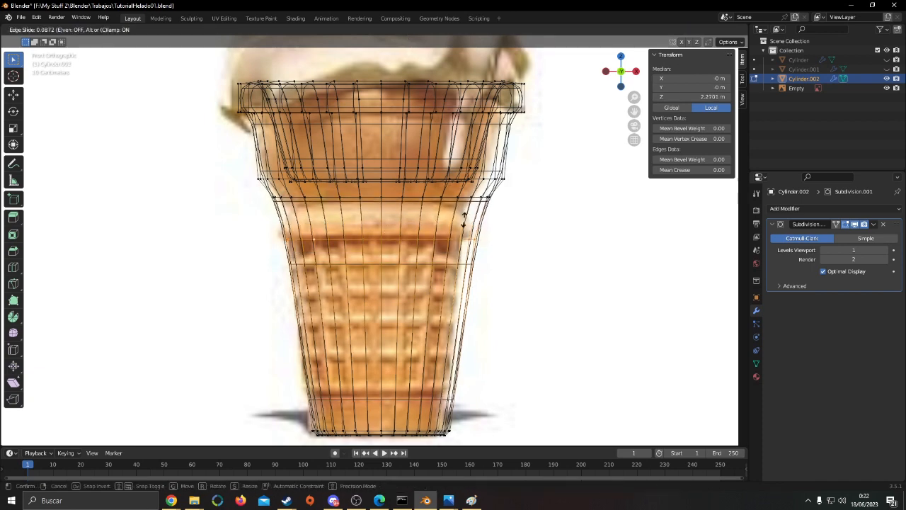
pyautogui.click(463, 218)
# Edge-slide the band's upper loop down to the upper edge of the collar in the reference image
pyautogui.click(100, 30)
pyautogui.keyDown('alt'); pyautogui.click(310, 198); pyautogui.keyUp('alt')
pyautogui.press('g')
pyautogui.press('g')
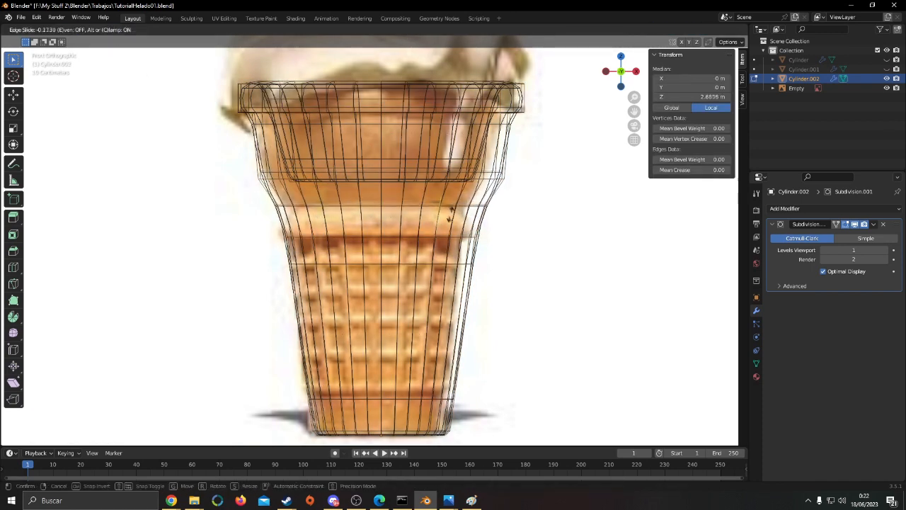
pyautogui.click(453, 213)
# Extrude the face loop between the two collar edges and fatten it outward by 0.263 m
pyautogui.click(99, 30)
pyautogui.keyDown('alt'); pyautogui.rightClick(320, 219); pyautogui.keyUp('alt')
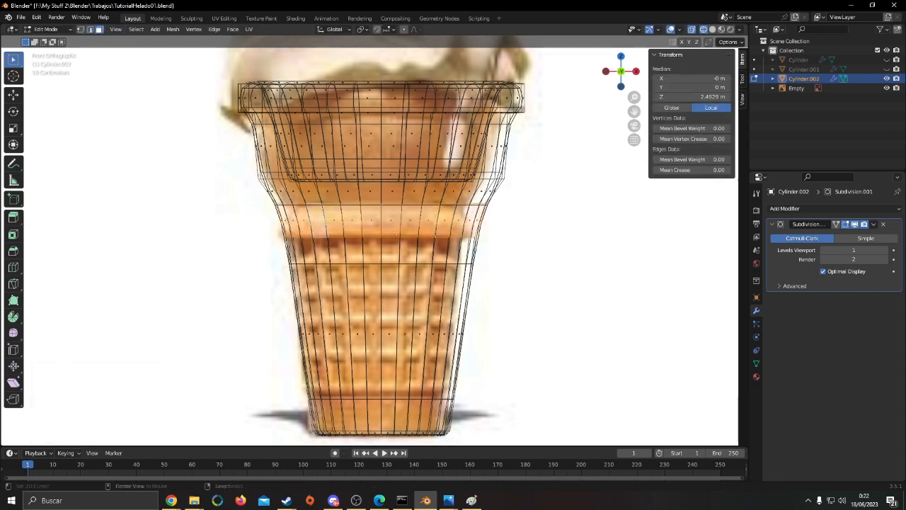
pyautogui.moveTo(589, 273); pyautogui.dragTo(543, 268, button='middle')
pyautogui.hotkey('shift', 'z')
pyautogui.press('e')
pyautogui.click(534, 227)
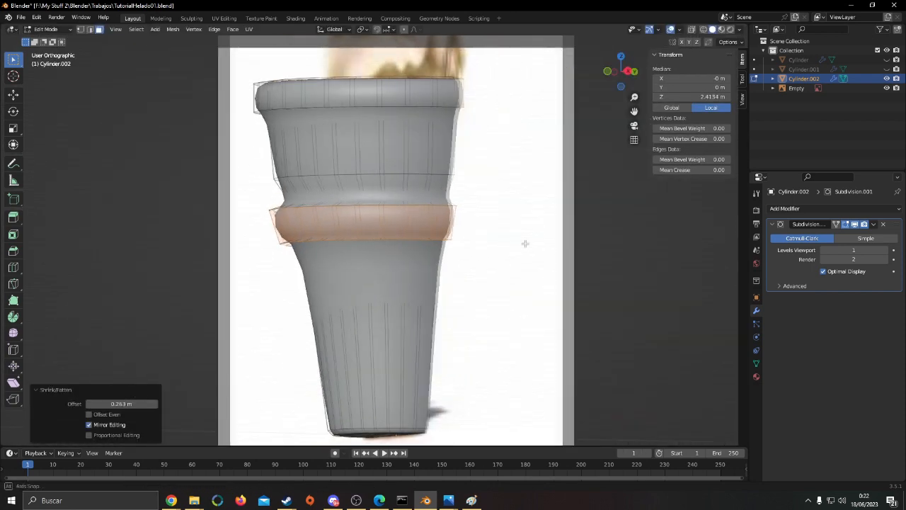
# Scale the extruded collar band to 0.315 along Z and move it down along Z
pyautogui.press('s')
pyautogui.press('z')
pyautogui.click(444, 241)
pyautogui.press('g')
pyautogui.press('z')
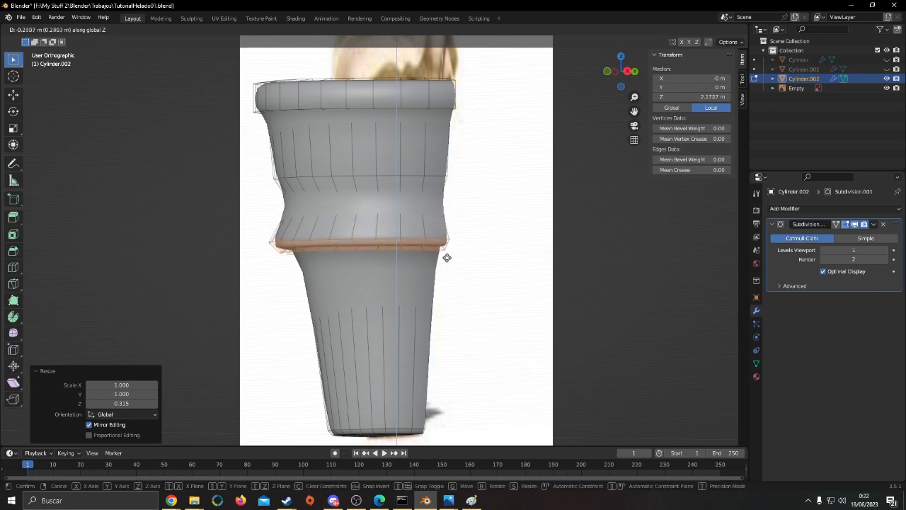
pyautogui.click(583, 269)
# Try to scale down the face loop just above the collar's lower rim
pyautogui.press('s')
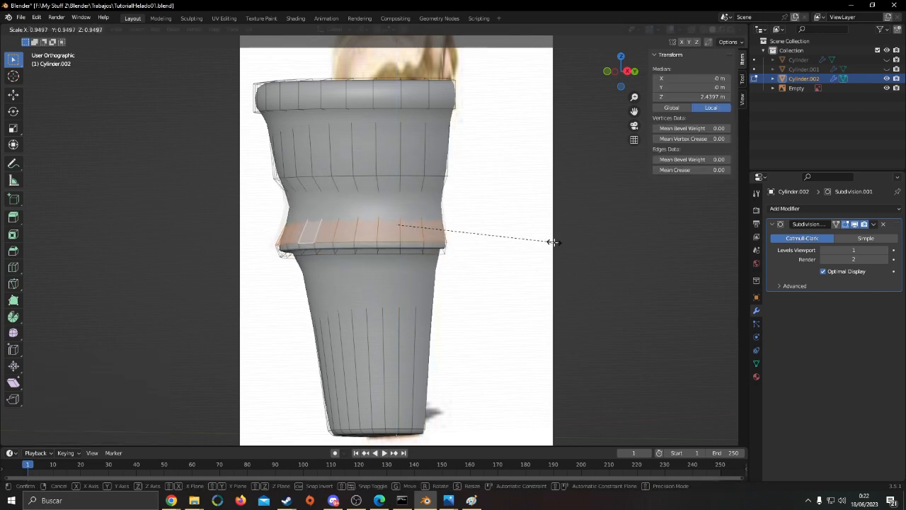
pyautogui.click(554, 243)
pyautogui.hotkey('ctrl', 'z')
pyautogui.hotkey('ctrl', 'z')
pyautogui.hotkey('ctrl', 'z')
pyautogui.hotkey('ctrl', 'z')
pyautogui.hotkey('ctrl', 'z')
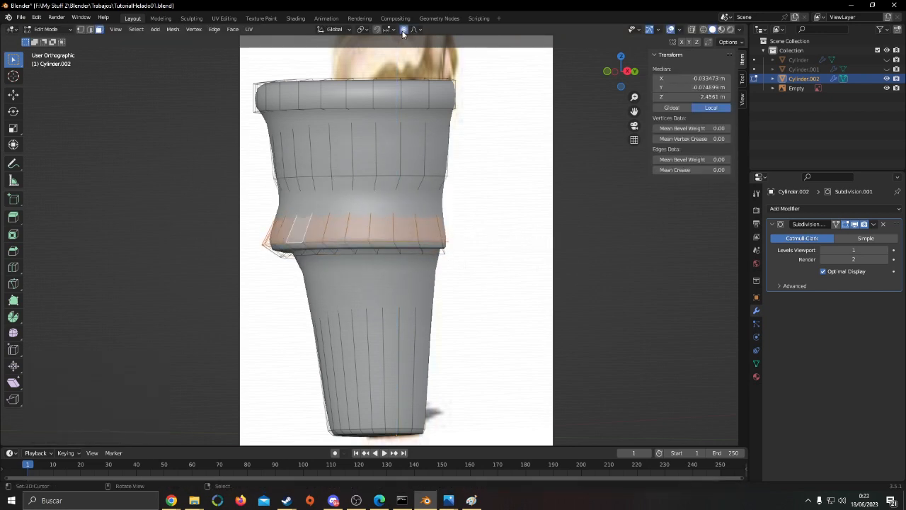
# Scale the collar's face loop to 0.817 with smooth proportional editing of size 1.1, and fine-tune it against the reference
pyautogui.click(403, 31)
pyautogui.press('KP_1')
pyautogui.hotkey('shift', 'z')
pyautogui.scroll(-1, 547, 315)
pyautogui.press('s')
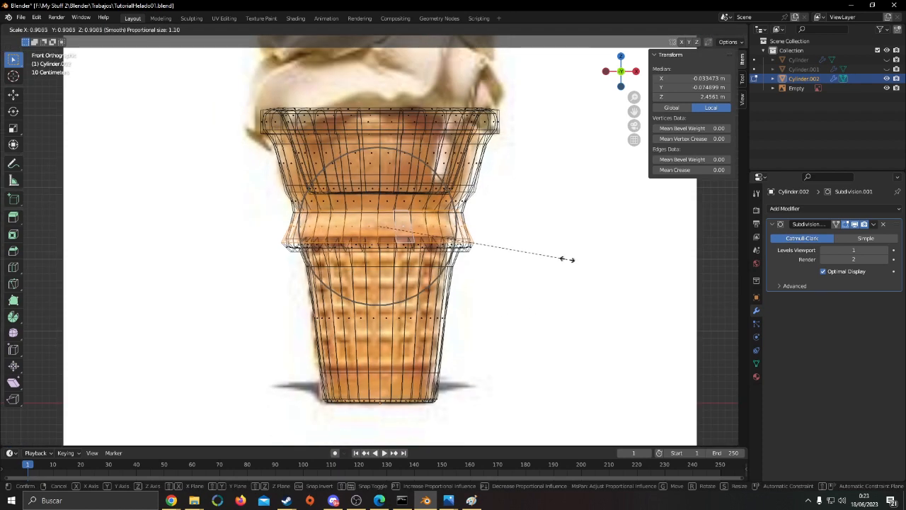
pyautogui.click(553, 259)
pyautogui.hotkey('shift', 'z')
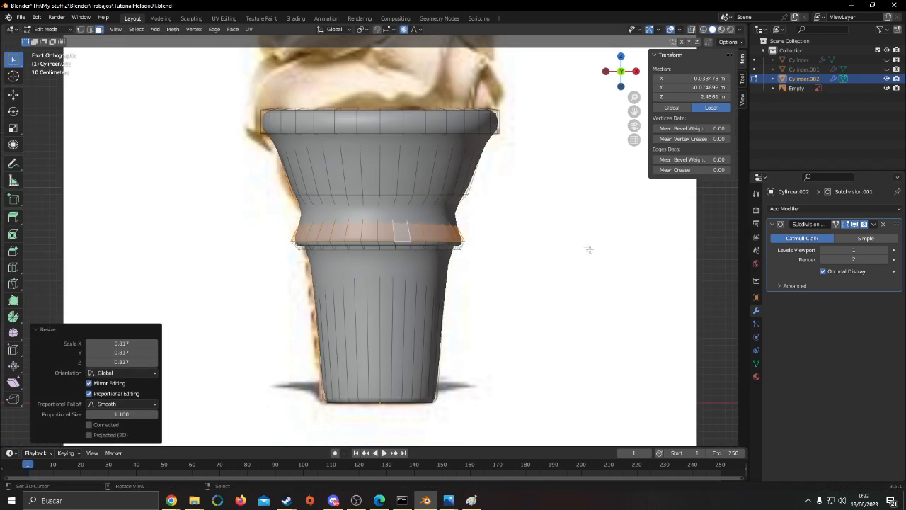
pyautogui.scroll(1, 533, 221)
pyautogui.hotkey('shift', 'z')
pyautogui.press('s')
pyautogui.click(583, 225)
pyautogui.hotkey('shift', 'z')
# Add one loop cut around the cup's flared section and scale it outward with proportional editing to round the wall
pyautogui.moveTo(583, 225); pyautogui.dragTo(428, 242, button='middle')
pyautogui.press('KP_1')
pyautogui.keyDown('alt'); pyautogui.click(288, 145); pyautogui.keyUp('alt')
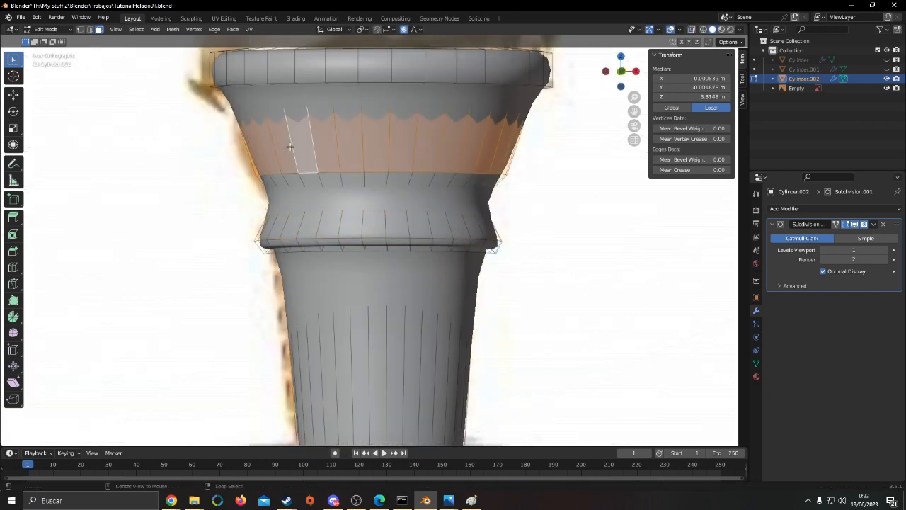
pyautogui.moveTo(524, 217); pyautogui.dragTo(494, 201, button='middle')
pyautogui.hotkey('alt', 's')
pyautogui.scroll(5, 496, 200)
pyautogui.click(498, 196)
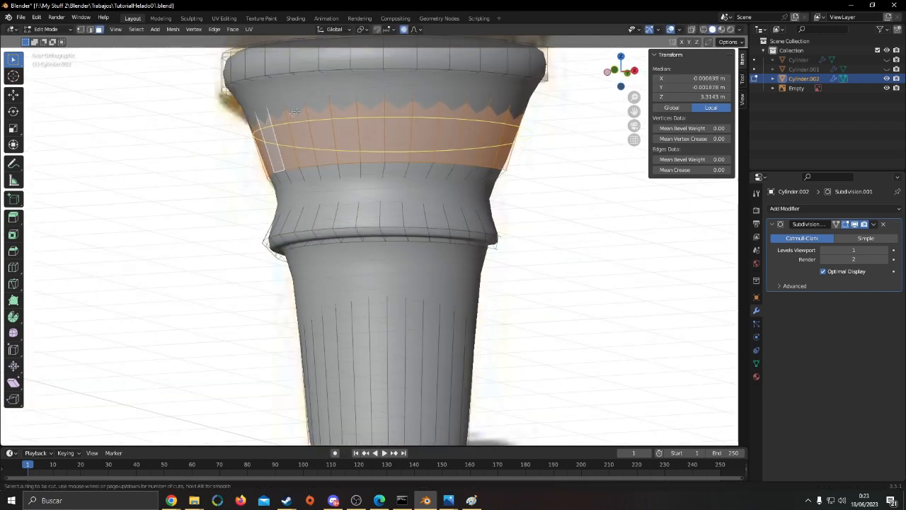
pyautogui.click(360, 122)
pyautogui.press('s')
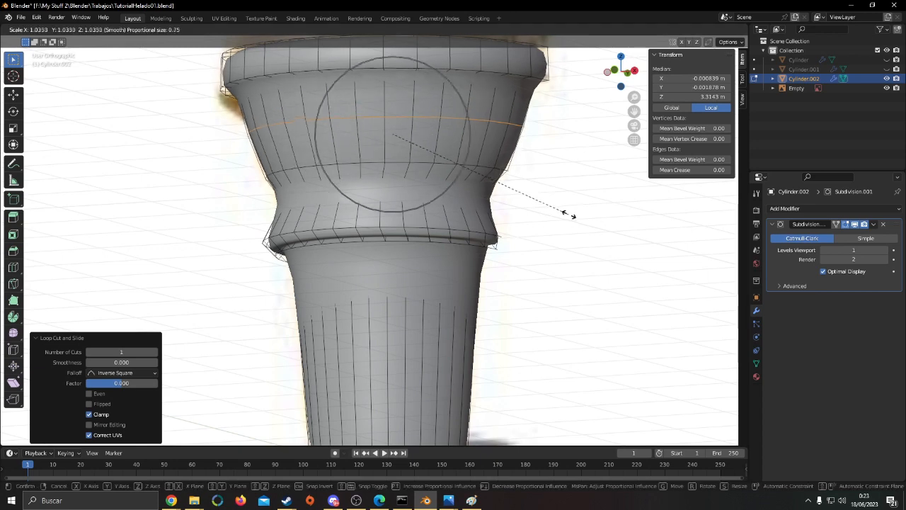
pyautogui.click(591, 192)
pyautogui.press('Tab')
pyautogui.moveTo(589, 195); pyautogui.dragTo(129, 49, button='middle')
pyautogui.scroll(-2, 585, 186)
# Select the collar's lower edge loop, disable proportional editing, and move the loop down about 0.064 m along Z
pyautogui.press('Tab')
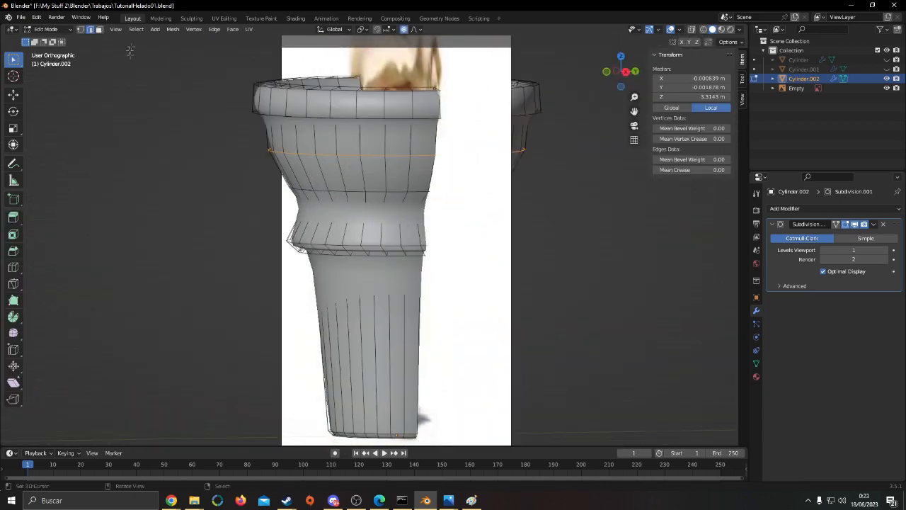
pyautogui.keyDown('alt'); pyautogui.click(305, 243); pyautogui.keyUp('alt')
pyautogui.scroll(4, 311, 235)
pyautogui.click(405, 31)
pyautogui.moveTo(447, 248); pyautogui.dragTo(454, 213, button='middle')
pyautogui.hotkey('alt', 's')
pyautogui.rightClick(457, 213)
pyautogui.moveTo(552, 252); pyautogui.dragTo(556, 278, button='middle')
pyautogui.press('g')
pyautogui.press('z')
pyautogui.click(594, 295)
# Scale the collar's lower edge loop outward and check the smoothed rim outside Edit Mode
pyautogui.press('s')
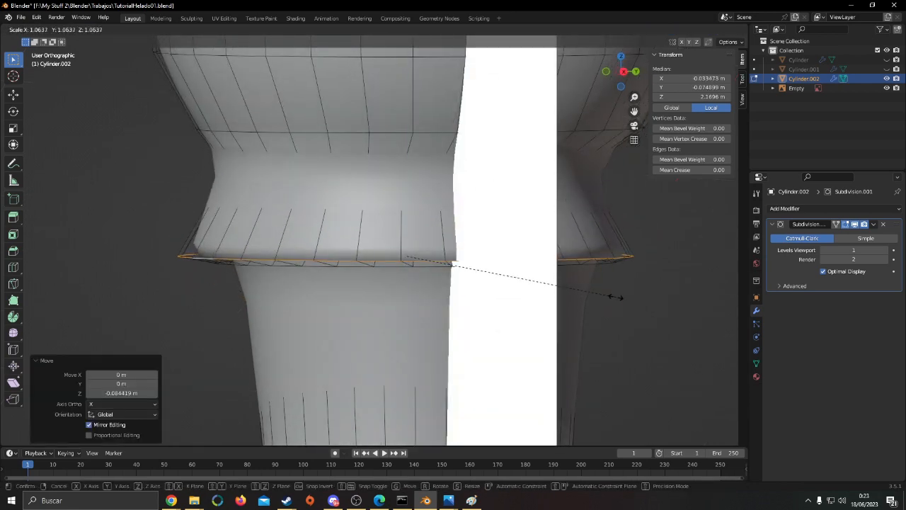
pyautogui.click(616, 297)
pyautogui.press('Tab')
pyautogui.moveTo(502, 297); pyautogui.dragTo(576, 320, button='middle')
pyautogui.press('Tab')
pyautogui.scroll(-4, 548, 271)
pyautogui.press('Tab')
# Unhide the lattice object and turn its Skin and Subdivision modifiers back on in the viewport
pyautogui.scroll(-3, 538, 283)
pyautogui.moveTo(481, 239); pyautogui.dragTo(449, 226, button='middle')
pyautogui.click(886, 69)
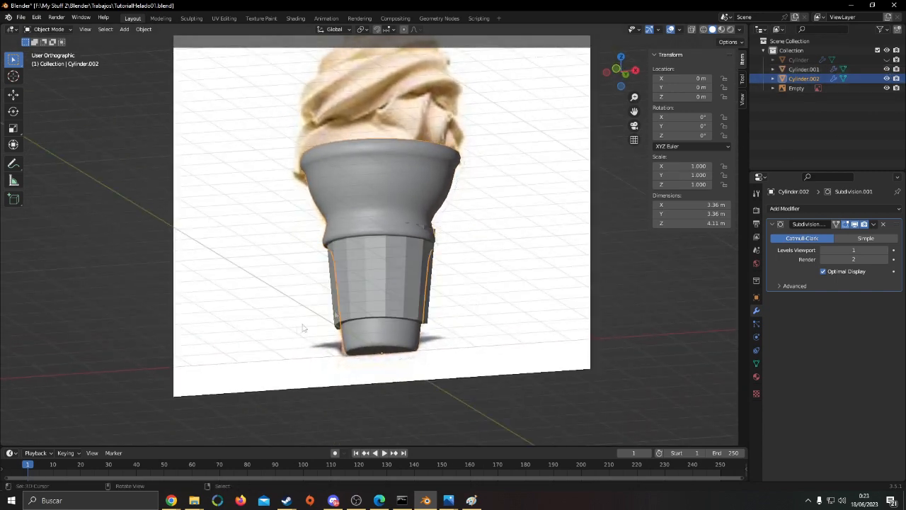
pyautogui.moveTo(501, 245); pyautogui.dragTo(405, 281, button='middle')
pyautogui.click(405, 286)
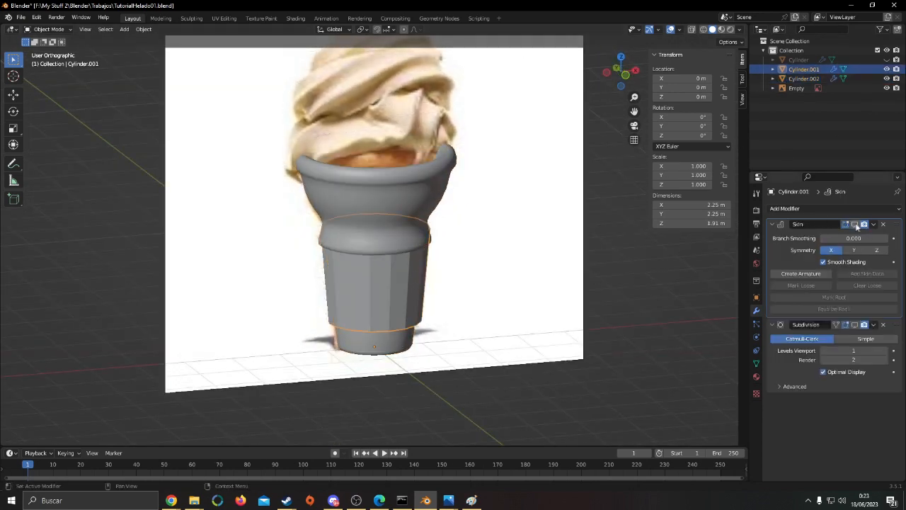
pyautogui.click(855, 225)
pyautogui.click(854, 325)
pyautogui.moveTo(542, 307); pyautogui.dragTo(530, 298, button='middle')
pyautogui.scroll(2, 529, 298)
# Select the entire lattice mesh and scale it to fit around the cone's lower body
pyautogui.press('Tab')
pyautogui.press('a')
pyautogui.press('KP_1')
pyautogui.hotkey('shift', 'z')
pyautogui.press('a')
pyautogui.press('a')
pyautogui.press('a')
pyautogui.hotkey('shift', 'z')
pyautogui.hotkey('shift', 'z')
pyautogui.keyDown('shift'); pyautogui.moveTo(546, 340); pyautogui.dragTo(540, 300, button='middle'); pyautogui.keyUp('shift')
pyautogui.press('s')
pyautogui.click(545, 304)
pyautogui.hotkey('shift', 'z')
pyautogui.press('s')
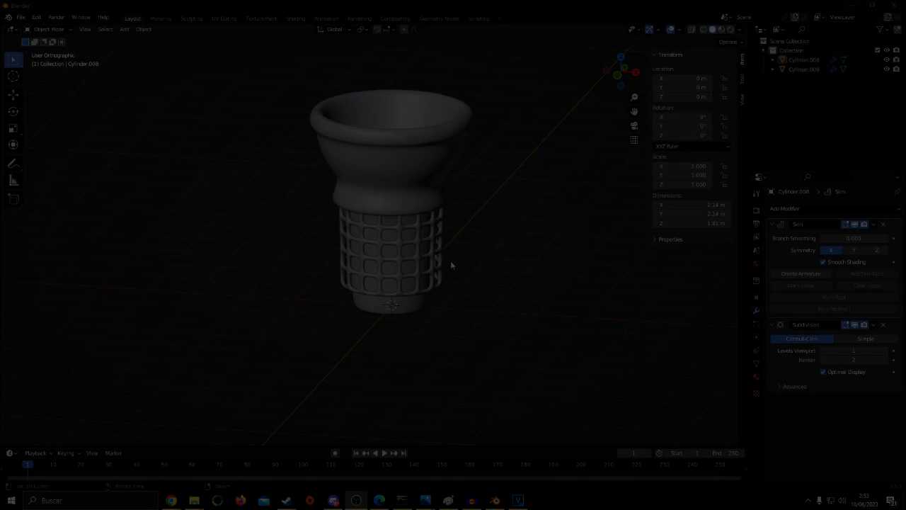
# Enter Edit Mode on the lattice in wireframe and select only its bottom ring
pyautogui.rightClick(440, 259)
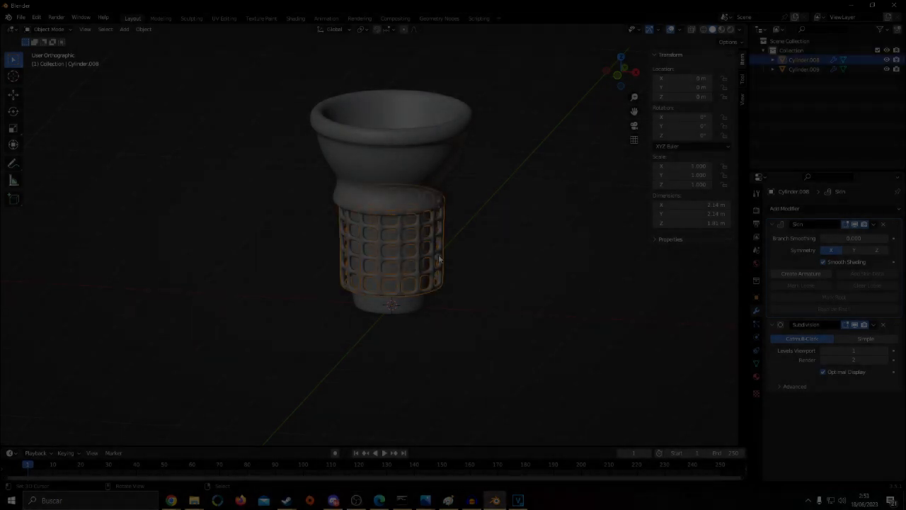
pyautogui.hotkey('shift', 'z')
pyautogui.press('Tab')
pyautogui.press('a')
pyautogui.hotkey('alt', 'a')
pyautogui.keyDown('alt'); pyautogui.click(414, 293); pyautogui.keyUp('alt')
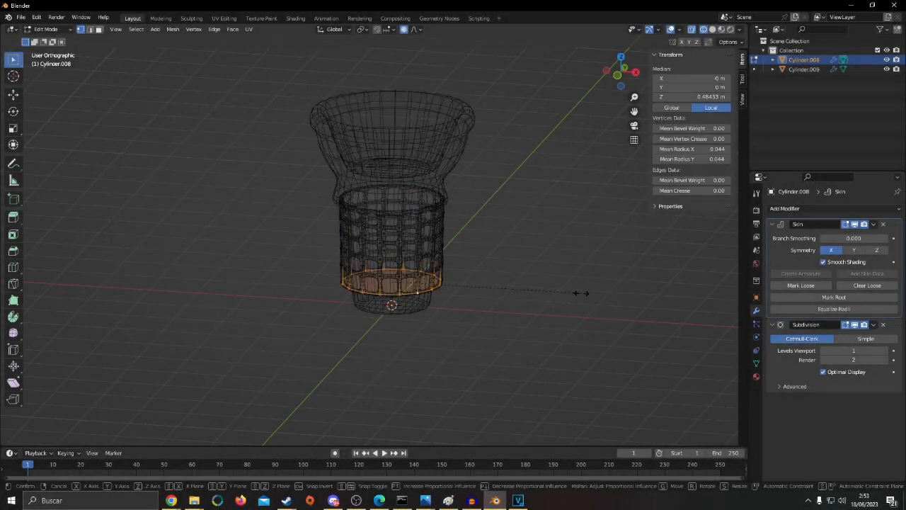
# Try to scale the lattice's bottom ring inward, with and without proportional editing
pyautogui.press('s')
pyautogui.click(550, 296)
pyautogui.hotkey('shift', 'z')
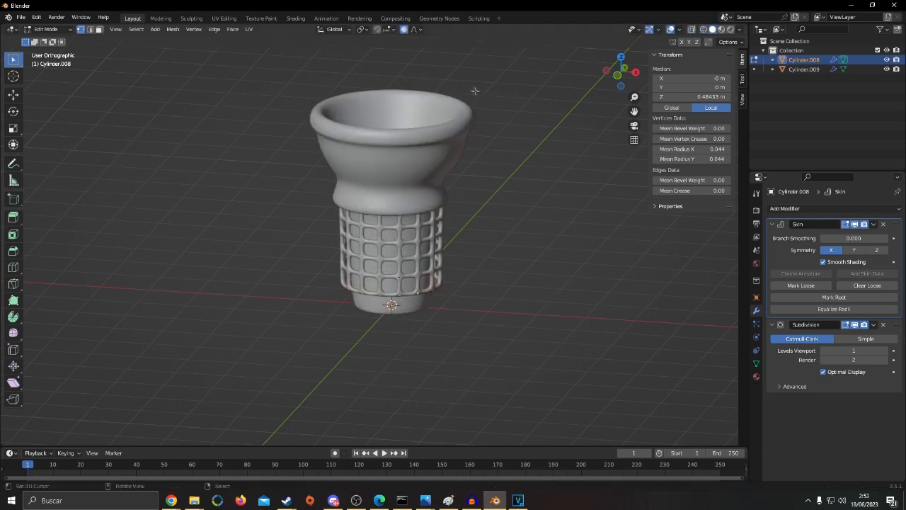
pyautogui.click(405, 30)
pyautogui.press('s')
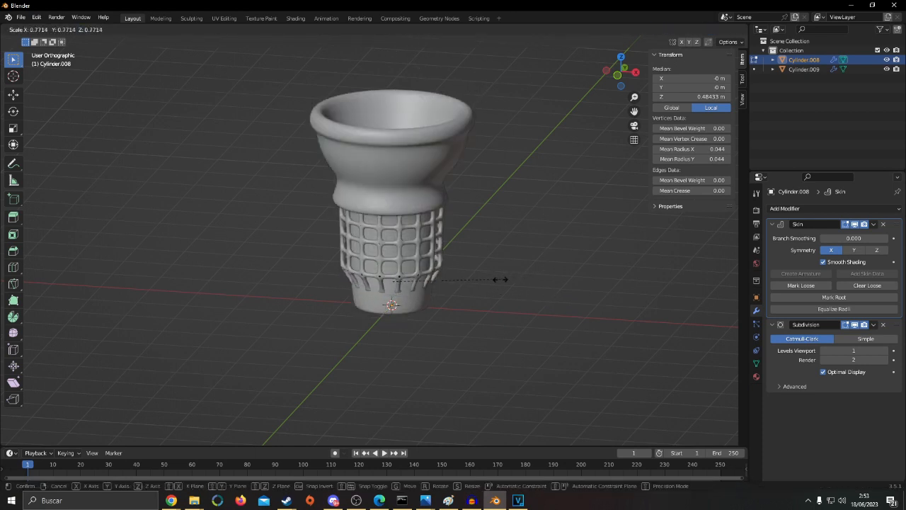
pyautogui.click(501, 280)
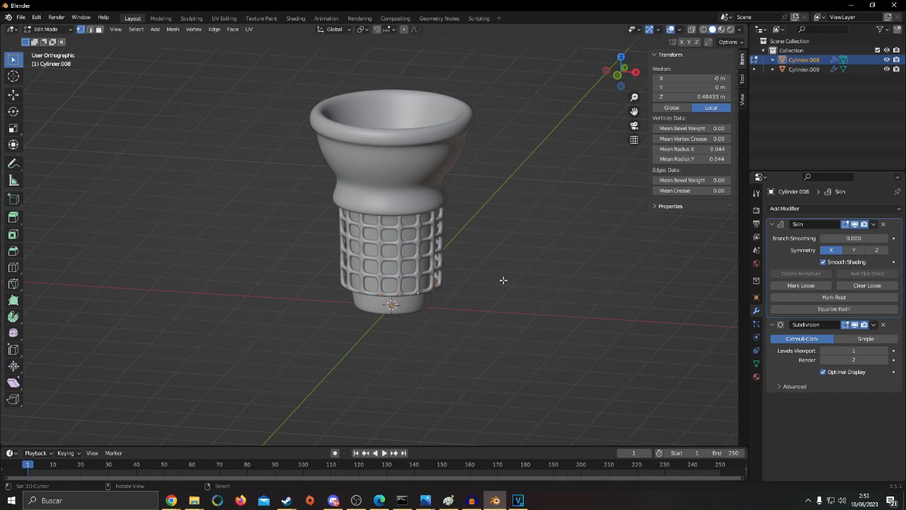
pyautogui.hotkey('shift', 'z')
pyautogui.moveTo(504, 278)
pyautogui.mouseDown(button='middle')
pyautogui.moveTo(489, 261)
pyautogui.moveTo(500, 277)
pyautogui.mouseUp(button='middle')
pyautogui.scroll(3, 493, 260)
pyautogui.hotkey('shift', 'z')
pyautogui.hotkey('shift', 'z')
pyautogui.hotkey('shift', 'z')
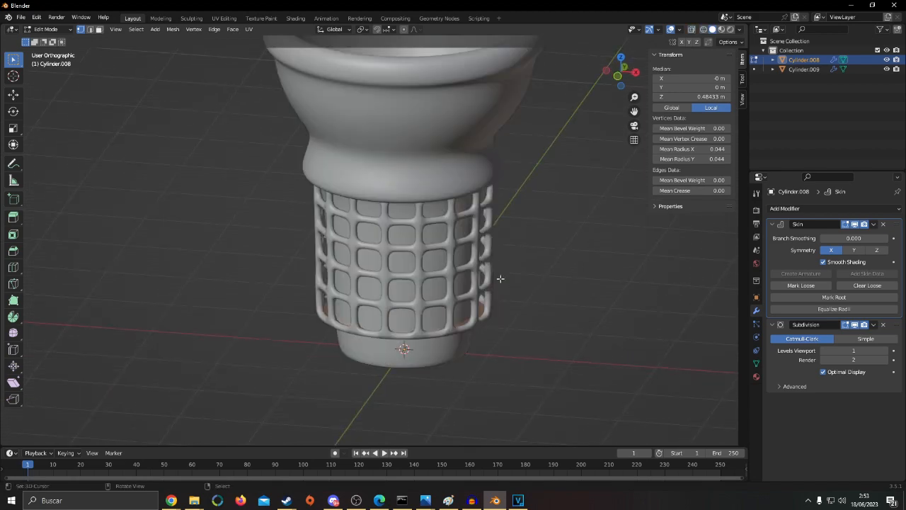
# Scale the lattice's bottom ring to about 0.8 with smooth proportional editing of size 1.61, tapering the lattice along the cone
pyautogui.click(404, 29)
pyautogui.press('s')
pyautogui.scroll(-4, 590, 314)
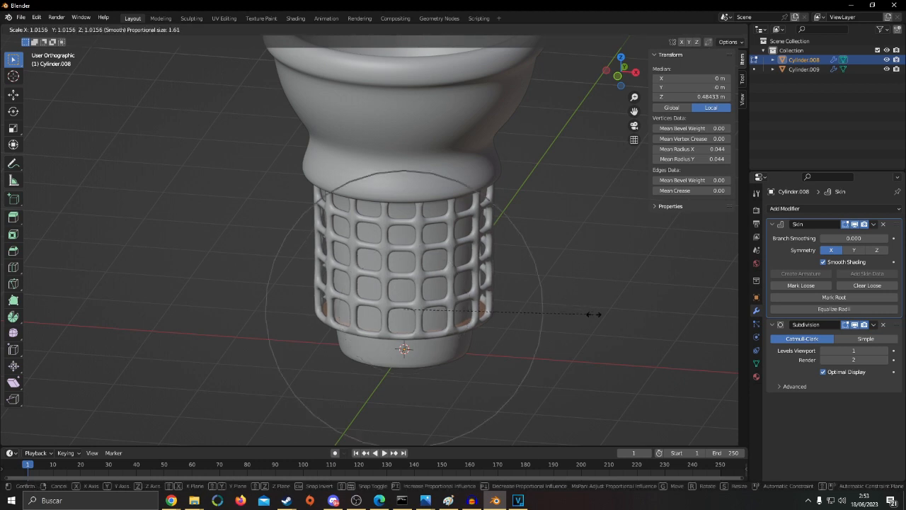
pyautogui.click(555, 316)
pyautogui.moveTo(559, 316); pyautogui.dragTo(575, 304, button='middle')
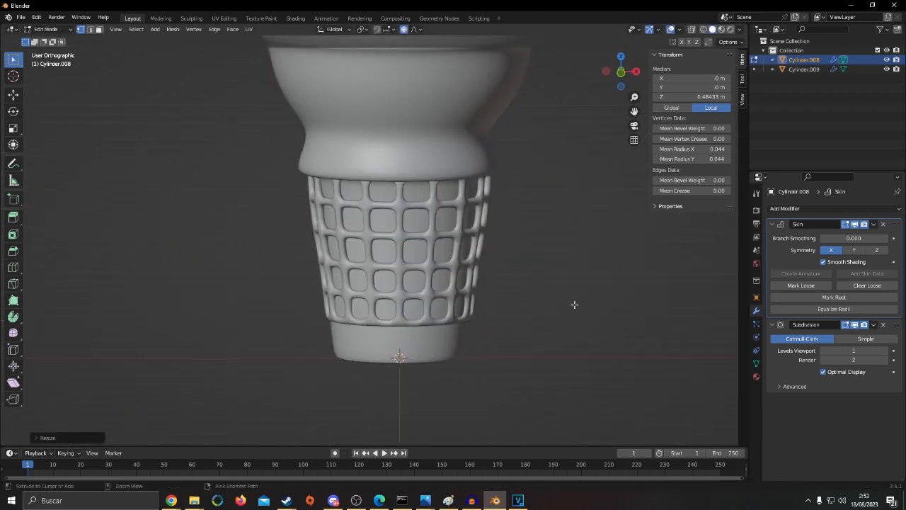
# Undo the scaling of the lattice's bottom ring and return to Object Mode
pyautogui.hotkey('ctrl', 'z')
pyautogui.press('Tab')
pyautogui.rightClick(570, 305)
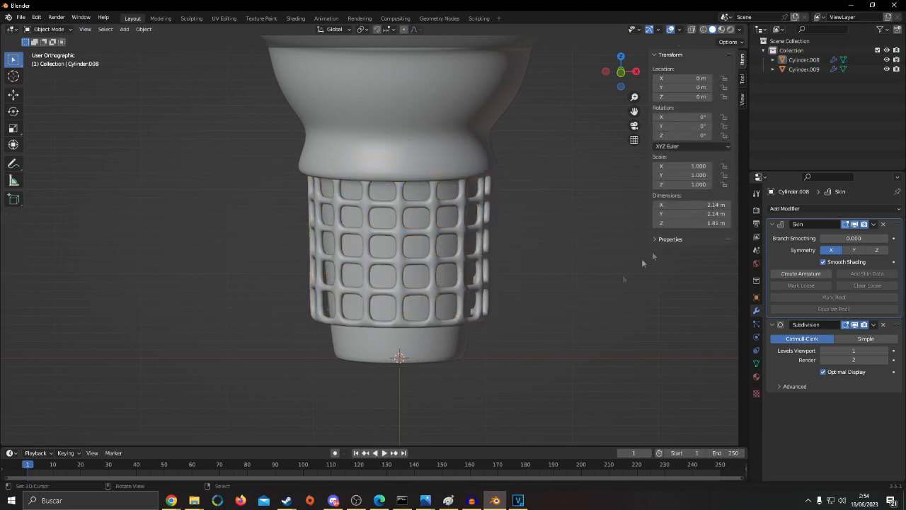
# Add a Shrinkwrap modifier to the lattice and move it above Skin and Subdivision in the modifier stack
pyautogui.click(486, 298)
pyautogui.click(785, 208)
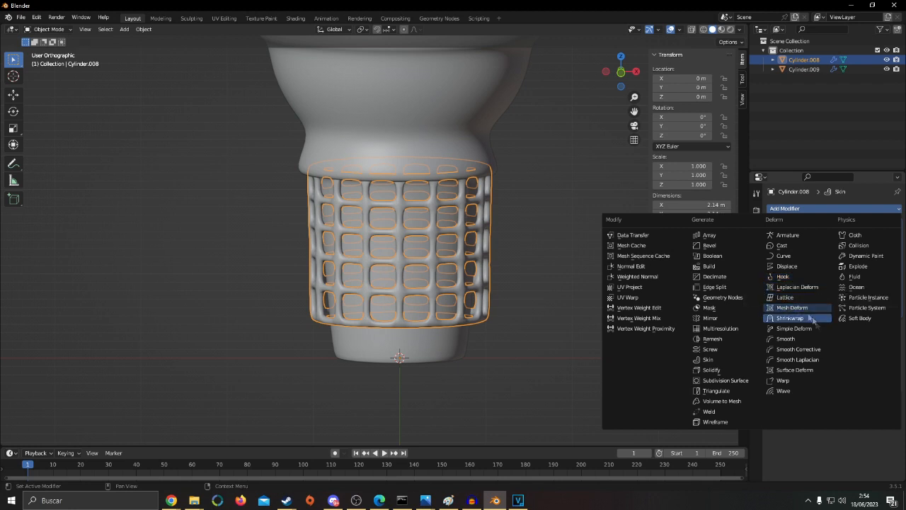
pyautogui.click(792, 318)
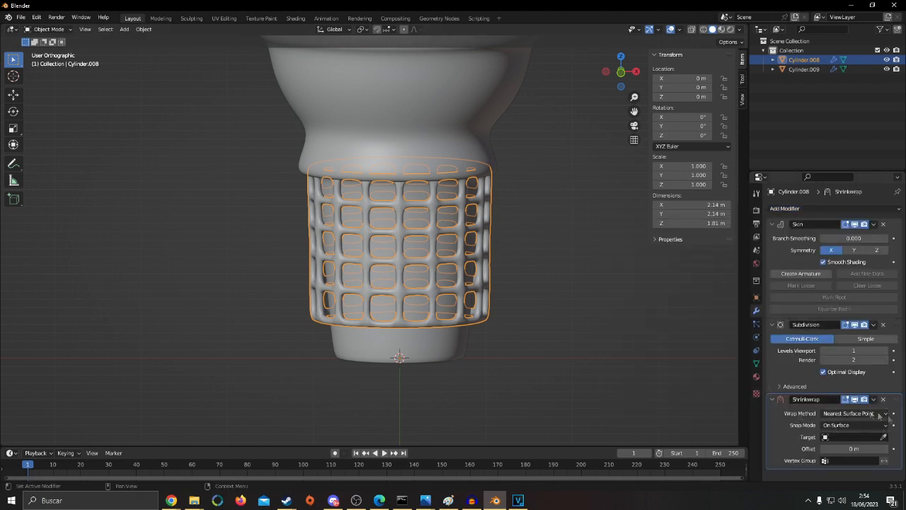
pyautogui.moveTo(896, 399); pyautogui.dragTo(885, 220)
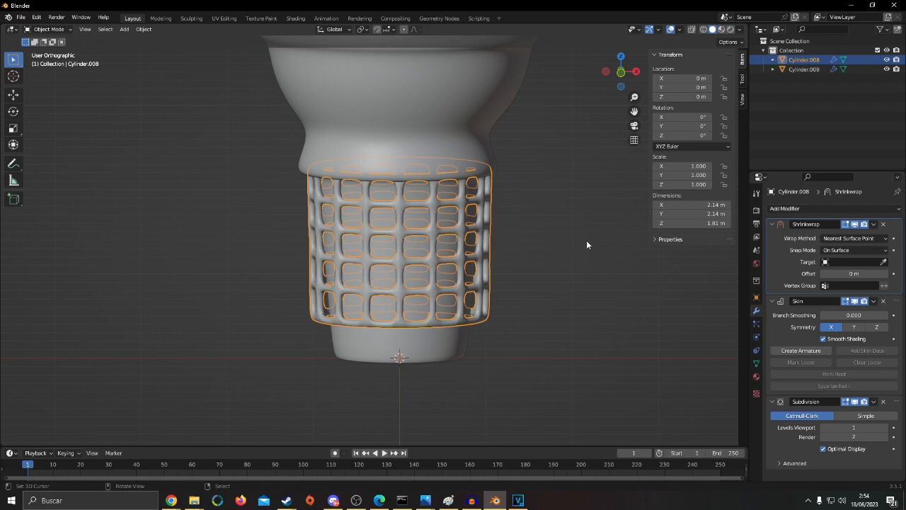
# Turn off the viewport display of the lattice's Skin and Subdivision modifiers
pyautogui.click(854, 301)
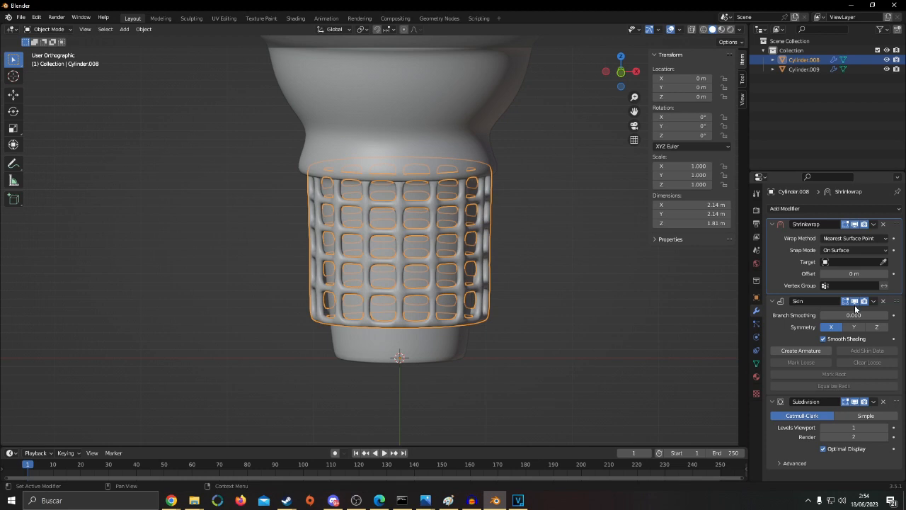
pyautogui.click(855, 401)
pyautogui.moveTo(353, 230); pyautogui.dragTo(318, 239, button='middle')
pyautogui.press('Tab')
pyautogui.press('a')
pyautogui.press('Tab')
pyautogui.scroll(-3, 497, 247)
pyautogui.moveTo(497, 247); pyautogui.dragTo(543, 252, button='middle')
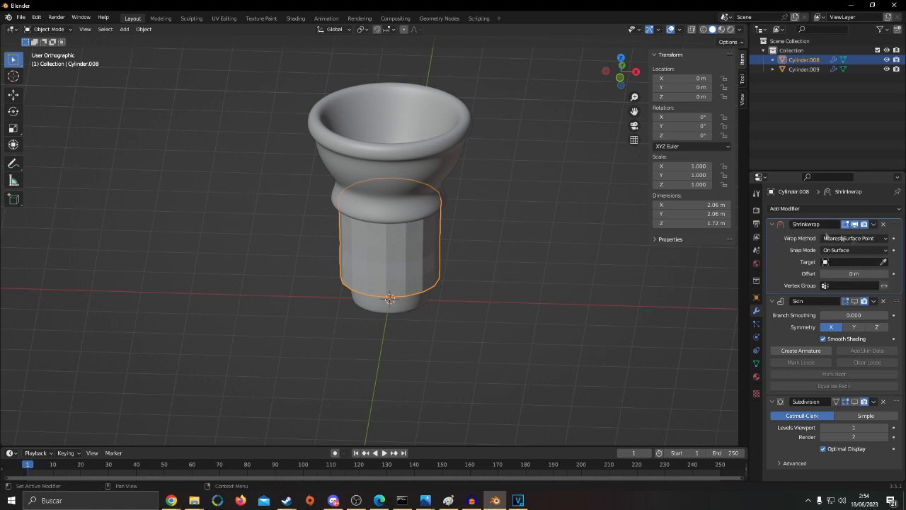
# Set the cone body, Cylinder.009, as the target of the lattice's Shrinkwrap modifier
pyautogui.click(884, 264)
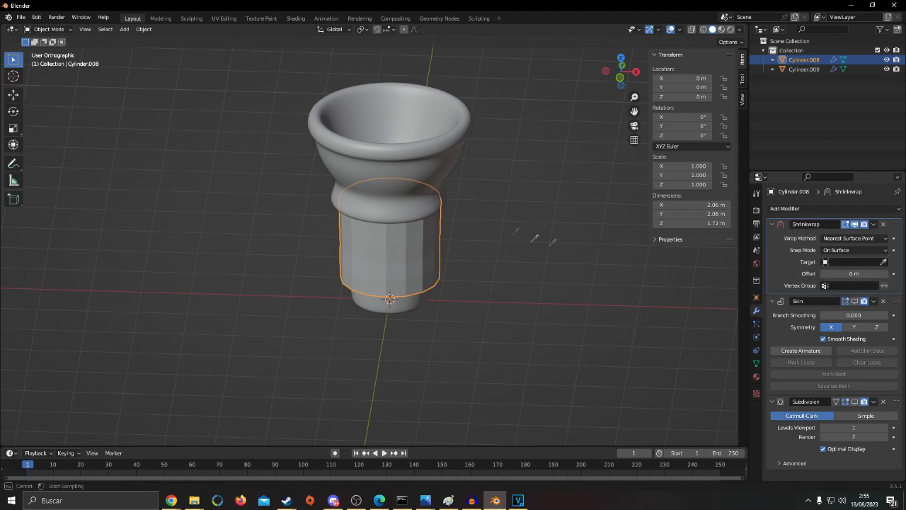
pyautogui.click(419, 147)
pyautogui.moveTo(416, 152); pyautogui.dragTo(488, 194, button='middle')
pyautogui.scroll(2, 489, 194)
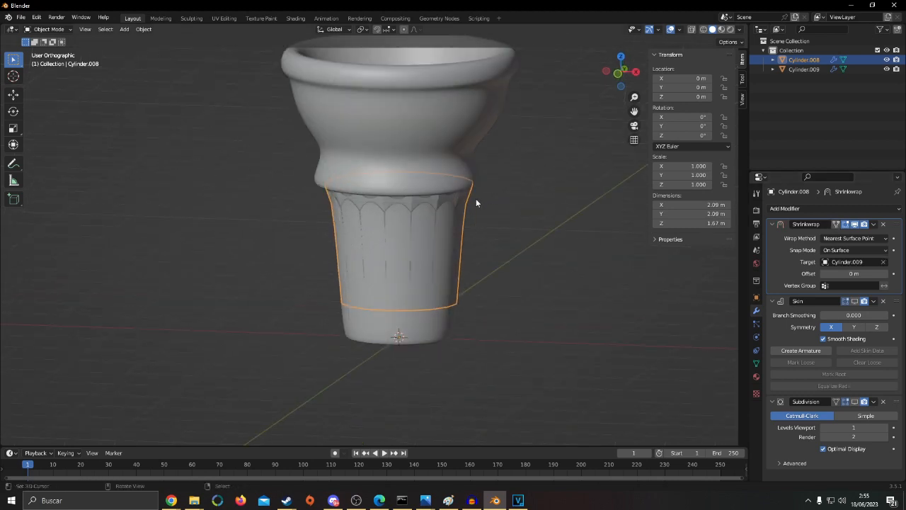
pyautogui.moveTo(486, 241); pyautogui.dragTo(453, 238, button='middle')
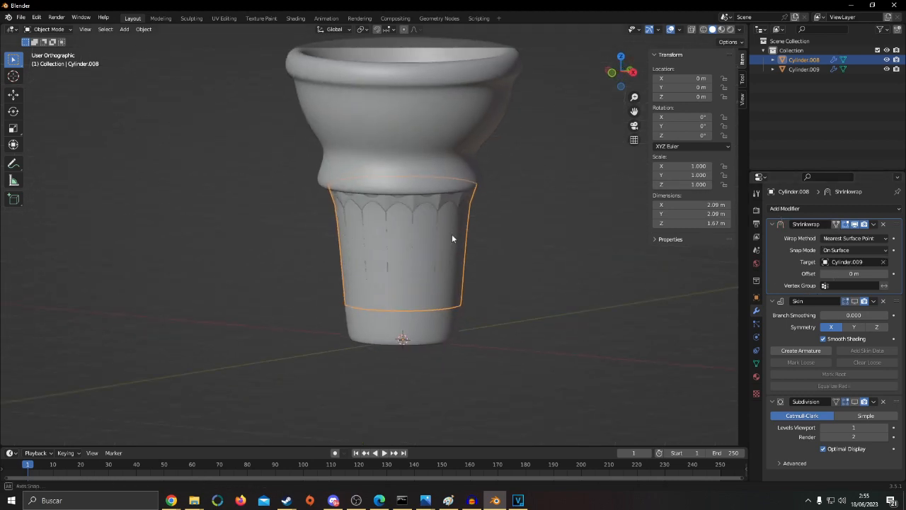
# Turn the viewport display of the lattice's Skin and Subdivision modifiers back on and deselect the lattice
pyautogui.click(855, 301)
pyautogui.click(855, 401)
pyautogui.click(601, 306)
pyautogui.moveTo(574, 302); pyautogui.dragTo(424, 265, button='middle')
pyautogui.scroll(2, 575, 273)
pyautogui.scroll(-2, 396, 268)
pyautogui.scroll(-2, 417, 268)
# Add an edge loop around the middle of the cone's lower body and scale it outward to test the Shrinkwrap
pyautogui.click(396, 180)
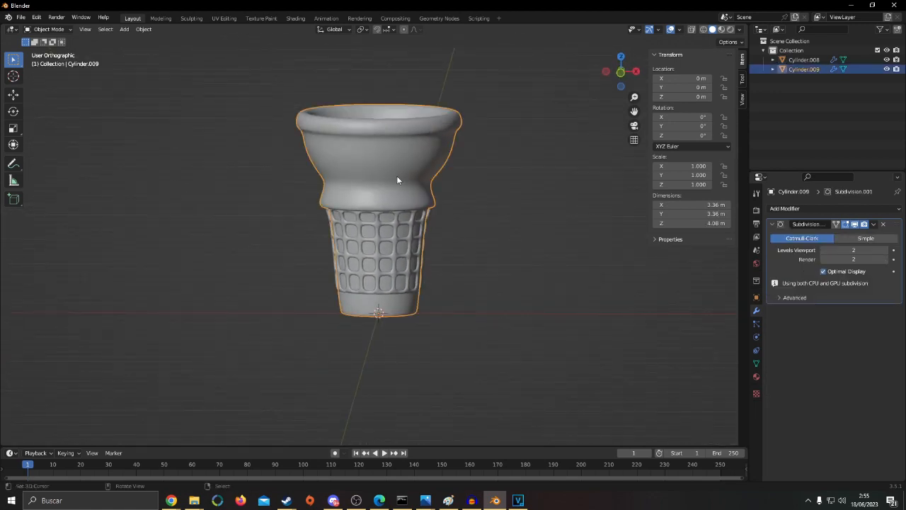
pyautogui.press('Tab')
pyautogui.hotkey('ctrl', 'r')
pyautogui.click(382, 255)
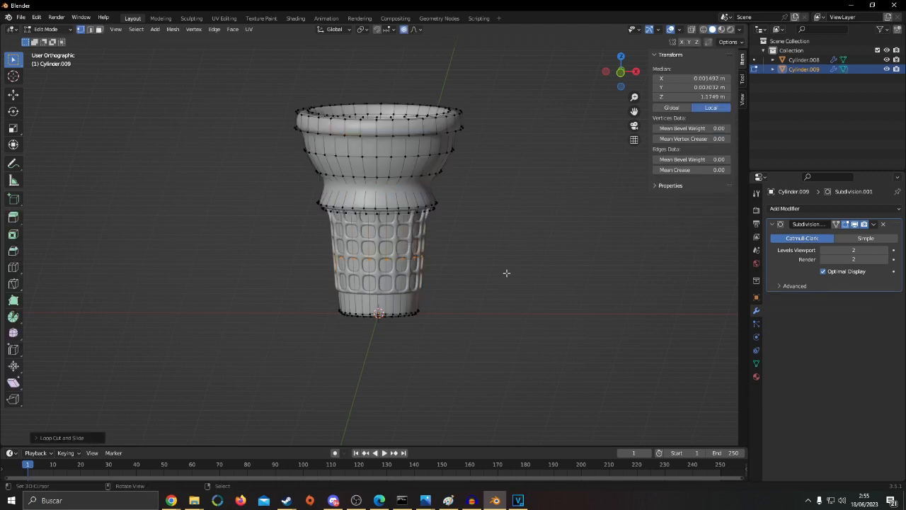
pyautogui.press('s')
pyautogui.click(541, 273)
pyautogui.press('Tab')
pyautogui.scroll(2, 541, 273)
pyautogui.moveTo(541, 272)
pyautogui.mouseDown(button='middle')
pyautogui.moveTo(516, 275)
pyautogui.moveTo(578, 247)
pyautogui.moveTo(522, 275)
pyautogui.moveTo(378, 279)
pyautogui.moveTo(441, 267)
pyautogui.moveTo(528, 281)
pyautogui.mouseUp(button='middle')
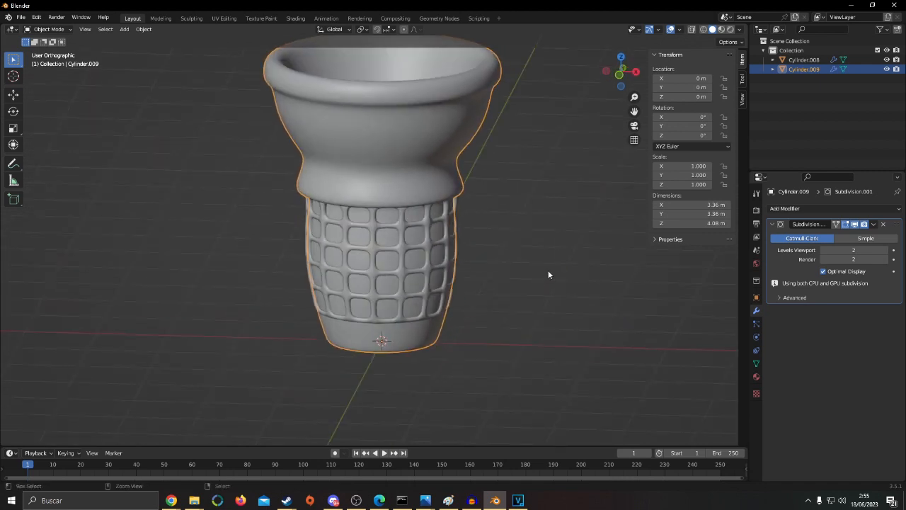
# Undo the outward scaling of the cone's middle edge loop and return to Object Mode
pyautogui.press('Tab')
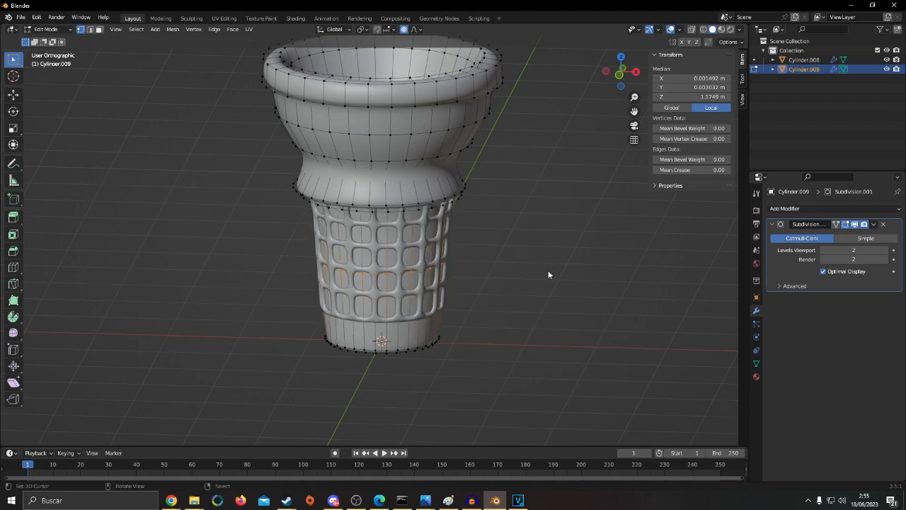
pyautogui.press('Tab')
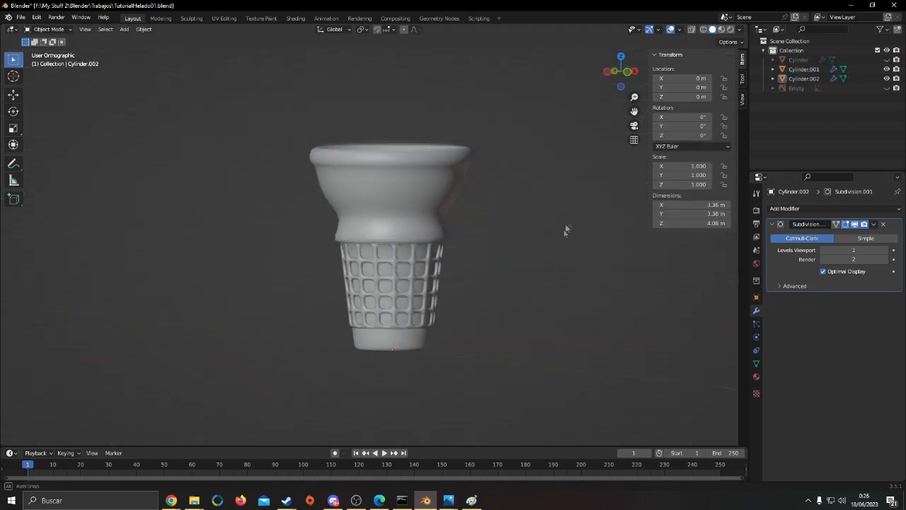
pyautogui.moveTo(567, 229); pyautogui.dragTo(415, 288, button='middle')
pyautogui.hotkey('ctrl', 's')
pyautogui.scroll(-2, 394, 268)
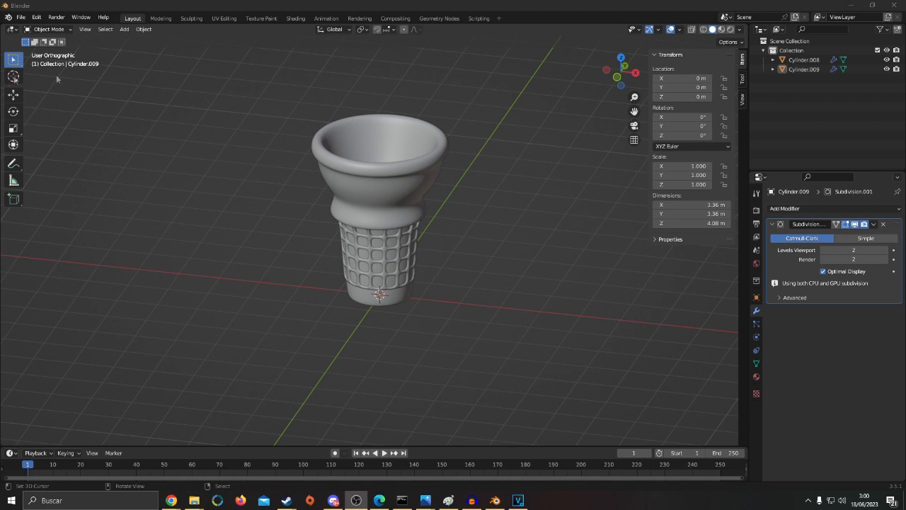
# Search the add-on preferences for "extra" to check the Extra Objects add-ons for curves and meshes
pyautogui.click(37, 17)
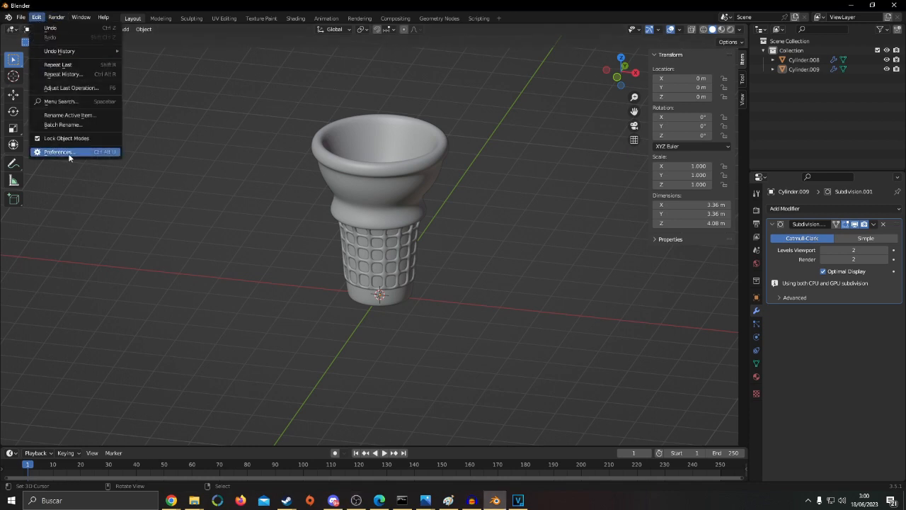
pyautogui.click(61, 154)
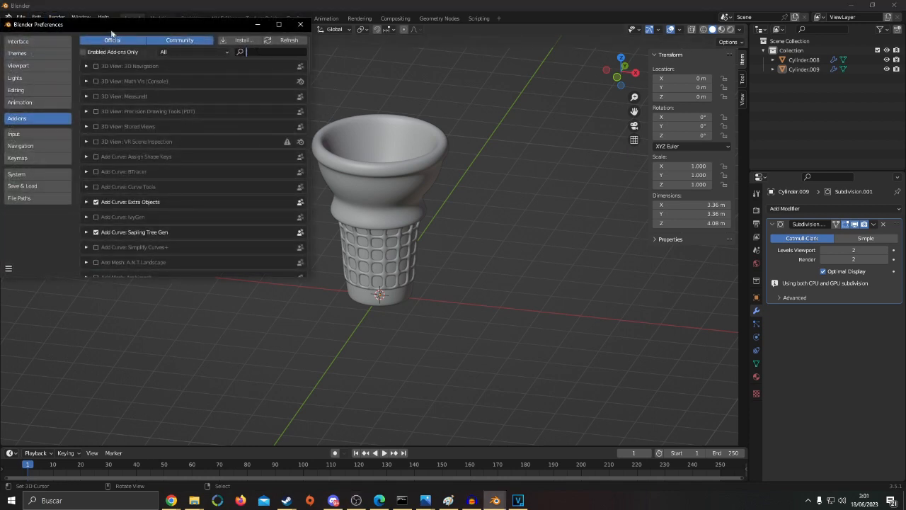
pyautogui.moveTo(113, 32); pyautogui.dragTo(219, 57)
pyautogui.write('extra')
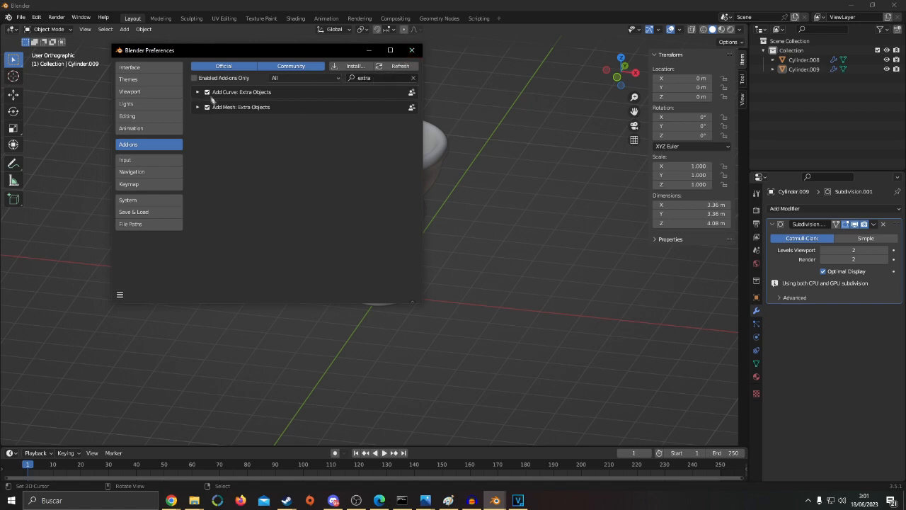
pyautogui.click(412, 50)
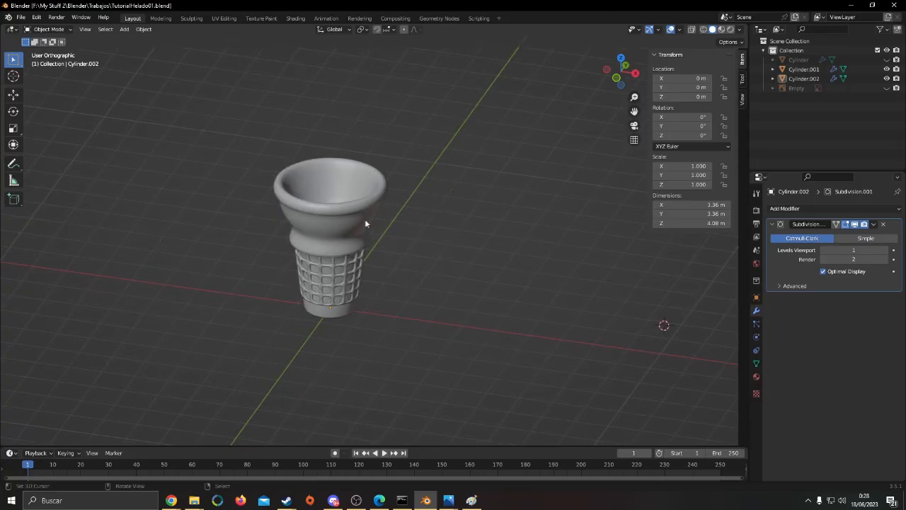
# Add an Archimedean spiral curve beside the cone
pyautogui.scroll(-3, 365, 219)
pyautogui.hotkey('shift', 'a')
pyautogui.moveTo(416, 245)
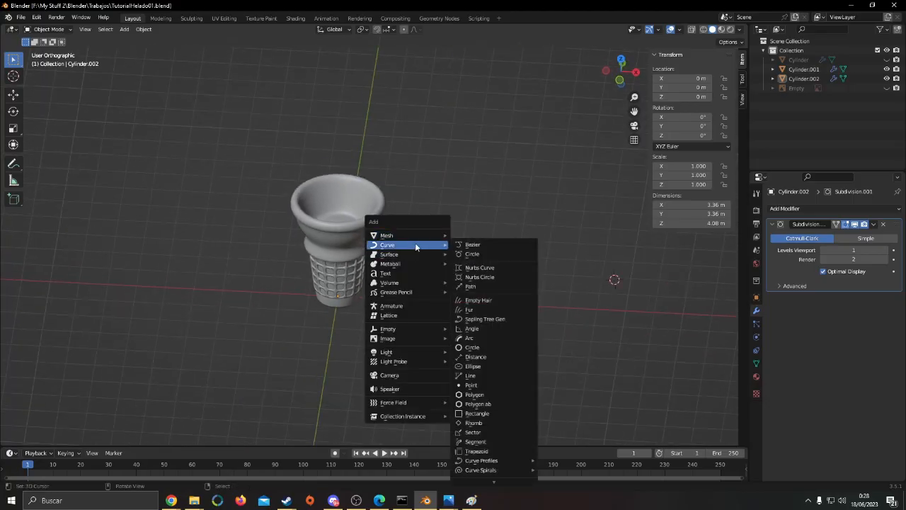
pyautogui.moveTo(498, 473)
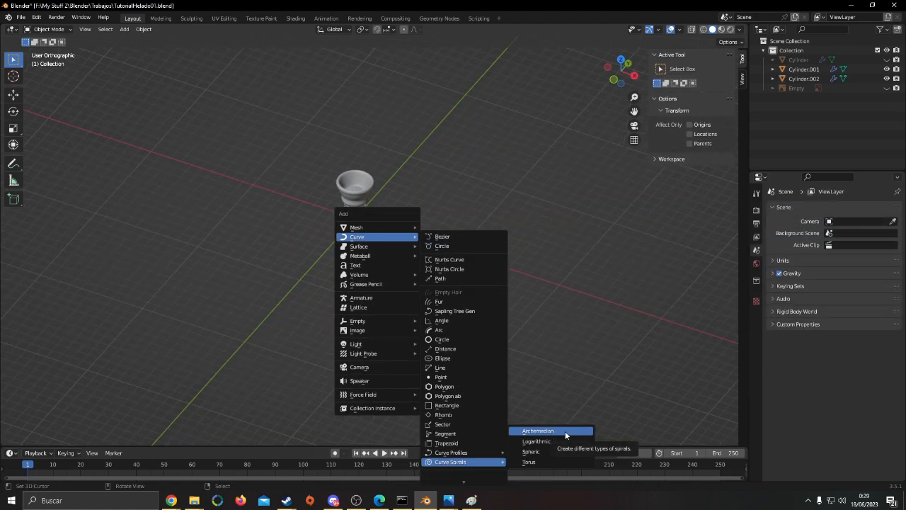
pyautogui.click(565, 434)
pyautogui.keyDown('shift'); pyautogui.moveTo(484, 233); pyautogui.dragTo(440, 252, button='middle'); pyautogui.keyUp('shift')
pyautogui.scroll(4, 439, 253)
pyautogui.keyDown('shift'); pyautogui.moveTo(490, 280); pyautogui.dragTo(477, 241, button='middle'); pyautogui.keyUp('shift')
pyautogui.moveTo(493, 178); pyautogui.dragTo(475, 225, button='middle')
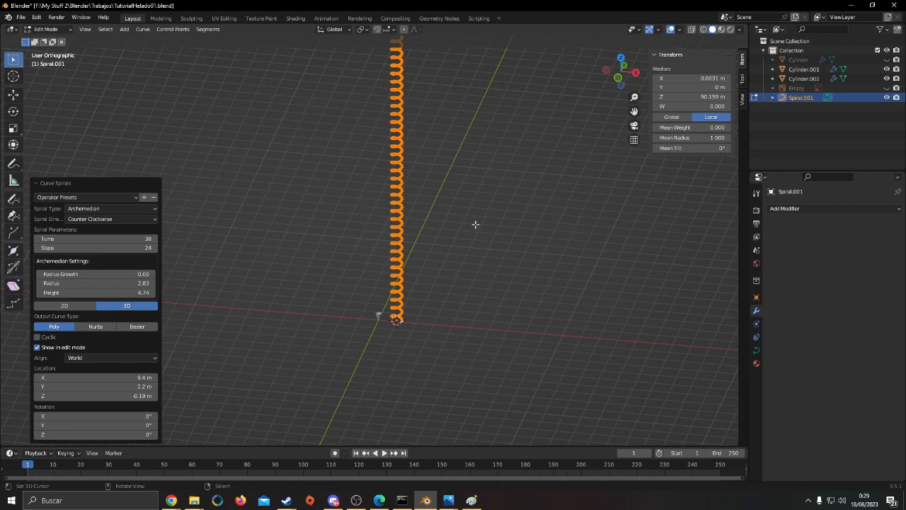
# Set the spiral's radius to 1 and compare it with the cone in front view
pyautogui.keyDown('shift'); pyautogui.moveTo(451, 287); pyautogui.dragTo(484, 222, button='middle'); pyautogui.keyUp('shift')
pyautogui.scroll(8, 484, 222)
pyautogui.keyDown('shift'); pyautogui.moveTo(661, 282); pyautogui.dragTo(487, 266, button='middle'); pyautogui.keyUp('shift')
pyautogui.scroll(1, 487, 267)
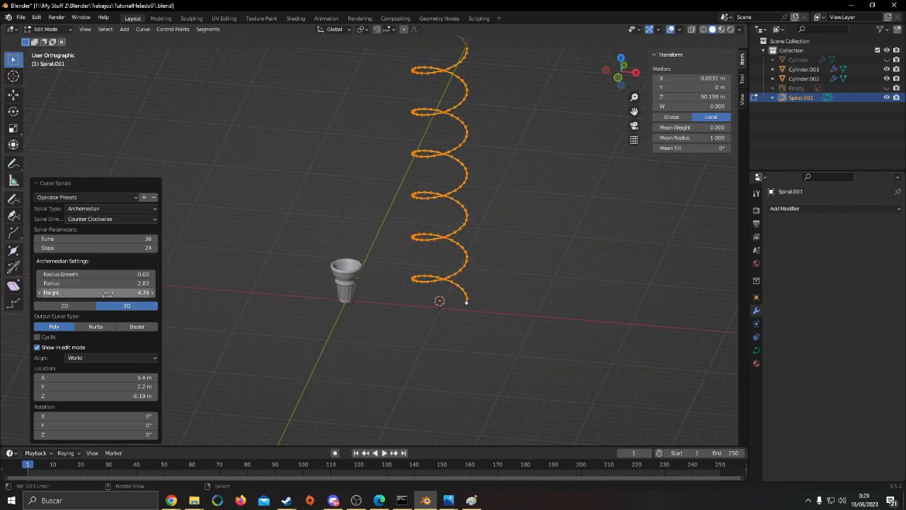
pyautogui.doubleClick(119, 282)
pyautogui.write('1')
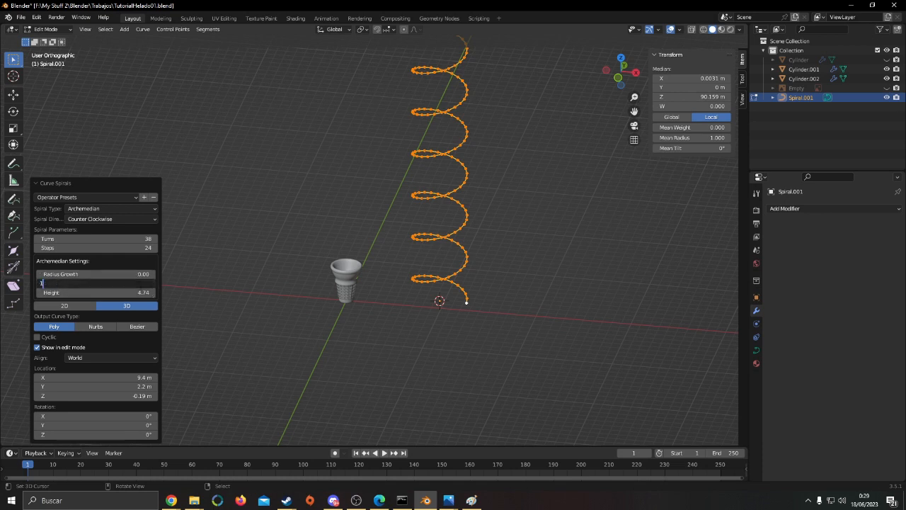
pyautogui.press('Return')
pyautogui.press('KP_1')
pyautogui.keyDown('shift'); pyautogui.moveTo(388, 326); pyautogui.dragTo(368, 313, button='middle'); pyautogui.keyUp('shift')
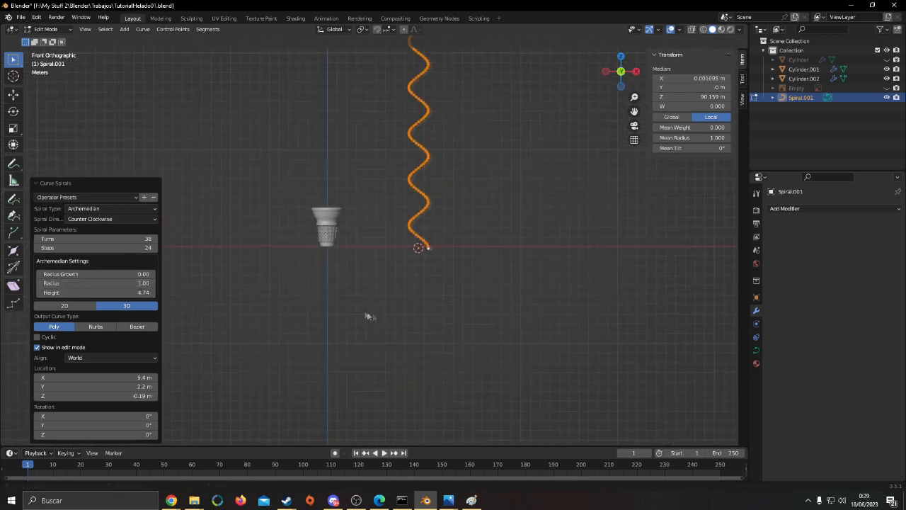
pyautogui.scroll(4, 424, 305)
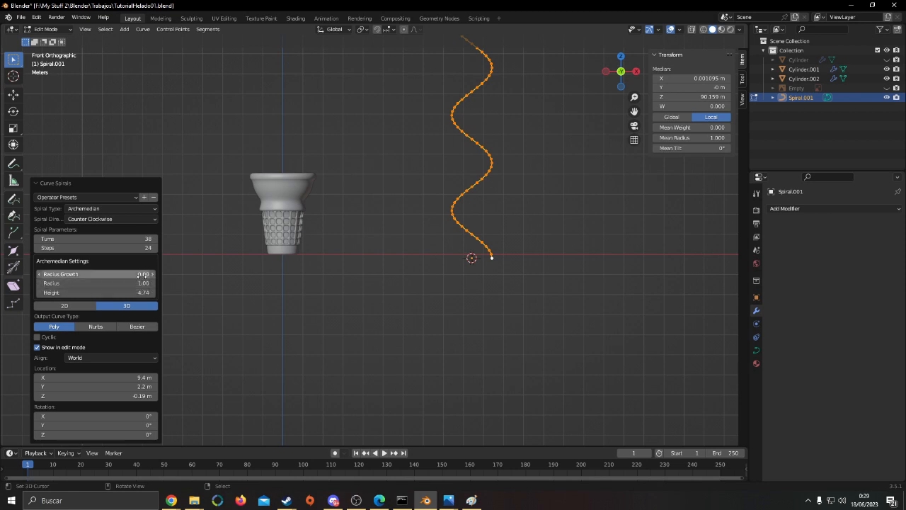
# Reduce the spiral's height setting until the whole curve is about 11.4 m tall, and return to Object Mode
pyautogui.moveTo(142, 292); pyautogui.dragTo(219, 253)
pyautogui.keyDown('shift'); pyautogui.moveTo(512, 213); pyautogui.dragTo(504, 277, button='middle'); pyautogui.keyUp('shift')
pyautogui.press('Tab')
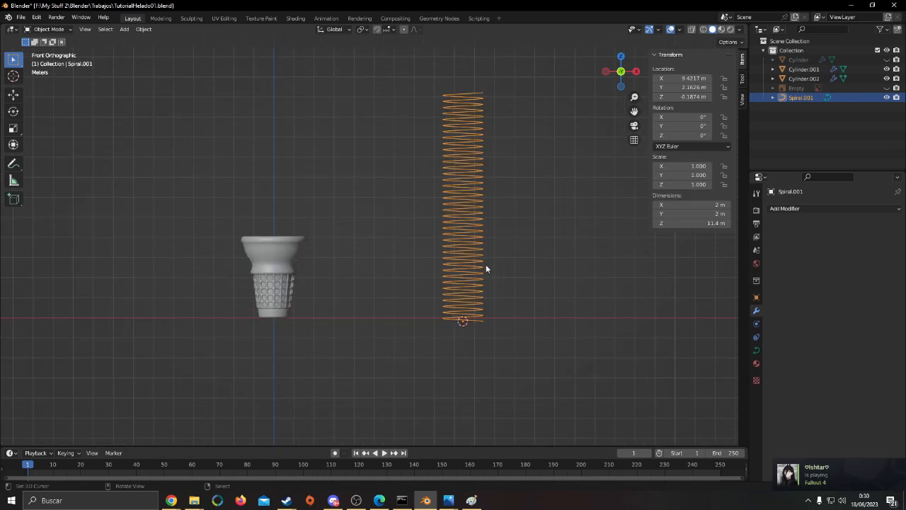
# Delete the spiral curve and select the cone body
pyautogui.press('x')
pyautogui.click(432, 260)
pyautogui.keyDown('shift'); pyautogui.moveTo(340, 246); pyautogui.dragTo(481, 252, button='middle'); pyautogui.keyUp('shift')
pyautogui.press('F3')
pyautogui.press('BackSpace')
pyautogui.press('Escape')
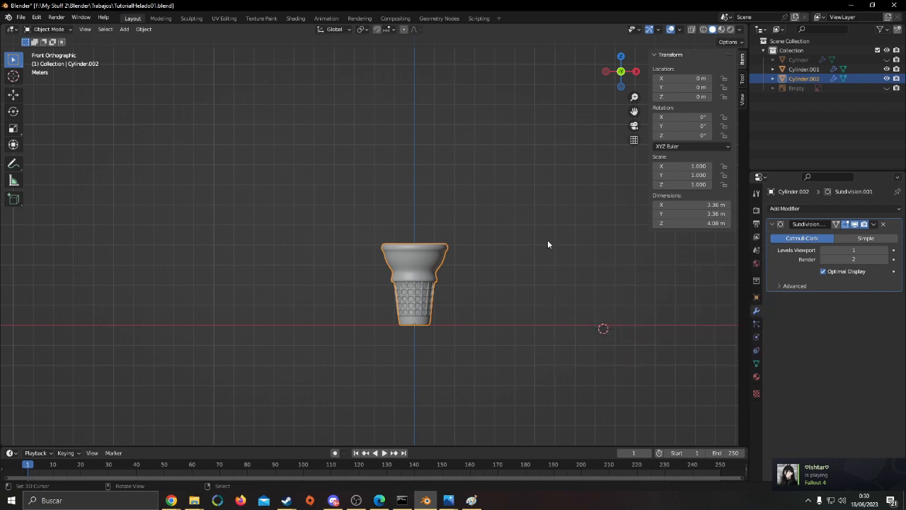
# Switch the viewport to wireframe display
pyautogui.hotkey('shift', 'z')
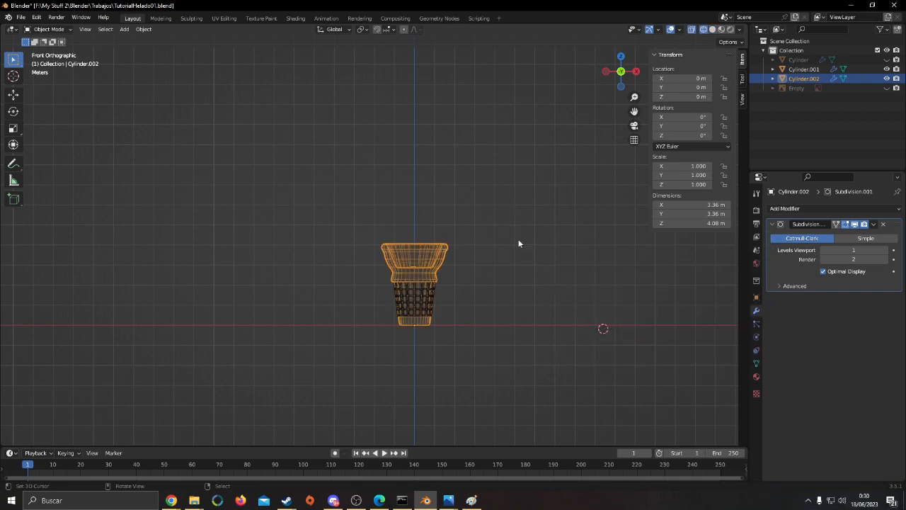
pyautogui.hotkey('shift', 'a')
pyautogui.press('Escape')
pyautogui.hotkey('shift', 'a')
pyautogui.moveTo(510, 247)
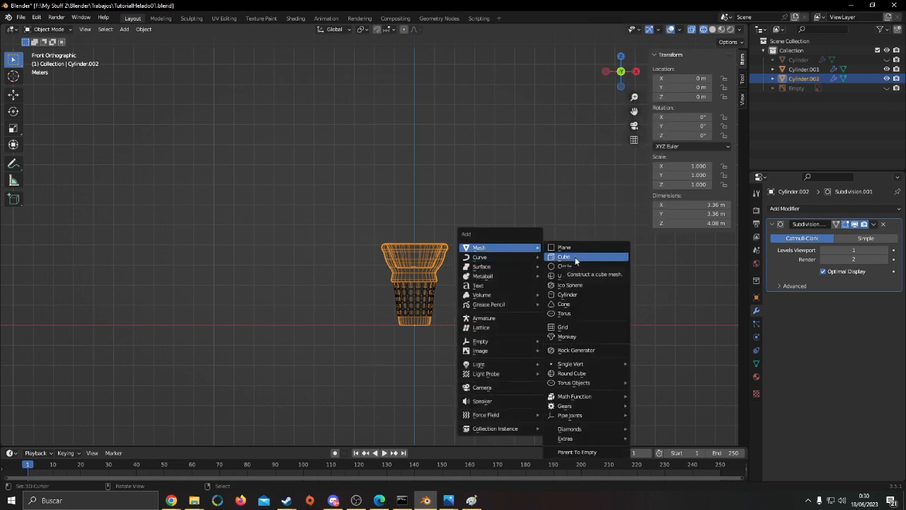
# Reset the 3D cursor's location to 0 m on X, Y and Z
pyautogui.click(741, 79)
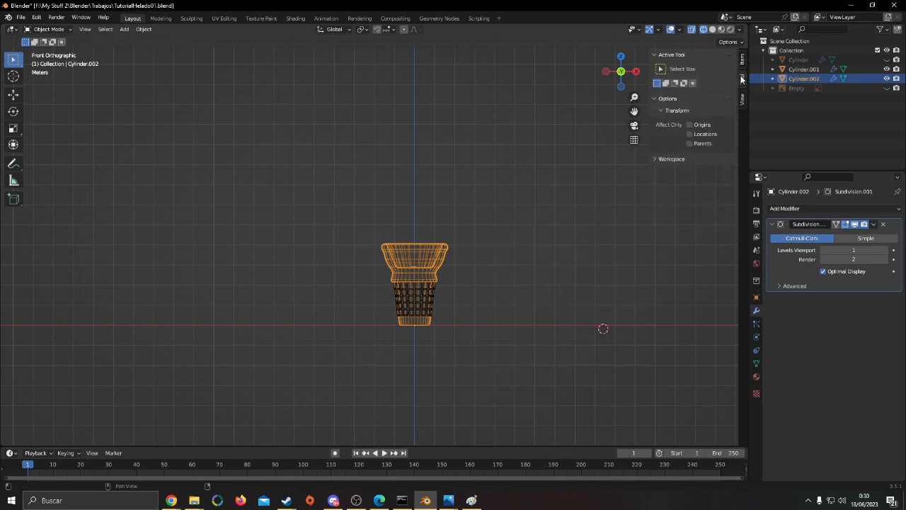
pyautogui.click(742, 99)
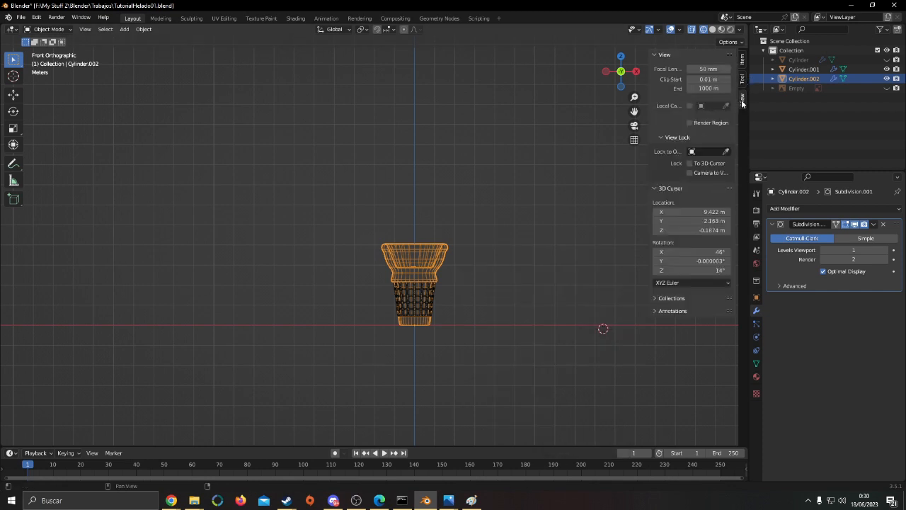
pyautogui.click(700, 212)
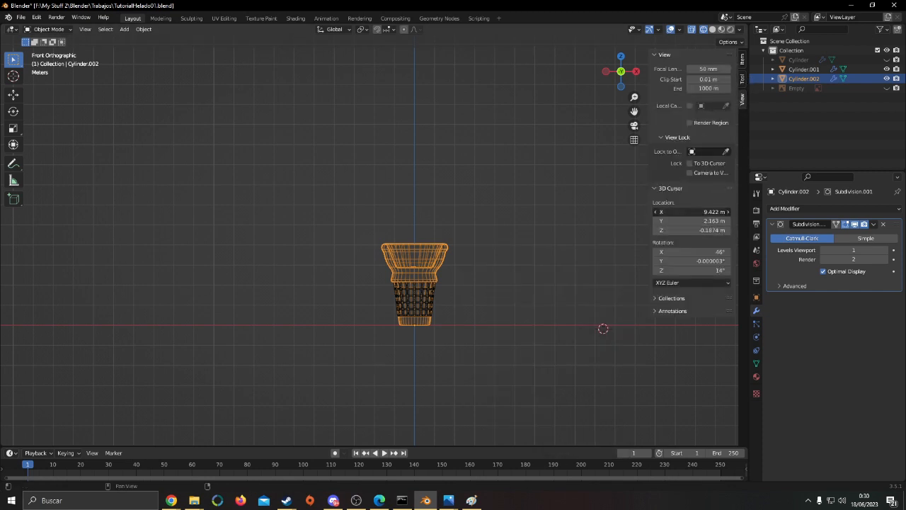
pyautogui.press('Escape')
pyautogui.press('BackSpace')
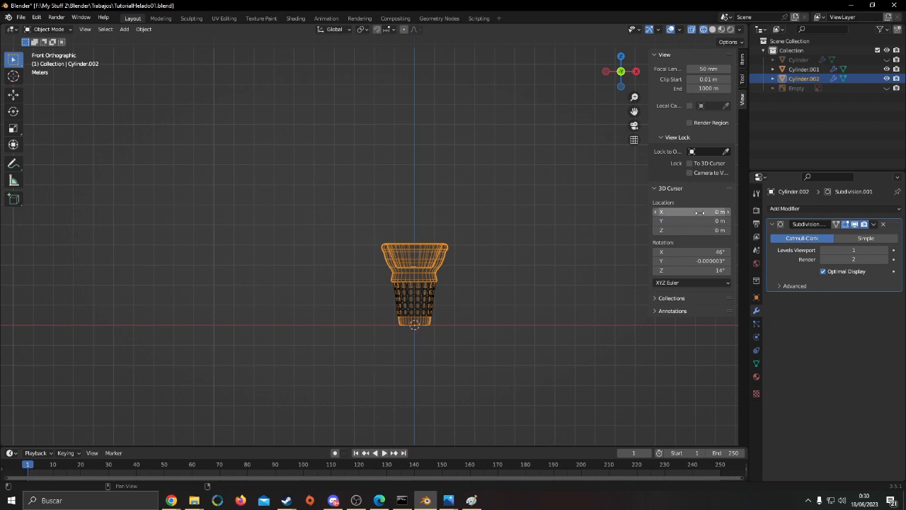
# Try the 3D cursor at Z heights of 10 m and 5 m above the cone
pyautogui.click(706, 232)
pyautogui.write('10')
pyautogui.press('Return')
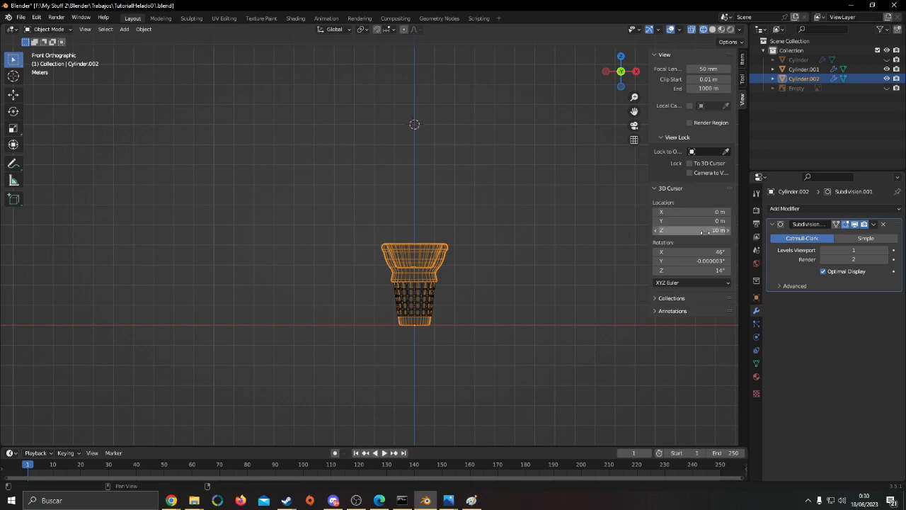
pyautogui.click(705, 233)
pyautogui.write('5')
pyautogui.press('Return')
# Set the 3D cursor's Z location to 4 m and unhide the ice cream reference image
pyautogui.click(706, 233)
pyautogui.write('4')
pyautogui.press('Return')
pyautogui.scroll(3, 593, 236)
pyautogui.keyDown('shift'); pyautogui.moveTo(592, 237); pyautogui.dragTo(538, 227, button='middle'); pyautogui.keyUp('shift')
pyautogui.click(887, 88)
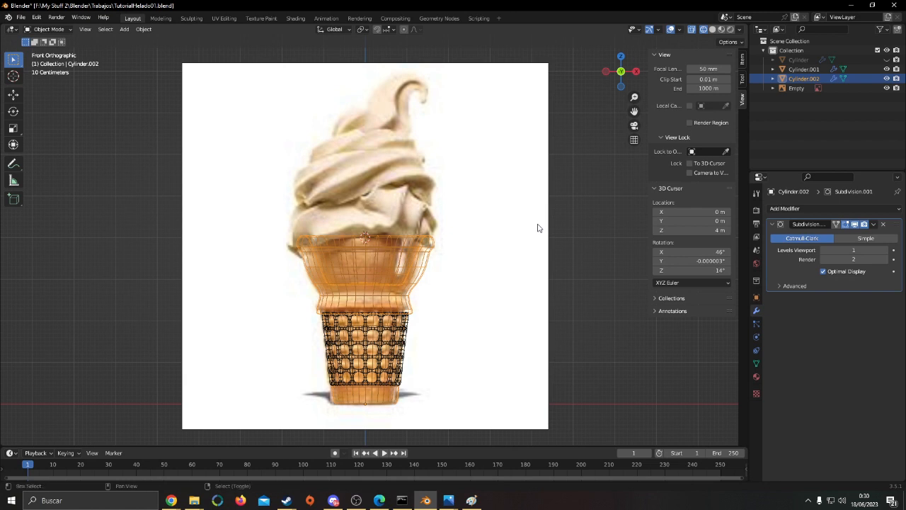
# Add an Archimedean curve spiral at the 3D cursor above the cone
pyautogui.hotkey('shift', 'a')
pyautogui.moveTo(537, 225)
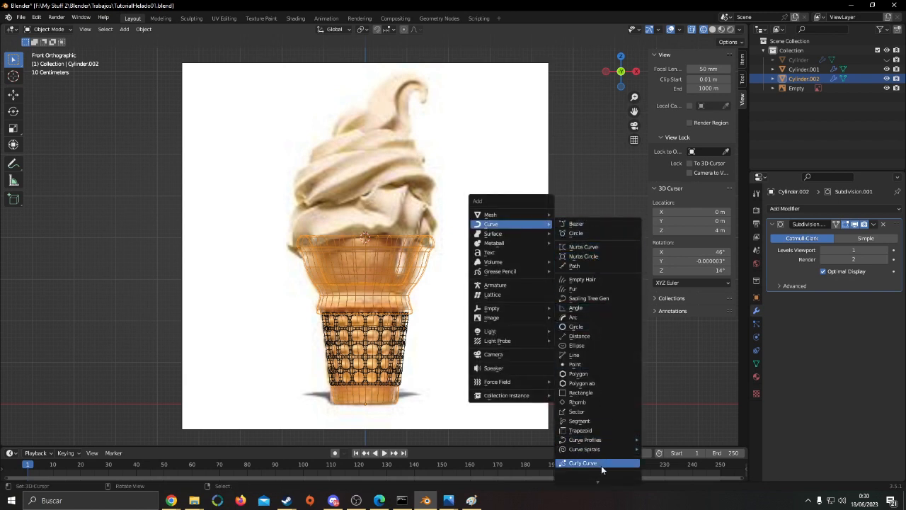
pyautogui.moveTo(608, 449)
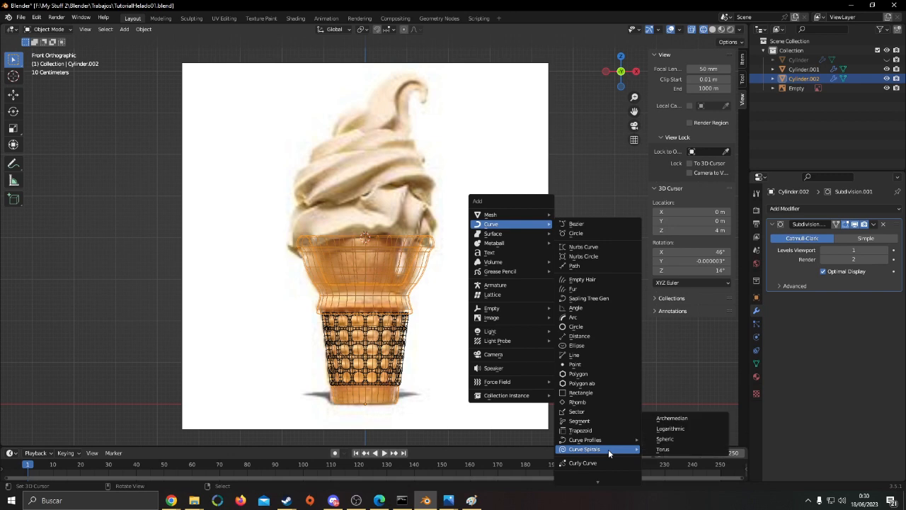
pyautogui.click(686, 418)
pyautogui.scroll(-5, 460, 252)
pyautogui.scroll(4, 469, 251)
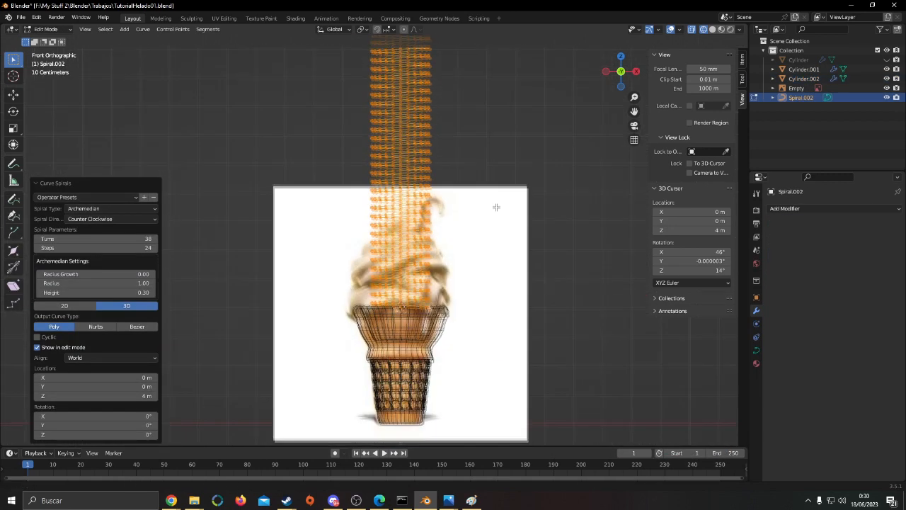
pyautogui.scroll(2, 274, 211)
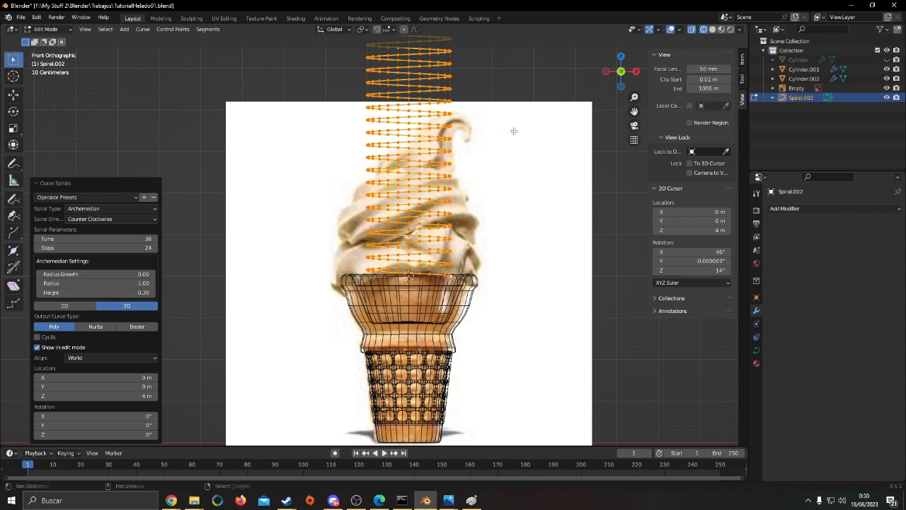
pyautogui.scroll(-5, 507, 133)
# Keep the spiral's direction counter clockwise and set its radius to 1.60 to match the cone's rim
pyautogui.click(137, 220)
pyautogui.scroll(3, 321, 188)
pyautogui.scroll(1, 321, 187)
pyautogui.scroll(3, 329, 168)
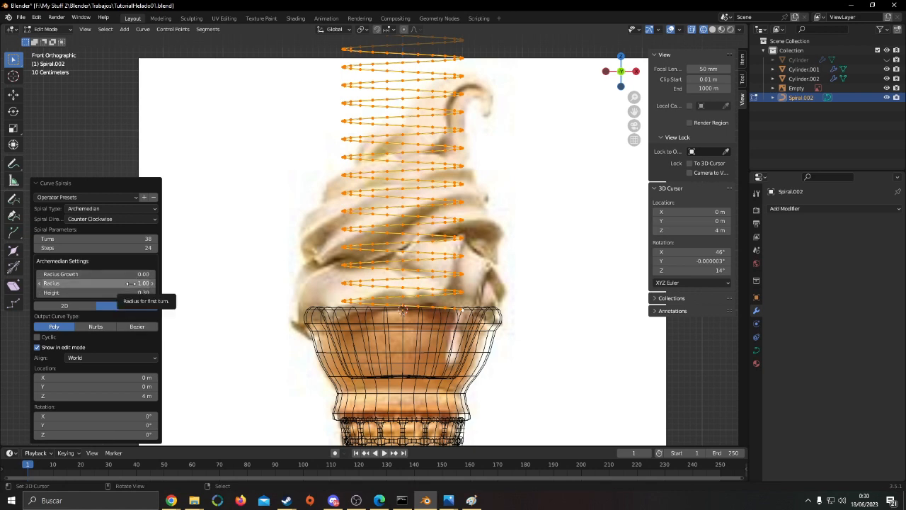
pyautogui.moveTo(130, 283); pyautogui.dragTo(368, 289)
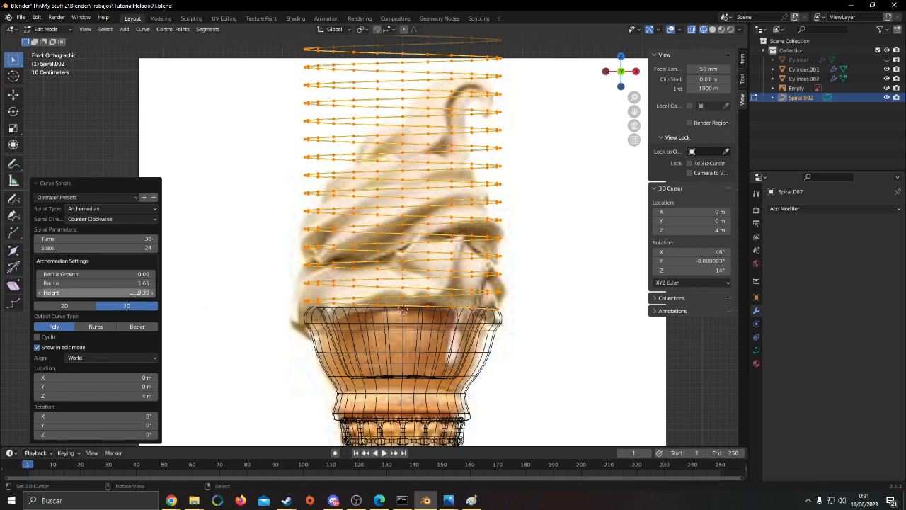
pyautogui.moveTo(97, 283); pyautogui.dragTo(95, 284)
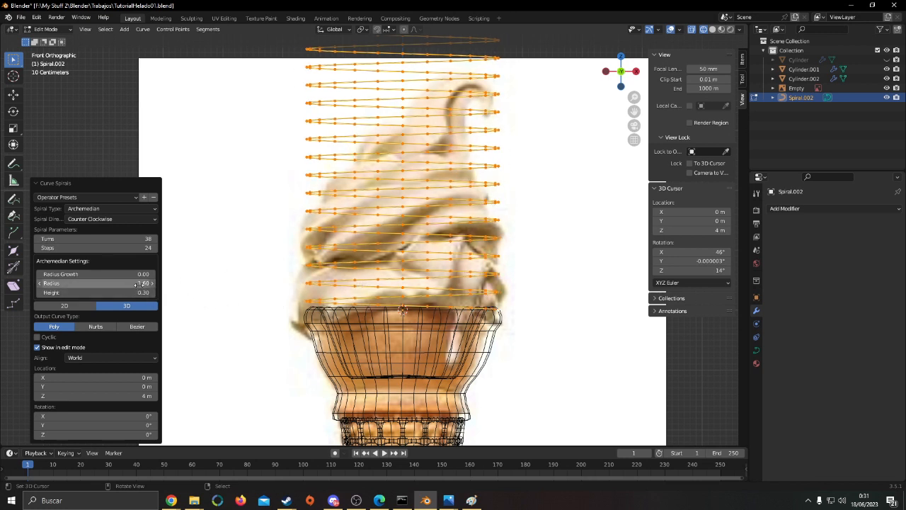
# Try a spiral height of 0.12 against the ice cream in the reference image
pyautogui.moveTo(140, 292); pyautogui.dragTo(71, 292)
pyautogui.scroll(-2, 368, 343)
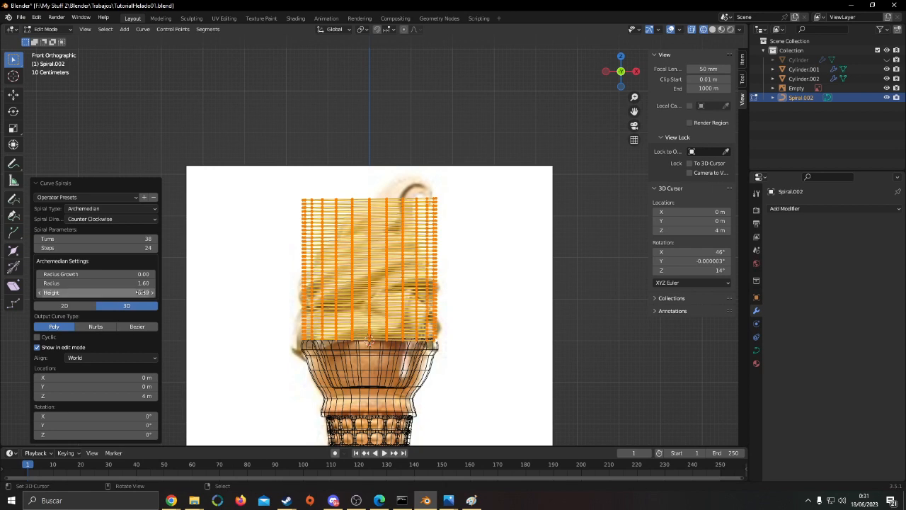
pyautogui.click(152, 291)
pyautogui.scroll(1, 268, 343)
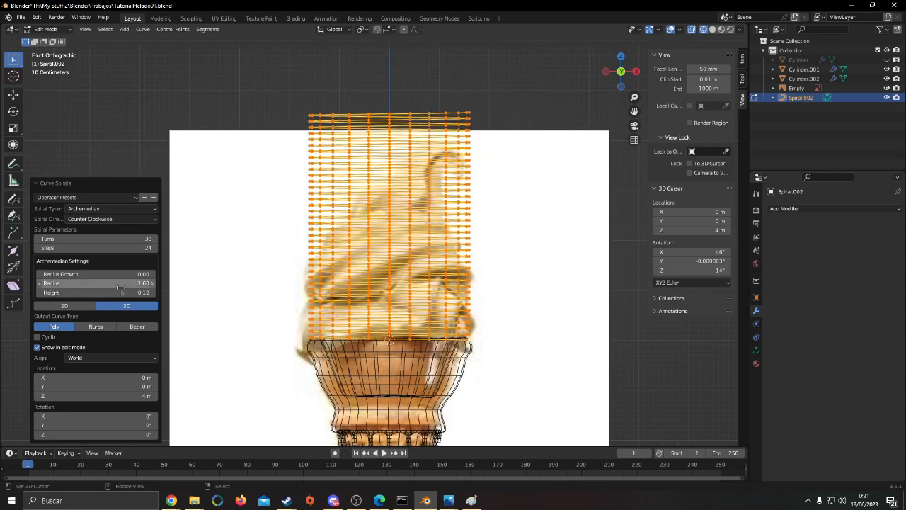
# Try 10 turns and a height of 0.42 for the spiral
pyautogui.moveTo(113, 239); pyautogui.dragTo(563, 245)
pyautogui.moveTo(297, 243); pyautogui.dragTo(601, 243, button='middle')
pyautogui.scroll(-7, 295, 283)
pyautogui.scroll(5, 601, 242)
pyautogui.moveTo(495, 230); pyautogui.dragTo(433, 244, button='middle')
pyautogui.scroll(2, 345, 304)
pyautogui.keyDown('shift'); pyautogui.moveTo(433, 244); pyautogui.dragTo(282, 329, button='middle'); pyautogui.keyUp('shift')
pyautogui.moveTo(131, 241); pyautogui.dragTo(106, 241)
pyautogui.click(131, 242)
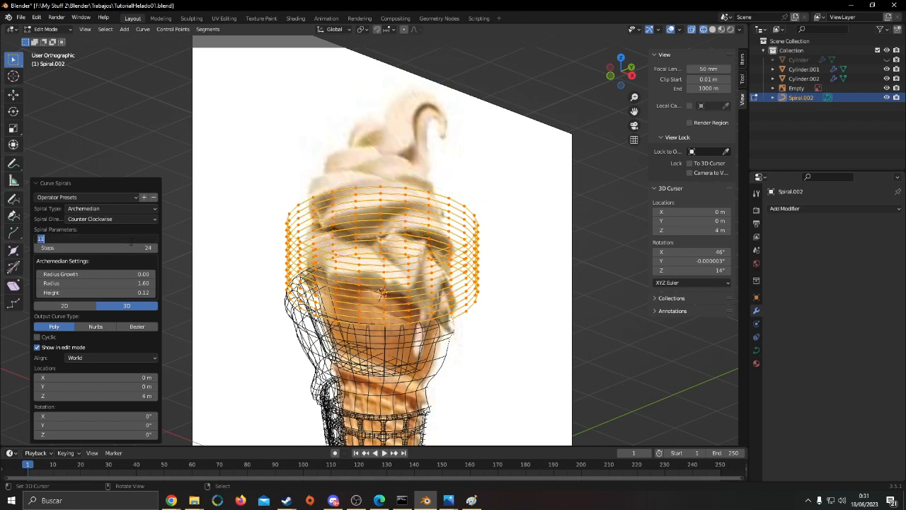
pyautogui.write('10')
pyautogui.press('Return')
pyautogui.moveTo(113, 293); pyautogui.dragTo(552, 289)
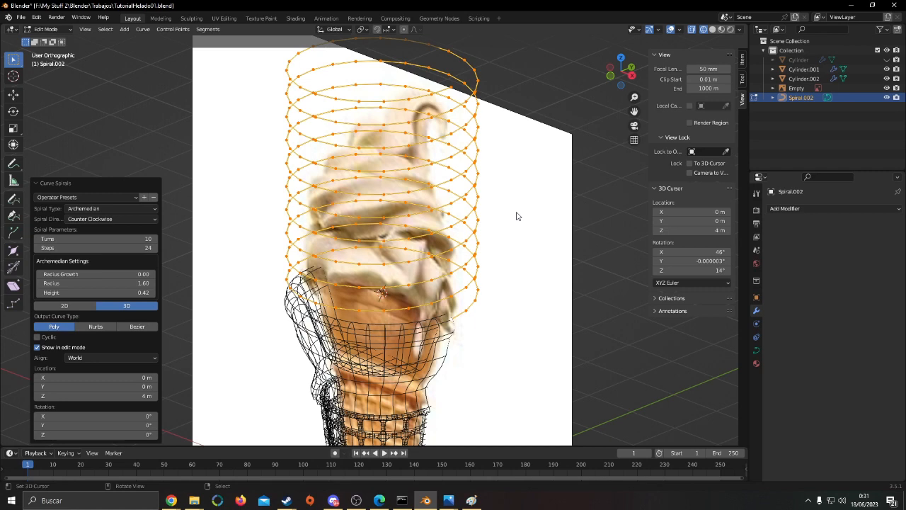
# In front view, set the spiral to 5 turns and a height of 0.72 to match the reference ice cream
pyautogui.press('KP_1')
pyautogui.keyDown('shift'); pyautogui.moveTo(519, 227); pyautogui.dragTo(50, 382, button='middle'); pyautogui.keyUp('shift')
pyautogui.keyDown('shift'); pyautogui.moveTo(528, 72); pyautogui.dragTo(449, 301, button='middle'); pyautogui.keyUp('shift')
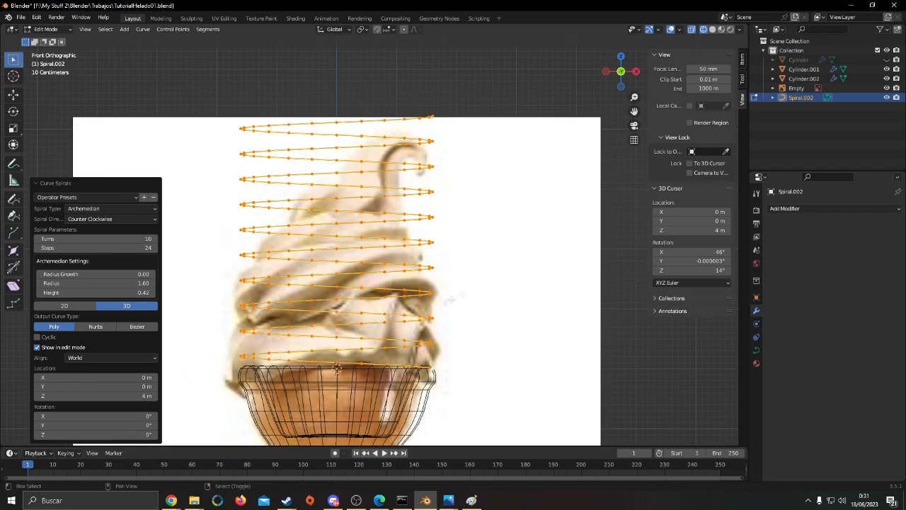
pyautogui.keyDown('shift'); pyautogui.moveTo(340, 234); pyautogui.dragTo(388, 200, button='middle'); pyautogui.keyUp('shift')
pyautogui.moveTo(106, 239); pyautogui.dragTo(556, 243)
pyautogui.moveTo(130, 290); pyautogui.dragTo(364, 289)
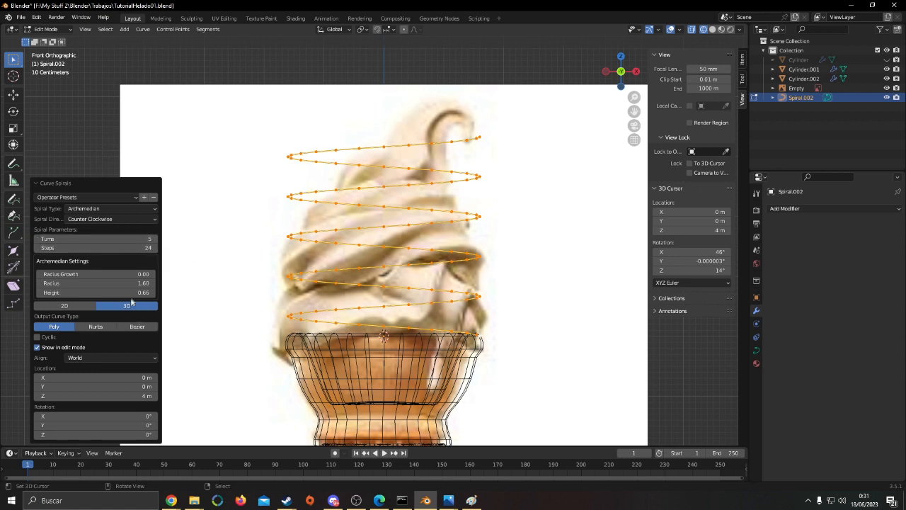
pyautogui.moveTo(132, 293); pyautogui.dragTo(360, 292)
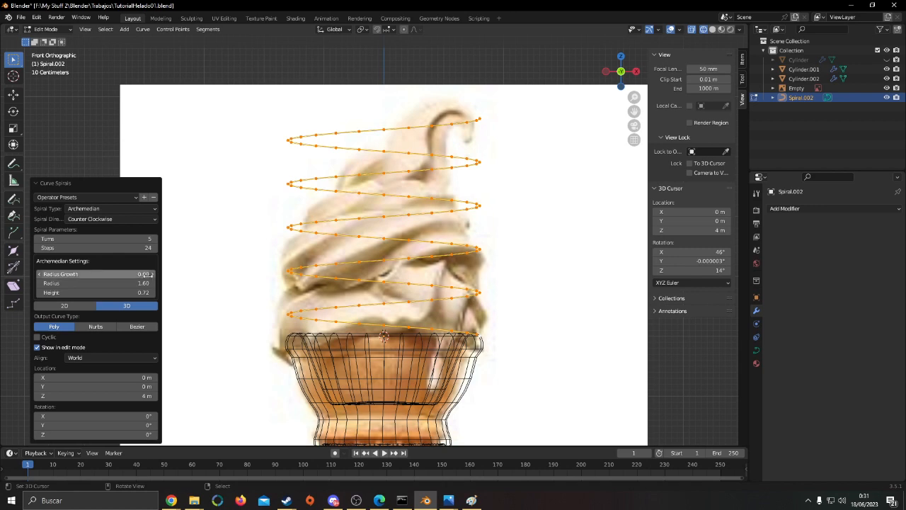
# Set the spiral's radius growth to -0.27 so it tapers toward the ice cream's tip
pyautogui.scroll(-5, 143, 274)
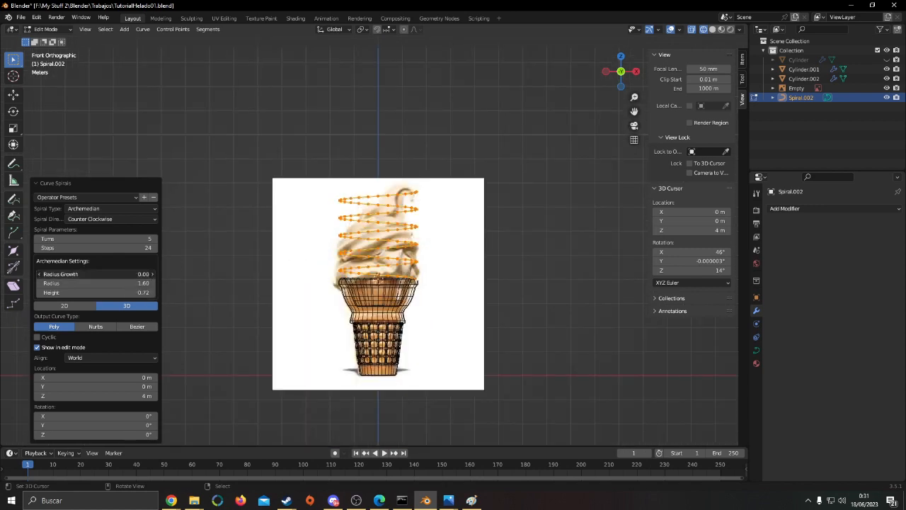
pyautogui.moveTo(141, 274); pyautogui.dragTo(358, 273)
pyautogui.scroll(5, 375, 252)
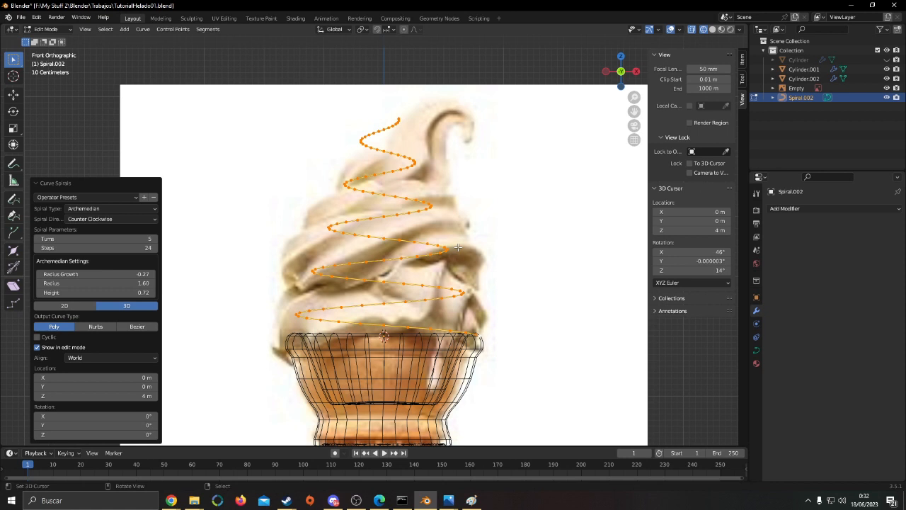
# Switch the viewport to solid display and raise the spiral's steps to 32
pyautogui.moveTo(386, 233)
pyautogui.mouseDown(button='middle')
pyautogui.moveTo(439, 272)
pyautogui.moveTo(507, 289)
pyautogui.mouseUp(button='middle')
pyautogui.hotkey('shift', 'z')
pyautogui.scroll(-4, 439, 272)
pyautogui.keyDown('shift'); pyautogui.moveTo(587, 305); pyautogui.dragTo(383, 300, button='middle'); pyautogui.keyUp('shift')
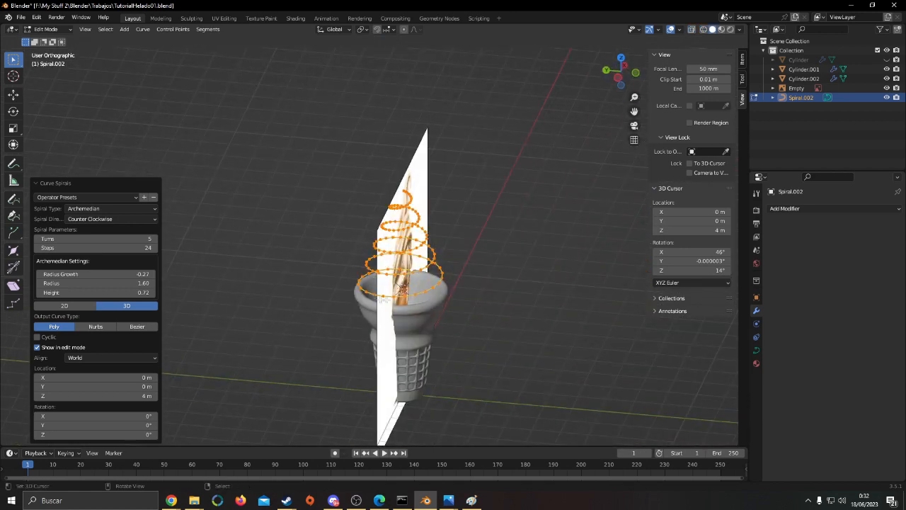
pyautogui.scroll(3, 383, 300)
pyautogui.hotkey('shift', 'z')
pyautogui.moveTo(519, 279)
pyautogui.mouseDown(button='middle')
pyautogui.moveTo(448, 264)
pyautogui.moveTo(490, 245)
pyautogui.moveTo(444, 276)
pyautogui.moveTo(472, 265)
pyautogui.mouseUp(button='middle')
pyautogui.hotkey('shift', 'z')
pyautogui.moveTo(471, 265); pyautogui.dragTo(462, 264, button='middle')
pyautogui.moveTo(446, 297); pyautogui.dragTo(577, 321, button='middle')
pyautogui.scroll(2, 578, 320)
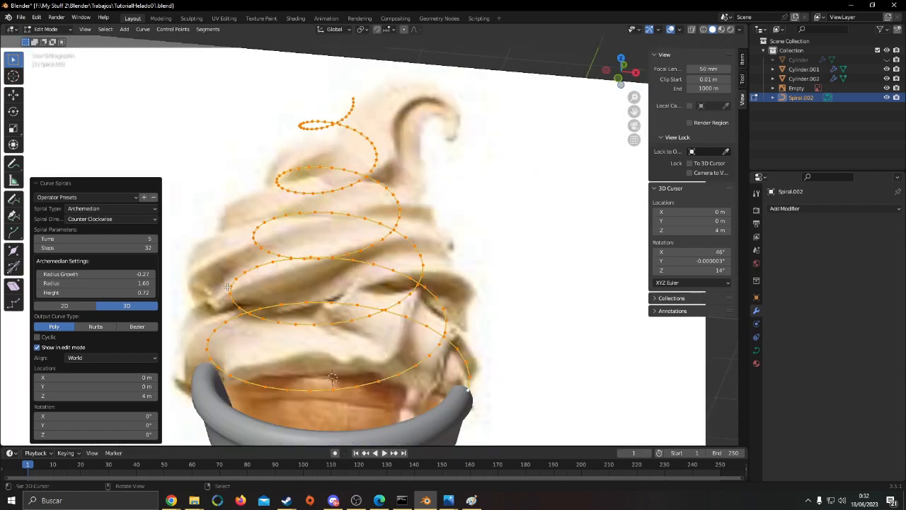
pyautogui.scroll(-5, 227, 286)
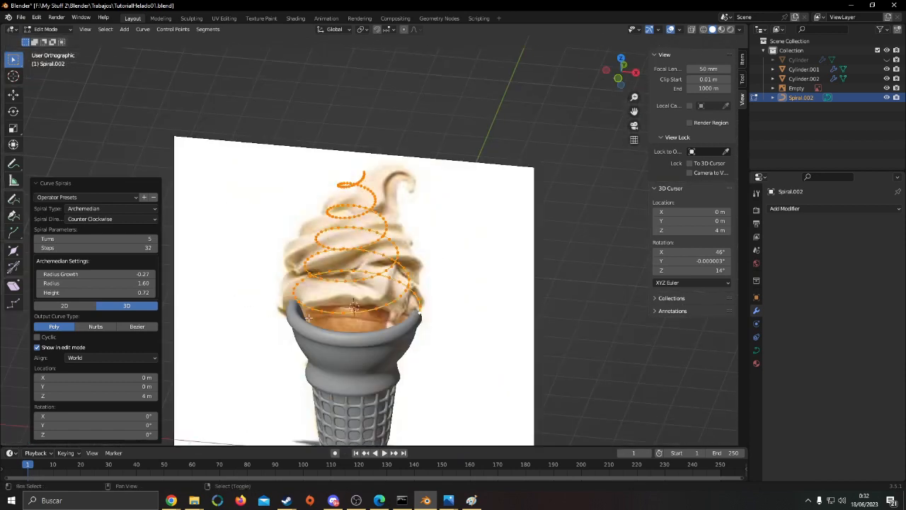
pyautogui.keyDown('shift'); pyautogui.moveTo(313, 316); pyautogui.dragTo(345, 287, button='middle'); pyautogui.keyUp('shift')
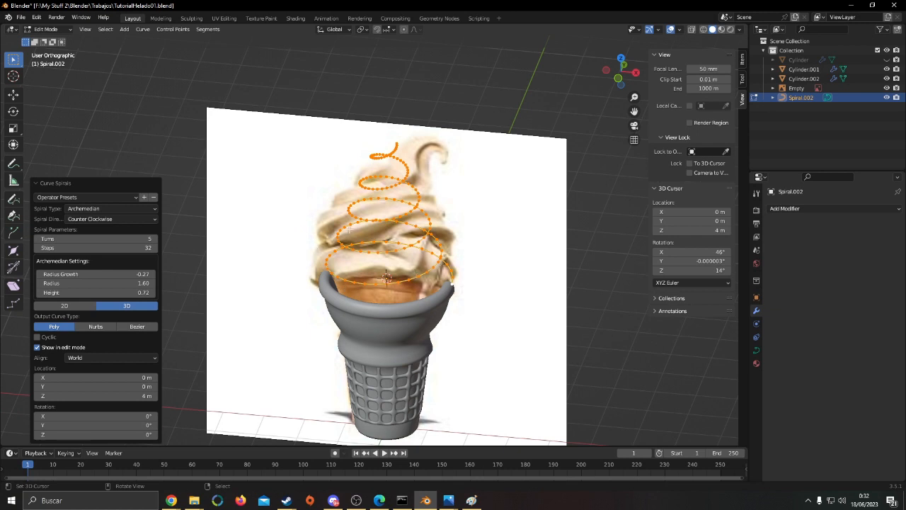
# Deselect the spiral's points and return to Object Mode
pyautogui.click(306, 238)
pyautogui.rightClick(269, 245)
pyautogui.moveTo(451, 286); pyautogui.dragTo(470, 266, button='middle')
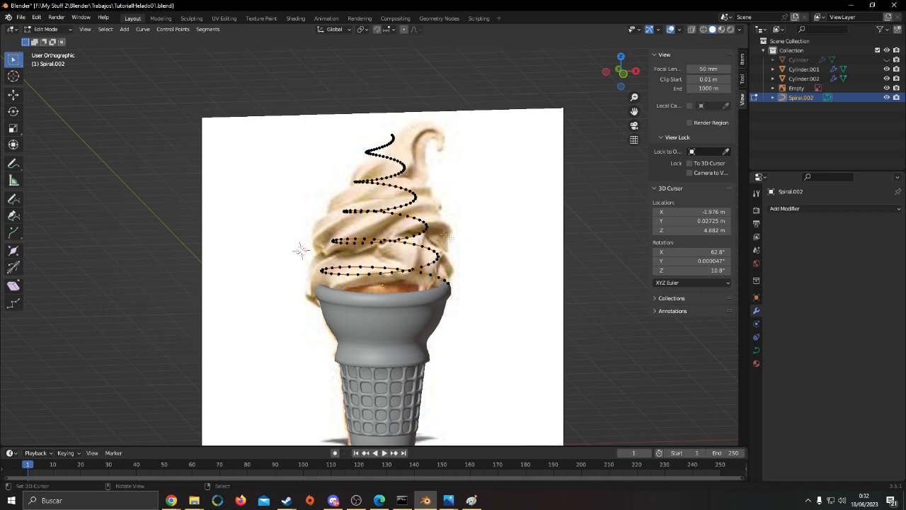
pyautogui.press('Tab')
pyautogui.scroll(3, 470, 266)
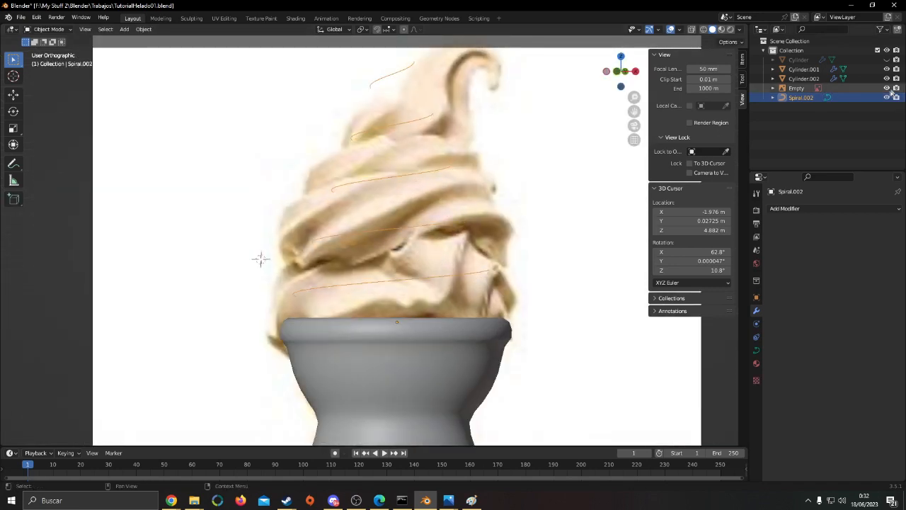
# Hide the ice cream reference image, clear the selection and save the file
pyautogui.click(887, 88)
pyautogui.scroll(-5, 476, 249)
pyautogui.moveTo(471, 250); pyautogui.dragTo(468, 198, button='middle')
pyautogui.rightClick(464, 263)
pyautogui.scroll(3, 465, 248)
pyautogui.rightClick(382, 216)
pyautogui.rightClick(478, 225)
pyautogui.hotkey('ctrl', 's')
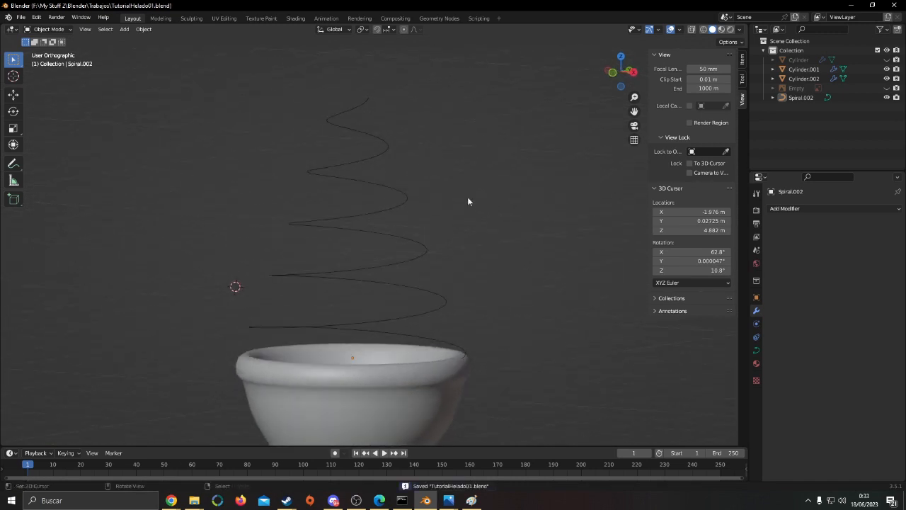
# Unhide the ice cream reference image and compare the spiral with its swirls
pyautogui.keyDown('shift'); pyautogui.moveTo(334, 255); pyautogui.dragTo(458, 243, button='middle'); pyautogui.keyUp('shift')
pyautogui.scroll(-4, 403, 263)
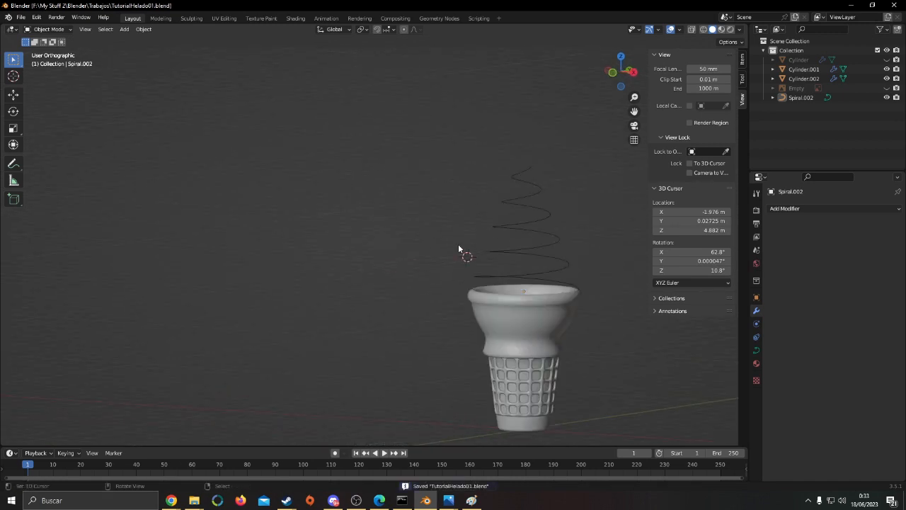
pyautogui.click(886, 88)
pyautogui.keyDown('shift'); pyautogui.moveTo(478, 213); pyautogui.dragTo(390, 225, button='middle'); pyautogui.keyUp('shift')
pyautogui.scroll(2, 390, 225)
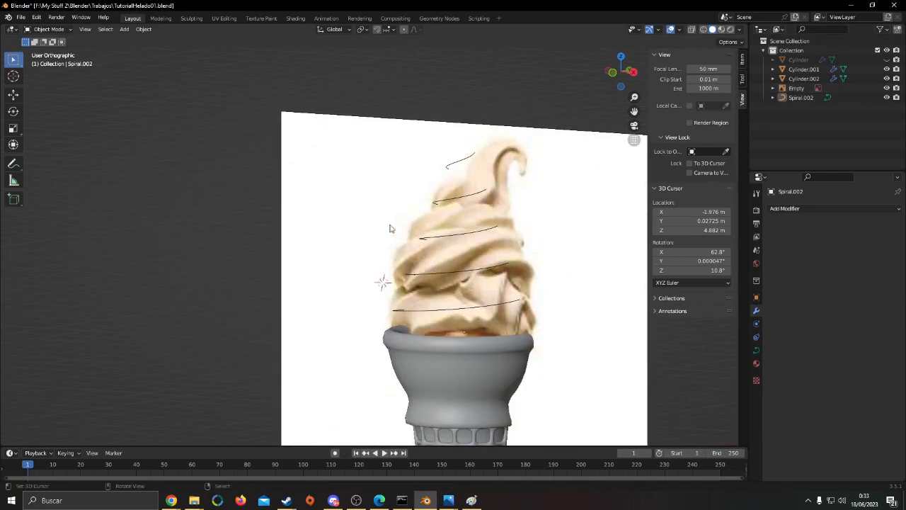
pyautogui.keyDown('shift'); pyautogui.moveTo(494, 255); pyautogui.dragTo(465, 243, button='middle'); pyautogui.keyUp('shift')
pyautogui.scroll(3, 465, 243)
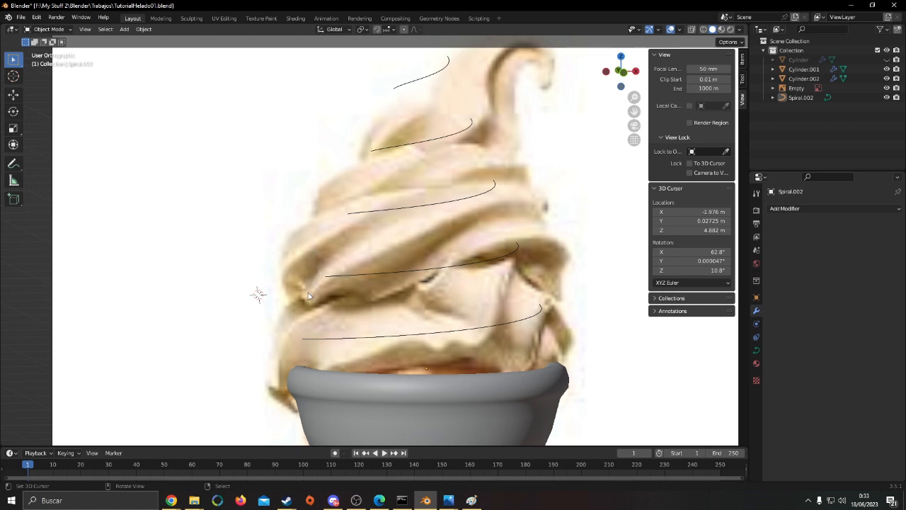
# Place the 3D cursor in empty space beside the cone, at about X -14.93 m, Y -1.367 m, Z 4.823 m
pyautogui.scroll(-7, 372, 300)
pyautogui.moveTo(373, 295); pyautogui.dragTo(414, 341, button='middle')
pyautogui.scroll(-2, 415, 341)
pyautogui.moveTo(216, 274); pyautogui.dragTo(217, 279, button='middle')
pyautogui.keyDown('shift'); pyautogui.rightClick(228, 242); pyautogui.keyUp('shift')
# Add a Simple Star mesh at the 3D cursor and frame it in the view
pyautogui.hotkey('shift', 'a')
pyautogui.moveTo(212, 233)
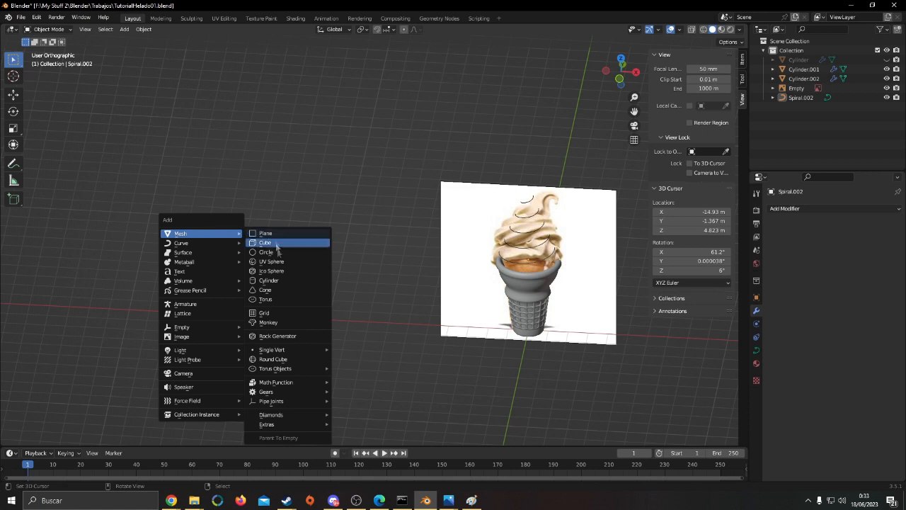
pyautogui.moveTo(290, 424)
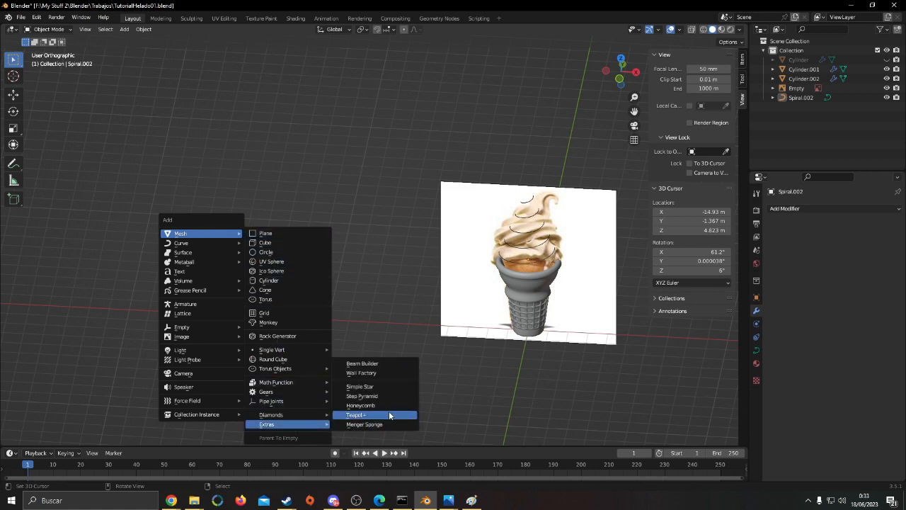
pyautogui.click(393, 389)
pyautogui.press('KP_Decimal')
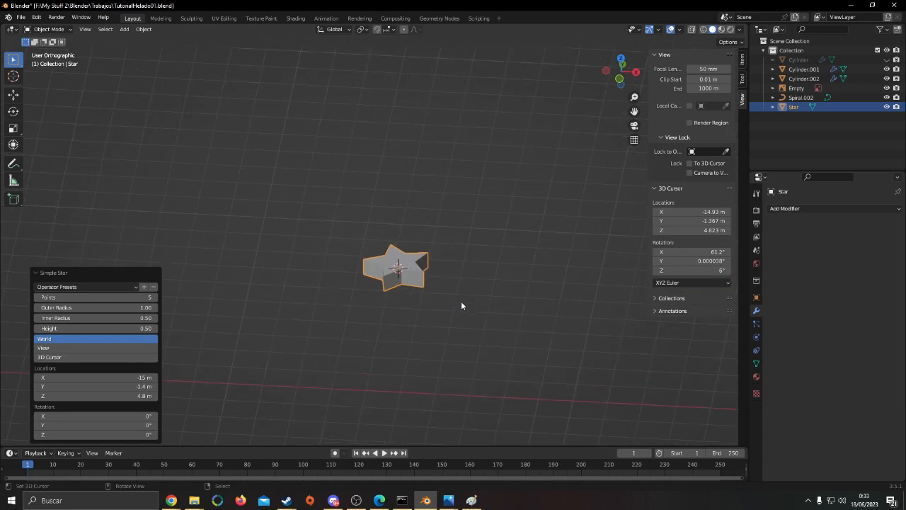
pyautogui.scroll(3, 457, 243)
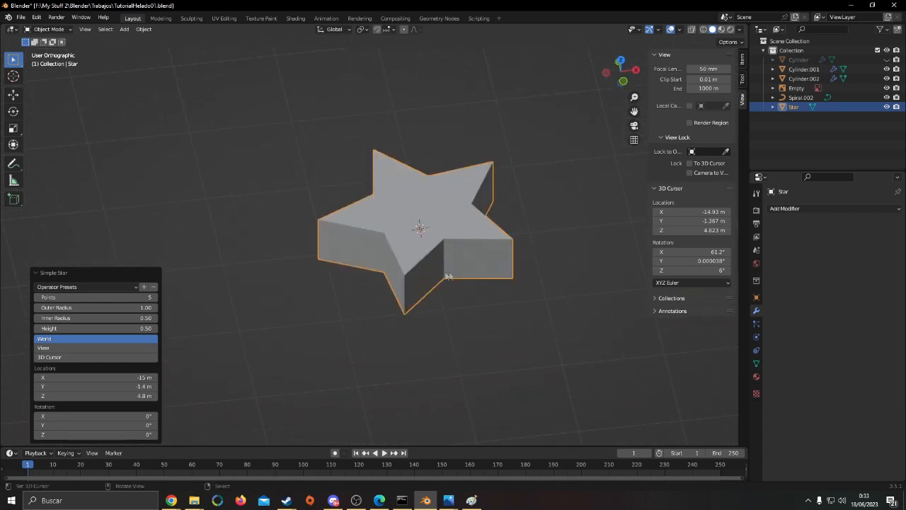
# Set the star's number of points to 8
pyautogui.click(106, 297)
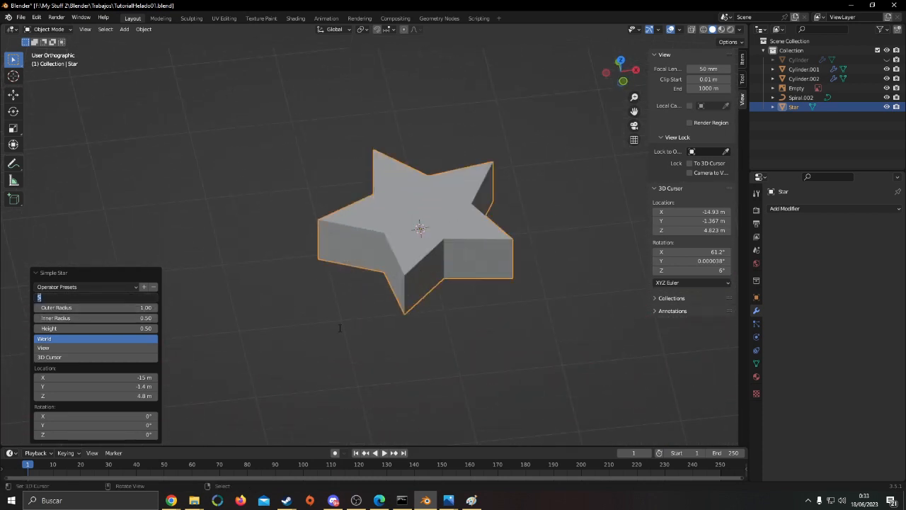
pyautogui.write('8')
pyautogui.press('Return')
pyautogui.moveTo(498, 279); pyautogui.dragTo(461, 330, button='middle')
pyautogui.scroll(-3, 440, 364)
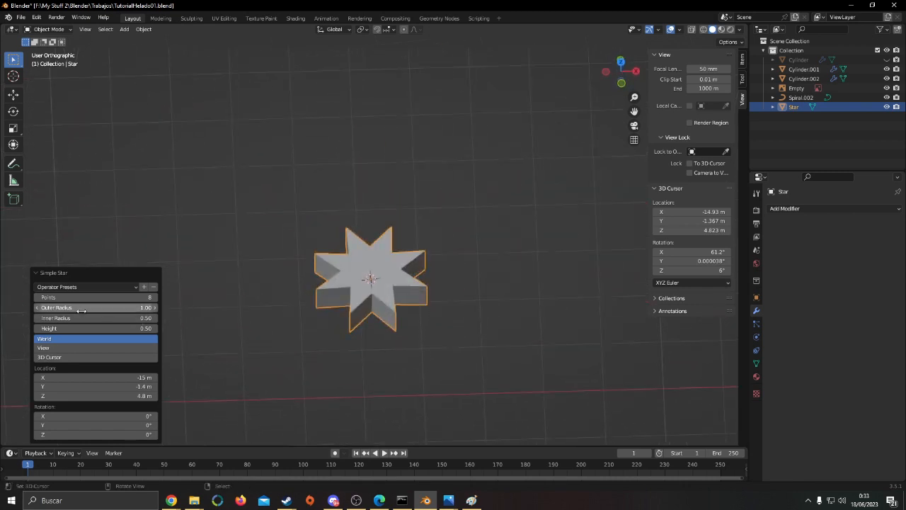
pyautogui.moveTo(388, 326); pyautogui.dragTo(399, 270, button='middle')
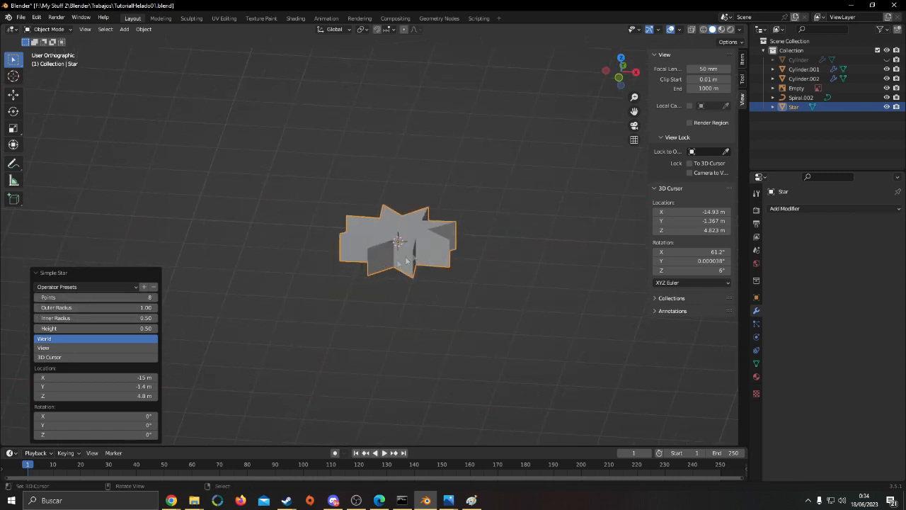
pyautogui.rightClick(400, 262)
pyautogui.press('g')
pyautogui.rightClick(460, 280)
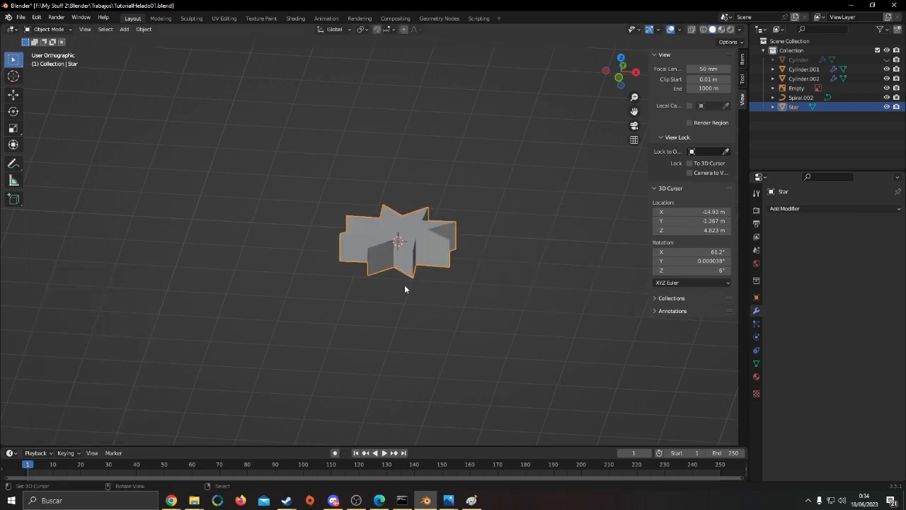
# Delete the upper row of vertices of the star mesh, selected through the mesh in front view
pyautogui.press('Tab')
pyautogui.press('KP_1')
pyautogui.hotkey('alt', 'z')
pyautogui.hotkey('alt', 'a')
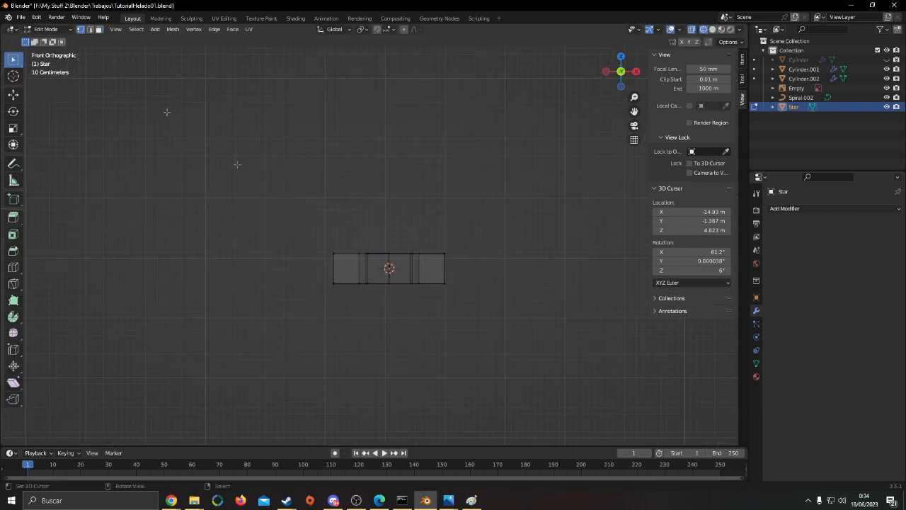
pyautogui.moveTo(308, 227); pyautogui.dragTo(532, 267)
pyautogui.moveTo(531, 267); pyautogui.dragTo(530, 214, button='middle')
pyautogui.press('x')
pyautogui.click(531, 211)
# Delete the star's remaining interior geometry so that only its flat eight-pointed outline is left
pyautogui.hotkey('alt', 'z')
pyautogui.press('x')
pyautogui.click(494, 238)
pyautogui.press('a')
pyautogui.press('g')
pyautogui.rightClick(580, 277)
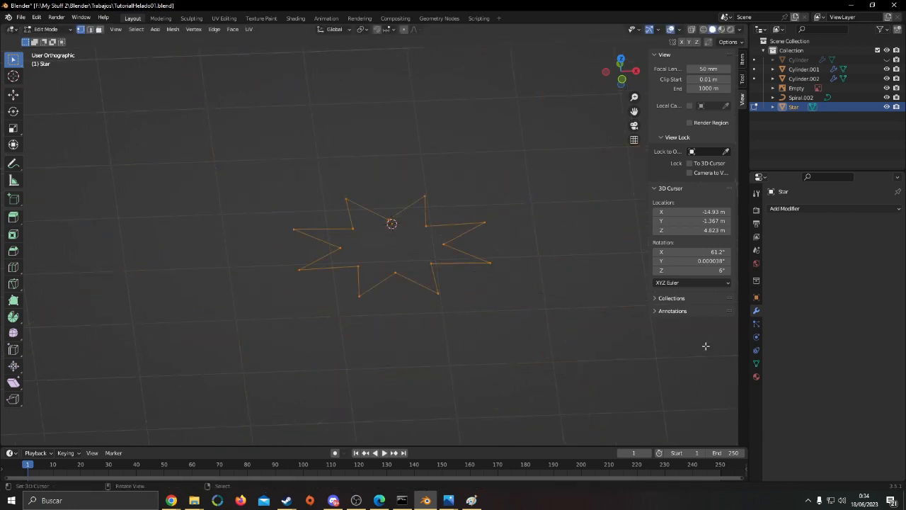
# Set the median Z of all the star outline's vertices to 0 and return to Object Mode
pyautogui.click(742, 60)
pyautogui.click(703, 97)
pyautogui.write('0')
pyautogui.press('Return')
pyautogui.press('Tab')
pyautogui.moveTo(429, 291); pyautogui.dragTo(472, 273, button='middle')
pyautogui.press('Tab')
pyautogui.scroll(-3, 527, 237)
pyautogui.press('Tab')
pyautogui.moveTo(532, 247); pyautogui.dragTo(451, 238, button='middle')
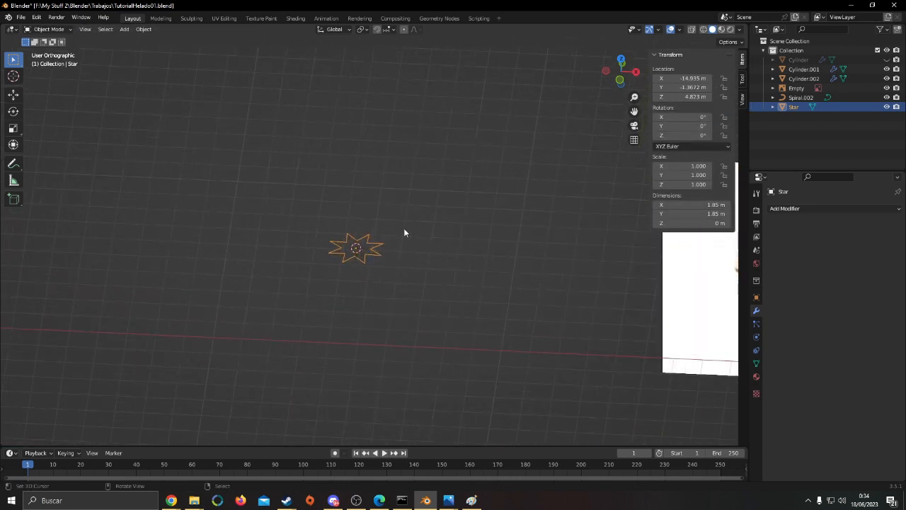
# Convert the star outline from a mesh to a curve
pyautogui.press('F3')
pyautogui.write('conver')
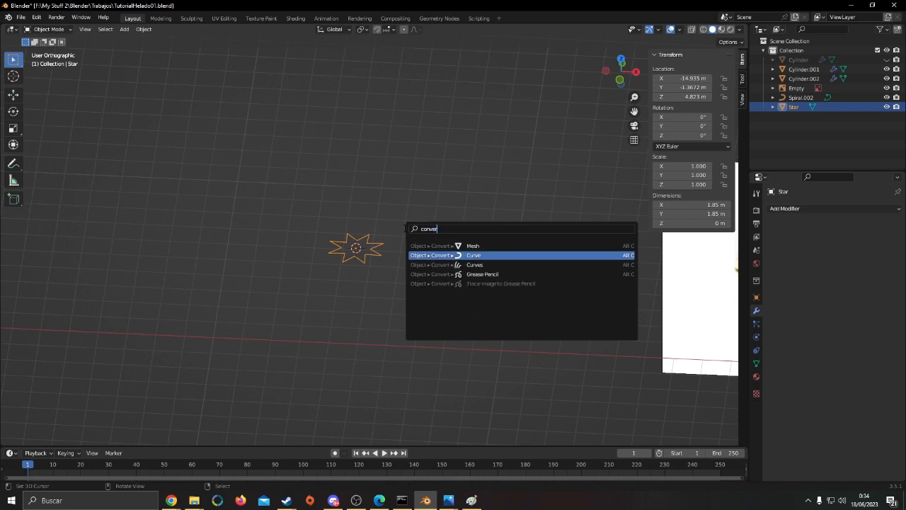
pyautogui.press('Return')
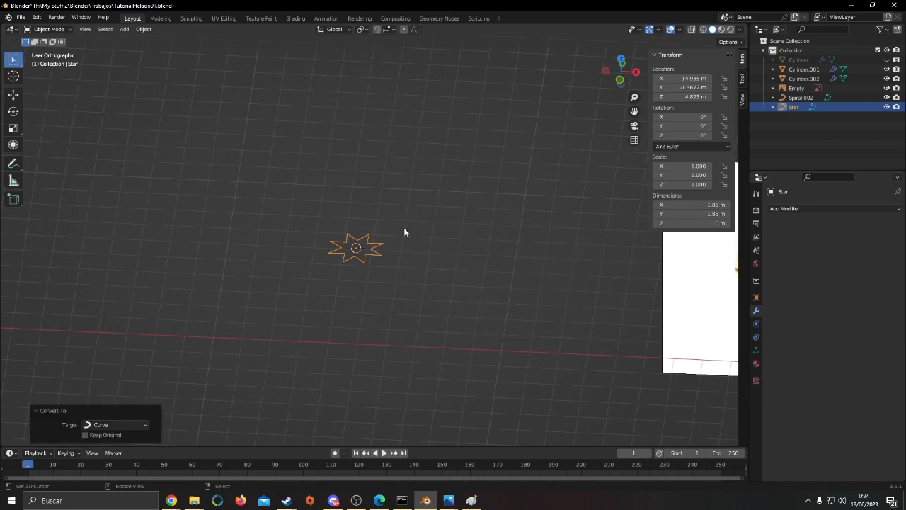
# Examine the control points of the converted star curve in Edit Mode
pyautogui.press('Tab')
pyautogui.scroll(7, 385, 238)
pyautogui.press('a')
pyautogui.keyDown('shift'); pyautogui.moveTo(281, 262); pyautogui.dragTo(303, 264, button='middle'); pyautogui.keyUp('shift')
pyautogui.press('a')
pyautogui.moveTo(363, 276); pyautogui.dragTo(443, 332, button='middle')
pyautogui.hotkey('alt', 'a')
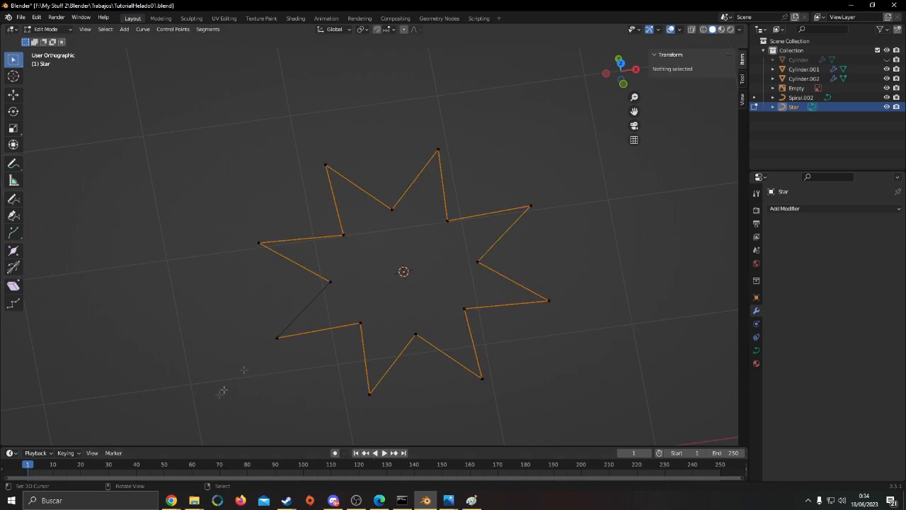
pyautogui.press('a')
pyautogui.press('Tab')
pyautogui.scroll(-7, 410, 322)
pyautogui.moveTo(413, 317); pyautogui.dragTo(300, 304, button='middle')
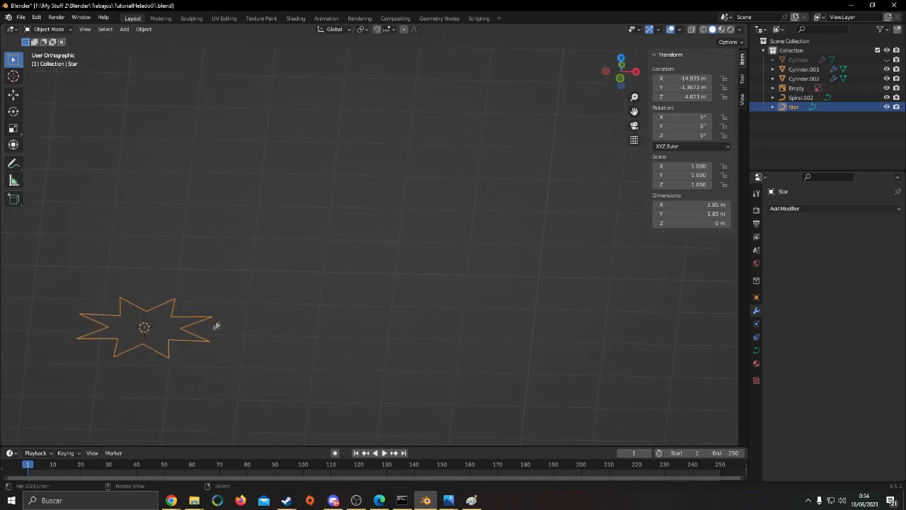
# Assign the Star curve as the taper object in the ice cream spiral's geometry settings
pyautogui.moveTo(179, 328); pyautogui.dragTo(509, 277, button='middle')
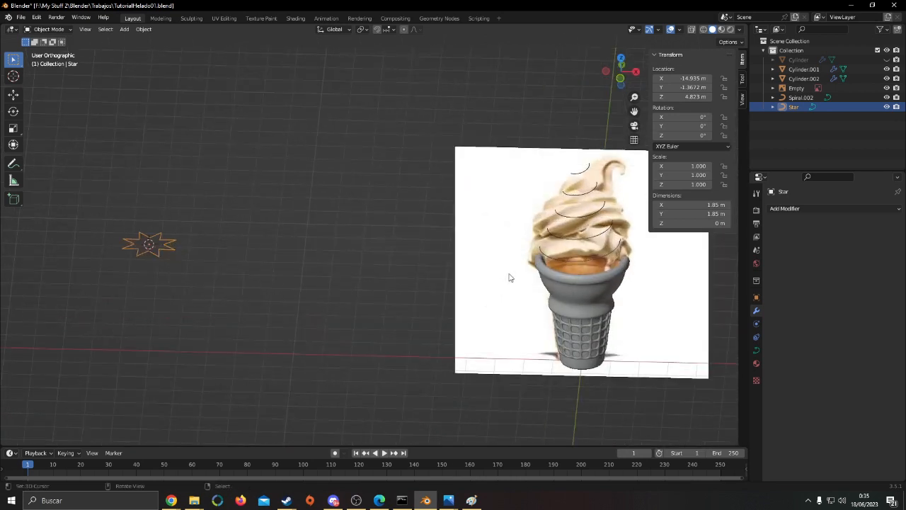
pyautogui.click(577, 244)
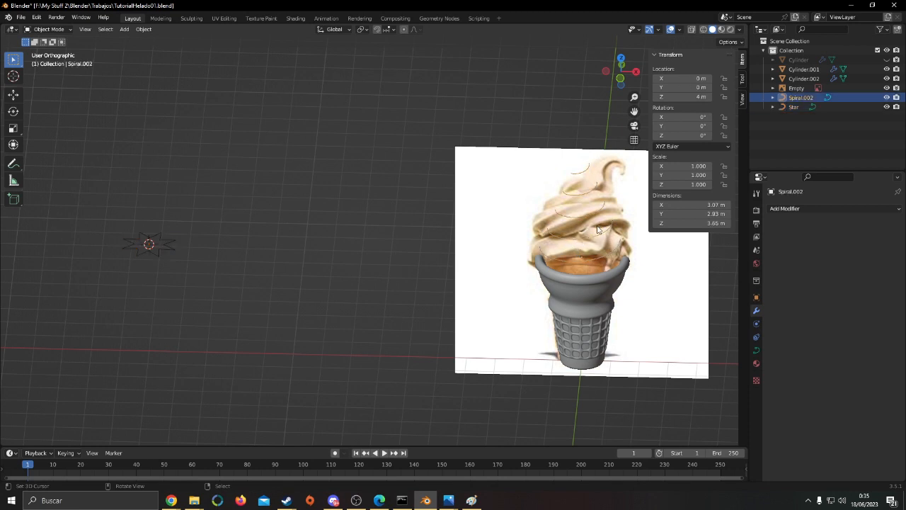
pyautogui.click(756, 351)
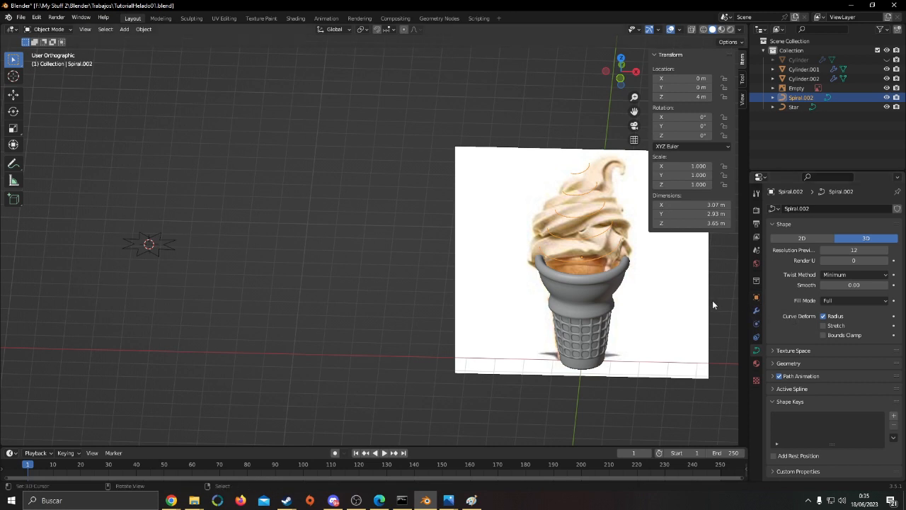
pyautogui.click(779, 365)
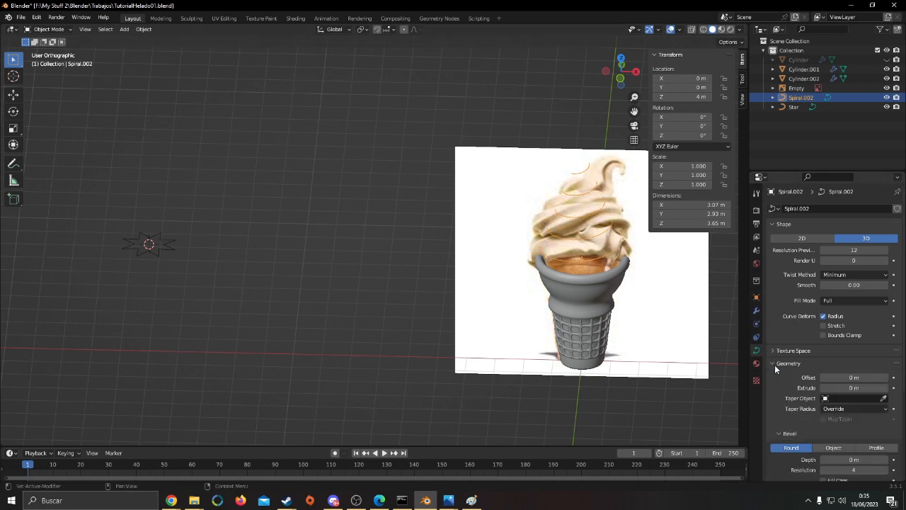
pyautogui.scroll(-2, 775, 368)
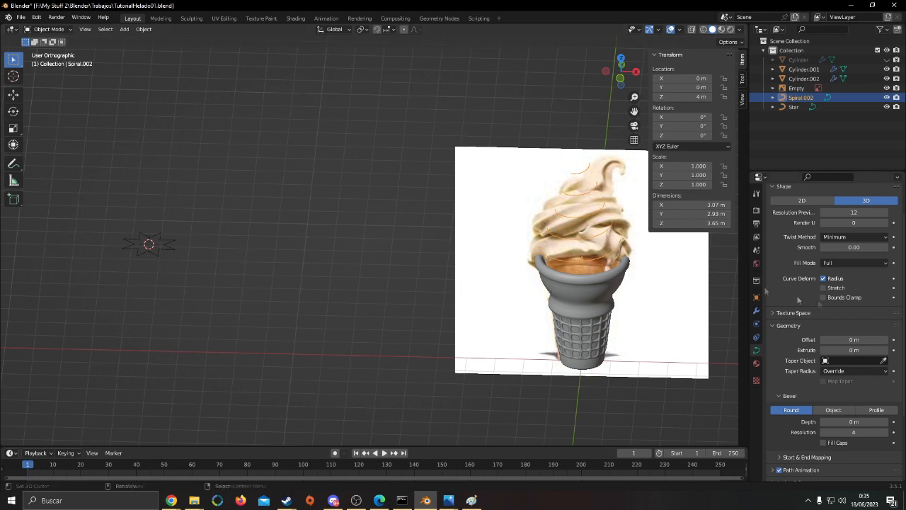
pyautogui.click(884, 362)
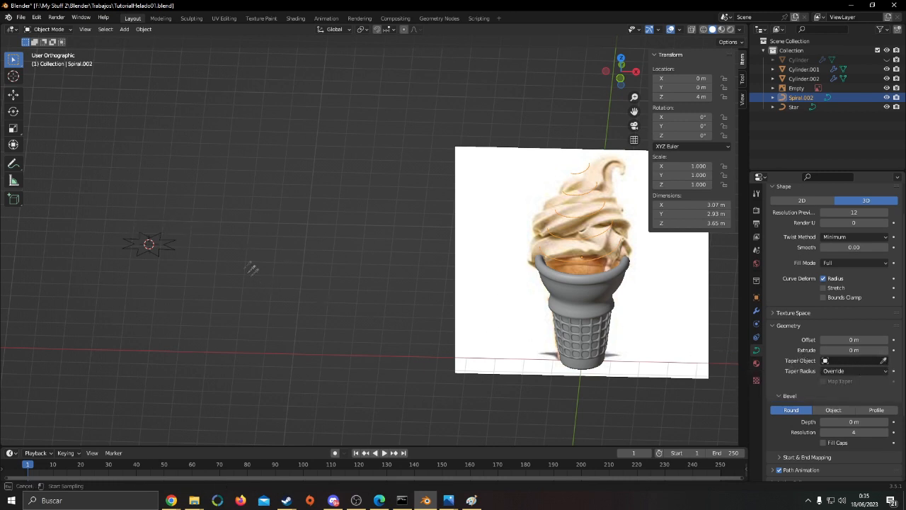
pyautogui.click(151, 241)
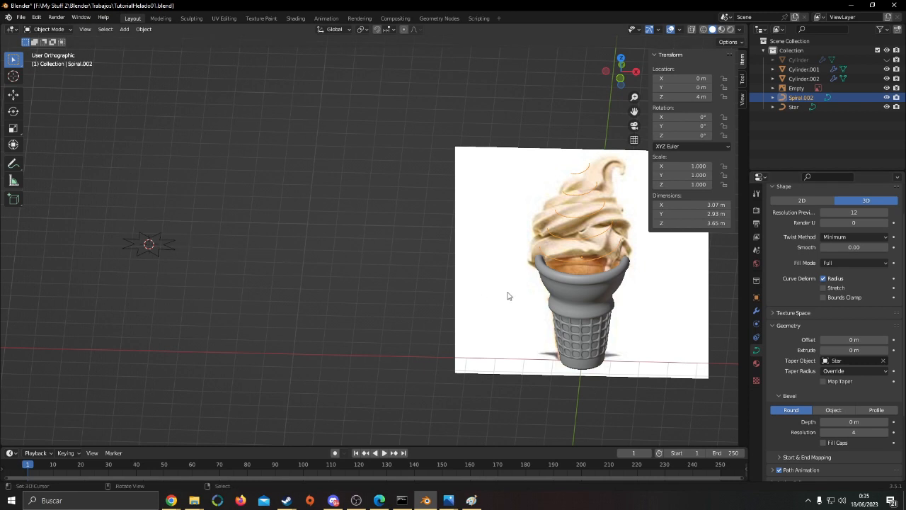
# Switch the spiral's bevel to Object and assign the Star curve as its profile
pyautogui.click(835, 411)
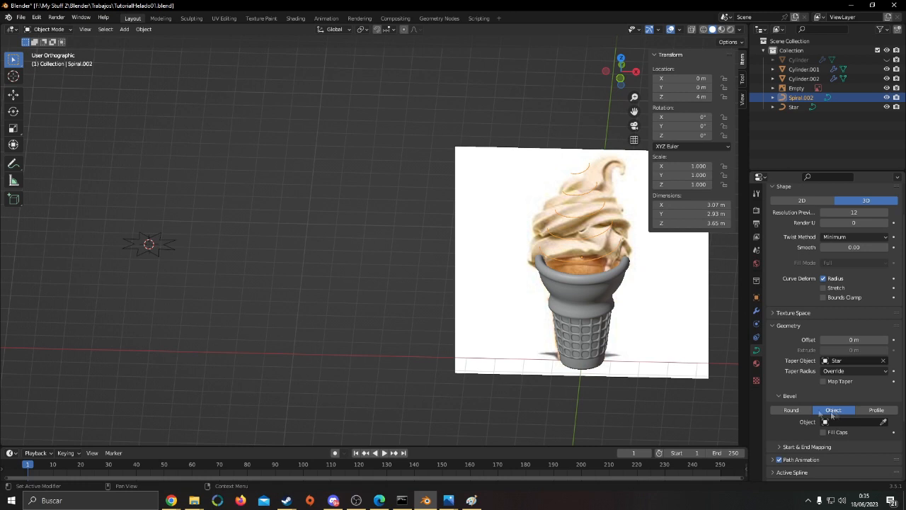
pyautogui.click(884, 422)
pyautogui.click(149, 244)
pyautogui.moveTo(349, 270); pyautogui.dragTo(497, 273, button='middle')
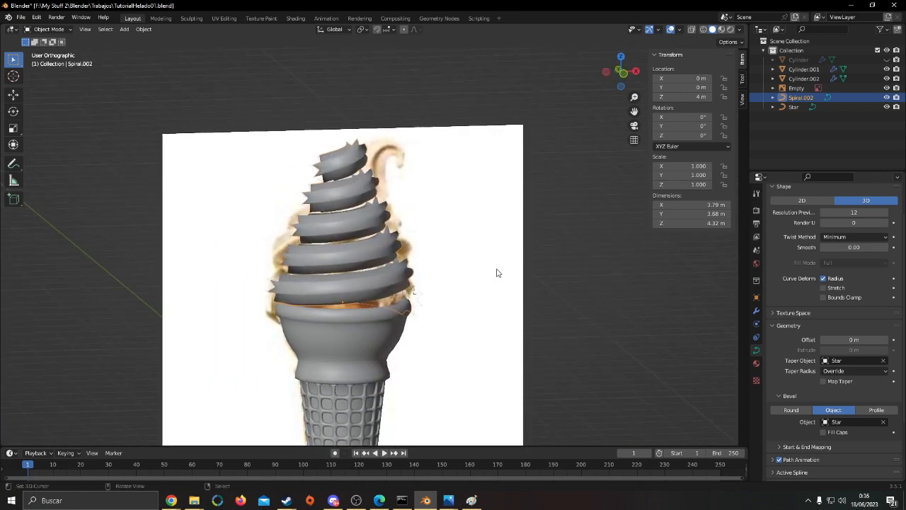
# Hide the ice cream reference image and enable Fill Caps on the spiral's bevel
pyautogui.click(504, 269)
pyautogui.click(886, 89)
pyautogui.click(373, 242)
pyautogui.moveTo(373, 242); pyautogui.dragTo(419, 276, button='middle')
pyautogui.scroll(-2, 872, 401)
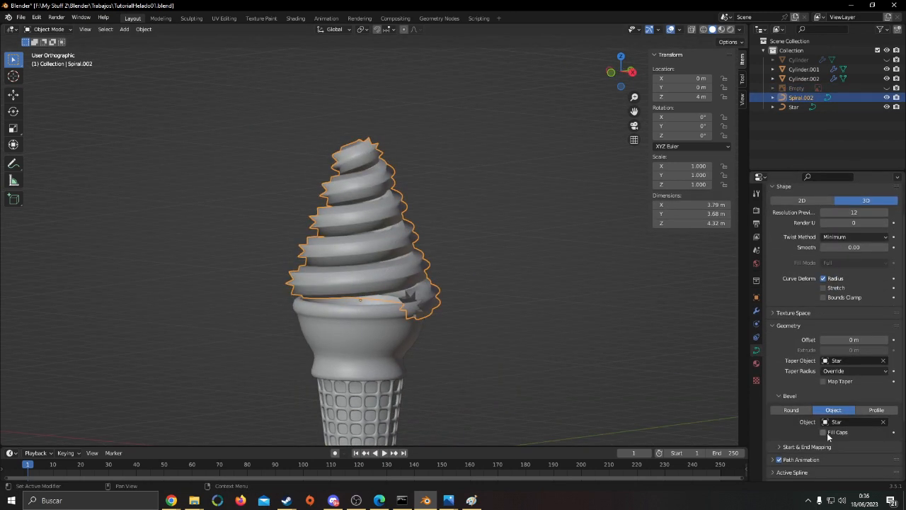
pyautogui.moveTo(693, 399); pyautogui.dragTo(425, 333, button='middle')
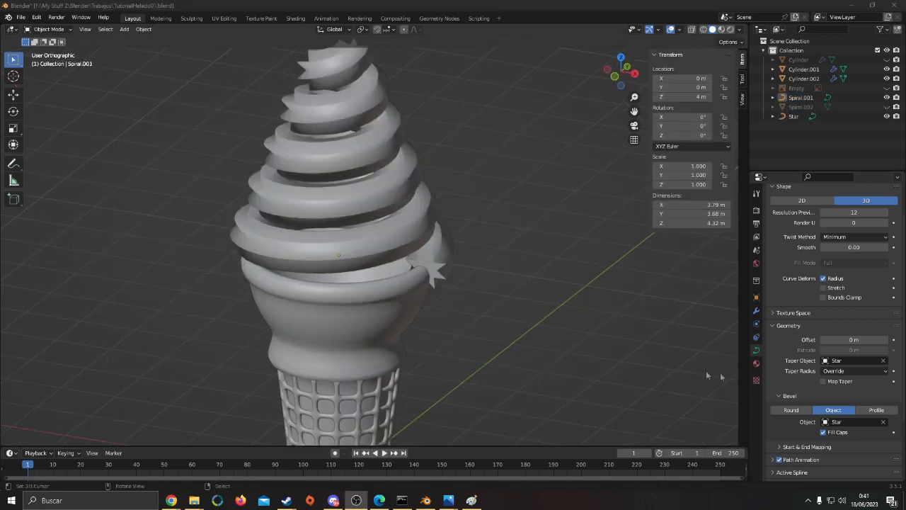
# Select the star-profiled spiral and examine its turns and open lower end on the cone's rim
pyautogui.moveTo(413, 267); pyautogui.dragTo(350, 259, button='middle')
pyautogui.scroll(-4, 398, 249)
pyautogui.scroll(2, 399, 249)
pyautogui.press('Tab')
pyautogui.press('Tab')
pyautogui.scroll(-1, 526, 267)
pyautogui.moveTo(526, 267); pyautogui.dragTo(429, 278, button='middle')
pyautogui.click(412, 233)
pyautogui.press('g')
pyautogui.rightClick(485, 275)
pyautogui.scroll(3, 359, 328)
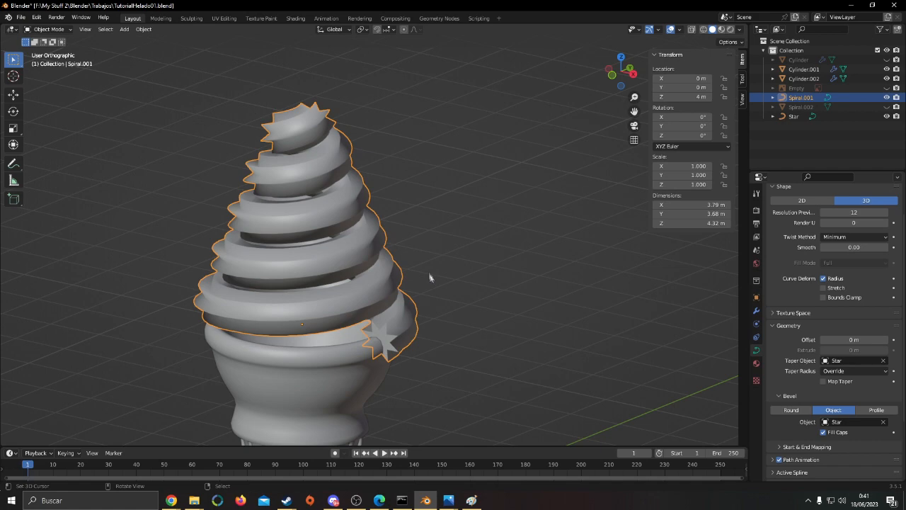
pyautogui.scroll(2, 429, 278)
pyautogui.moveTo(461, 229); pyautogui.dragTo(479, 221, button='middle')
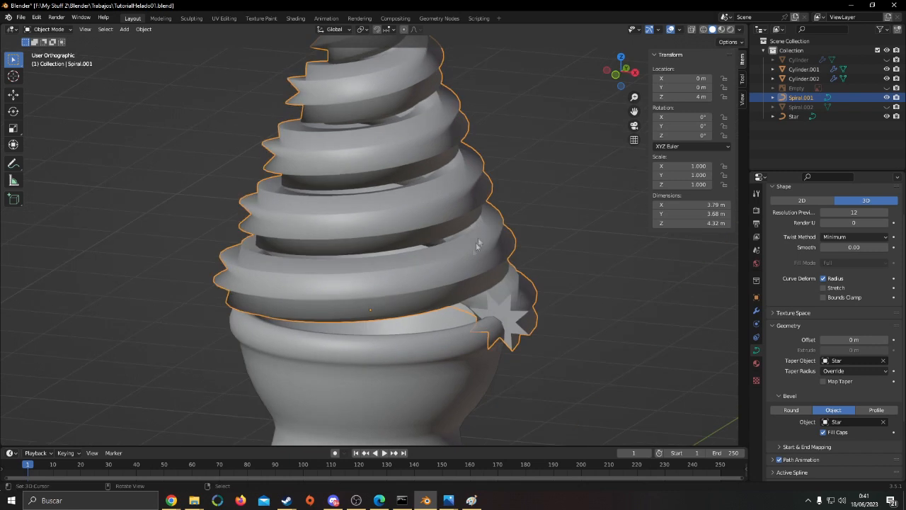
pyautogui.press('Tab')
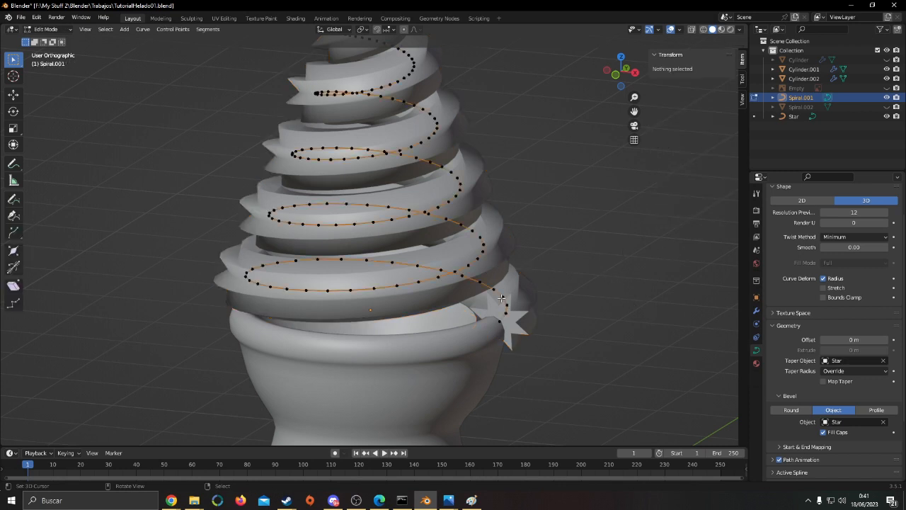
pyautogui.moveTo(545, 307); pyautogui.dragTo(482, 306, button='middle')
pyautogui.click(466, 305)
pyautogui.press('s')
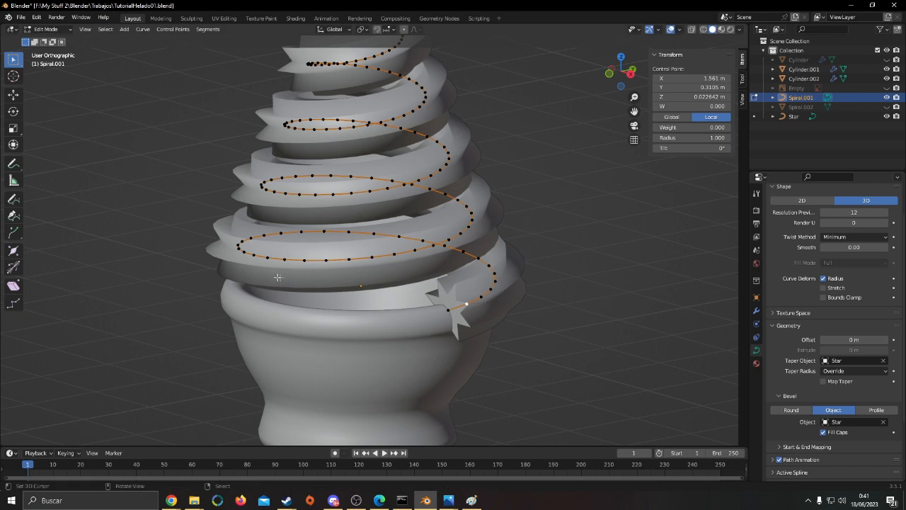
pyautogui.click(577, 260)
# Set the spiral's Taper Radius mode to Add and inspect the thicker swirl in Object Mode
pyautogui.click(850, 371)
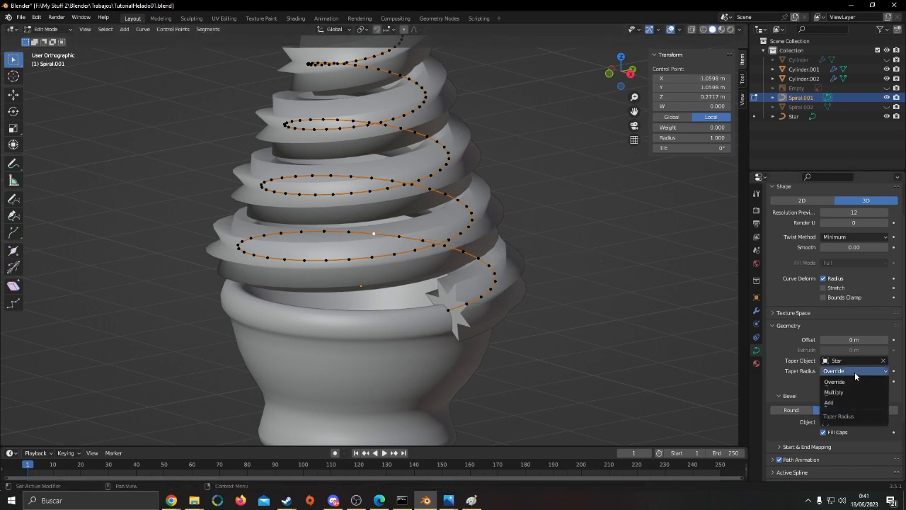
pyautogui.click(839, 371)
pyautogui.click(840, 403)
pyautogui.press('Tab')
pyautogui.scroll(-5, 553, 296)
pyautogui.moveTo(553, 295); pyautogui.dragTo(439, 338, button='middle')
pyautogui.scroll(3, 330, 358)
pyautogui.moveTo(330, 359); pyautogui.dragTo(491, 319, button='middle')
pyautogui.scroll(3, 459, 237)
pyautogui.scroll(-3, 459, 236)
pyautogui.moveTo(460, 237); pyautogui.dragTo(414, 251, button='middle')
# Try to resize the spiral's lower end point with Scale and Shrink/Fatten
pyautogui.click(145, 29)
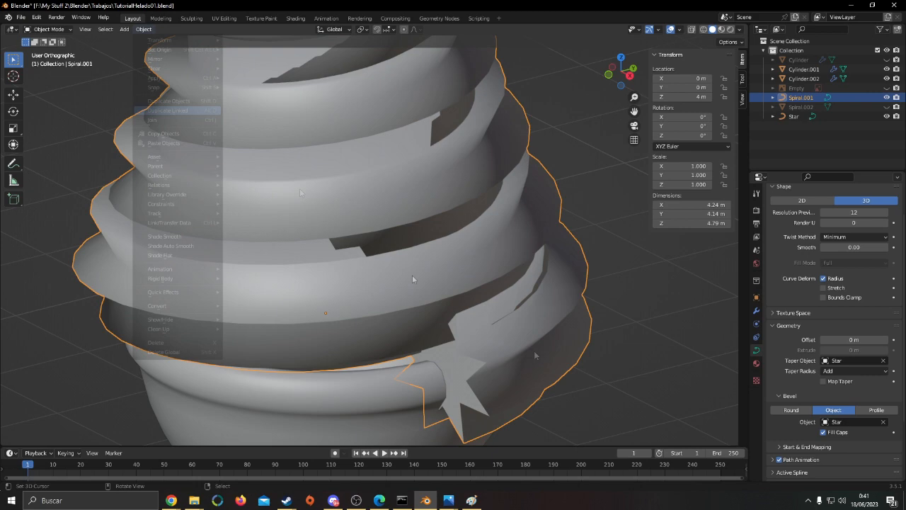
pyautogui.scroll(-4, 491, 293)
pyautogui.moveTo(487, 285); pyautogui.dragTo(438, 319, button='middle')
pyautogui.press('Tab')
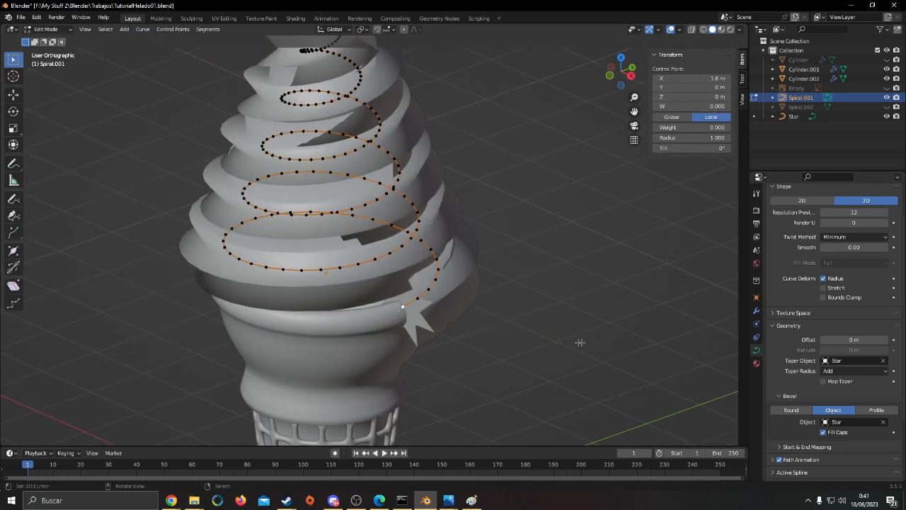
pyautogui.press('s')
pyautogui.press('Escape')
pyautogui.hotkey('alt', 's')
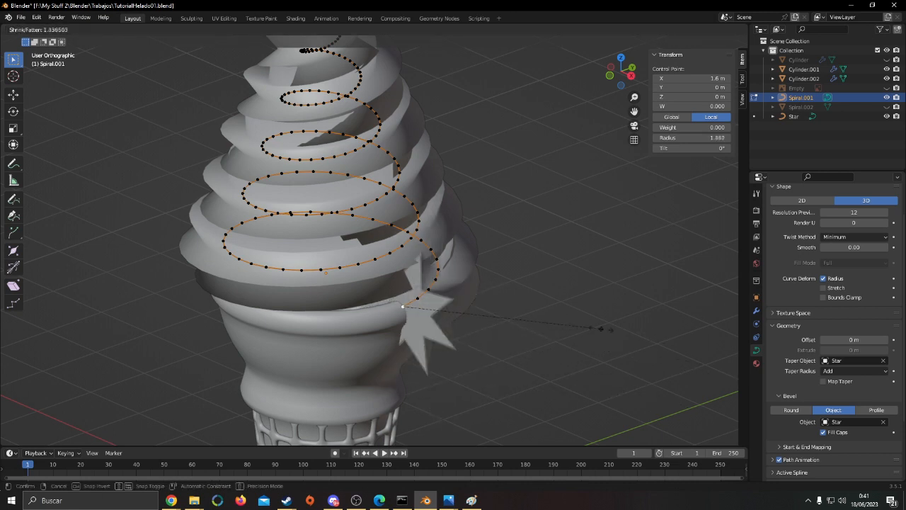
pyautogui.rightClick(459, 330)
pyautogui.moveTo(547, 303); pyautogui.dragTo(533, 300, button='middle')
pyautogui.press('s')
pyautogui.rightClick(672, 317)
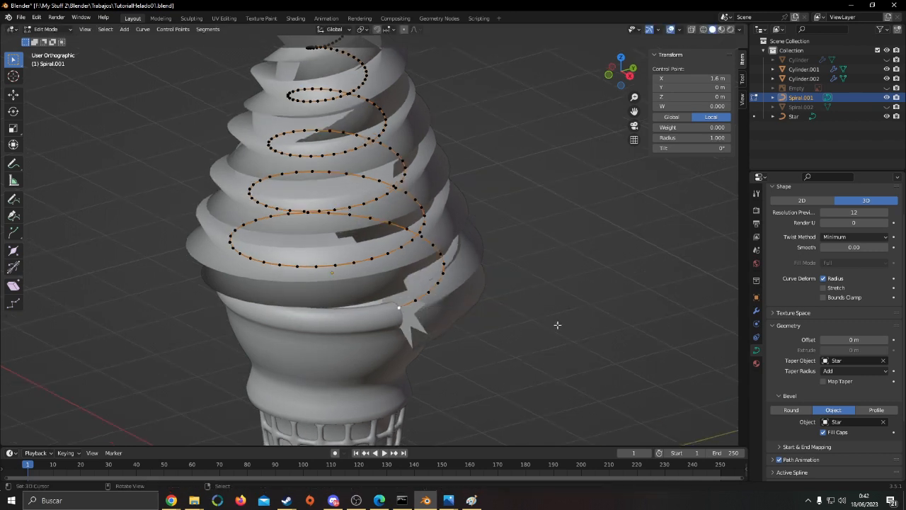
# Try shrinking the control points at the spiral's lower end with proportional editing and different influence sizes
pyautogui.hotkey('alt', 's')
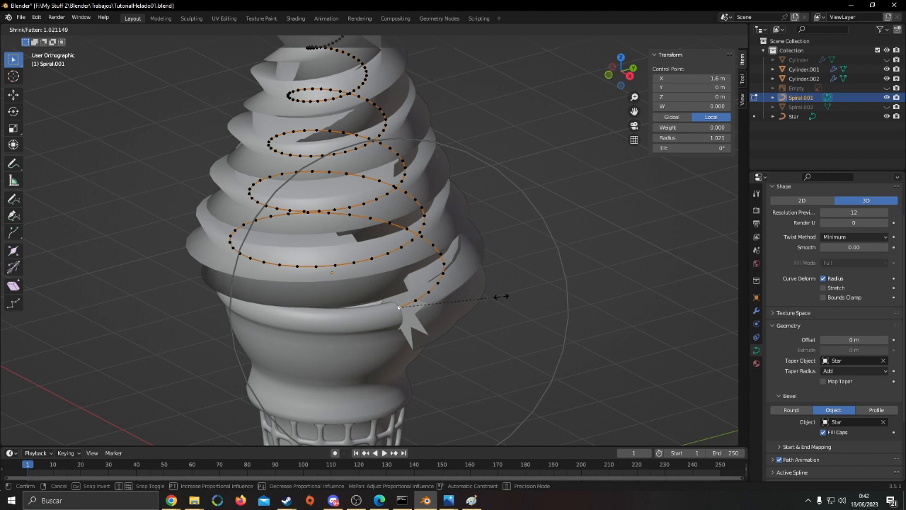
pyautogui.scroll(-7, 454, 292)
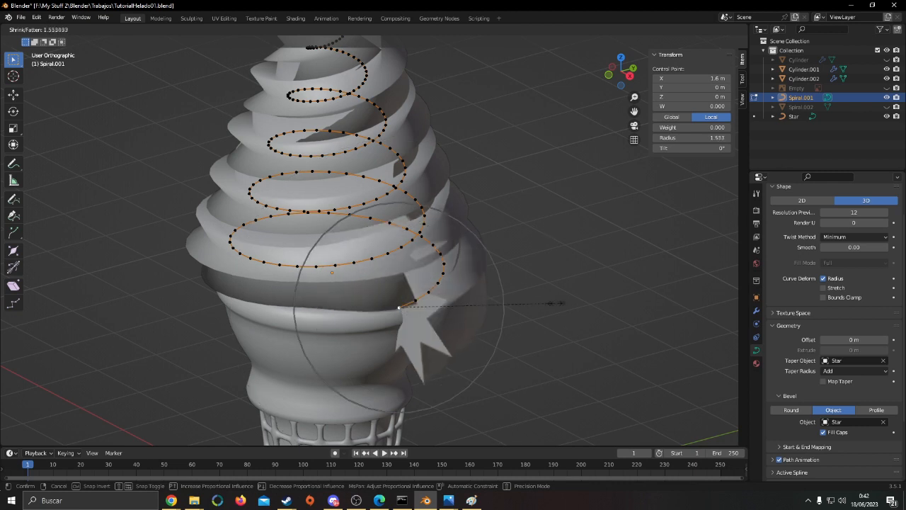
pyautogui.rightClick(464, 296)
pyautogui.moveTo(533, 281); pyautogui.dragTo(491, 281, button='middle')
pyautogui.press('s')
pyautogui.scroll(8, 570, 286)
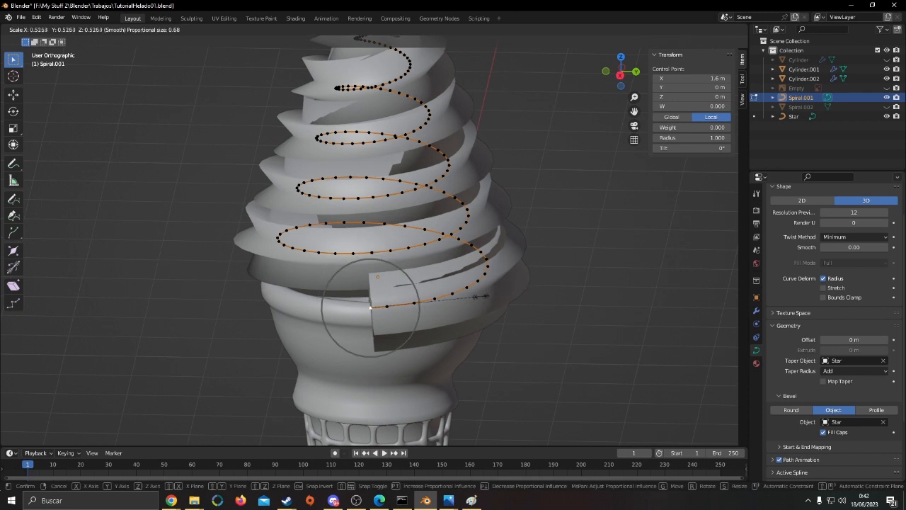
pyautogui.rightClick(413, 297)
pyautogui.rightClick(432, 297)
pyautogui.hotkey('alt', 's')
pyautogui.scroll(-6, 468, 297)
pyautogui.scroll(6, 455, 300)
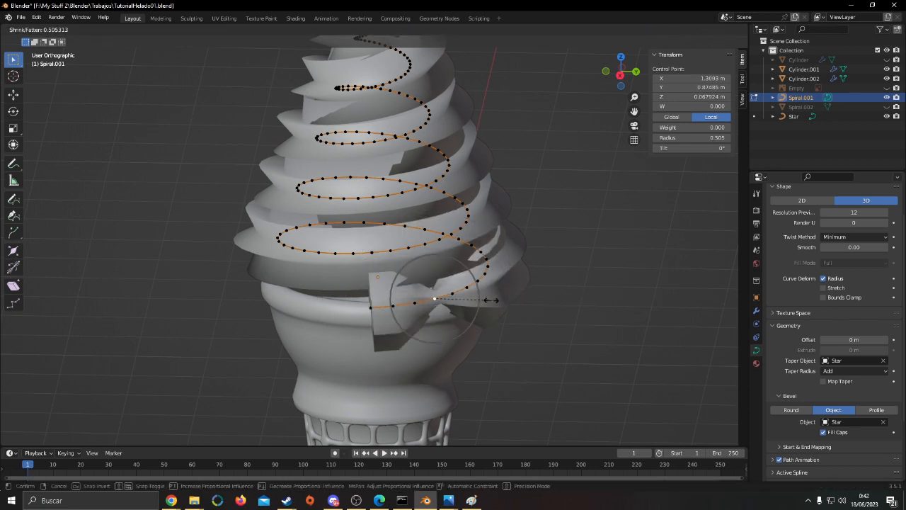
pyautogui.rightClick(450, 303)
# Shrink the spiral's lower end proportionally, giving the end point a radius of about 0.41 and a nearby point about 0.69
pyautogui.hotkey('alt', 's')
pyautogui.scroll(4, 443, 315)
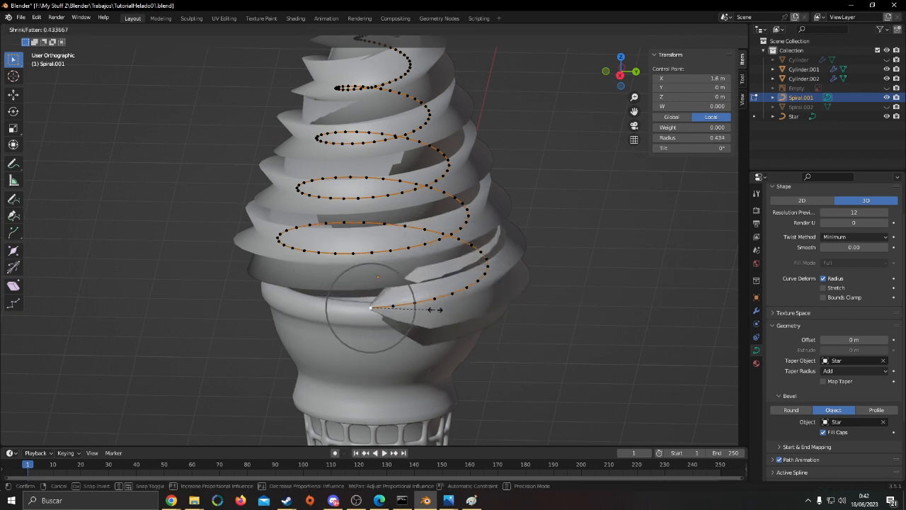
pyautogui.click(439, 315)
pyautogui.rightClick(414, 303)
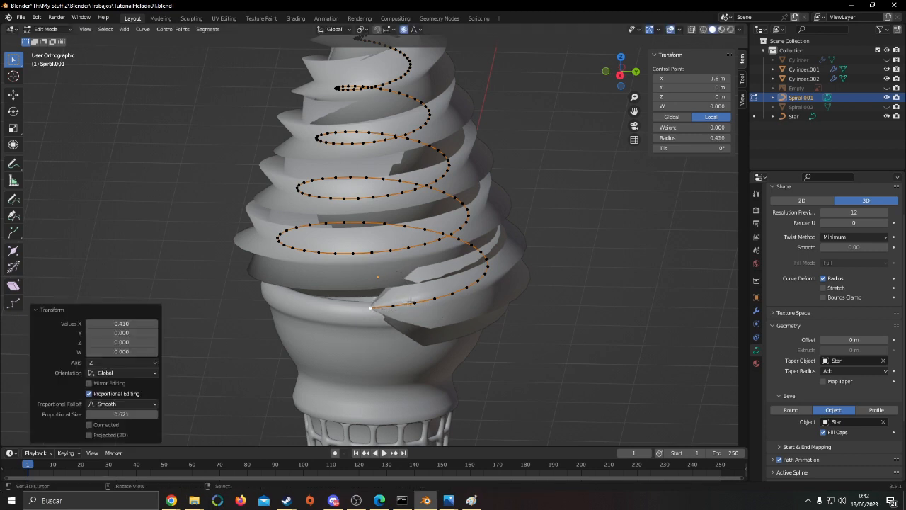
pyautogui.hotkey('alt', 's')
pyautogui.click(491, 306)
# Adjust the radius of a control point farther along the spiral's first turn with proportional Shrink/Fatten
pyautogui.moveTo(491, 306); pyautogui.dragTo(437, 304, button='middle')
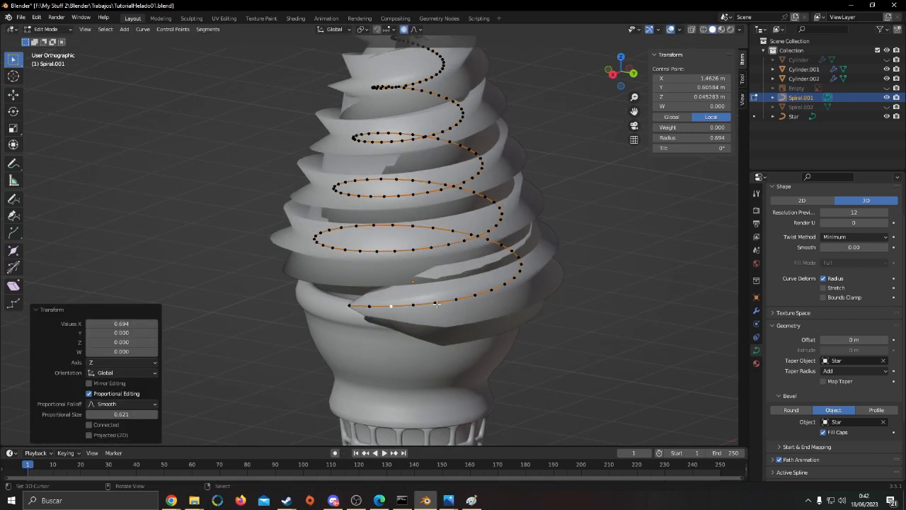
pyautogui.rightClick(434, 303)
pyautogui.hotkey('alt', 's')
pyautogui.click(550, 305)
# Return to Object Mode, examine the swirl's tapered lower end and open the spiral's modifier settings
pyautogui.press('Tab')
pyautogui.moveTo(550, 306); pyautogui.dragTo(566, 205, button='middle')
pyautogui.press('Tab')
pyautogui.press('Tab')
pyautogui.press('Tab')
pyautogui.press('Tab')
pyautogui.scroll(2, 624, 224)
pyautogui.click(756, 312)
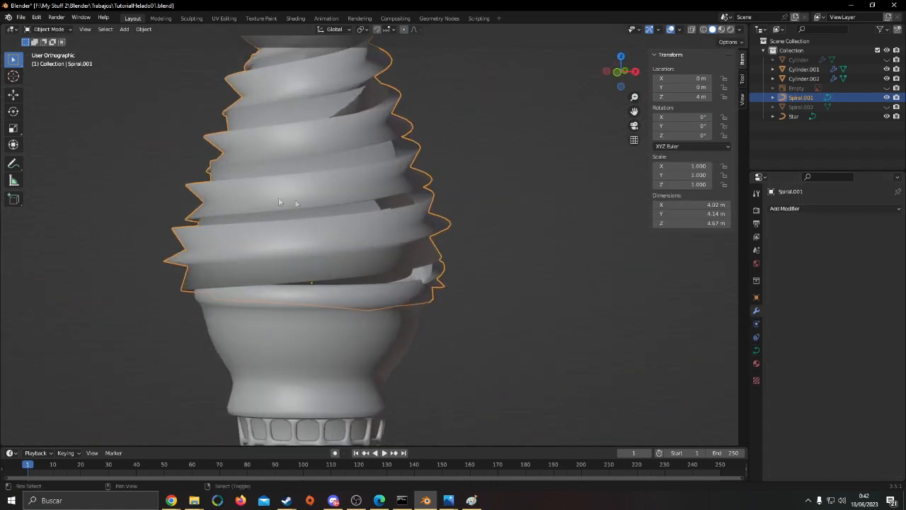
# Examine the swirl's pointed ridges and compare them with the star profile curve
pyautogui.scroll(-3, 279, 197)
pyautogui.scroll(6, 429, 272)
pyautogui.scroll(2, 393, 255)
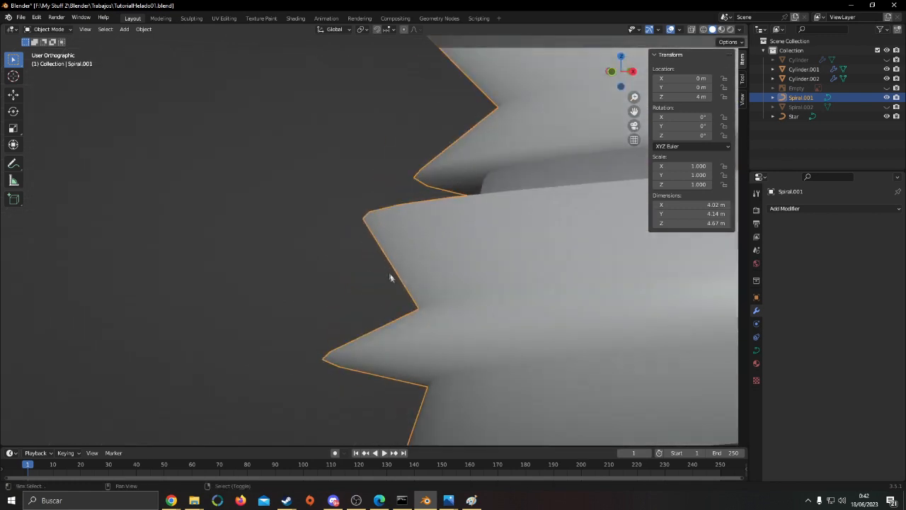
pyautogui.scroll(-8, 404, 206)
pyautogui.scroll(-2, 293, 215)
pyautogui.scroll(4, 437, 203)
pyautogui.scroll(-6, 298, 234)
pyautogui.scroll(2, 193, 222)
pyautogui.scroll(5, 193, 222)
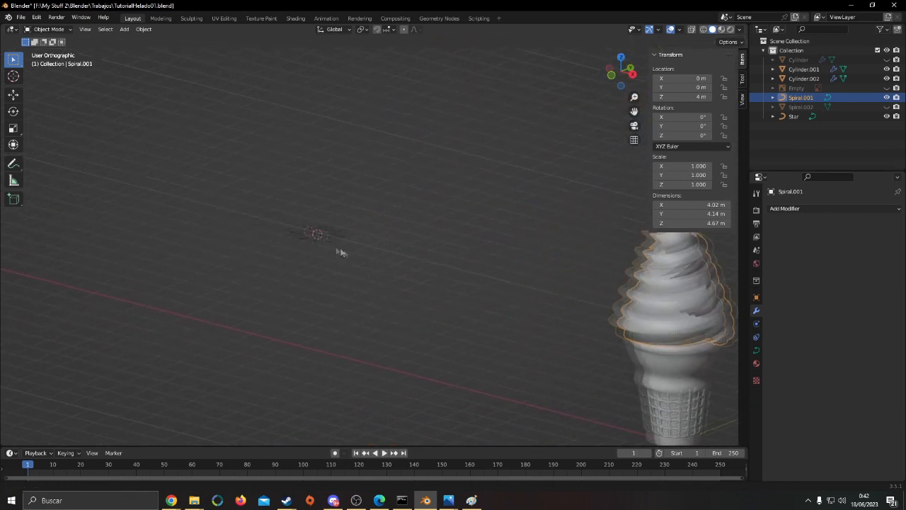
pyautogui.keyDown('shift'); pyautogui.moveTo(308, 239); pyautogui.dragTo(447, 265, button='middle'); pyautogui.keyUp('shift')
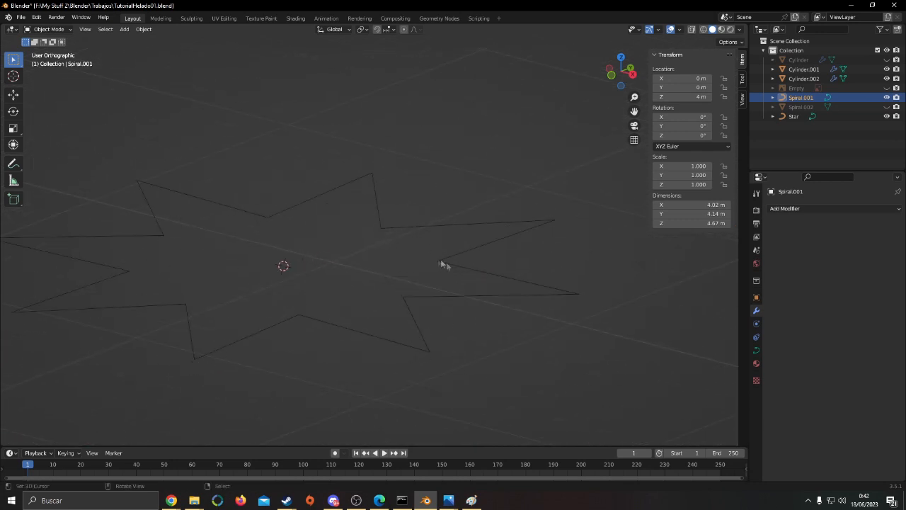
pyautogui.keyDown('shift'); pyautogui.moveTo(500, 271); pyautogui.dragTo(284, 223, button='middle'); pyautogui.keyUp('shift')
pyautogui.keyDown('shift'); pyautogui.moveTo(601, 347); pyautogui.dragTo(230, 271, button='middle'); pyautogui.keyUp('shift')
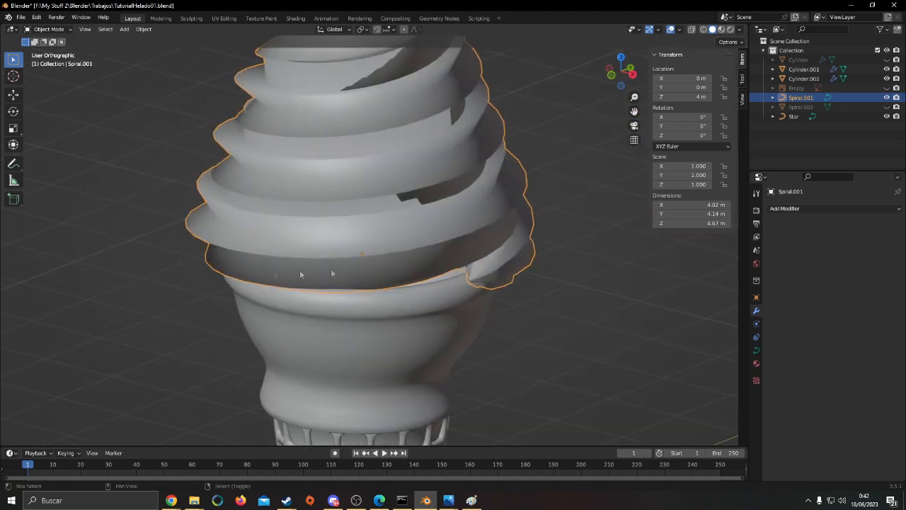
# Inspect the swirl's ridges and the gap between its lowest turn and the cone rim
pyautogui.keyDown('shift'); pyautogui.moveTo(405, 266); pyautogui.dragTo(474, 306, button='middle'); pyautogui.keyUp('shift')
pyautogui.scroll(3, 474, 306)
pyautogui.moveTo(295, 267)
pyautogui.keyDown('shift'); pyautogui.mouseDown(button='middle')
pyautogui.moveTo(318, 269)
pyautogui.moveTo(338, 247)
pyautogui.moveTo(378, 250)
pyautogui.mouseUp(button='middle'); pyautogui.keyUp('shift')
pyautogui.scroll(-4, 319, 271)
pyautogui.scroll(4, 379, 250)
pyautogui.hotkey('alt', 'a')
pyautogui.keyDown('shift'); pyautogui.moveTo(358, 219); pyautogui.dragTo(395, 239, button='middle'); pyautogui.keyUp('shift')
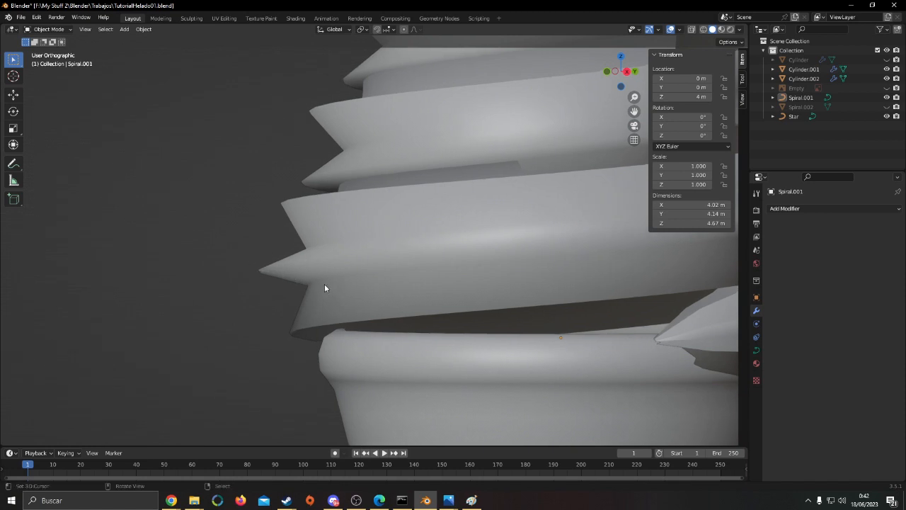
pyautogui.moveTo(325, 286); pyautogui.dragTo(379, 246, button='middle')
pyautogui.scroll(3, 294, 239)
pyautogui.scroll(-3, 294, 240)
pyautogui.scroll(-2, 332, 259)
pyautogui.keyDown('shift'); pyautogui.moveTo(479, 249); pyautogui.dragTo(364, 272, button='middle'); pyautogui.keyUp('shift')
# Add a Subdivision Surface modifier to the spiral and check the smoothed ridges
pyautogui.rightClick(411, 269)
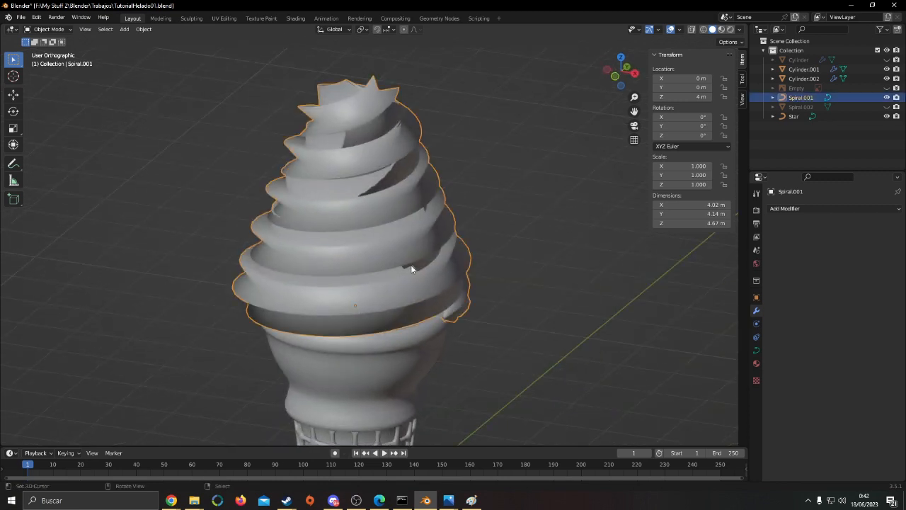
pyautogui.click(835, 209)
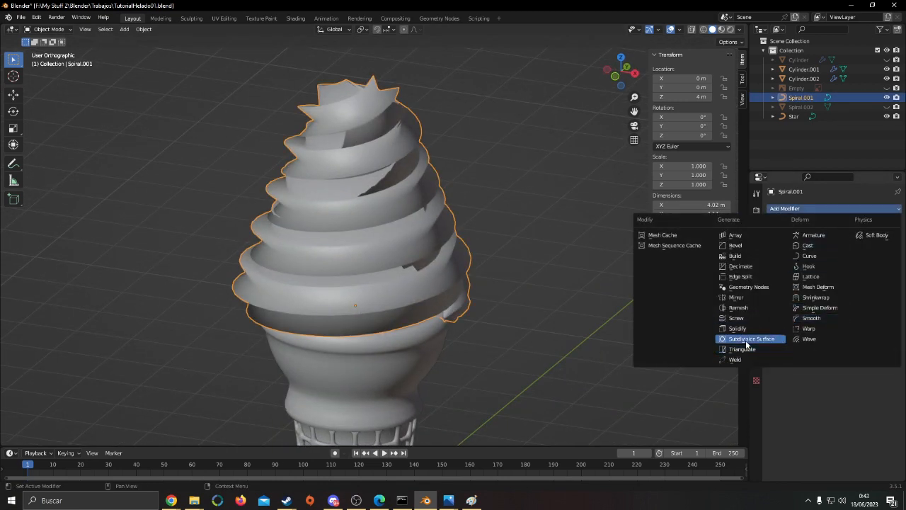
pyautogui.click(745, 340)
pyautogui.scroll(4, 550, 257)
pyautogui.moveTo(550, 257); pyautogui.dragTo(362, 283, button='middle')
pyautogui.scroll(2, 475, 340)
pyautogui.keyDown('shift'); pyautogui.moveTo(362, 284); pyautogui.dragTo(484, 325, button='middle'); pyautogui.keyUp('shift')
pyautogui.hotkey('alt', 'a')
pyautogui.scroll(-3, 419, 309)
pyautogui.scroll(-5, 488, 333)
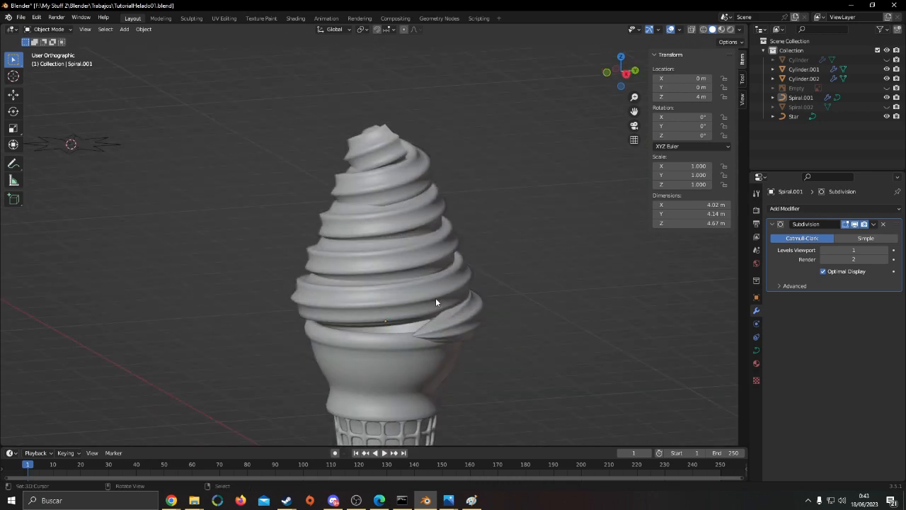
# Set the viewport subdivision level to 2 on both the spiral and the cone body
pyautogui.click(435, 301)
pyautogui.click(883, 250)
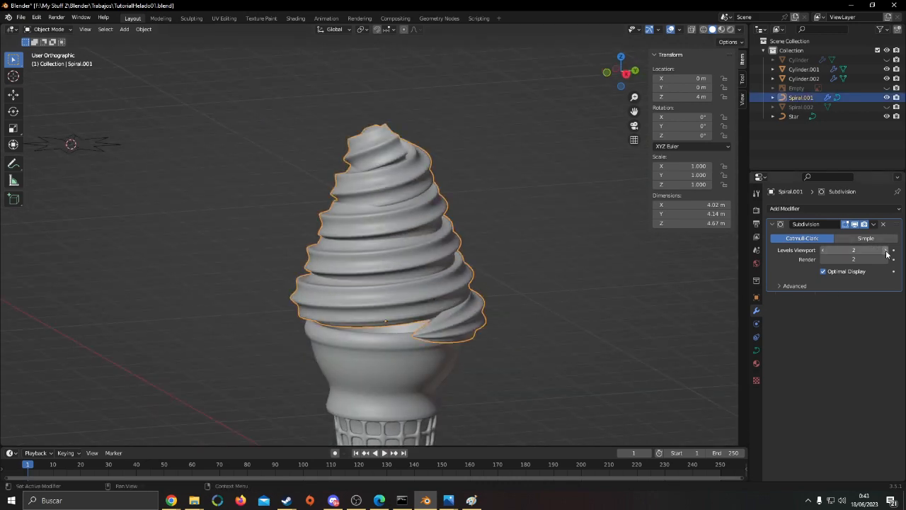
pyautogui.scroll(6, 499, 304)
pyautogui.scroll(-4, 550, 285)
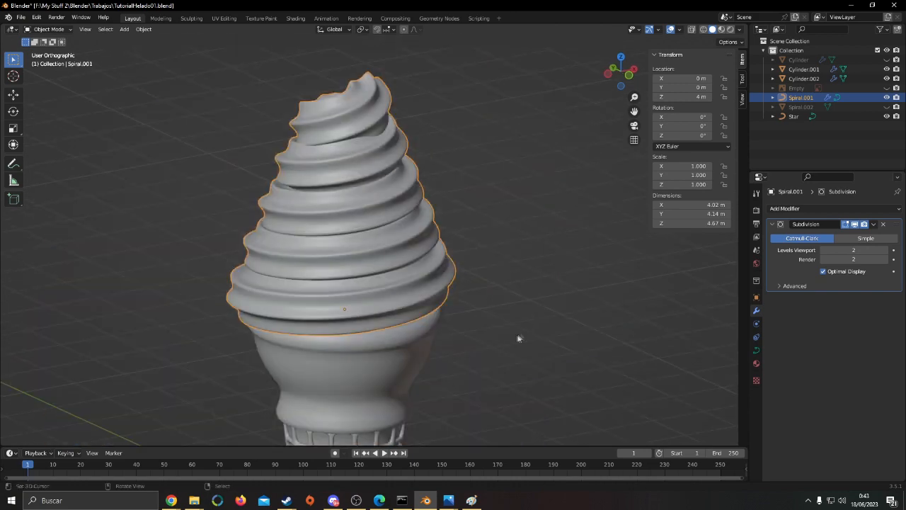
pyautogui.scroll(2, 524, 327)
pyautogui.click(469, 283)
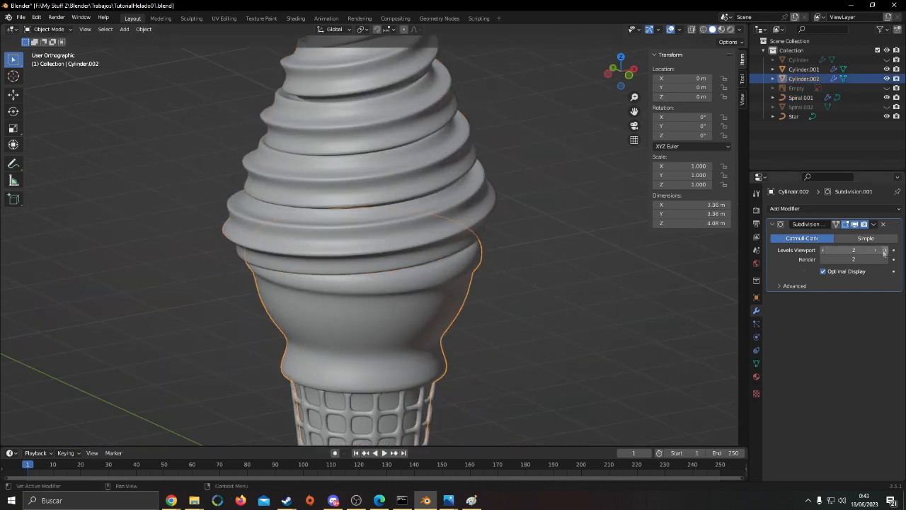
pyautogui.scroll(-5, 494, 266)
# Try a viewport subdivision level of 2 on the waffle lattice, and return it to 1
pyautogui.click(399, 316)
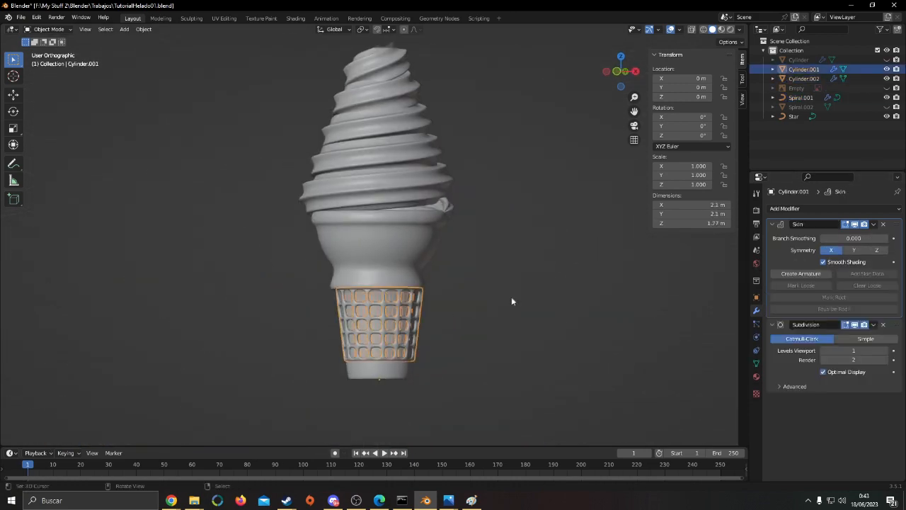
pyautogui.rightClick(516, 342)
pyautogui.scroll(4, 516, 342)
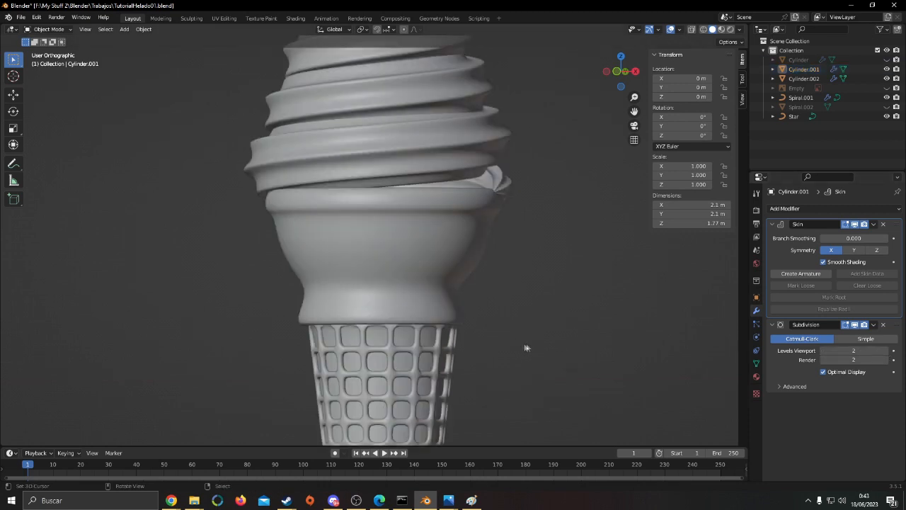
pyautogui.moveTo(531, 345); pyautogui.dragTo(467, 346, button='middle')
pyautogui.hotkey('ctrl', '1')
pyautogui.rightClick(524, 335)
# Edit the spiral and reposition its lower end point with proportional editing
pyautogui.moveTo(523, 258); pyautogui.dragTo(487, 306, button='middle')
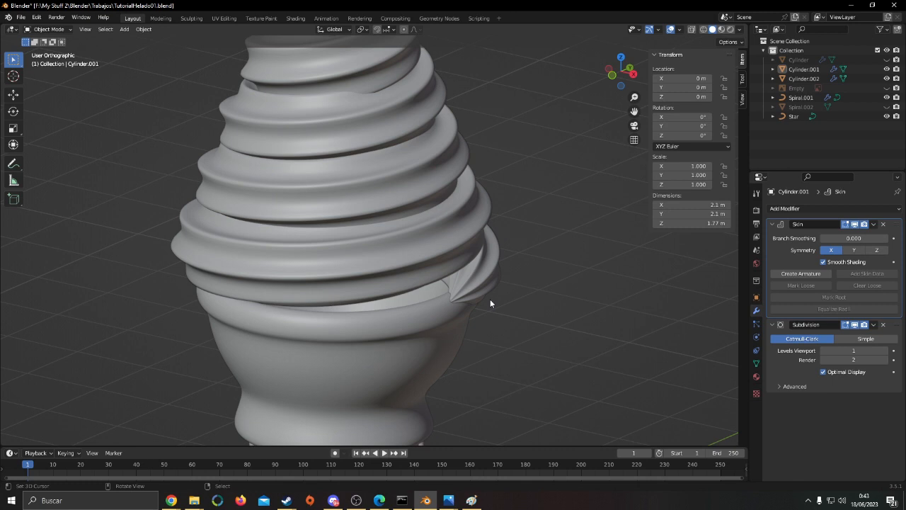
pyautogui.rightClick(462, 279)
pyautogui.moveTo(462, 281); pyautogui.dragTo(460, 327, button='middle')
pyautogui.press('Tab')
pyautogui.press('g')
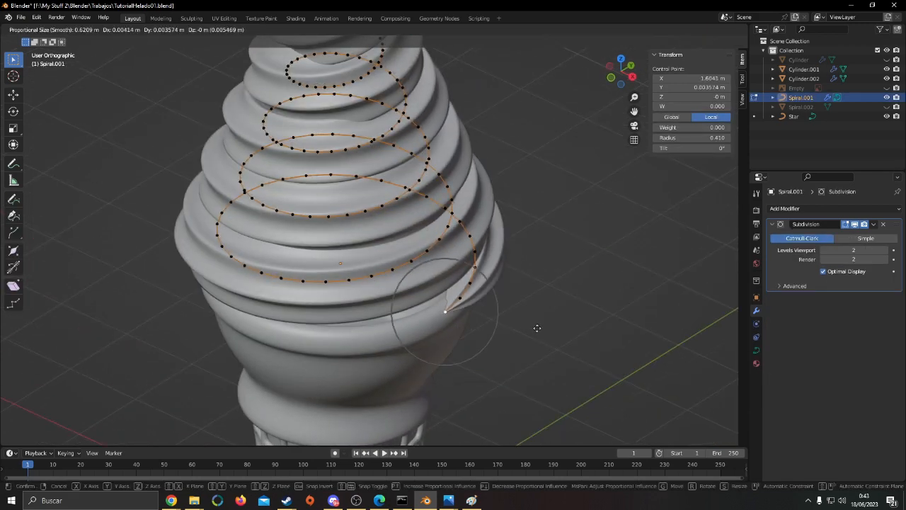
pyautogui.rightClick(541, 314)
pyautogui.press('g')
pyautogui.moveTo(541, 312); pyautogui.dragTo(575, 289, button='middle')
pyautogui.click(412, 274)
# Select all of the spiral's control points and try rotating them in the front view
pyautogui.press('a')
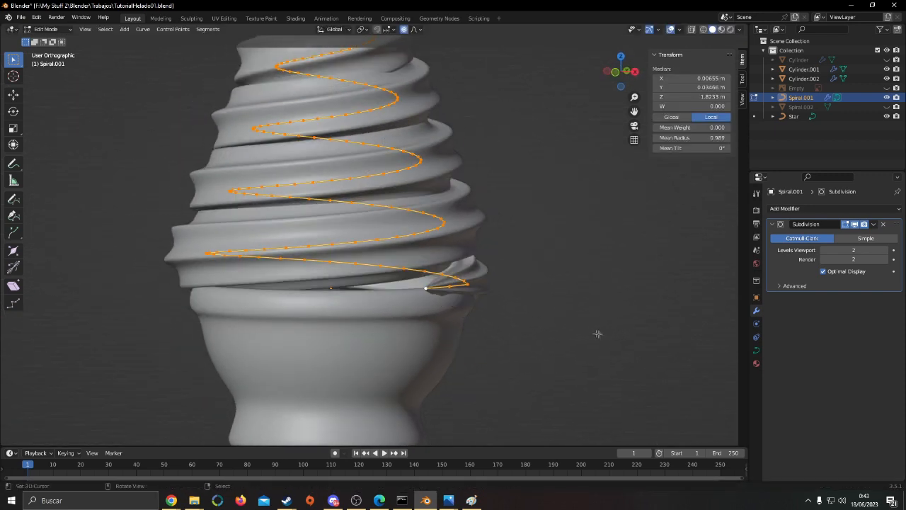
pyautogui.click(623, 349)
pyautogui.scroll(-5, 623, 349)
pyautogui.moveTo(601, 305); pyautogui.dragTo(574, 347, button='middle')
pyautogui.press('Tab')
pyautogui.scroll(2, 538, 332)
pyautogui.moveTo(496, 319); pyautogui.dragTo(468, 255, button='middle')
pyautogui.press('Tab')
pyautogui.press('KP_1')
pyautogui.press('a')
# Select a single control point on the outer side of the spiral's lower turn, using wireframe shading to reach it
pyautogui.press('a')
pyautogui.press('r')
pyautogui.rightClick(531, 255)
pyautogui.press('a')
pyautogui.hotkey('shift', 'z')
pyautogui.press('a')
pyautogui.hotkey('shift', 'z')
pyautogui.hotkey('shift', 'z')
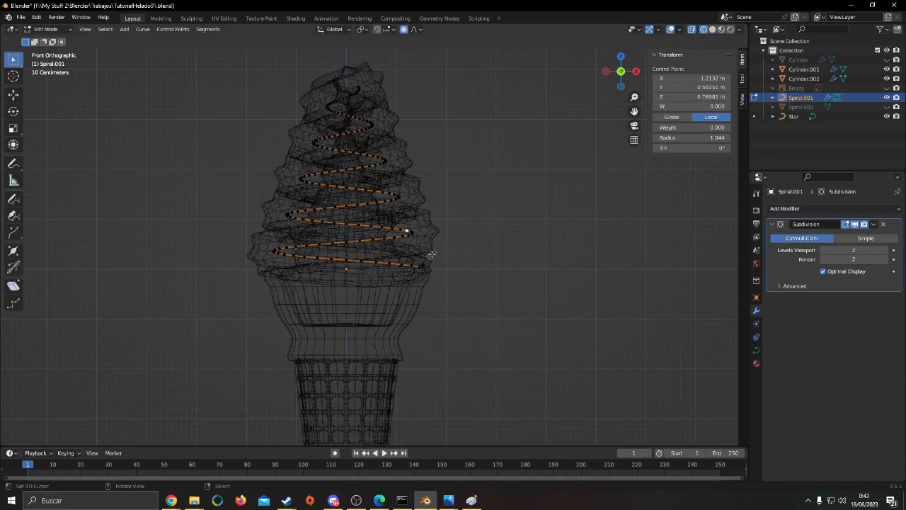
pyautogui.hotkey('alt', 'a')
pyautogui.press('c')
pyautogui.rightClick(436, 258)
pyautogui.scroll(5, 439, 255)
pyautogui.click(468, 225)
pyautogui.hotkey('shift', 'z')
# Try moving the selected lower-turn control point with different proportional influence sizes
pyautogui.press('g')
pyautogui.scroll(-10, 496, 247)
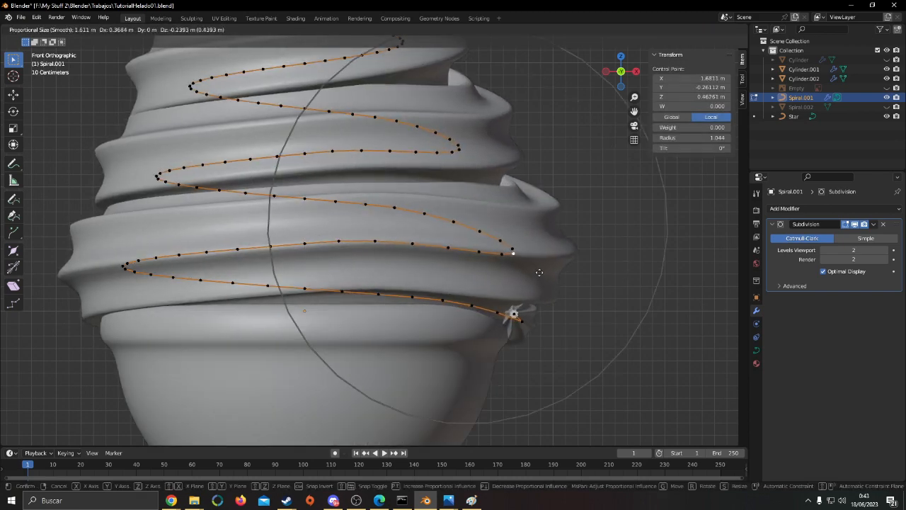
pyautogui.click(536, 265)
pyautogui.press('Tab')
pyautogui.scroll(-3, 536, 266)
pyautogui.moveTo(535, 266); pyautogui.dragTo(461, 298, button='middle')
pyautogui.press('Tab')
pyautogui.press('g')
pyautogui.scroll(-6, 564, 299)
pyautogui.rightClick(557, 295)
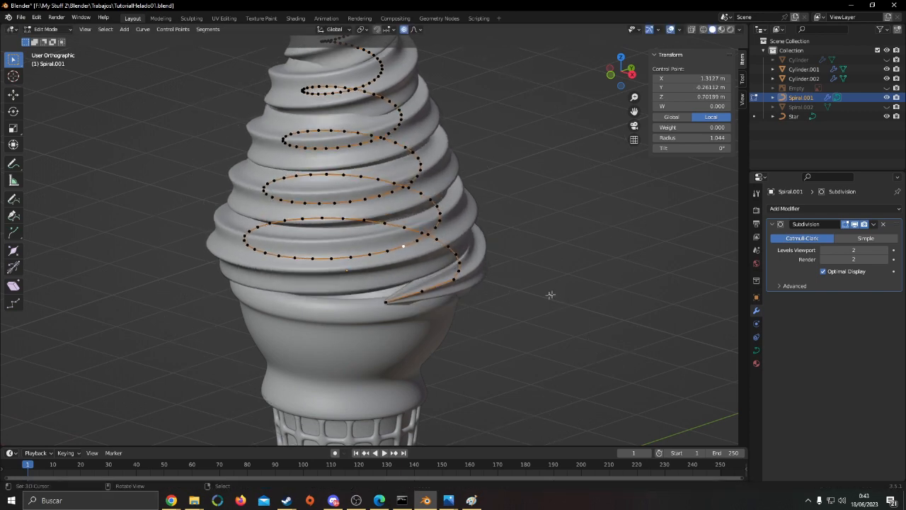
# Move the lower-turn control point about 0.13 m in X, 0.13 m in Y and -0.09 m in Z with proportional size 2.358
pyautogui.moveTo(554, 296); pyautogui.dragTo(526, 316, button='middle')
pyautogui.press('g')
pyautogui.scroll(-4, 534, 323)
pyautogui.click(539, 326)
pyautogui.press('KP_1')
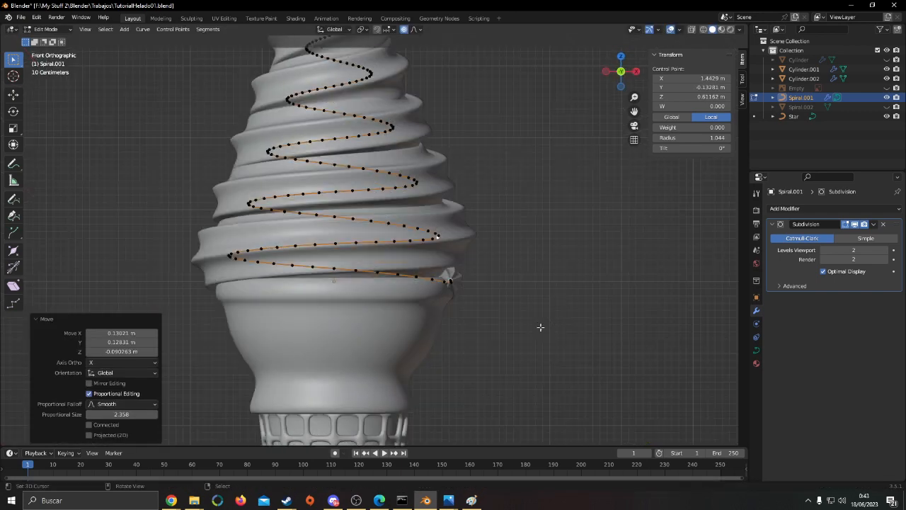
pyautogui.moveTo(498, 270); pyautogui.dragTo(340, 294, button='middle')
pyautogui.press('Tab')
pyautogui.moveTo(489, 288); pyautogui.dragTo(570, 301, button='middle')
# Select all of the spiral's control points and scale them slightly along the Z axis
pyautogui.press('Tab')
pyautogui.press('a')
pyautogui.press('g')
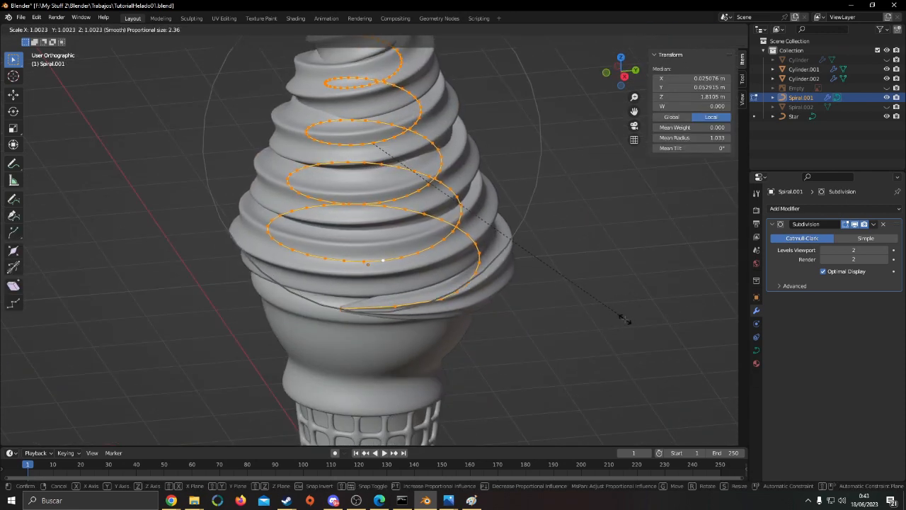
pyautogui.press('z')
pyautogui.click(686, 312)
pyautogui.moveTo(556, 310); pyautogui.dragTo(534, 295, button='middle')
pyautogui.click(449, 284)
pyautogui.moveTo(448, 286); pyautogui.dragTo(546, 348, button='middle')
# Select the spiral's lower end point and move it against the cone rim with proportional editing at different influence sizes
pyautogui.click(319, 324)
pyautogui.scroll(1, 488, 276)
pyautogui.press('g')
pyautogui.scroll(5, 484, 265)
pyautogui.click(489, 280)
pyautogui.press('g')
pyautogui.scroll(-5, 459, 359)
pyautogui.click(465, 345)
# Rotate the spiral's lower end about its end point with proportional editing and check the shape in Object Mode
pyautogui.press('Tab')
pyautogui.press('Tab')
pyautogui.press('r')
pyautogui.scroll(8, 527, 366)
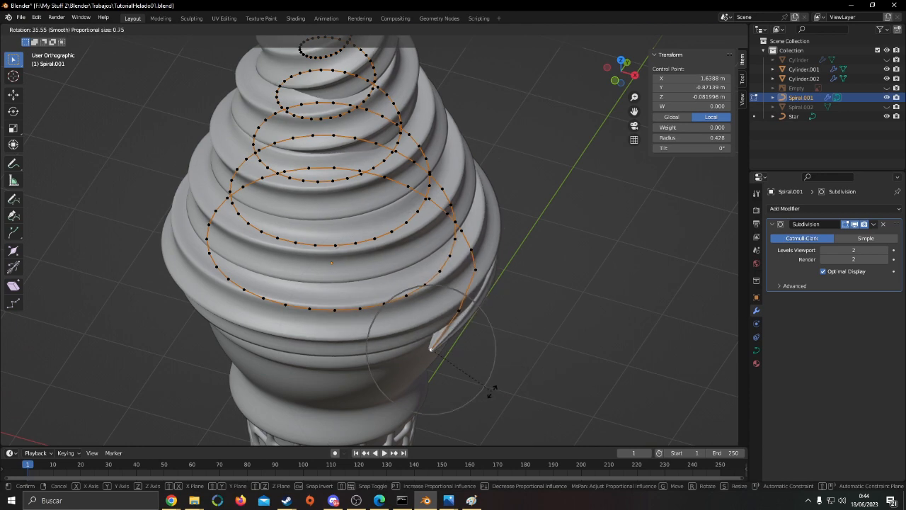
pyautogui.click(418, 345)
pyautogui.moveTo(415, 341); pyautogui.dragTo(456, 340, button='middle')
pyautogui.press('Tab')
# Try moving the spiral's lower end point along the Z axis, and undo the change
pyautogui.press('Tab')
pyautogui.press('g')
pyautogui.press('z')
pyautogui.click(495, 335)
# Check the swirl in Object Mode and try moving its lower end point freely with proportional editing
pyautogui.press('Tab')
pyautogui.hotkey('ctrl', 'z')
pyautogui.hotkey('ctrl', 'z')
pyautogui.press('g')
pyautogui.press('z')
pyautogui.rightClick(486, 368)
pyautogui.press('Tab')
pyautogui.click(568, 365)
pyautogui.scroll(-2, 569, 365)
pyautogui.press('Tab')
pyautogui.press('g')
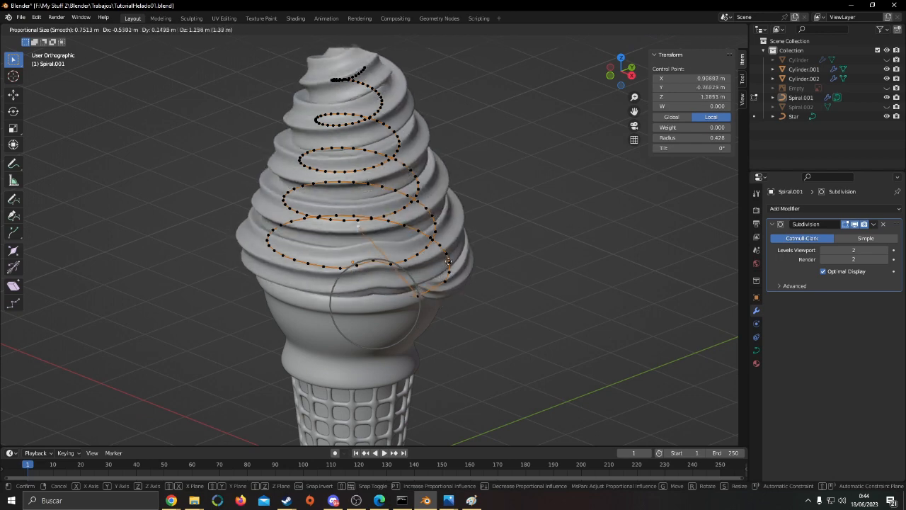
pyautogui.rightClick(439, 347)
# Select the control point at the spiral's upper end
pyautogui.moveTo(502, 333); pyautogui.dragTo(542, 290, button='middle')
pyautogui.moveTo(492, 143); pyautogui.dragTo(453, 273, button='middle')
pyautogui.moveTo(489, 297); pyautogui.dragTo(459, 381, button='middle')
pyautogui.scroll(3, 464, 329)
pyautogui.scroll(2, 454, 379)
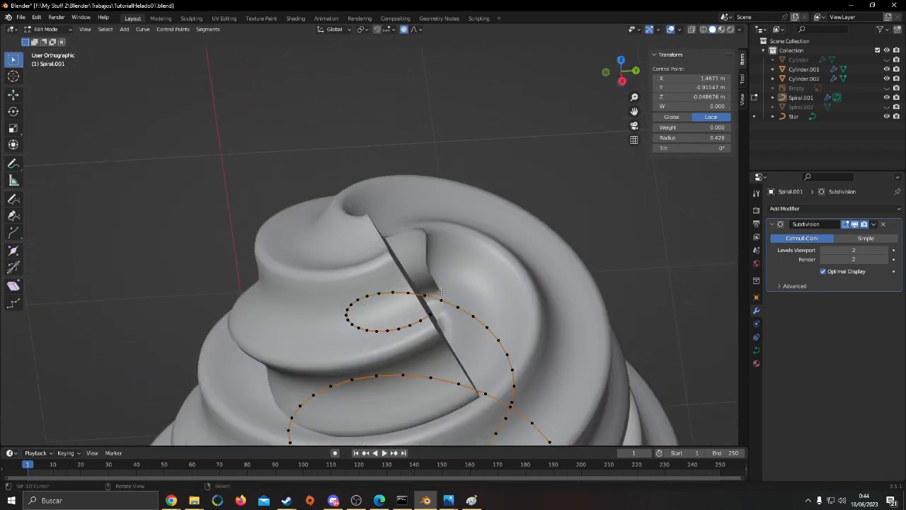
pyautogui.moveTo(410, 294); pyautogui.dragTo(435, 299, button='middle')
pyautogui.moveTo(545, 323); pyautogui.dragTo(570, 289, button='middle')
# Try scaling the control points around the spiral's upper end with proportional editing, and undo the scaling
pyautogui.press('s')
pyautogui.scroll(7, 521, 292)
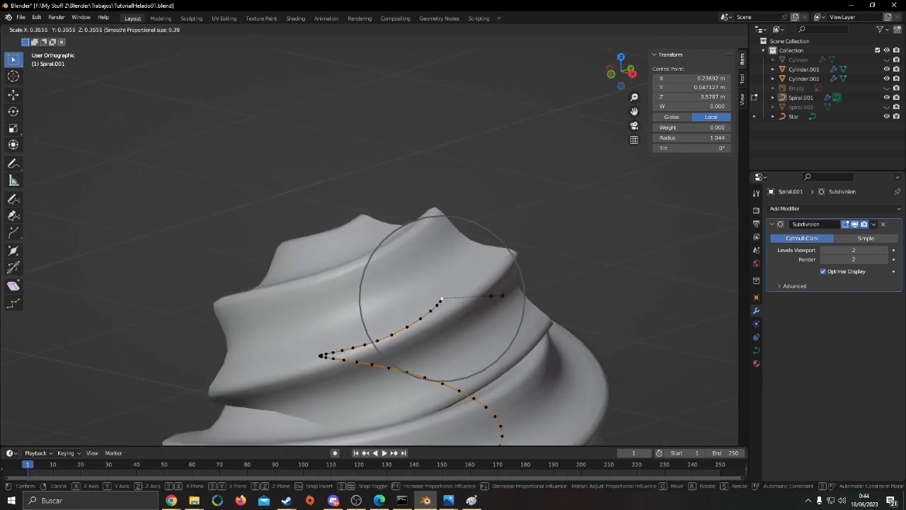
pyautogui.click(481, 304)
pyautogui.moveTo(479, 305); pyautogui.dragTo(407, 315, button='middle')
pyautogui.scroll(-3, 453, 312)
pyautogui.press('s')
pyautogui.scroll(-8, 538, 319)
pyautogui.rightClick(591, 314)
pyautogui.hotkey('ctrl', 'z')
pyautogui.hotkey('ctrl', 'z')
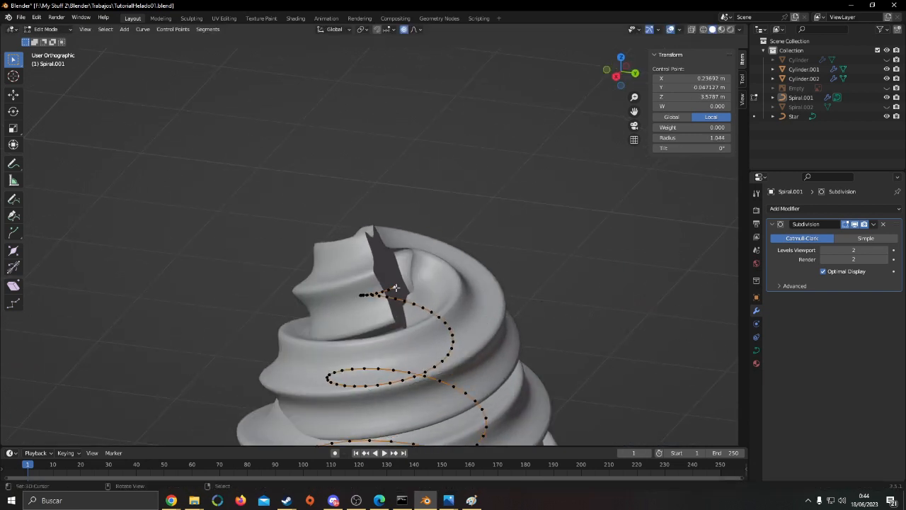
# Shrink the spiral's upper end point to a radius of about 0.44 and raise it about 1.03 m along Z proportionally
pyautogui.hotkey('alt', 's')
pyautogui.click(493, 311)
pyautogui.press('g')
pyautogui.press('z')
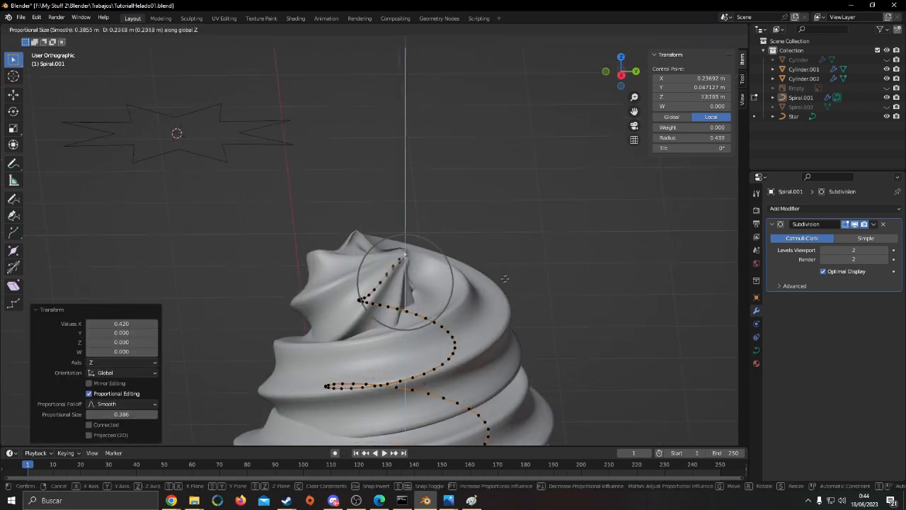
pyautogui.click(584, 186)
# Shrink the spiral's upper end point to a radius of about 0.385 and move the tip freely with proportional editing over a wider influence area
pyautogui.hotkey('alt', 's')
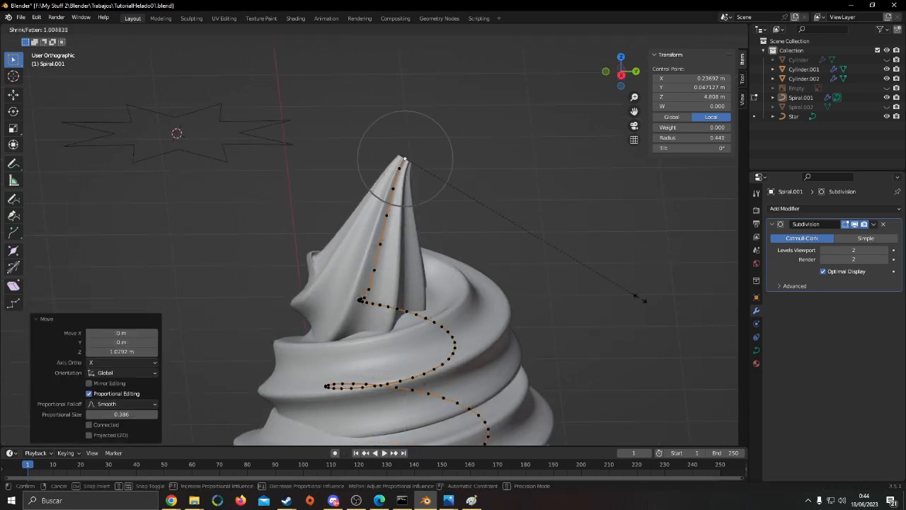
pyautogui.click(607, 284)
pyautogui.moveTo(608, 284); pyautogui.dragTo(482, 285, button='middle')
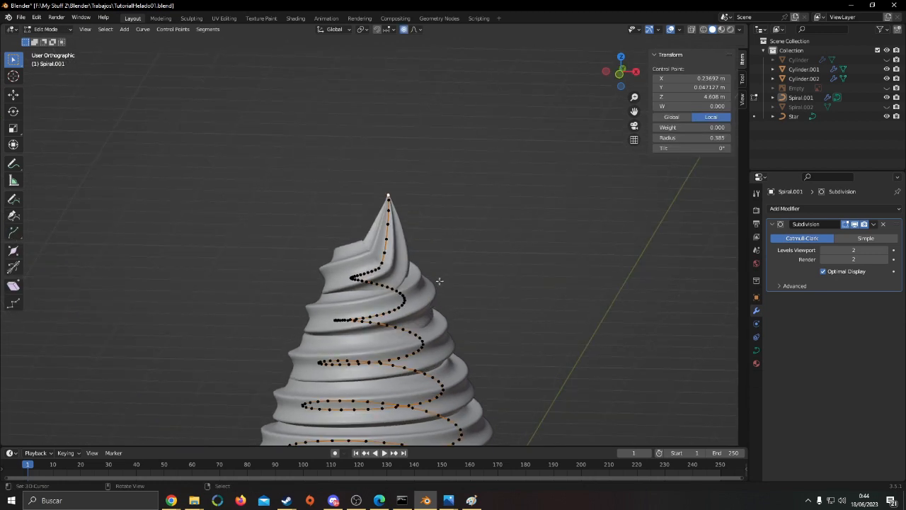
pyautogui.press('g')
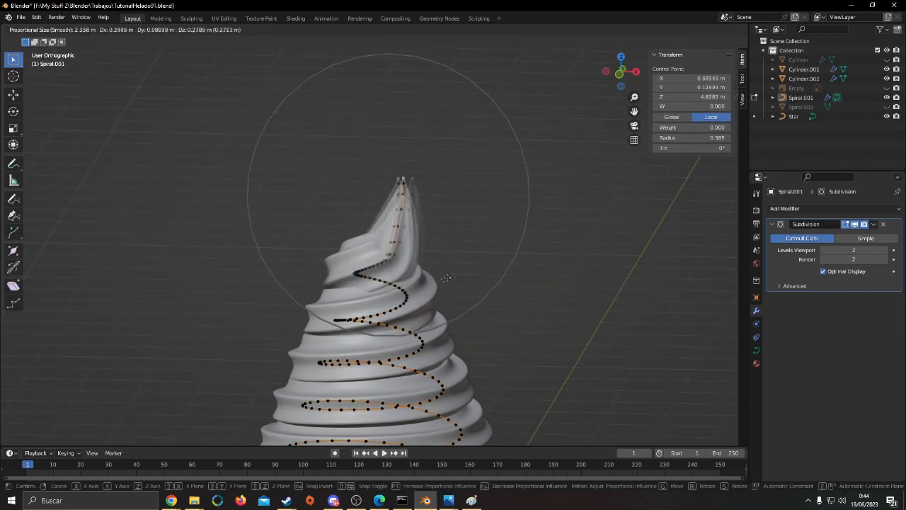
pyautogui.click(435, 245)
pyautogui.press('g')
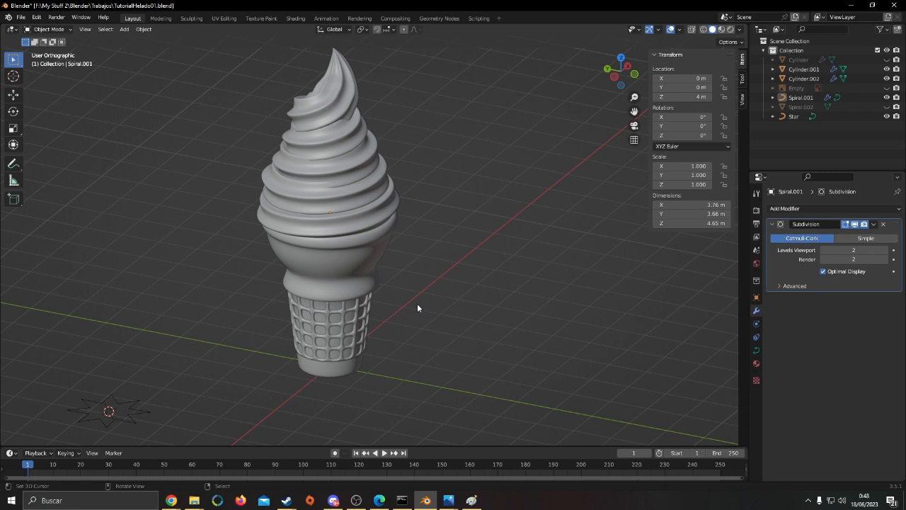
# Place the 3D cursor on the empty area beside the finished ice cream and save the file
pyautogui.moveTo(460, 284); pyautogui.dragTo(437, 275, button='middle')
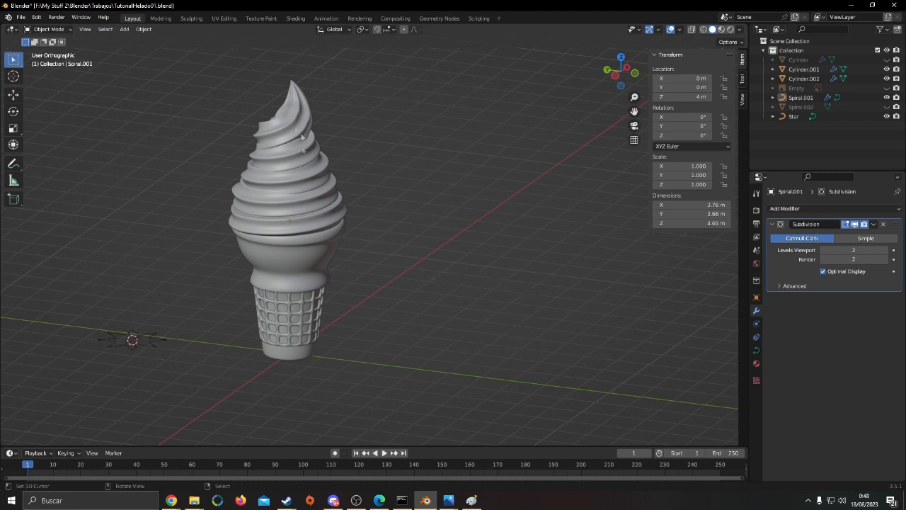
pyautogui.moveTo(494, 263); pyautogui.dragTo(506, 300, button='middle')
pyautogui.scroll(-1, 543, 285)
pyautogui.keyDown('shift'); pyautogui.moveTo(560, 280); pyautogui.dragTo(513, 271, button='middle'); pyautogui.keyUp('shift')
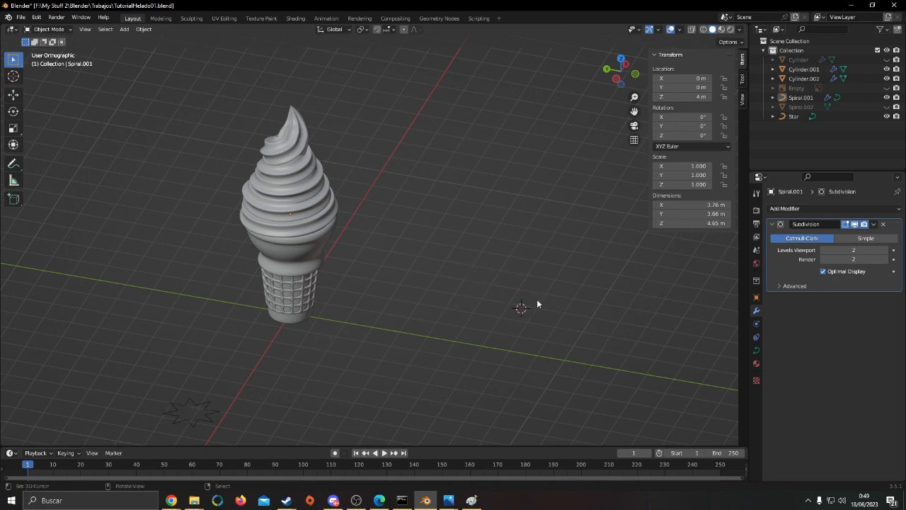
pyautogui.hotkey('shift', 'a')
pyautogui.moveTo(556, 291)
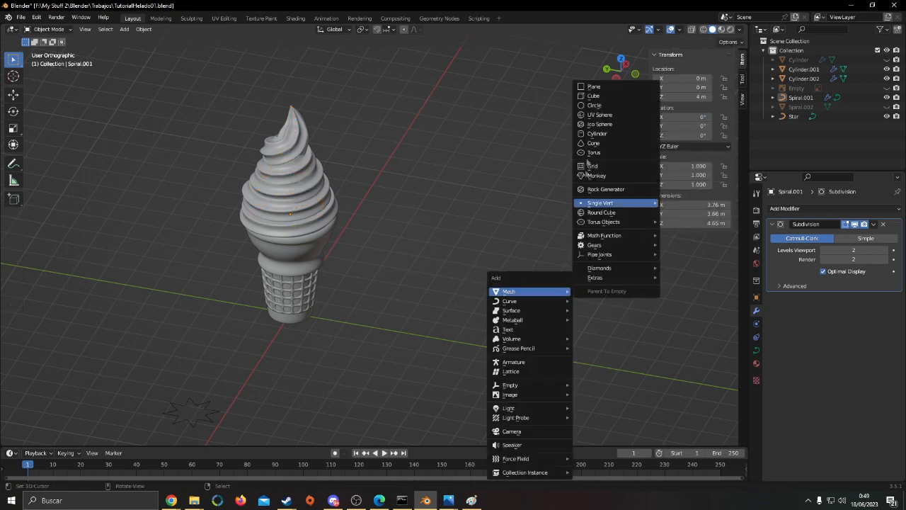
pyautogui.press('Escape')
pyautogui.hotkey('ctrl', 's')
# Add a mesh cylinder with 20 vertices at the 3D cursor beside the ice cream
pyautogui.hotkey('shift', 'a')
pyautogui.moveTo(545, 198)
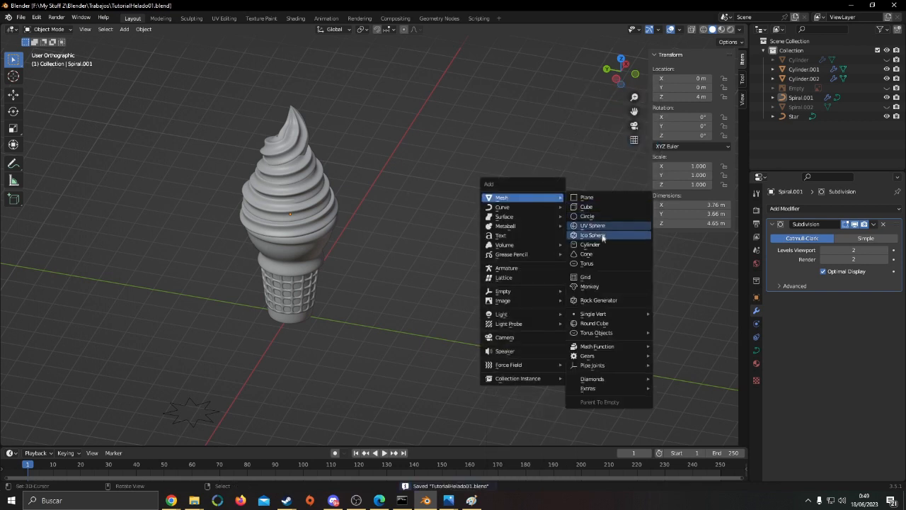
pyautogui.click(604, 243)
pyautogui.keyDown('shift'); pyautogui.moveTo(604, 249); pyautogui.dragTo(472, 228, button='middle'); pyautogui.keyUp('shift')
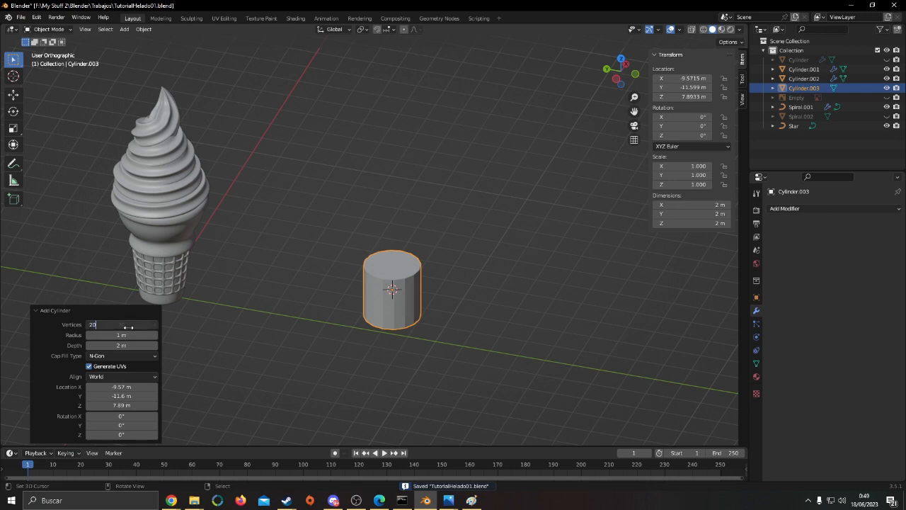
pyautogui.scroll(6, 418, 267)
pyautogui.keyDown('shift'); pyautogui.moveTo(380, 345); pyautogui.dragTo(328, 257, button='middle'); pyautogui.keyUp('shift')
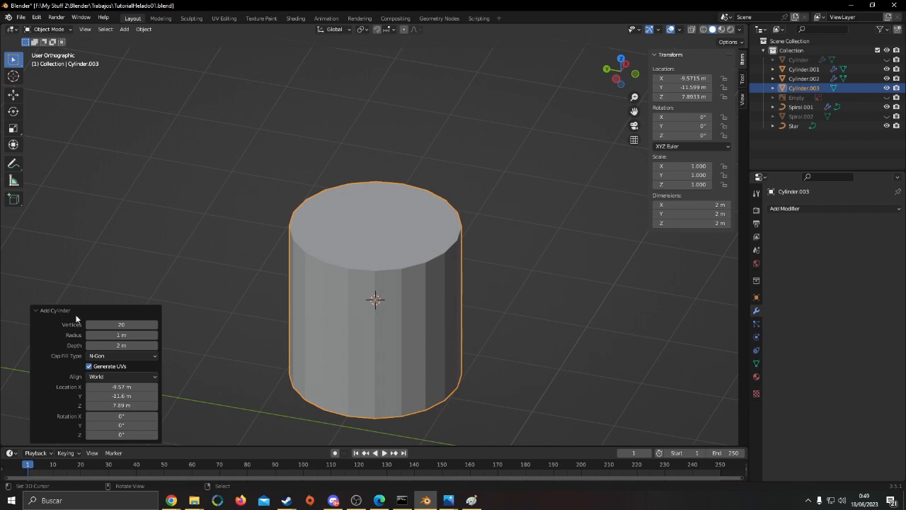
# Open the new cylinder's mesh for editing in a see-through front view
pyautogui.scroll(-7, 394, 332)
pyautogui.press('Tab')
pyautogui.press('KP_1')
pyautogui.hotkey('alt', 'z')
# Try to rotate the cylinder's mesh by 90 degrees
pyautogui.press('s')
pyautogui.press('z')
pyautogui.press('Escape')
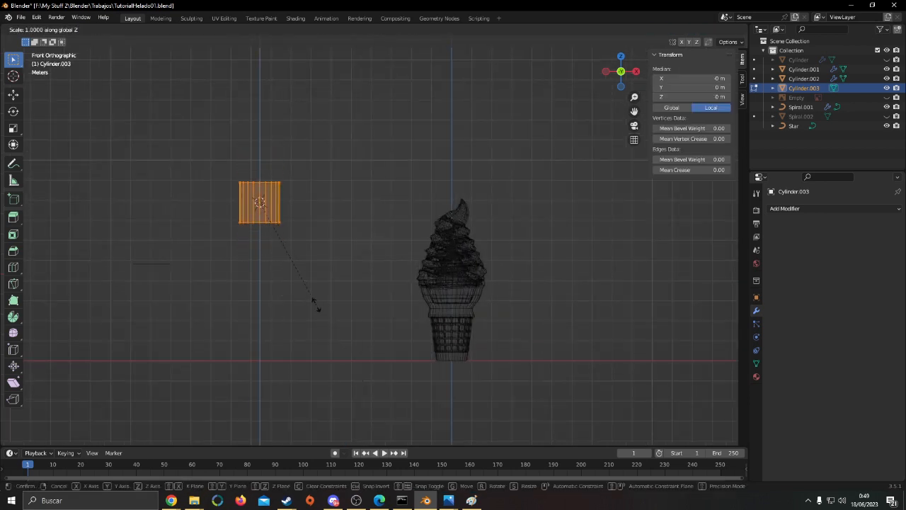
pyautogui.press('Escape')
pyautogui.write('90')
pyautogui.press('Return')
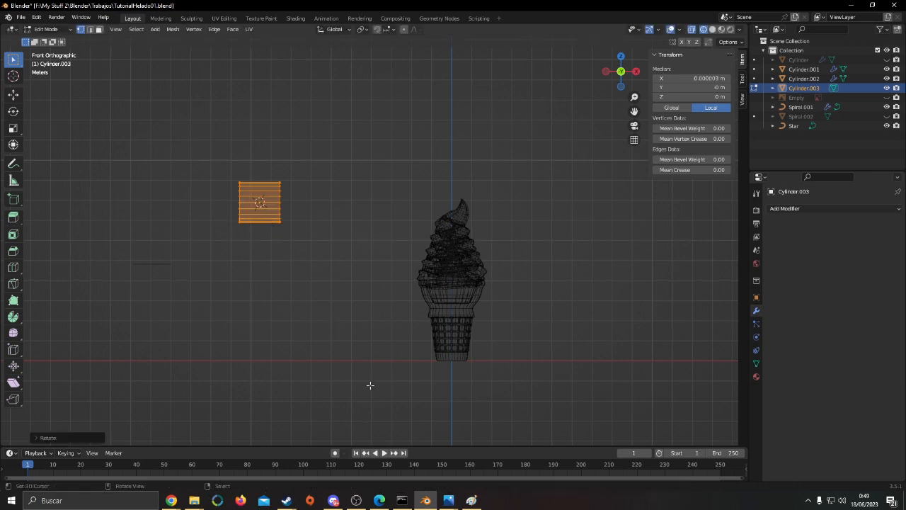
# Stretch the cylinder's mesh along Z to more than double its height
pyautogui.press('s')
pyautogui.press('z')
pyautogui.click(377, 365)
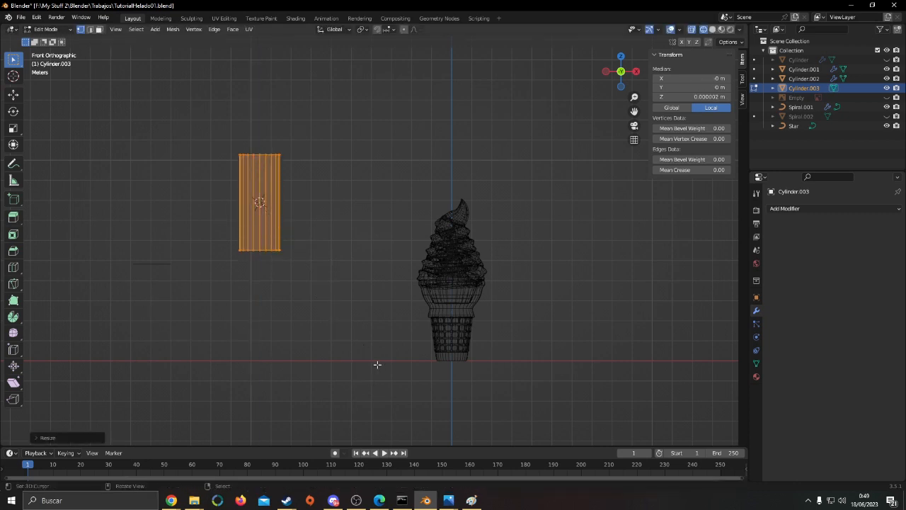
pyautogui.press('KP_3')
pyautogui.hotkey('shift', 'z')
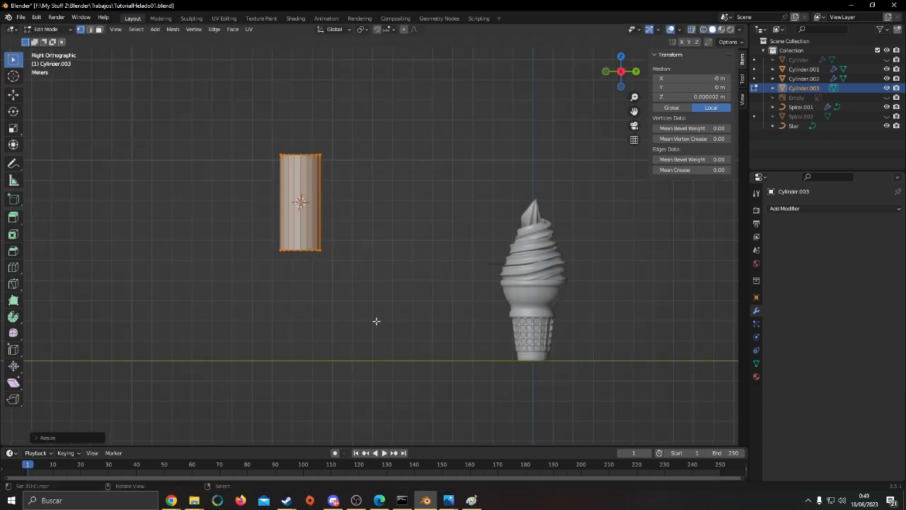
# Stretch the cylinder's mesh further along Z to a height of about 5.93 m
pyautogui.press('KP_1')
pyautogui.keyDown('shift'); pyautogui.moveTo(401, 293); pyautogui.dragTo(457, 326, button='middle'); pyautogui.keyUp('shift')
pyautogui.hotkey('shift', 'z')
pyautogui.scroll(3, 336, 262)
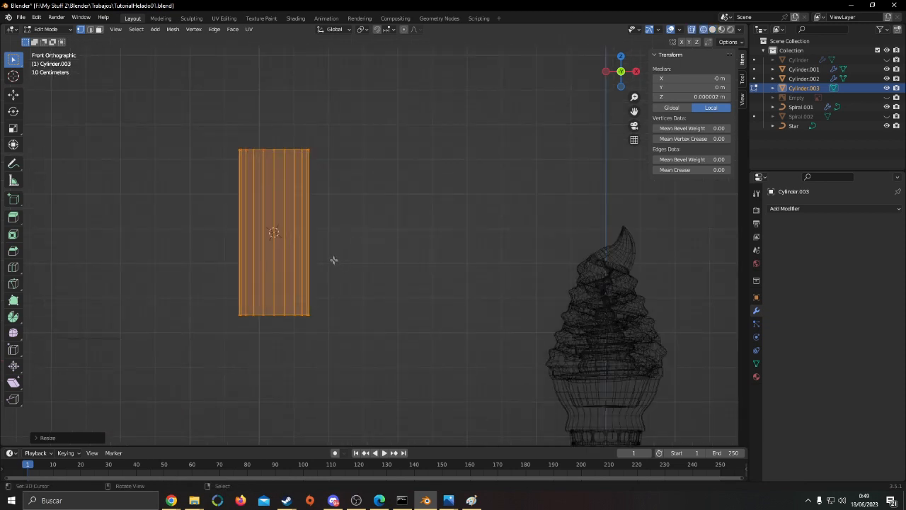
pyautogui.hotkey('shift', 'z')
pyautogui.hotkey('shift', 'z')
pyautogui.click(99, 29)
pyautogui.press('s')
pyautogui.press('z')
pyautogui.click(375, 220)
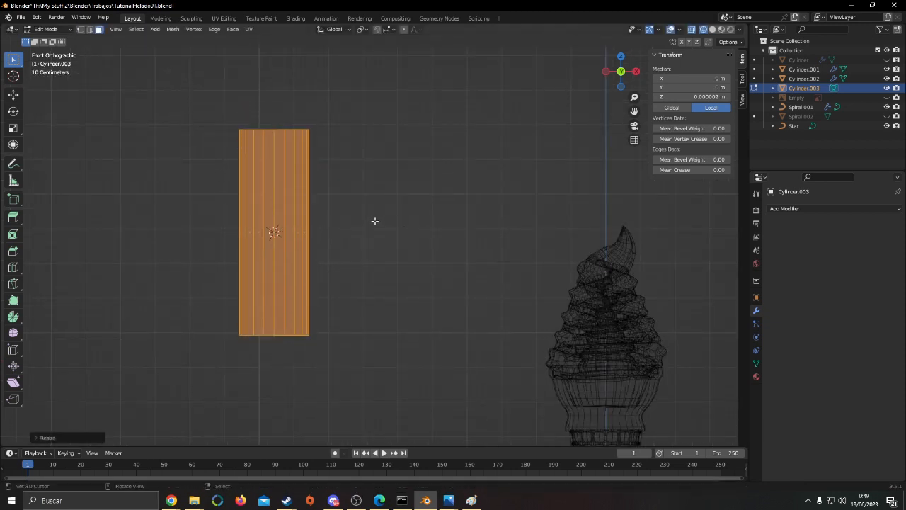
# Bevel the cylinder's top and bottom faces by about 0.84 m with several segments to round it into a capsule
pyautogui.hotkey('alt', 'a')
pyautogui.click(274, 124)
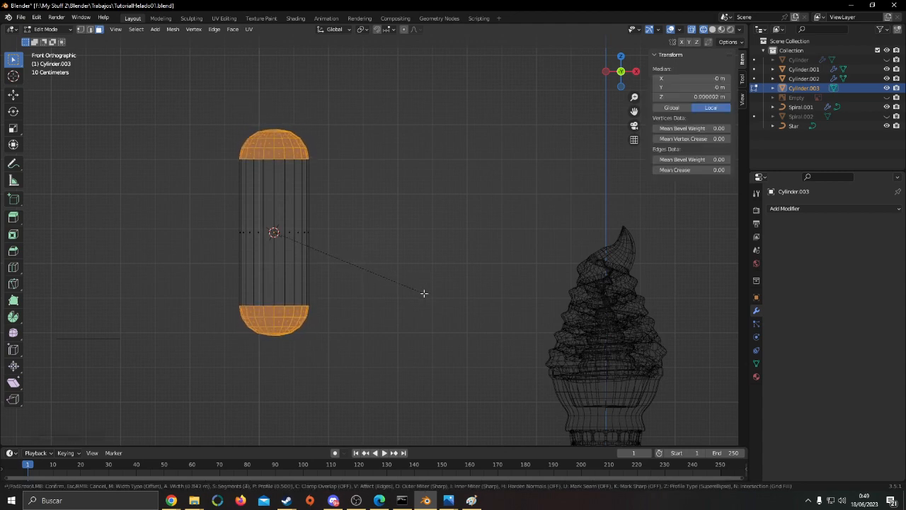
pyautogui.click(423, 292)
pyautogui.press('Tab')
# Apply smooth shading to the capsule
pyautogui.hotkey('shift', 'z')
pyautogui.moveTo(461, 298); pyautogui.dragTo(474, 329, button='middle')
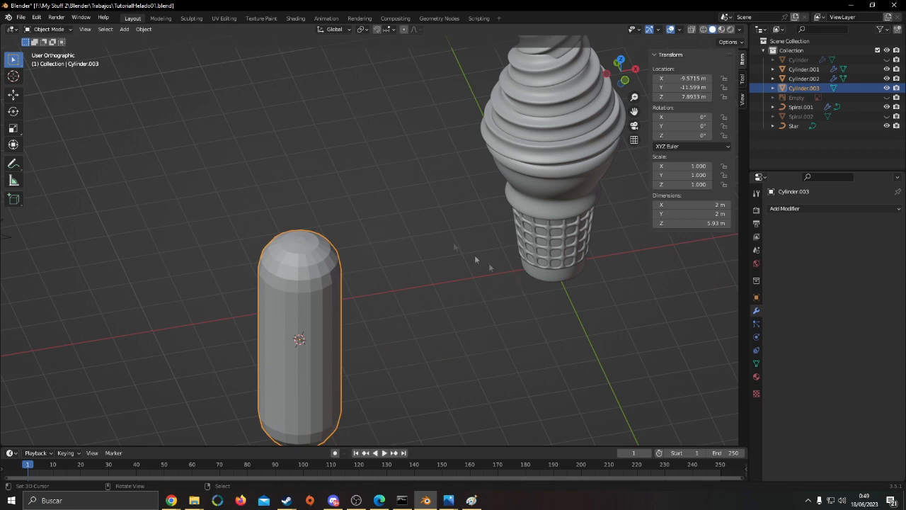
pyautogui.click(144, 29)
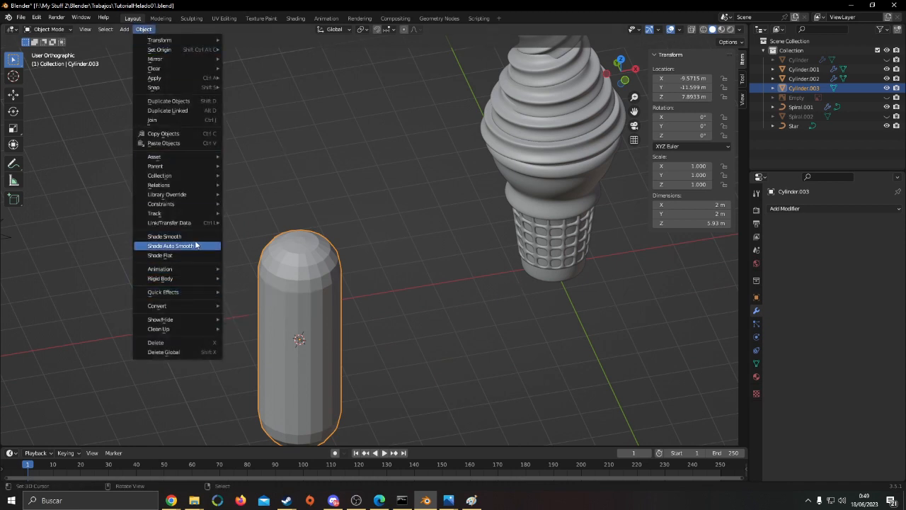
pyautogui.click(196, 245)
pyautogui.click(149, 31)
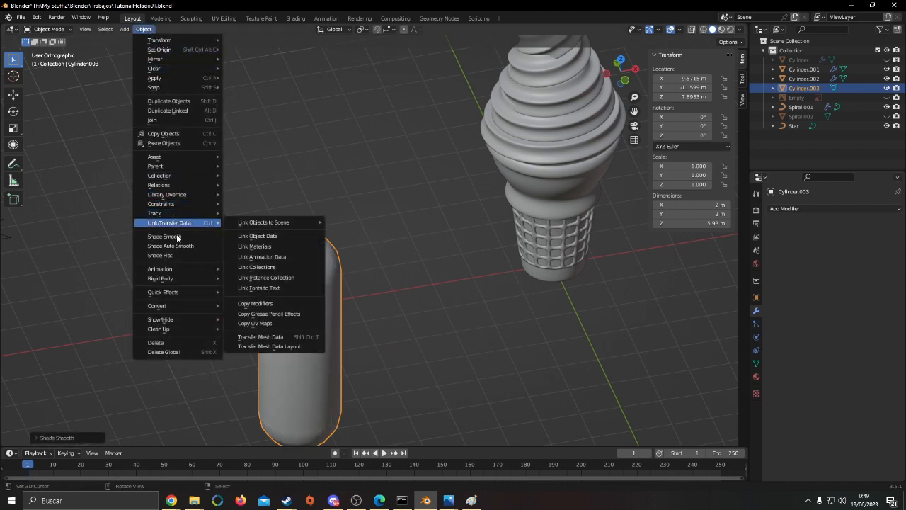
pyautogui.click(177, 237)
# Duplicate the capsule and move the copy along X, away from the ice cream
pyautogui.scroll(-3, 283, 247)
pyautogui.moveTo(340, 264); pyautogui.dragTo(440, 220, button='middle')
pyautogui.hotkey('shift', 'd')
pyautogui.rightClick(425, 202)
pyautogui.press('Tab')
pyautogui.click(520, 242)
pyautogui.press('a')
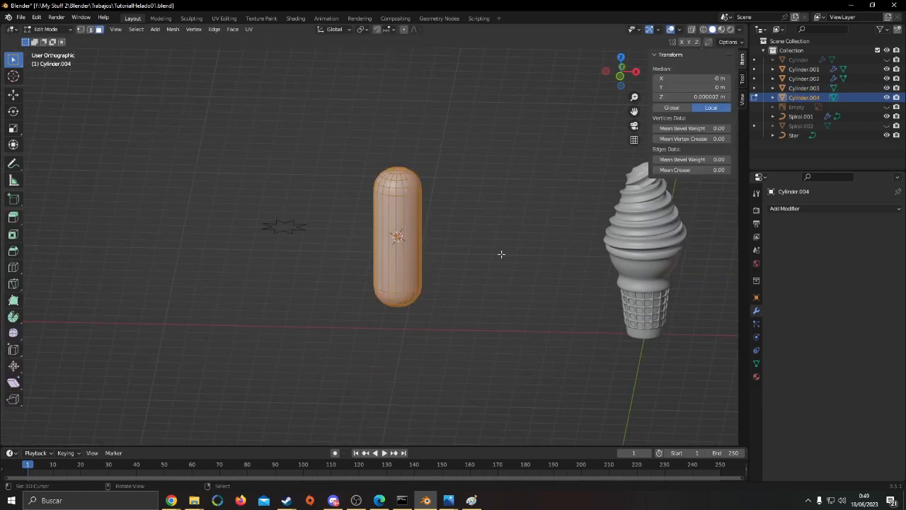
pyautogui.press('Tab')
pyautogui.press('g')
pyautogui.press('x')
pyautogui.click(403, 259)
# Shrink the copied capsule's mesh into a thin stick and scale it along Z to about the original capsule's height
pyautogui.moveTo(403, 259)
pyautogui.mouseDown(button='middle')
pyautogui.moveTo(373, 279)
pyautogui.moveTo(413, 274)
pyautogui.moveTo(401, 274)
pyautogui.mouseUp(button='middle')
pyautogui.scroll(1, 372, 278)
pyautogui.press('Tab')
pyautogui.hotkey('alt', 's')
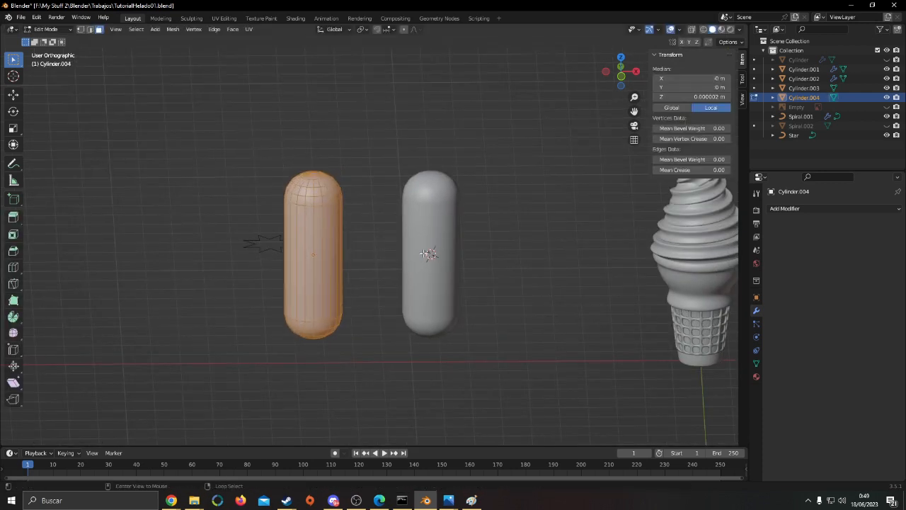
pyautogui.click(415, 256)
pyautogui.press('s')
pyautogui.press('z')
pyautogui.click(444, 269)
pyautogui.hotkey('alt', 'a')
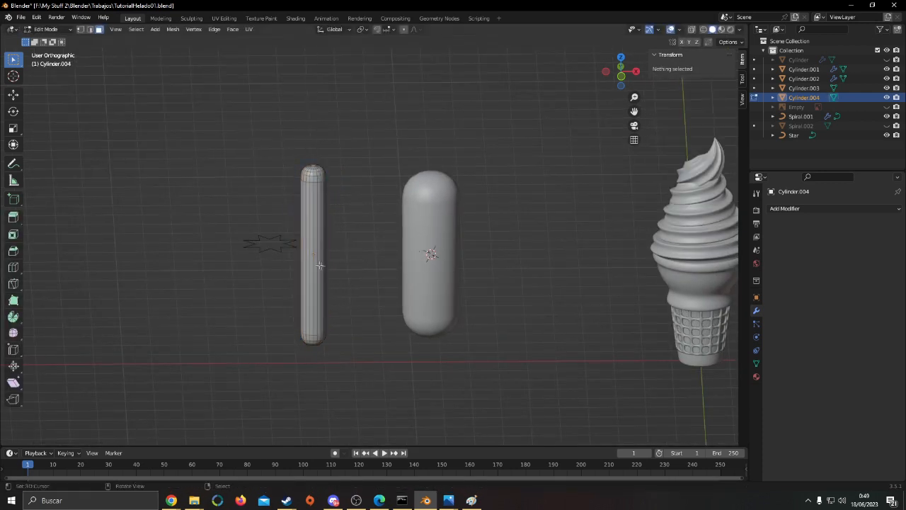
# Duplicate the thin stick in place and open the new copy's mesh for editing
pyautogui.press('Tab')
pyautogui.moveTo(426, 249); pyautogui.dragTo(409, 251, button='middle')
pyautogui.press('Tab')
pyautogui.press('a')
pyautogui.hotkey('alt', 'a')
pyautogui.press('a')
pyautogui.press('Tab')
pyautogui.hotkey('shift', 'd')
pyautogui.rightClick(500, 290)
pyautogui.press('Tab')
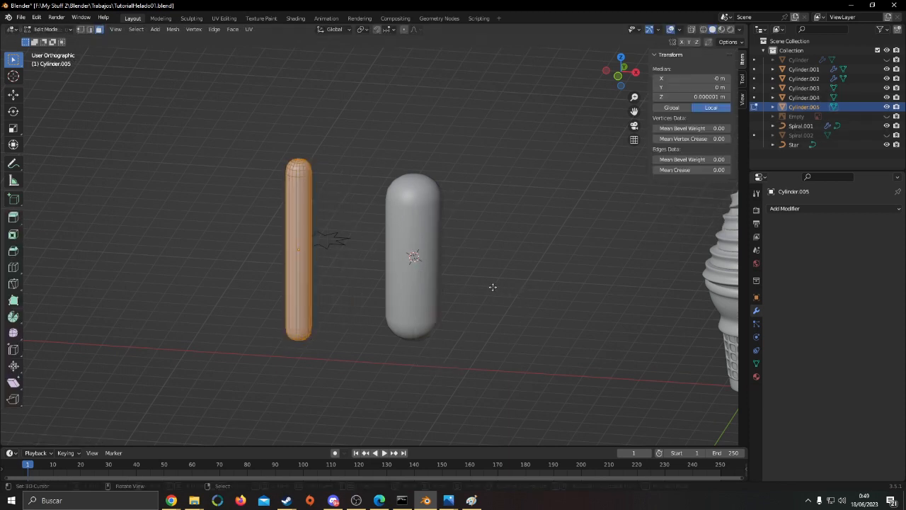
# Make further capsule copies with varied thickness, bend and length, forming a row of five sprinkles along X
pyautogui.hotkey('shift', 'd')
pyautogui.click(335, 284)
pyautogui.keyDown('shift'); pyautogui.moveTo(297, 280); pyautogui.dragTo(499, 280, button='middle'); pyautogui.keyUp('shift')
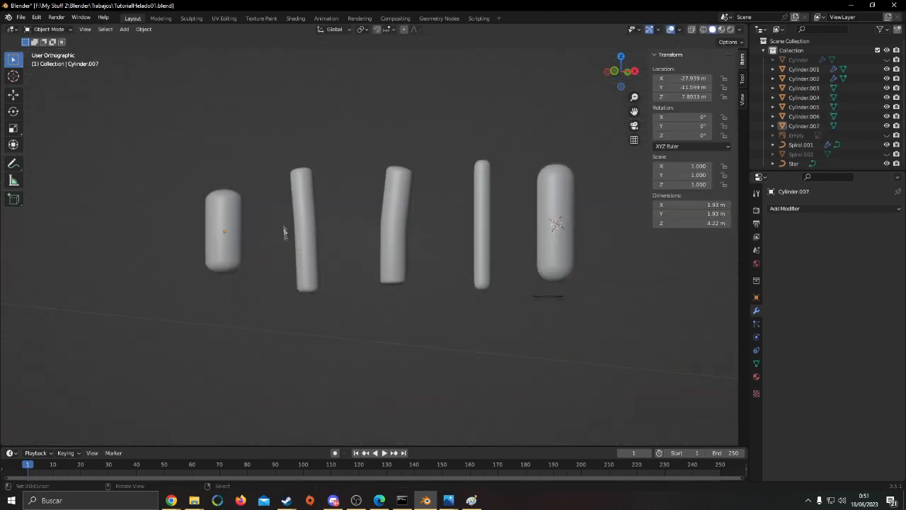
pyautogui.keyDown('shift'); pyautogui.moveTo(436, 243); pyautogui.dragTo(434, 318, button='middle'); pyautogui.keyUp('shift')
pyautogui.scroll(-4, 404, 234)
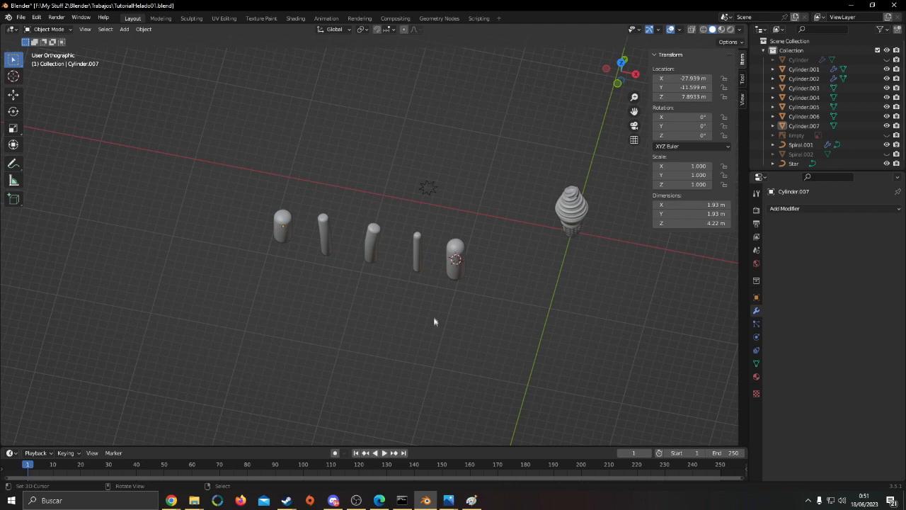
# Move the star profile curve along X away from the sprinkles, to about X -39.76 m
pyautogui.click(446, 192)
pyautogui.moveTo(465, 214); pyautogui.dragTo(482, 216, button='middle')
pyautogui.press('g')
pyautogui.press('x')
pyautogui.click(244, 237)
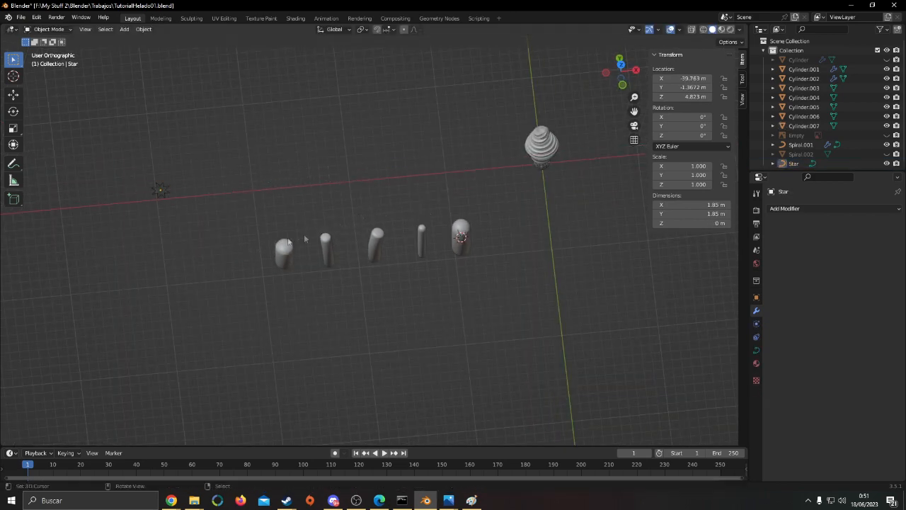
# Select all five sprinkles with Circle Select and move them together along positive X
pyautogui.hotkey('alt', 'a')
pyautogui.hotkey('shift', 'z')
pyautogui.press('c')
pyautogui.moveTo(293, 282); pyautogui.dragTo(481, 284)
pyautogui.rightClick(521, 284)
pyautogui.hotkey('shift', 'z')
pyautogui.keyDown('shift'); pyautogui.moveTo(493, 272); pyautogui.dragTo(340, 262, button='middle'); pyautogui.keyUp('shift')
pyautogui.moveTo(340, 262); pyautogui.dragTo(283, 278, button='middle')
pyautogui.press('g')
pyautogui.press('x')
pyautogui.click(728, 259)
# Move the five selected sprinkles farther along X, well clear of the ice cream on its positive X side
pyautogui.keyDown('shift'); pyautogui.moveTo(497, 270); pyautogui.dragTo(357, 317, button='middle'); pyautogui.keyUp('shift')
pyautogui.moveTo(357, 317); pyautogui.dragTo(311, 301, button='middle')
pyautogui.press('g')
pyautogui.press('x')
pyautogui.click(645, 289)
pyautogui.keyDown('shift'); pyautogui.moveTo(645, 289); pyautogui.dragTo(400, 276, button='middle'); pyautogui.keyUp('shift')
pyautogui.moveTo(400, 276); pyautogui.dragTo(451, 273, button='middle')
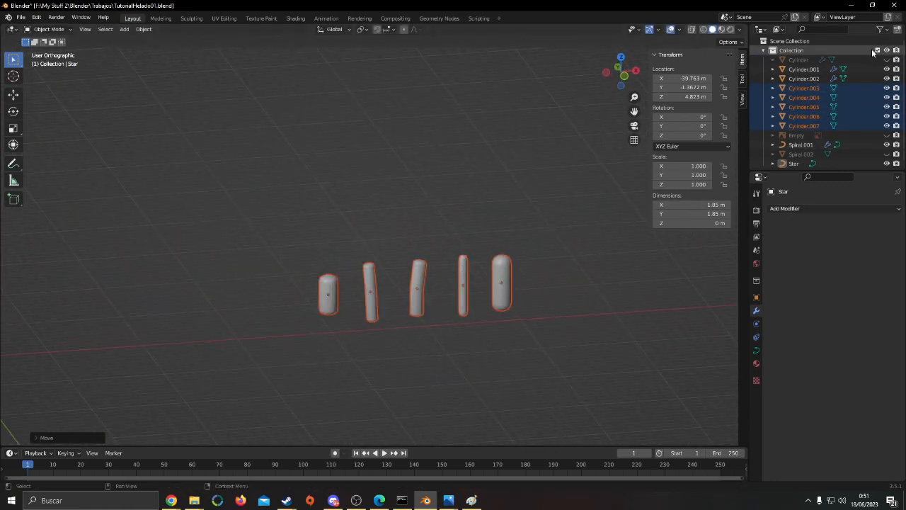
# Put the five sprinkle objects into a new collection and name it sprinkles
pyautogui.click(898, 31)
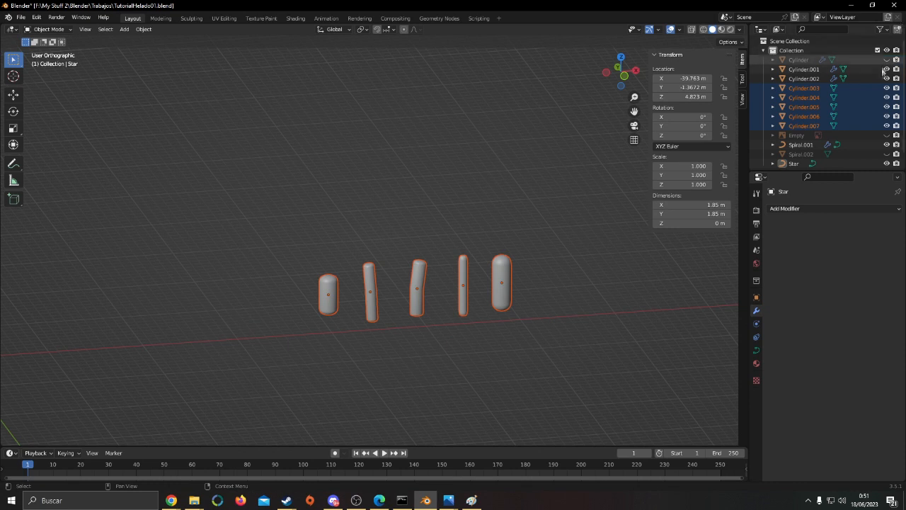
pyautogui.scroll(-1, 850, 105)
pyautogui.moveTo(795, 85); pyautogui.dragTo(792, 160)
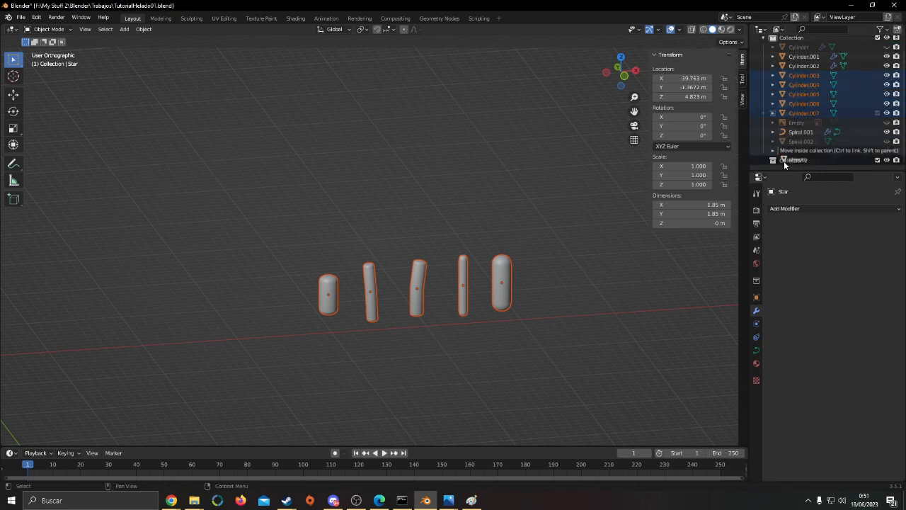
pyautogui.doubleClick(793, 113)
pyautogui.write('pa')
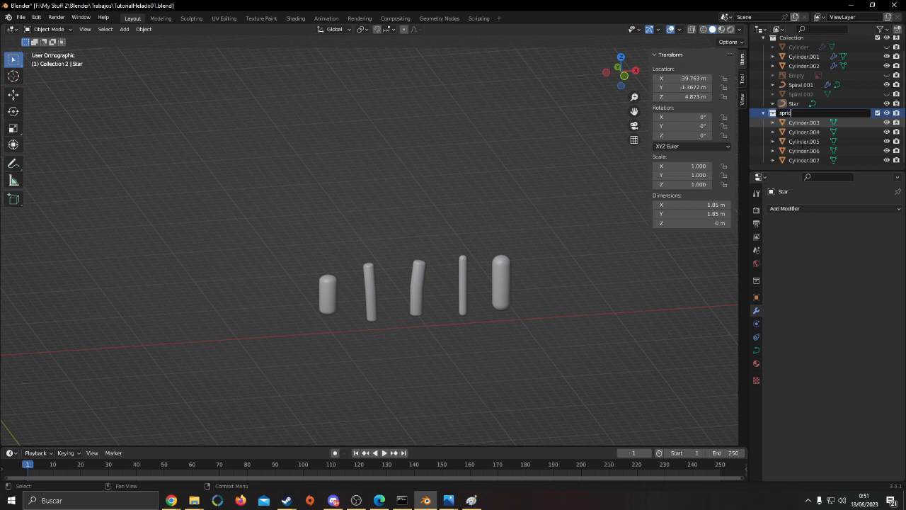
pyautogui.write('rinkles')
pyautogui.press('Return')
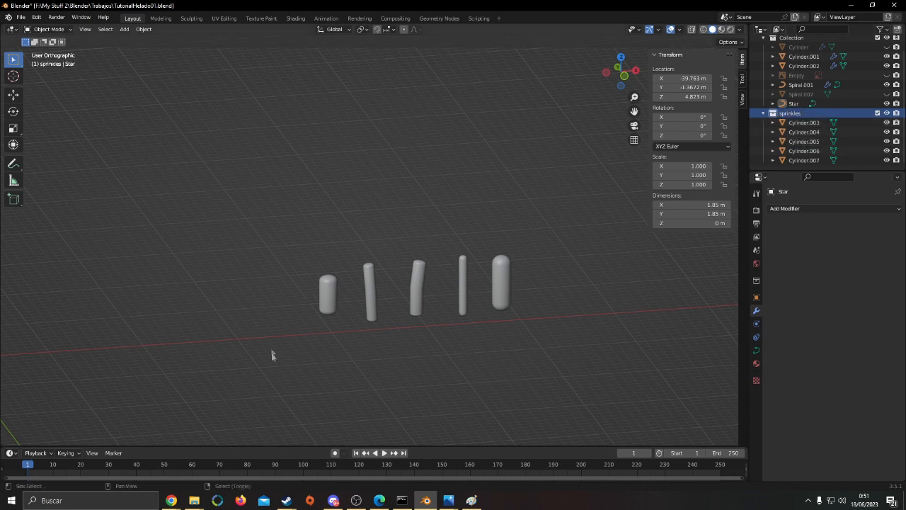
# Save the file and select the soft-serve swirl
pyautogui.keyDown('shift'); pyautogui.moveTo(298, 312); pyautogui.dragTo(407, 251, button='middle'); pyautogui.keyUp('shift')
pyautogui.click(440, 237)
pyautogui.keyDown('shift'); pyautogui.moveTo(132, 246); pyautogui.dragTo(300, 248, button='middle'); pyautogui.keyUp('shift')
pyautogui.click(300, 254)
pyautogui.hotkey('ctrl', 's')
pyautogui.click(238, 257)
pyautogui.keyDown('shift'); pyautogui.moveTo(434, 271); pyautogui.dragTo(553, 255, button='middle'); pyautogui.keyUp('shift')
pyautogui.scroll(9, 358, 271)
pyautogui.keyDown('shift'); pyautogui.moveTo(390, 250); pyautogui.dragTo(680, 336, button='middle'); pyautogui.keyUp('shift')
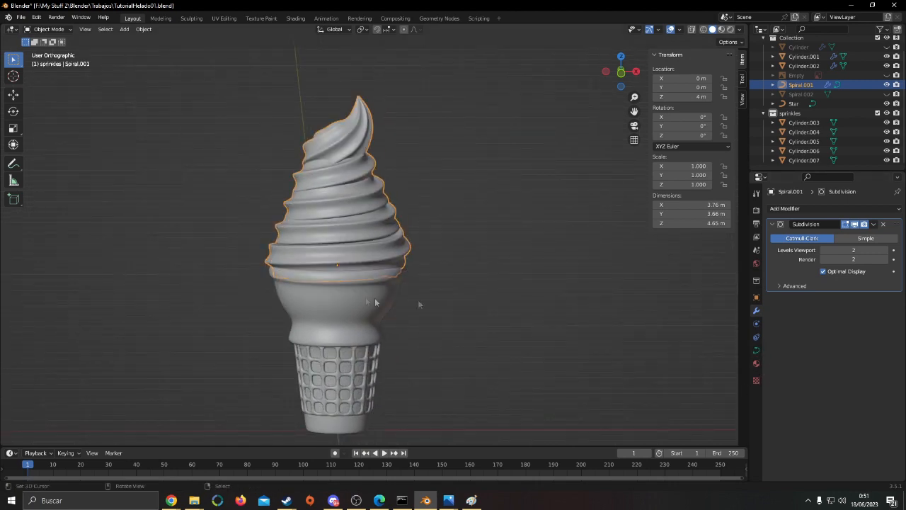
pyautogui.scroll(-8, 536, 309)
pyautogui.scroll(4, 536, 309)
pyautogui.keyDown('shift'); pyautogui.moveTo(536, 308); pyautogui.dragTo(494, 296, button='middle'); pyautogui.keyUp('shift')
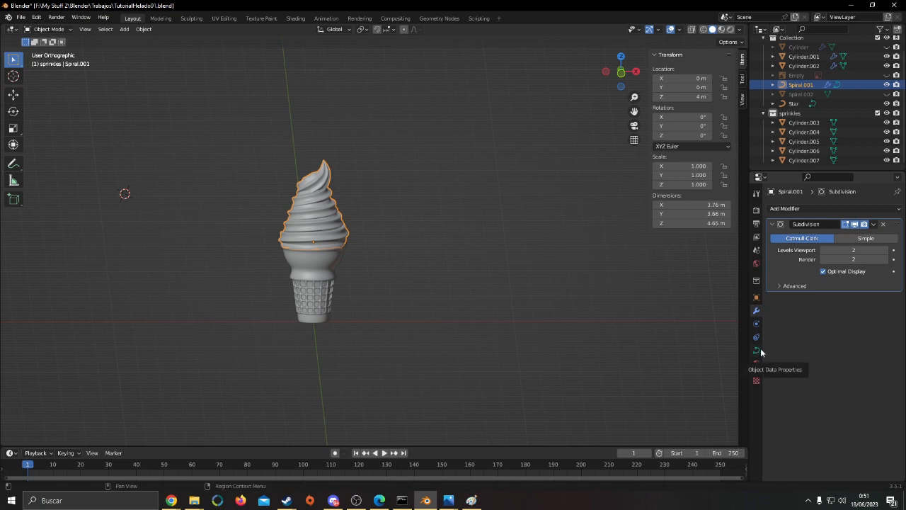
pyautogui.scroll(4, 611, 305)
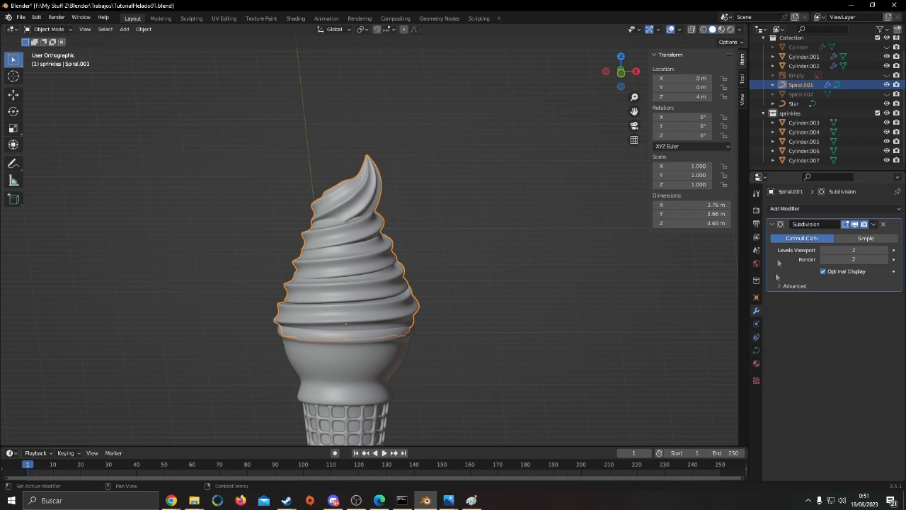
pyautogui.click(782, 209)
pyautogui.click(782, 211)
pyautogui.moveTo(469, 287); pyautogui.dragTo(474, 274, button='middle')
pyautogui.scroll(-4, 489, 265)
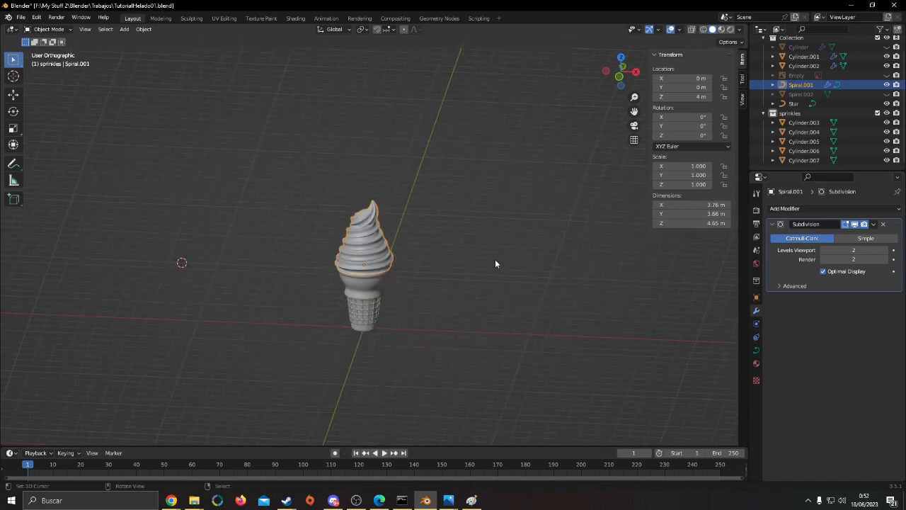
pyautogui.scroll(2, 490, 265)
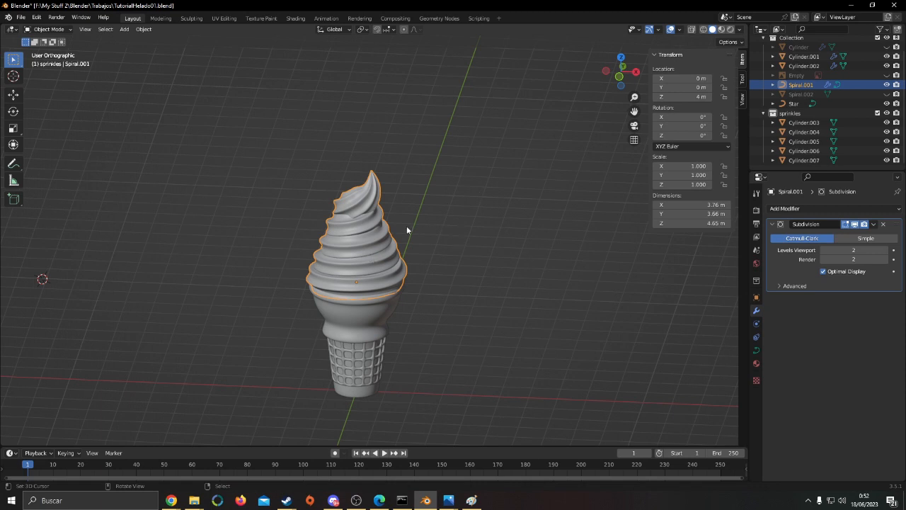
pyautogui.press('Tab')
pyautogui.scroll(4, 422, 171)
pyautogui.click(391, 235)
pyautogui.press('g')
pyautogui.rightClick(529, 248)
pyautogui.press('Tab')
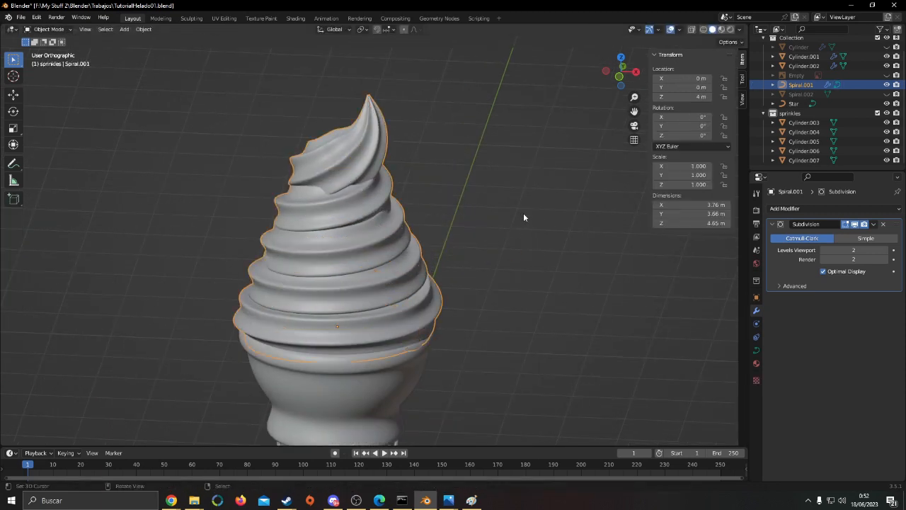
# Duplicate the swirl curve in place and hide the original Spiral.001
pyautogui.scroll(-5, 511, 218)
pyautogui.hotkey('shift', 'd')
pyautogui.rightClick(500, 324)
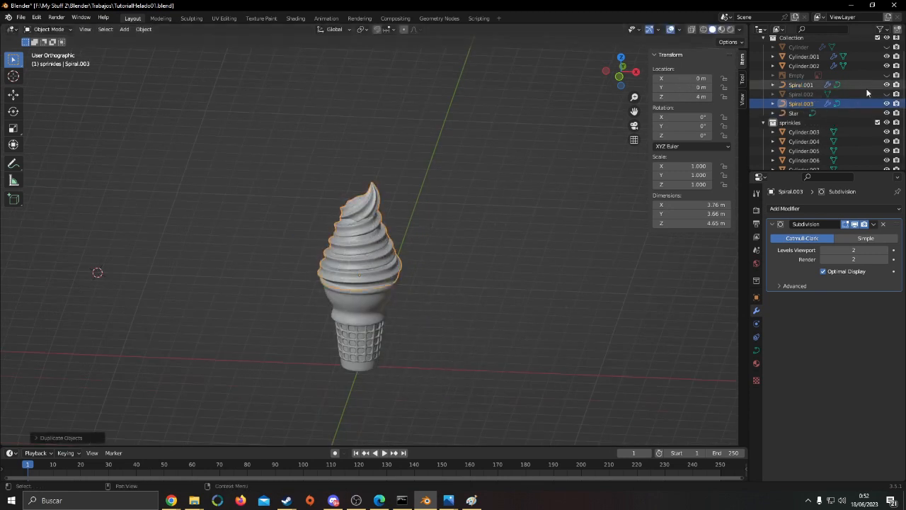
pyautogui.click(886, 85)
pyautogui.press('g')
pyautogui.rightClick(418, 263)
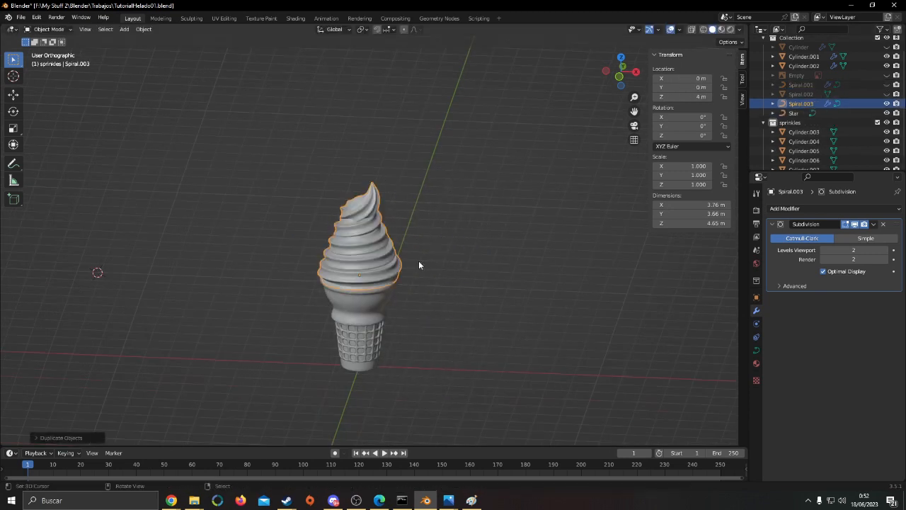
# Convert the duplicated swirl curve to a mesh
pyautogui.scroll(3, 419, 261)
pyautogui.press('F3')
pyautogui.write('cop')
pyautogui.press('BackSpace')
pyautogui.write('nver')
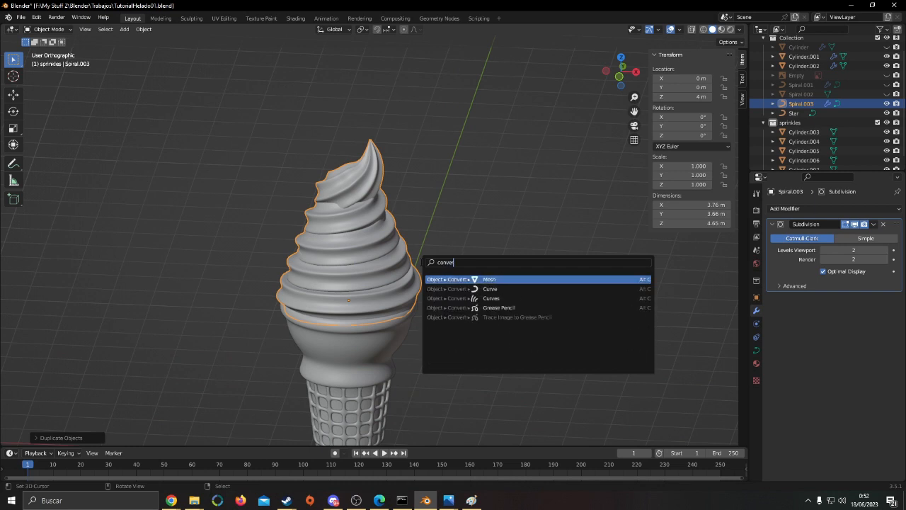
pyautogui.press('Return')
# Add a Subdivision Surface modifier to the converted swirl mesh
pyautogui.scroll(3, 423, 262)
pyautogui.click(815, 208)
pyautogui.click(718, 381)
pyautogui.moveTo(664, 279); pyautogui.dragTo(396, 293, button='middle')
pyautogui.click(605, 269)
pyautogui.click(396, 293)
pyautogui.press('Tab')
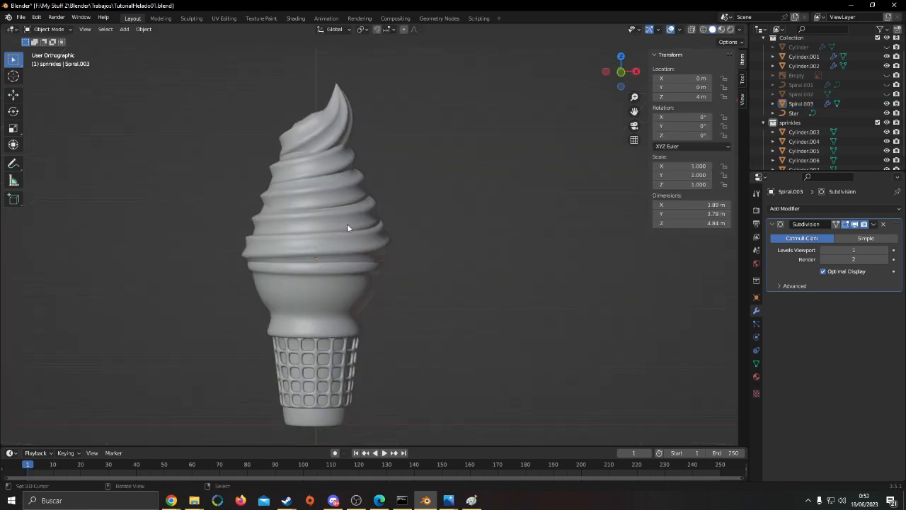
# Add a hair particle system to the swirl mesh and enable its Advanced settings
pyautogui.click(360, 247)
pyautogui.scroll(-2, 361, 248)
pyautogui.moveTo(361, 247); pyautogui.dragTo(737, 350, button='middle')
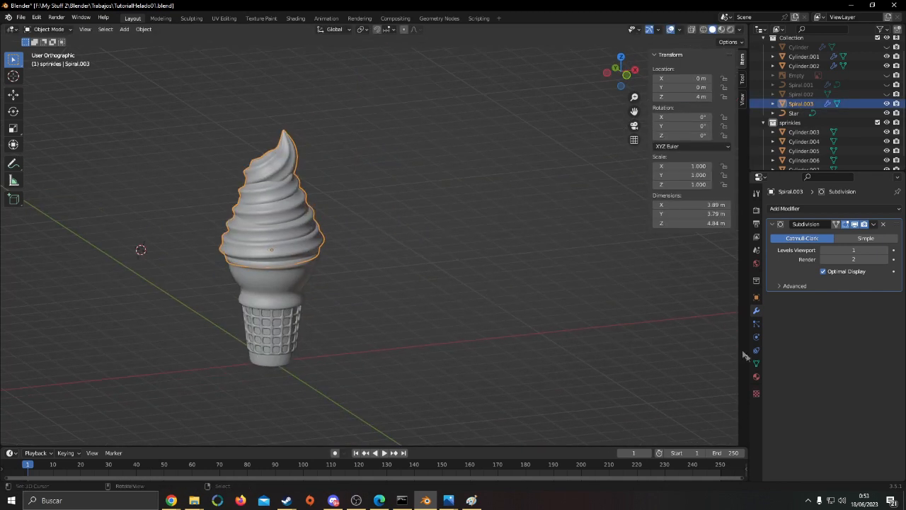
pyautogui.click(756, 324)
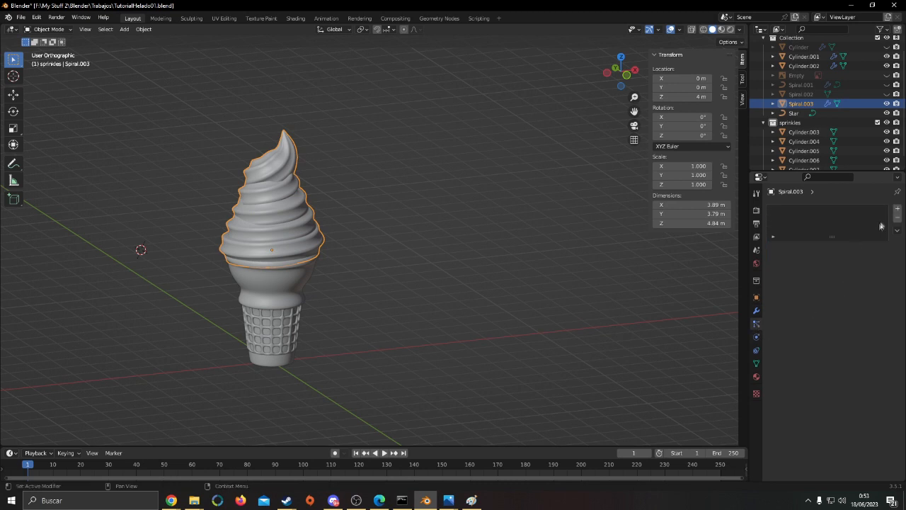
pyautogui.click(898, 209)
pyautogui.click(868, 260)
pyautogui.press('KP_Decimal')
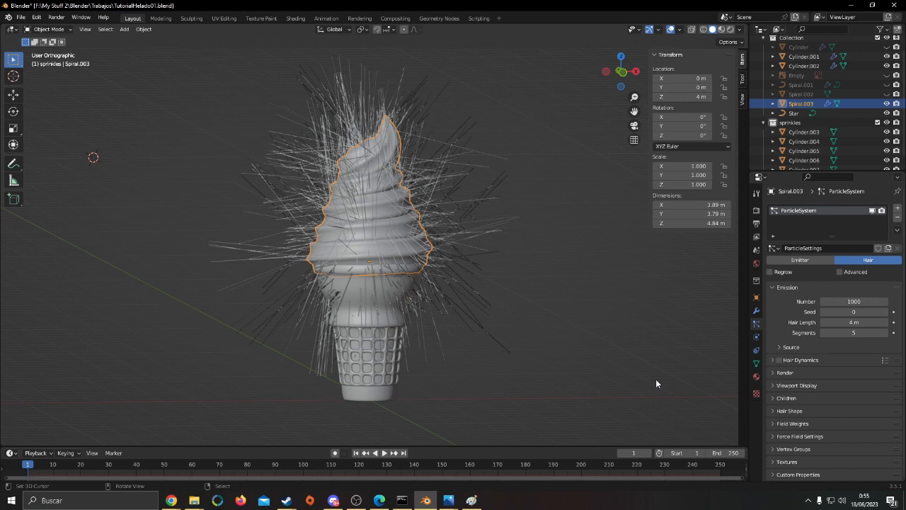
pyautogui.click(840, 273)
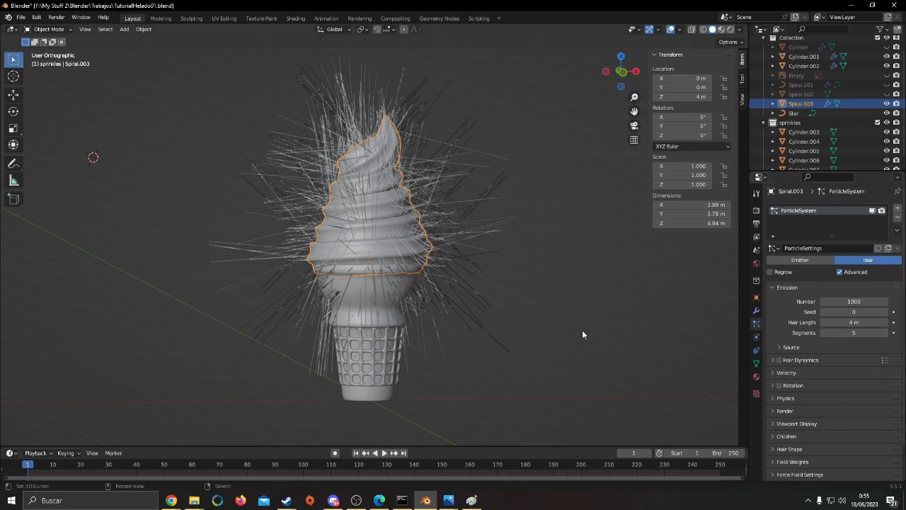
# Set the swirl's hair particles to render as Collection
pyautogui.scroll(-1, 652, 339)
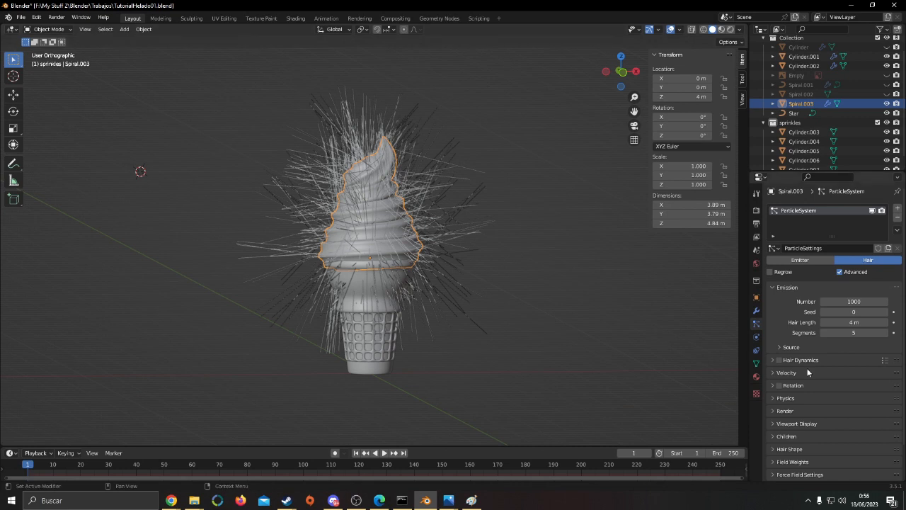
pyautogui.scroll(-2, 787, 388)
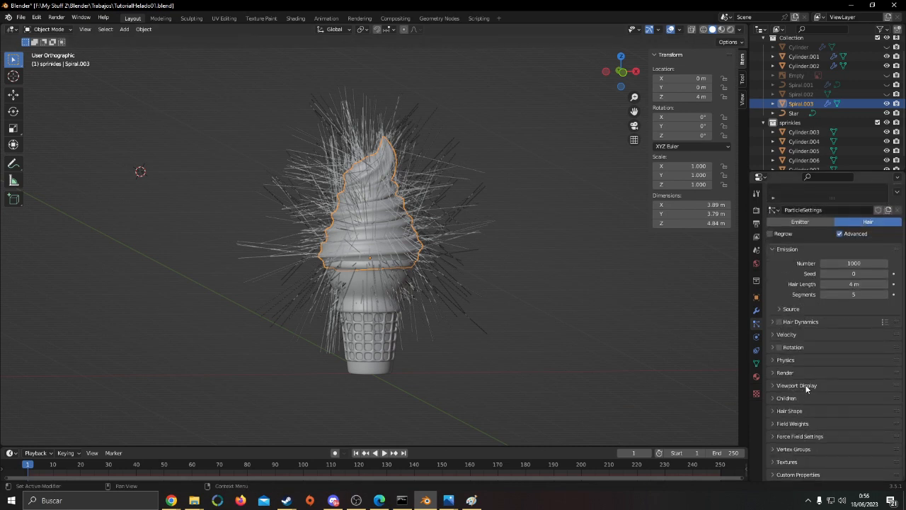
pyautogui.click(809, 386)
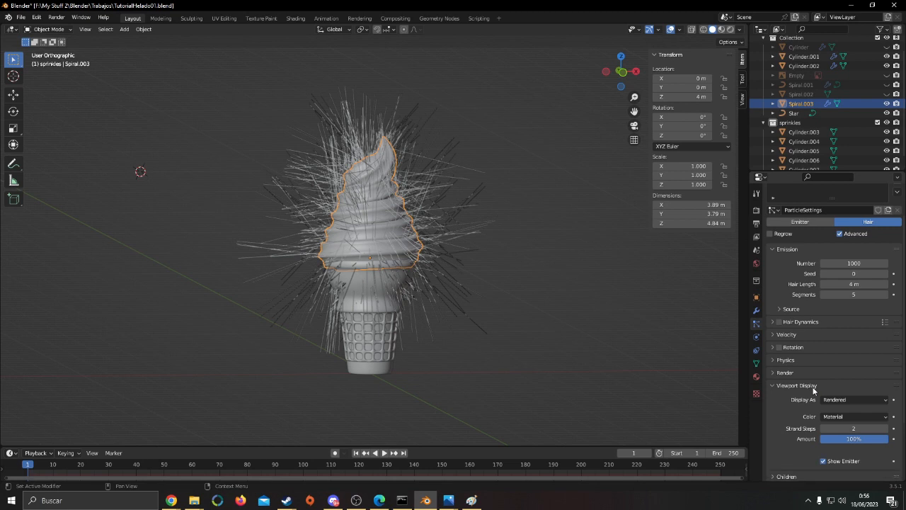
pyautogui.click(818, 386)
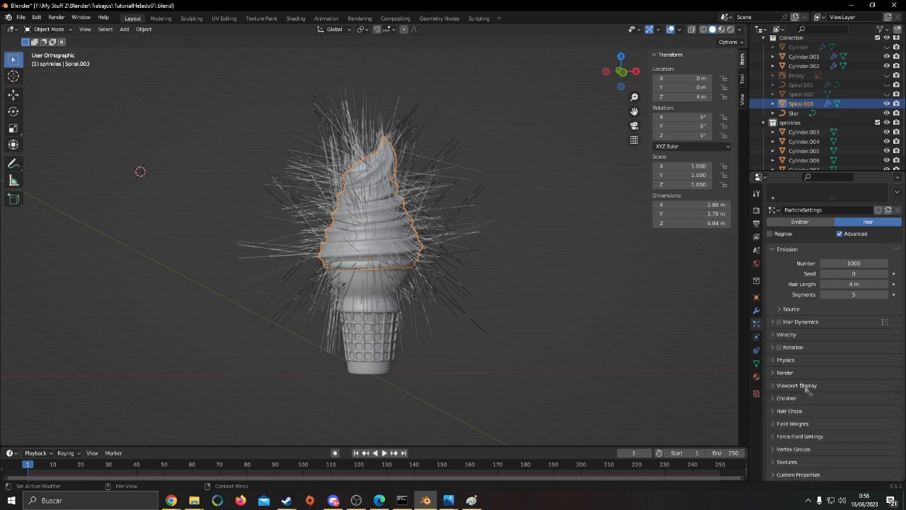
pyautogui.click(800, 373)
pyautogui.click(836, 387)
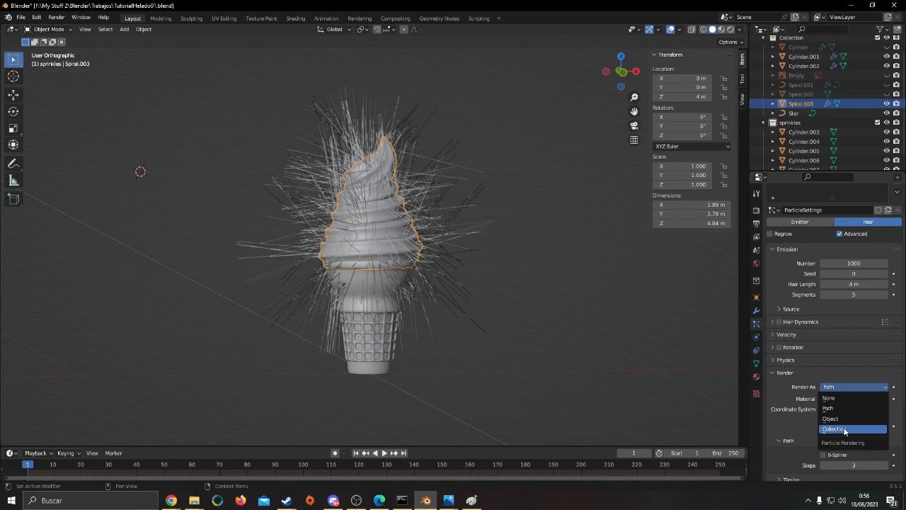
pyautogui.click(844, 432)
pyautogui.scroll(3, 510, 308)
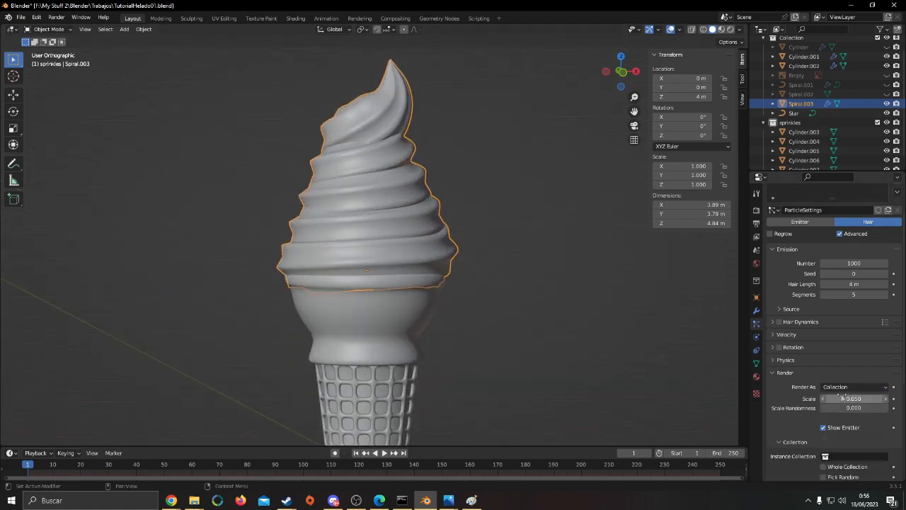
# Assign the sprinkles collection as the particle system's instance collection
pyautogui.scroll(-4, 841, 395)
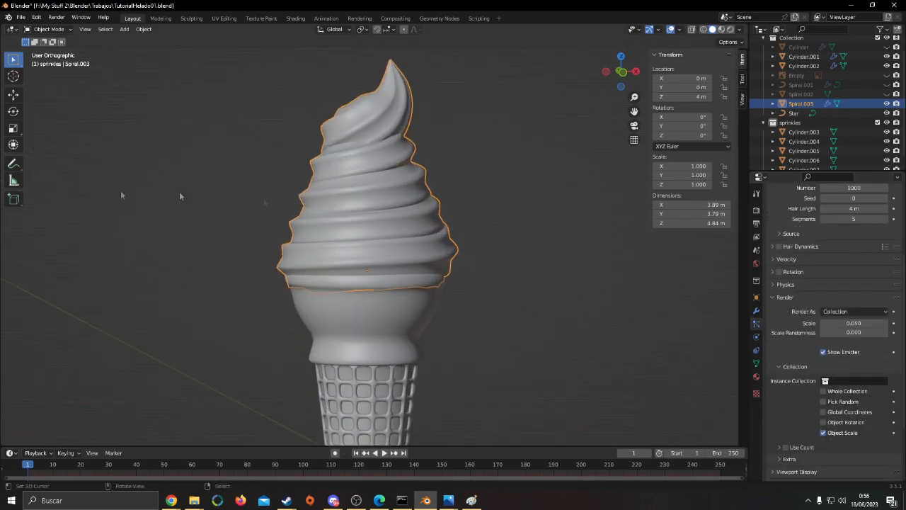
pyautogui.scroll(-5, 496, 283)
pyautogui.moveTo(560, 301)
pyautogui.mouseDown(button='middle')
pyautogui.moveTo(594, 317)
pyautogui.moveTo(626, 311)
pyautogui.moveTo(536, 323)
pyautogui.moveTo(567, 293)
pyautogui.mouseUp(button='middle')
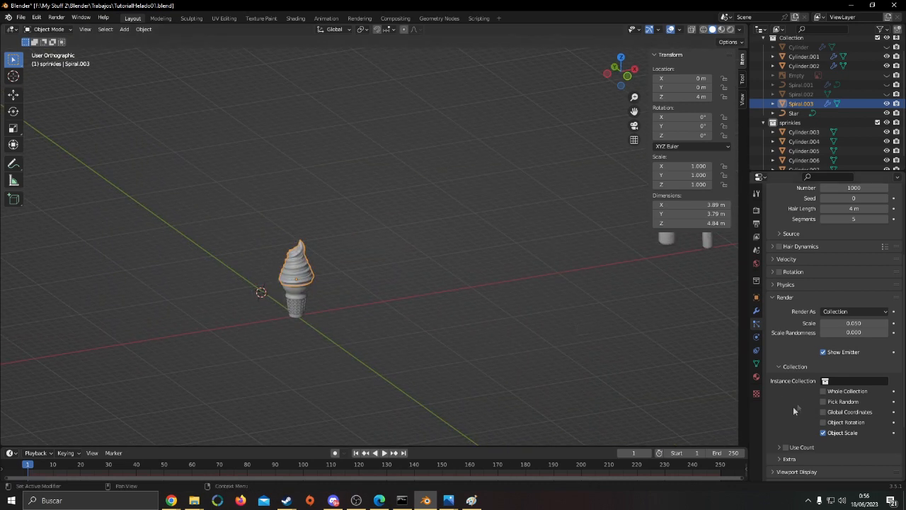
pyautogui.click(857, 381)
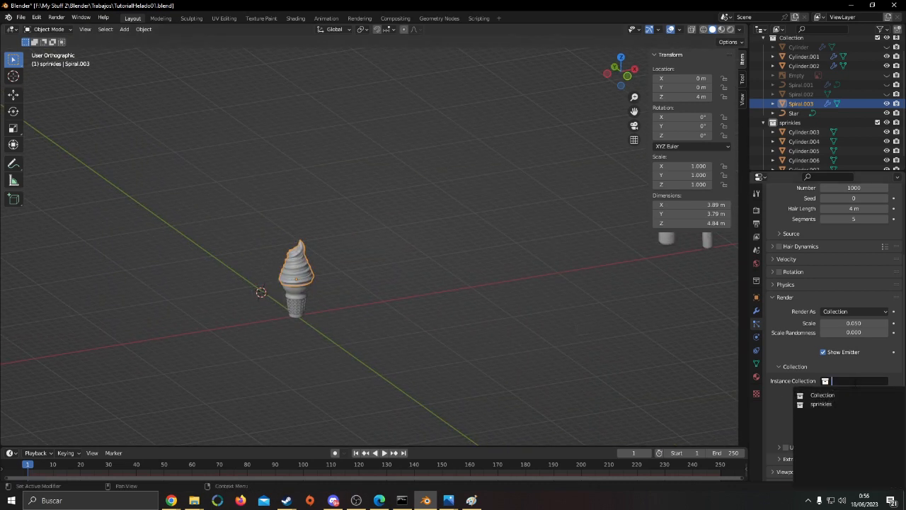
pyautogui.click(842, 404)
pyautogui.press('KP_Decimal')
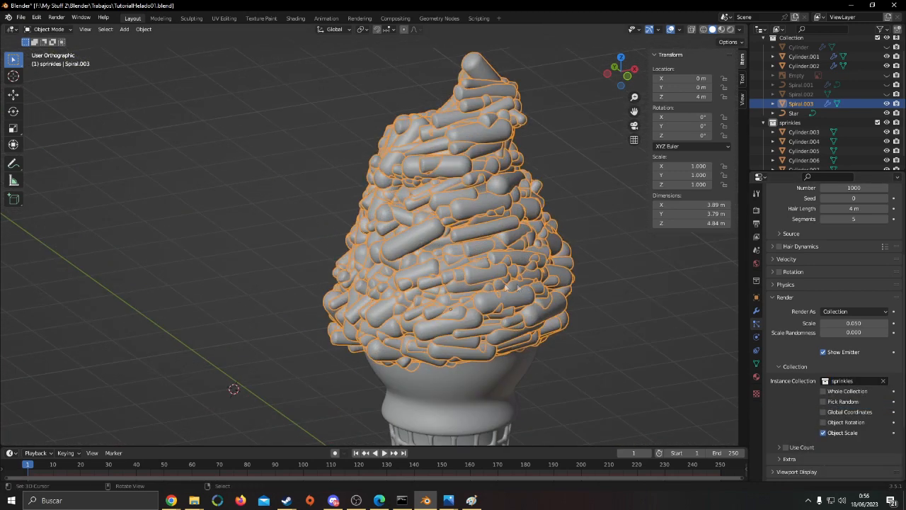
# Set the render scale of the sprinkle particles to 0.01
pyautogui.scroll(1, 534, 270)
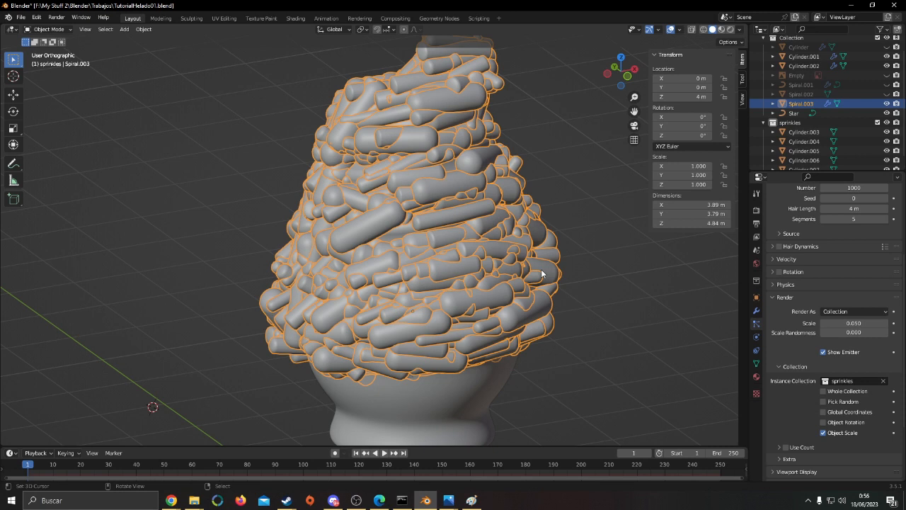
pyautogui.click(857, 323)
pyautogui.click(856, 324)
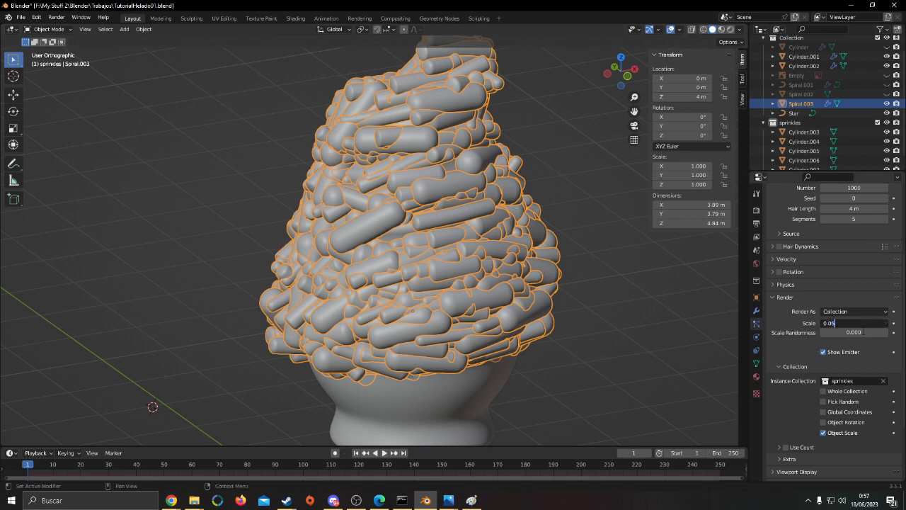
pyautogui.write('1')
pyautogui.press('Return')
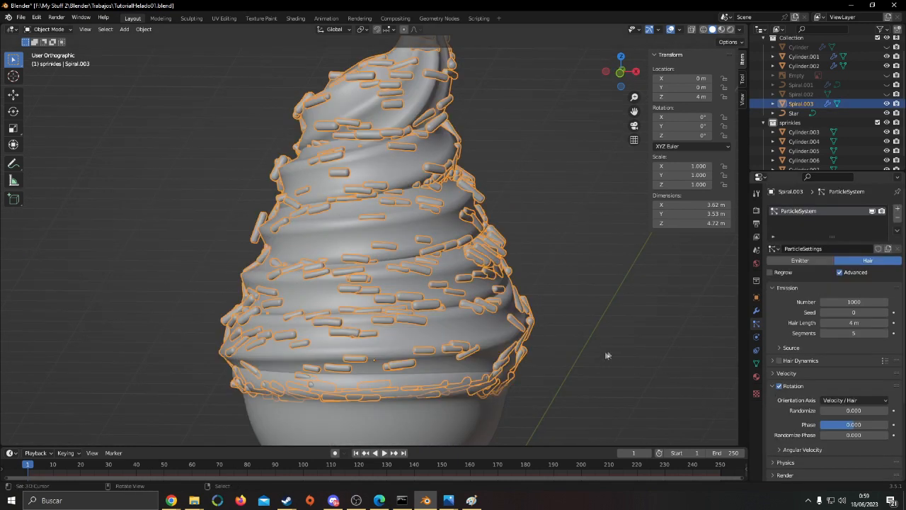
# Enable particle rotation with Randomize about 0.510, Phase about 0.612 and Randomize Phase about 1.347
pyautogui.scroll(2, 607, 353)
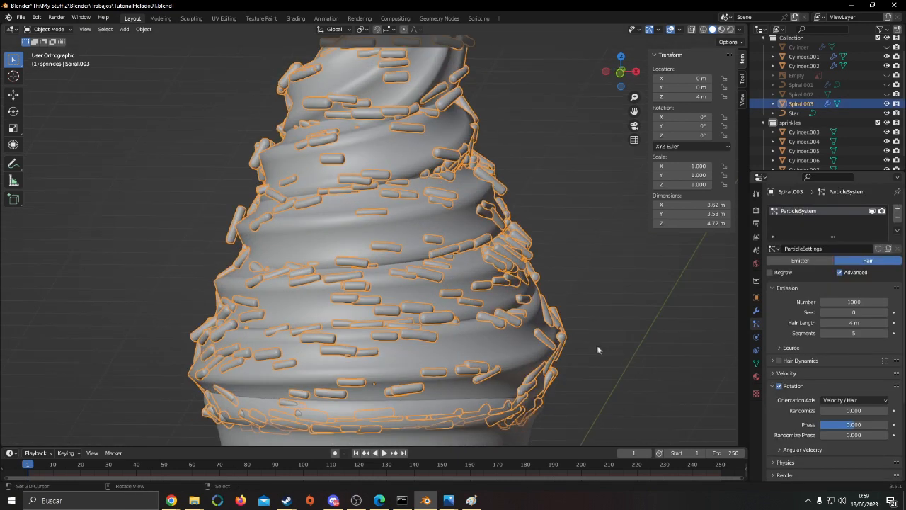
pyautogui.moveTo(856, 413); pyautogui.dragTo(867, 435)
pyautogui.scroll(8, 595, 389)
pyautogui.moveTo(582, 382); pyautogui.dragTo(522, 354, button='middle')
pyautogui.scroll(-15, 521, 354)
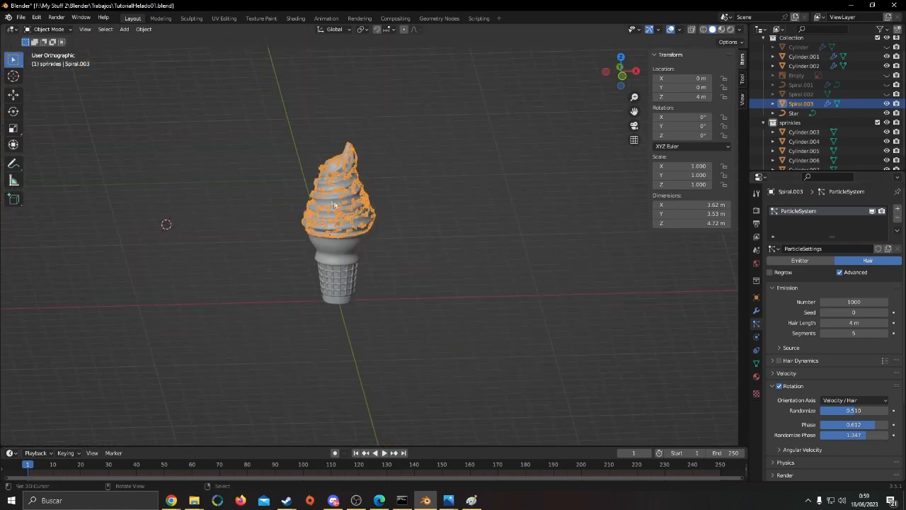
# Examine the distribution and rotation of the sprinkles around the whole swirl, close up and from several angles
pyautogui.scroll(7, 394, 301)
pyautogui.keyDown('shift'); pyautogui.moveTo(347, 249); pyautogui.dragTo(549, 310, button='middle'); pyautogui.keyUp('shift')
pyautogui.scroll(5, 495, 312)
pyautogui.keyDown('shift'); pyautogui.moveTo(391, 323); pyautogui.dragTo(594, 338, button='middle'); pyautogui.keyUp('shift')
pyautogui.scroll(-5, 495, 368)
pyautogui.keyDown('shift'); pyautogui.moveTo(393, 389); pyautogui.dragTo(43, 298, button='middle'); pyautogui.keyUp('shift')
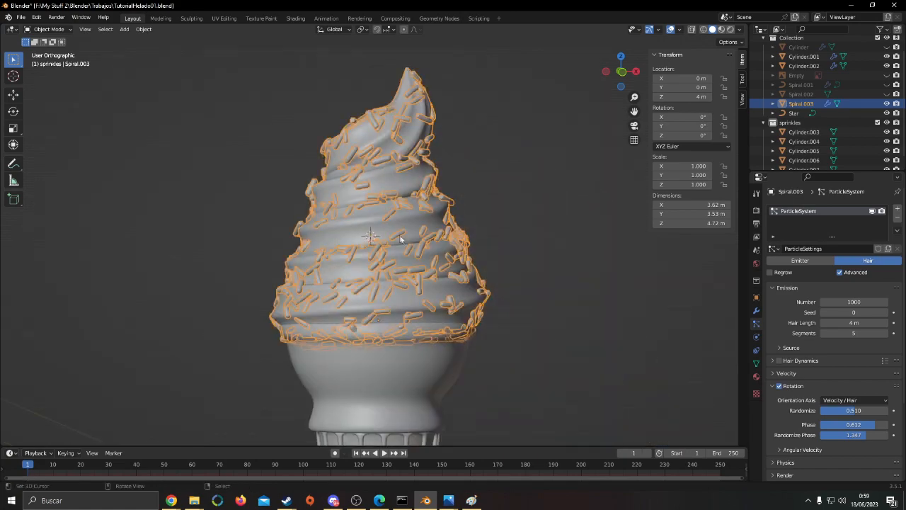
pyautogui.scroll(2, 453, 301)
pyautogui.moveTo(453, 301); pyautogui.dragTo(491, 304, button='middle')
pyautogui.scroll(3, 496, 297)
pyautogui.moveTo(511, 269)
pyautogui.keyDown('shift'); pyautogui.mouseDown(button='middle')
pyautogui.moveTo(514, 251)
pyautogui.moveTo(494, 267)
pyautogui.mouseUp(button='middle'); pyautogui.keyUp('shift')
pyautogui.keyDown('shift'); pyautogui.moveTo(558, 242); pyautogui.dragTo(403, 391, button='middle'); pyautogui.keyUp('shift')
pyautogui.scroll(-3, 530, 279)
pyautogui.moveTo(482, 334); pyautogui.dragTo(524, 290, button='middle')
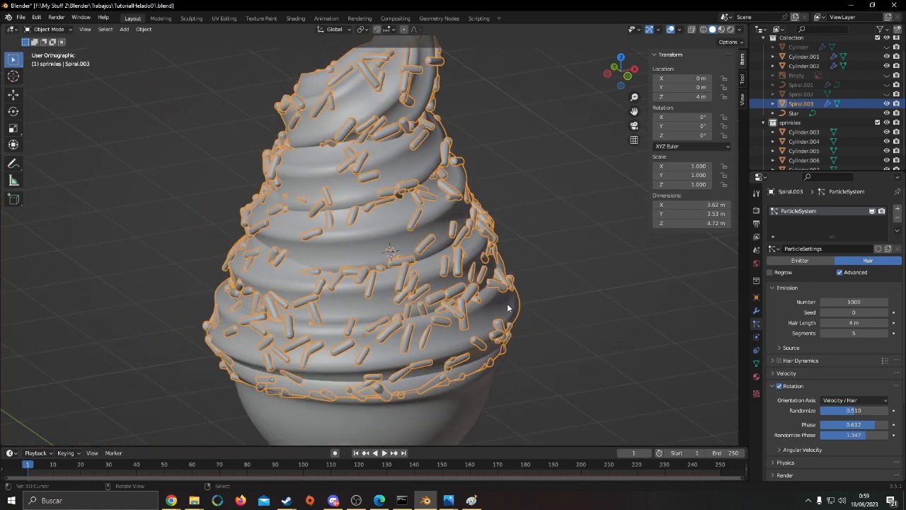
# Change the particles' orientation axis to Normal-Tangent and set their emission number to 500
pyautogui.click(865, 401)
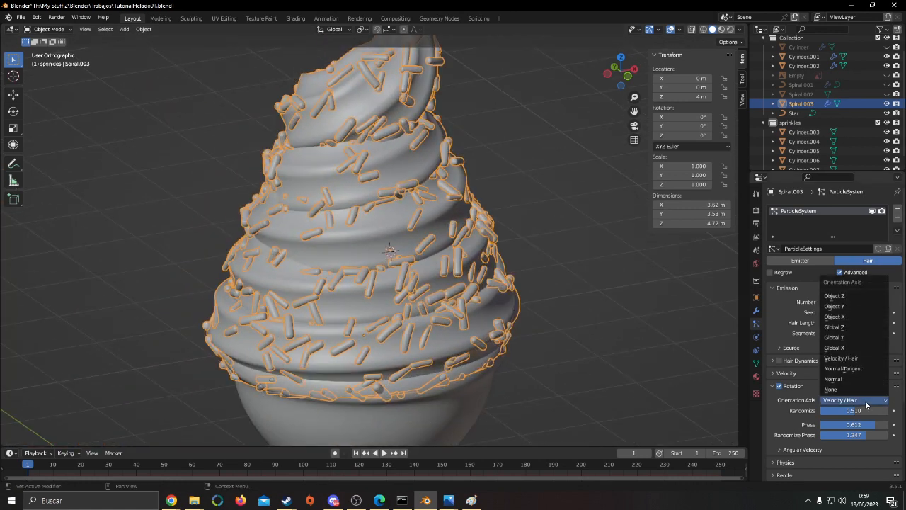
pyautogui.click(860, 371)
pyautogui.moveTo(496, 305); pyautogui.dragTo(351, 279, button='middle')
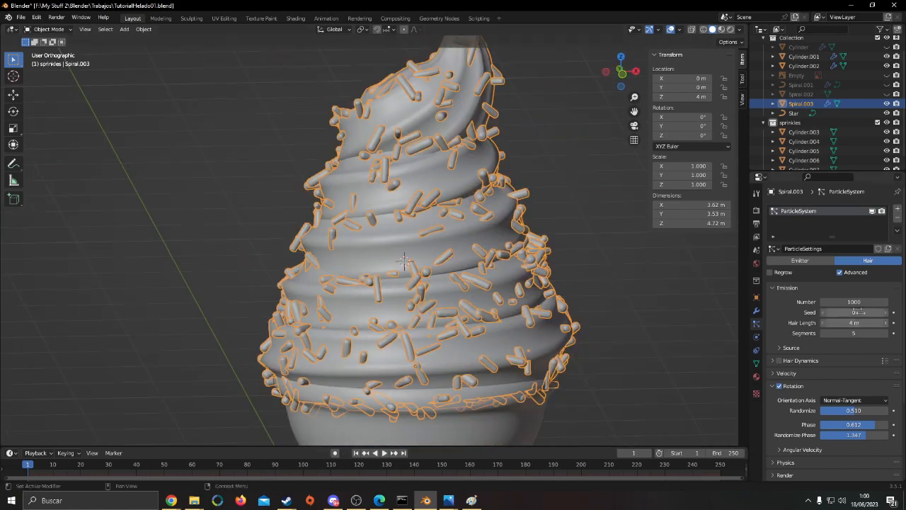
pyautogui.click(862, 302)
pyautogui.write('500')
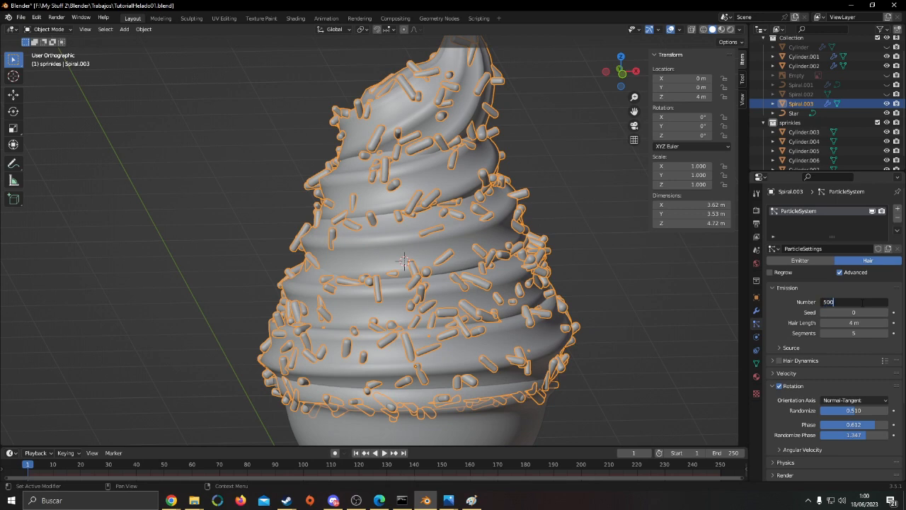
pyautogui.press('Return')
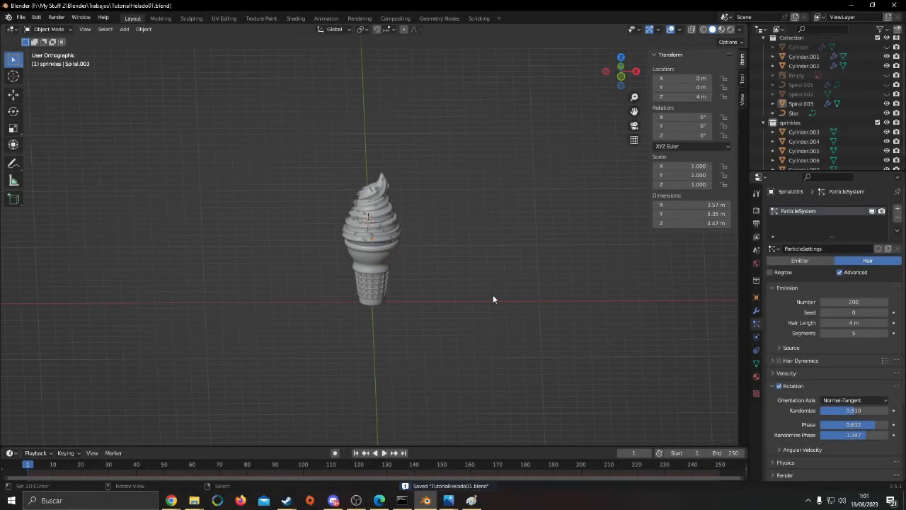
# Save the ice cream file under its existing name
pyautogui.scroll(4, 487, 296)
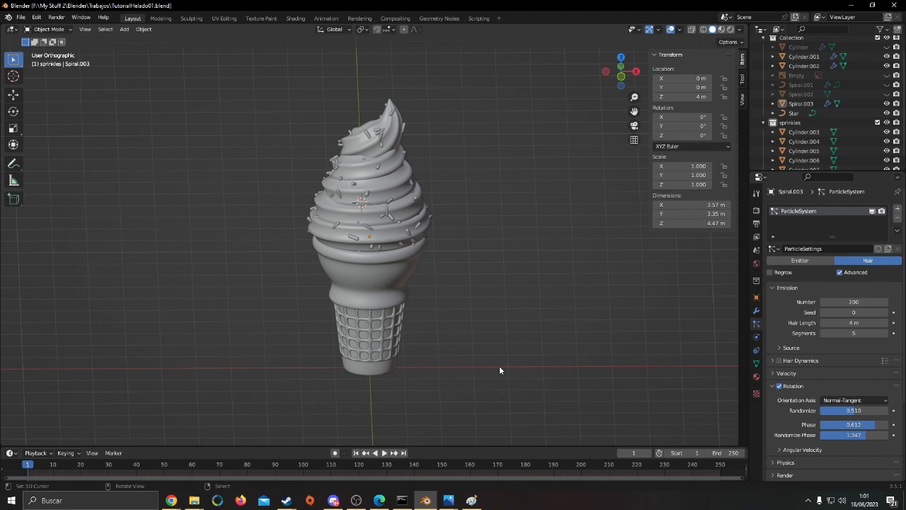
pyautogui.scroll(-6, 401, 309)
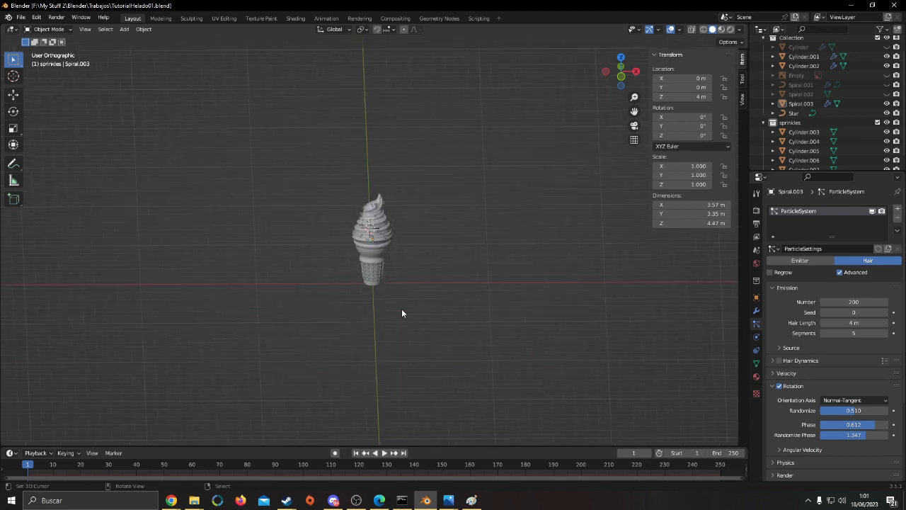
pyautogui.scroll(6, 406, 245)
pyautogui.moveTo(380, 233); pyautogui.dragTo(371, 266, button='middle')
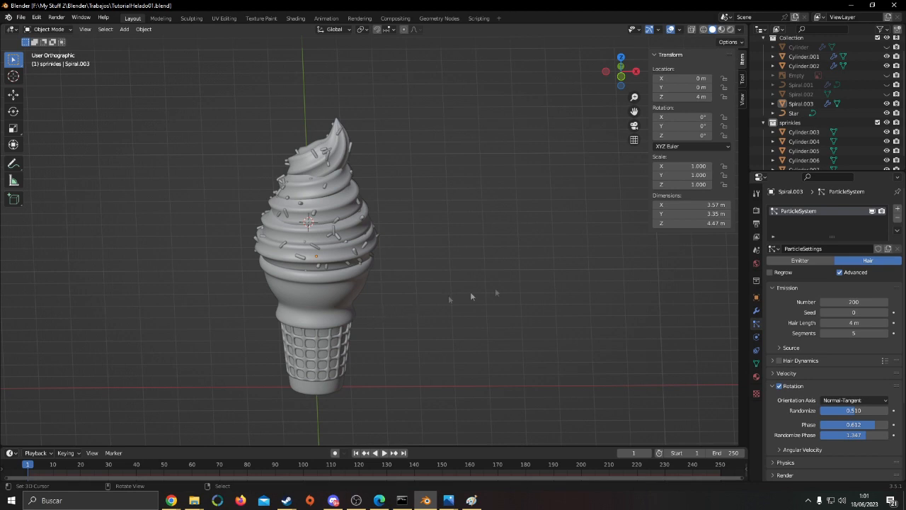
pyautogui.keyDown('shift'); pyautogui.moveTo(567, 267); pyautogui.dragTo(362, 264, button='middle'); pyautogui.keyUp('shift')
pyautogui.scroll(-2, 248, 255)
pyautogui.hotkey('ctrl', 's')
# Select the sprinkled swirl mesh and open its material settings
pyautogui.keyDown('shift'); pyautogui.moveTo(175, 288); pyautogui.dragTo(387, 257, button='middle'); pyautogui.keyUp('shift')
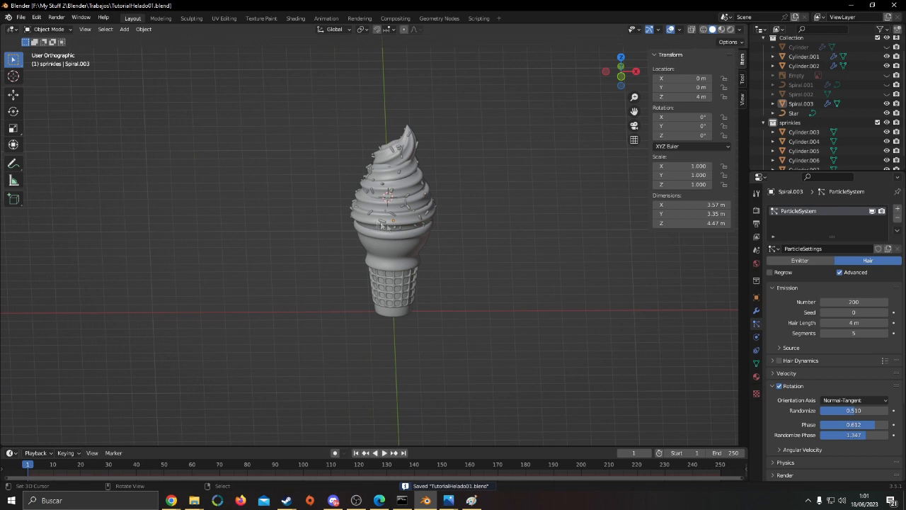
pyautogui.click(398, 224)
pyautogui.press('KP_Decimal')
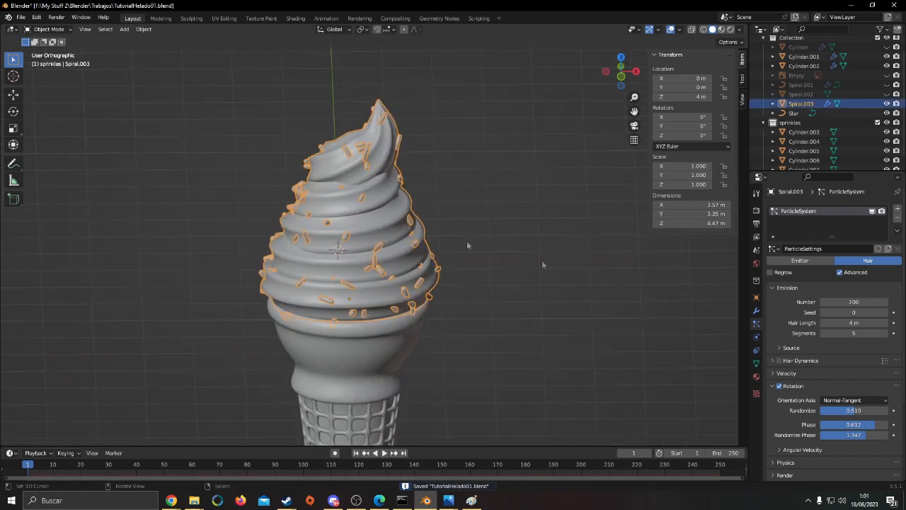
pyautogui.click(755, 377)
pyautogui.moveTo(451, 212); pyautogui.dragTo(484, 208, button='middle')
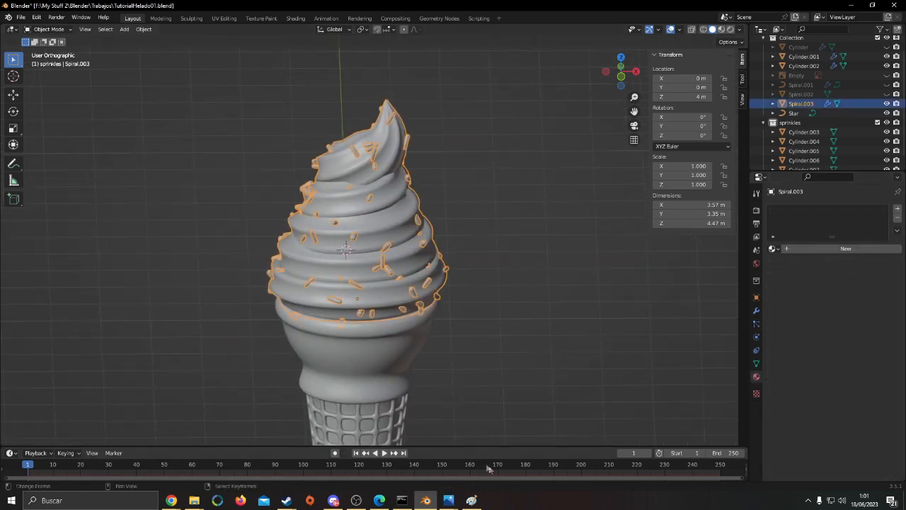
# Switch to the Shading workspace and create a new material for the swirl
pyautogui.click(295, 19)
pyautogui.scroll(3, 496, 234)
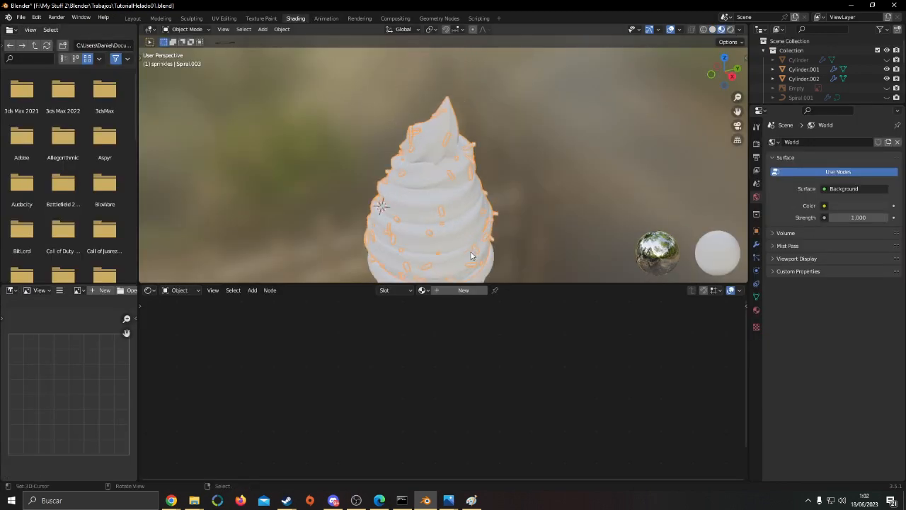
pyautogui.click(756, 309)
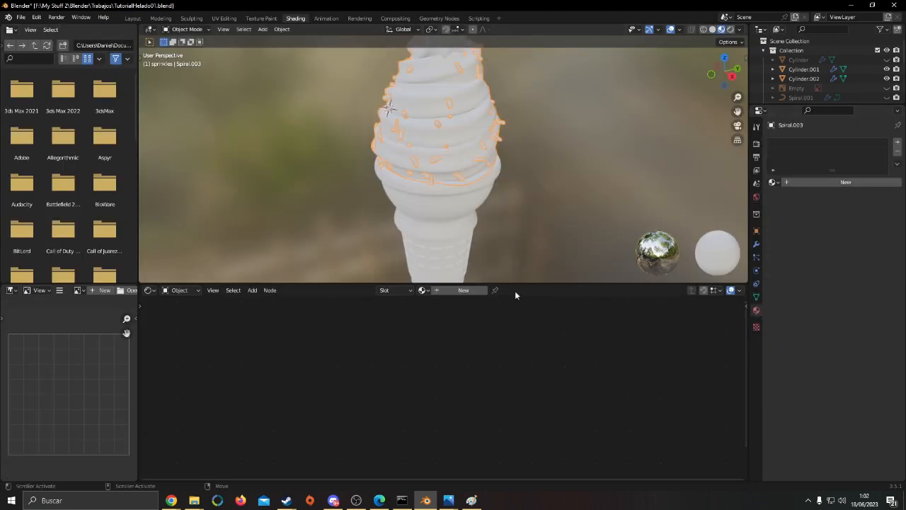
pyautogui.click(827, 180)
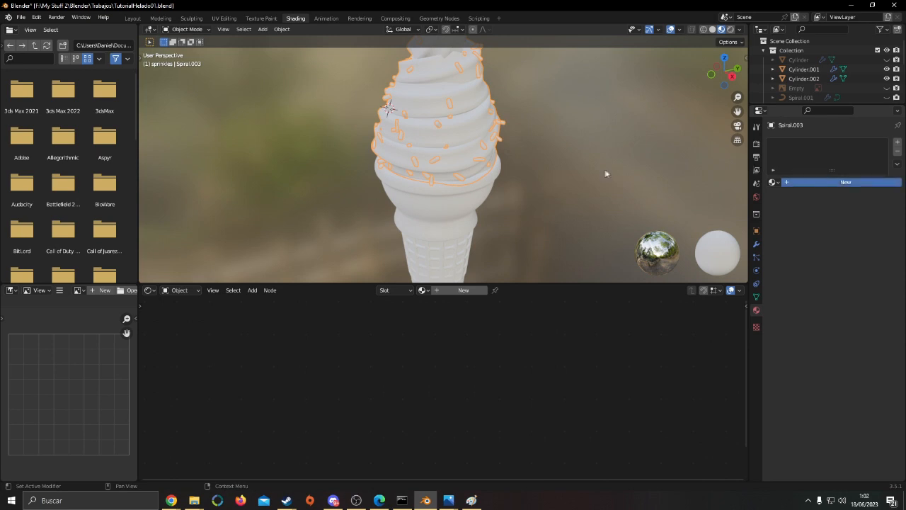
# Examine the swirl in material preview and the Principled BSDF settings in its node graph
pyautogui.keyDown('shift'); pyautogui.moveTo(562, 195); pyautogui.dragTo(575, 229, button='middle'); pyautogui.keyUp('shift')
pyautogui.moveTo(575, 229); pyautogui.dragTo(618, 211, button='middle')
pyautogui.scroll(2, 522, 333)
pyautogui.moveTo(522, 335); pyautogui.dragTo(575, 399, button='middle')
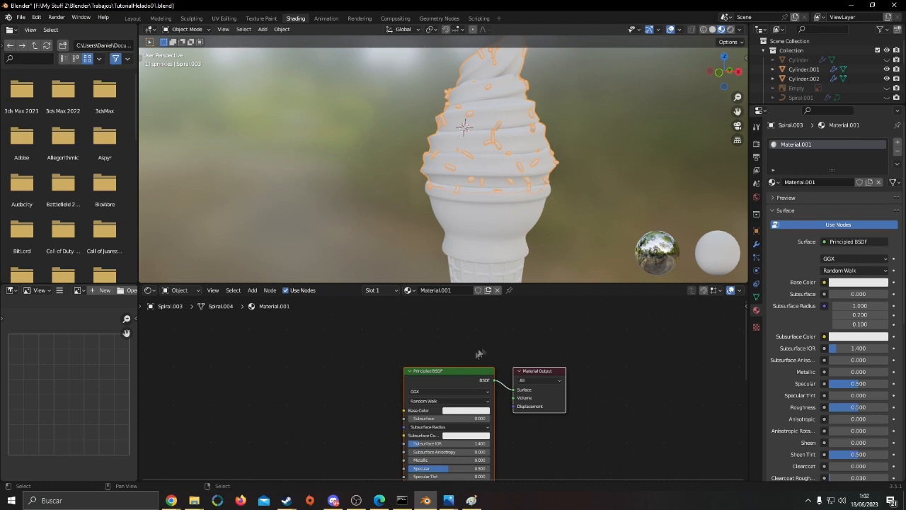
pyautogui.moveTo(473, 381); pyautogui.dragTo(526, 364, button='middle')
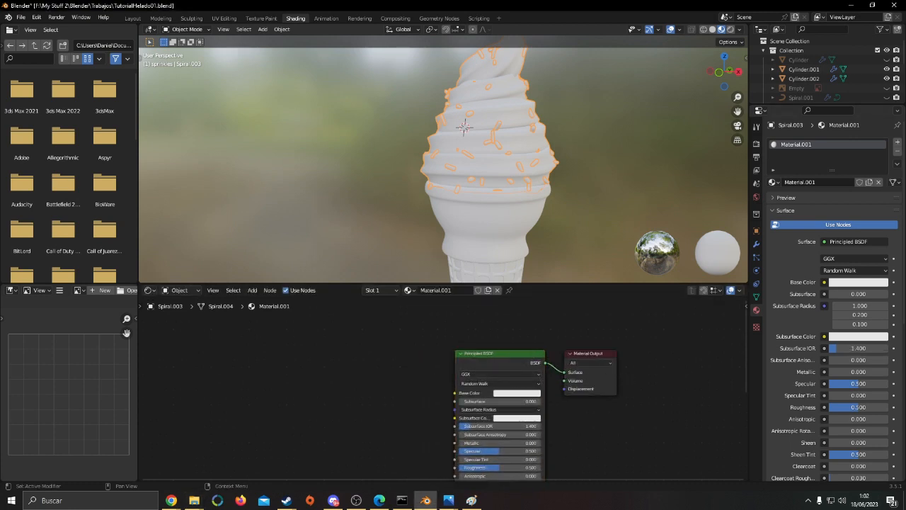
pyautogui.hotkey('alt', 'Tab')
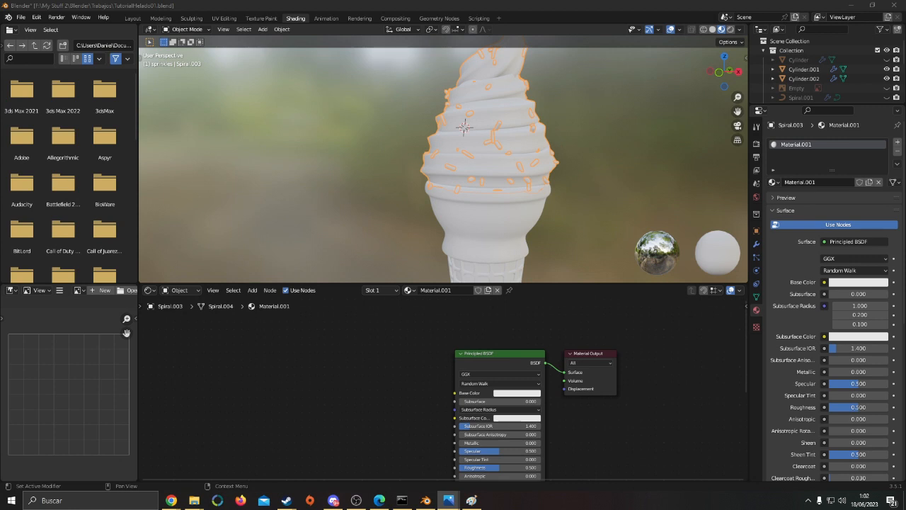
pyautogui.moveTo(353, 375); pyautogui.dragTo(333, 359, button='middle')
pyautogui.scroll(1, 369, 393)
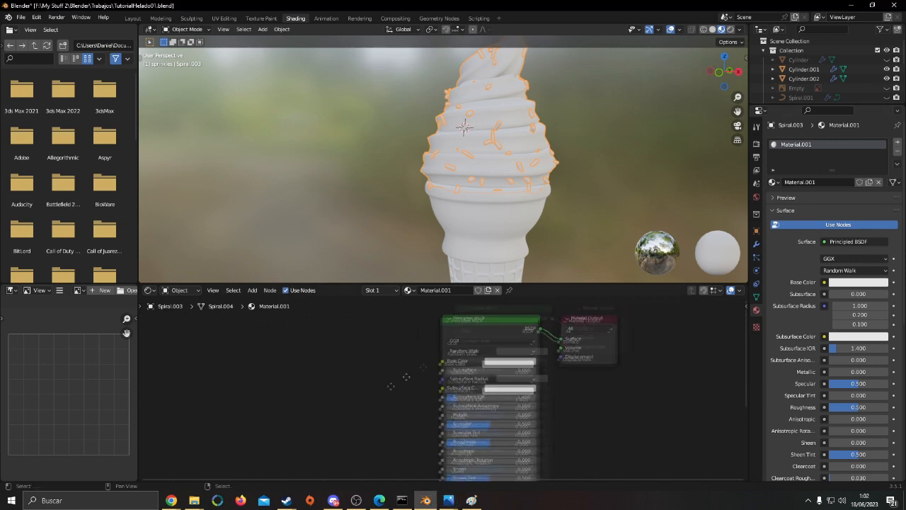
pyautogui.moveTo(373, 401); pyautogui.dragTo(448, 359, button='middle')
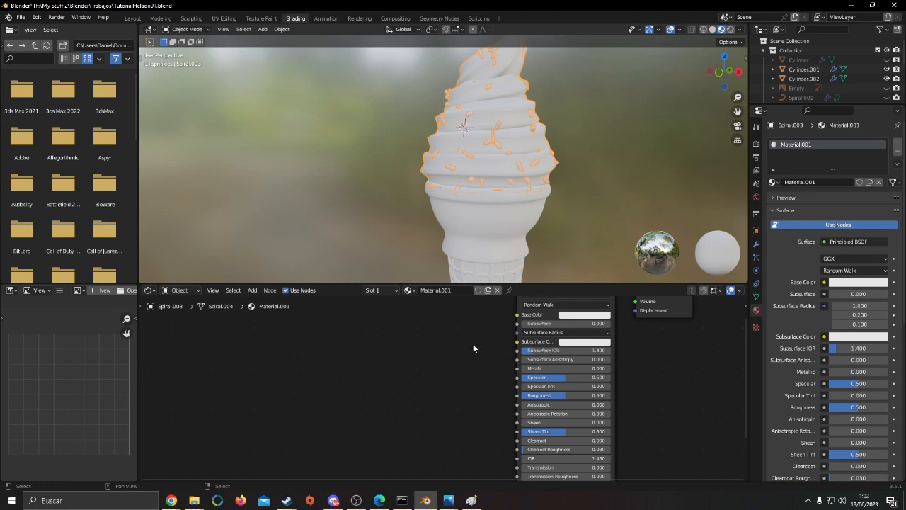
# Add a Texture Coordinate node to the swirl's material, placed in the free space well ahead of the Principled BSDF
pyautogui.moveTo(475, 343); pyautogui.dragTo(593, 369, button='middle')
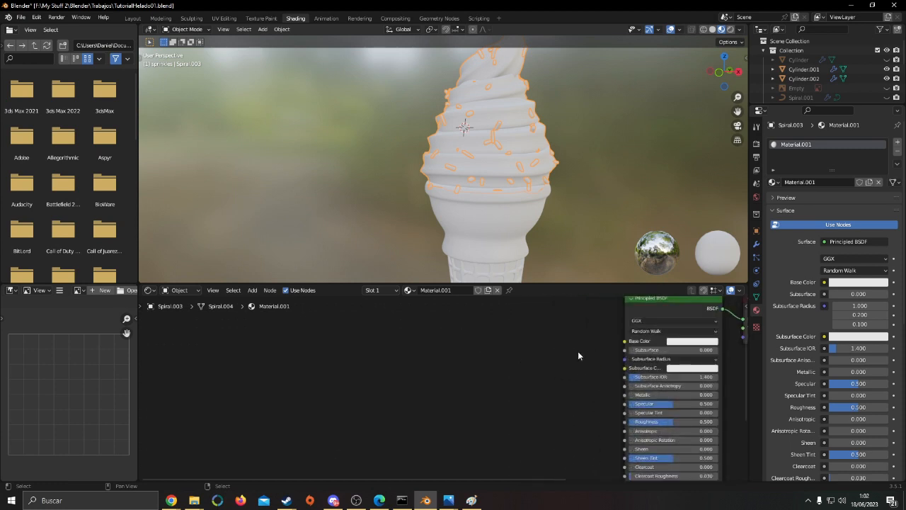
pyautogui.moveTo(505, 375); pyautogui.dragTo(491, 340, button='middle')
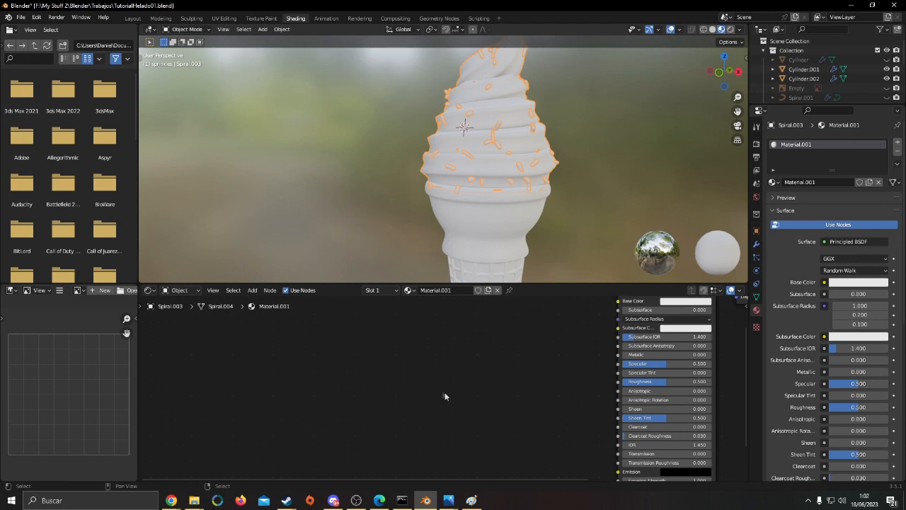
pyautogui.moveTo(393, 423); pyautogui.dragTo(409, 412, button='middle')
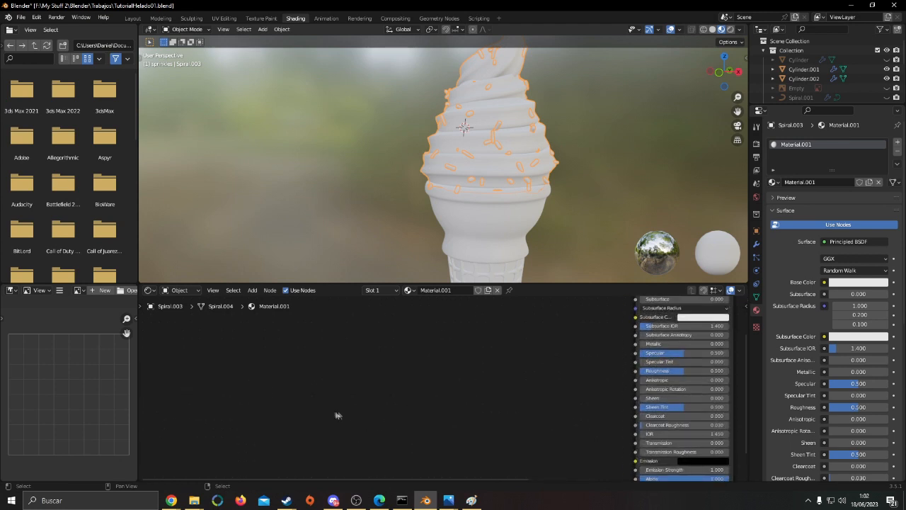
pyautogui.press('F3')
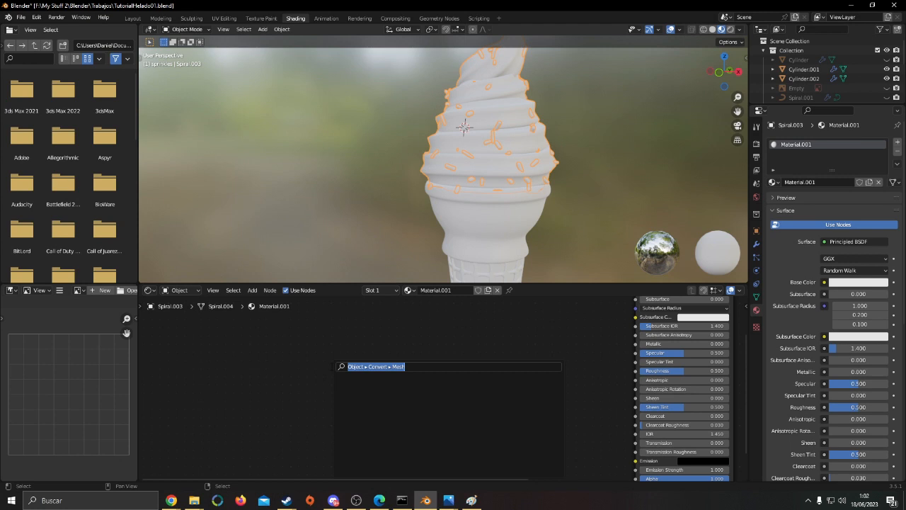
pyautogui.write('text')
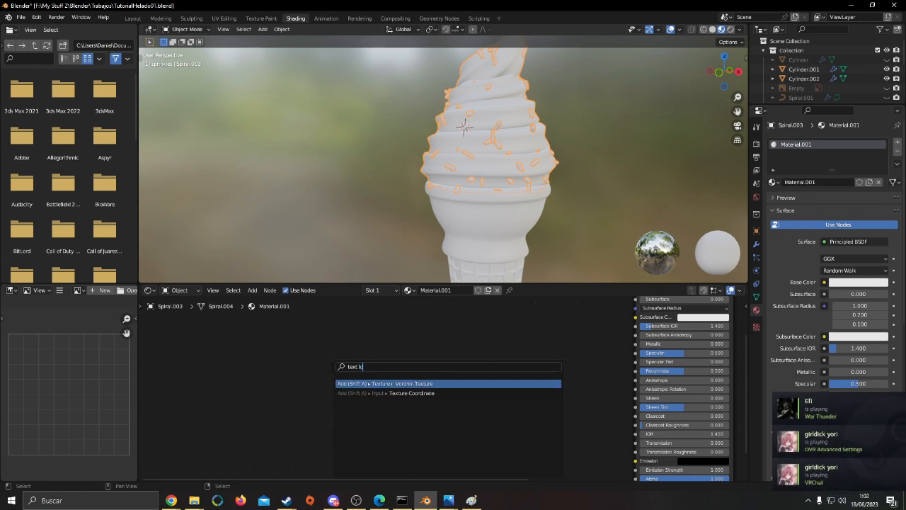
pyautogui.write('ure coo')
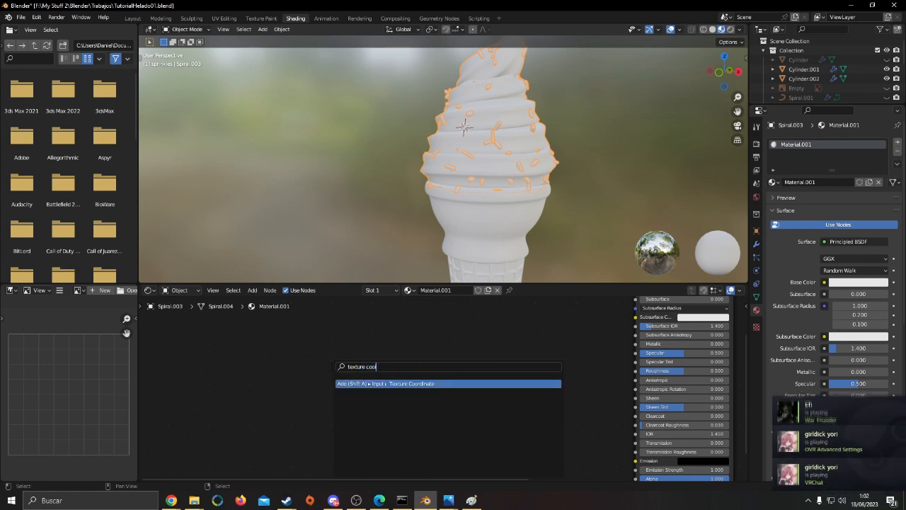
pyautogui.press('Return')
pyautogui.click(271, 396)
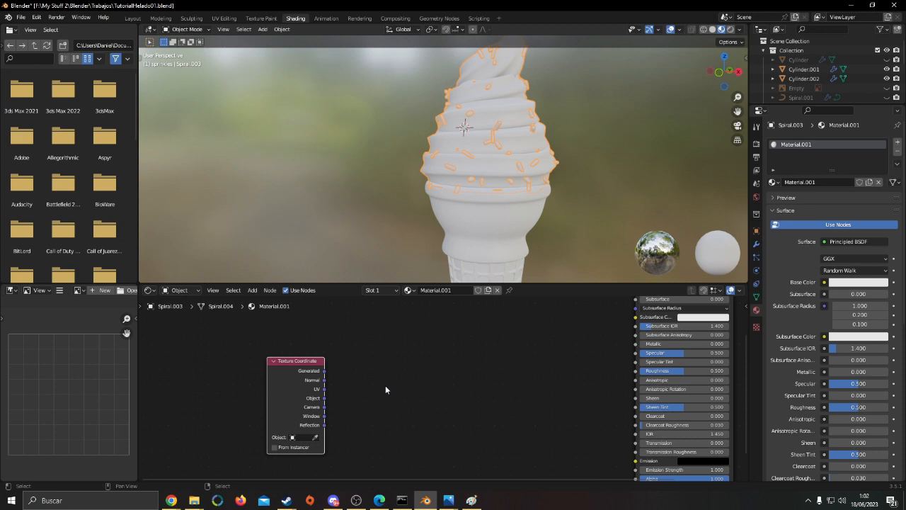
# Add a Noise Texture node beside the Texture Coordinate node
pyautogui.scroll(1, 362, 407)
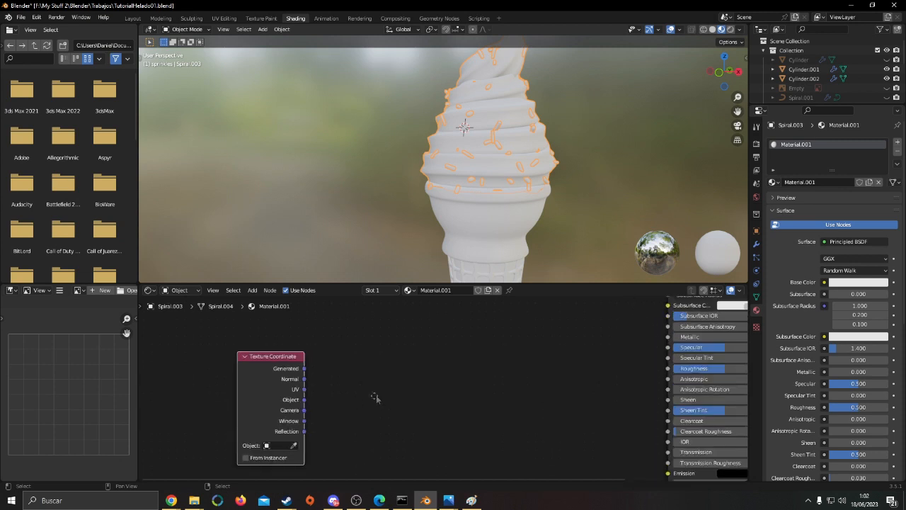
pyautogui.moveTo(376, 396); pyautogui.dragTo(345, 383, button='middle')
pyautogui.moveTo(239, 361); pyautogui.dragTo(258, 337)
pyautogui.moveTo(282, 375); pyautogui.dragTo(330, 390)
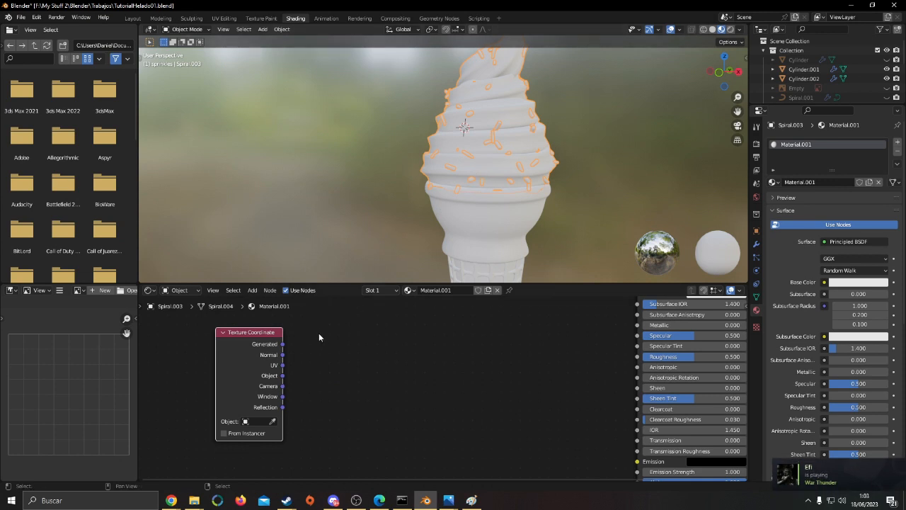
pyautogui.click(269, 468)
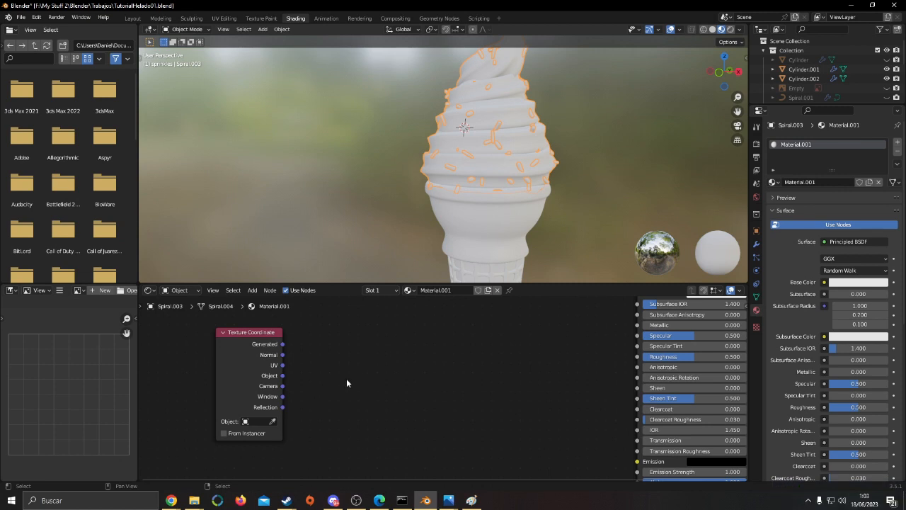
pyautogui.press('F3')
pyautogui.write('reise')
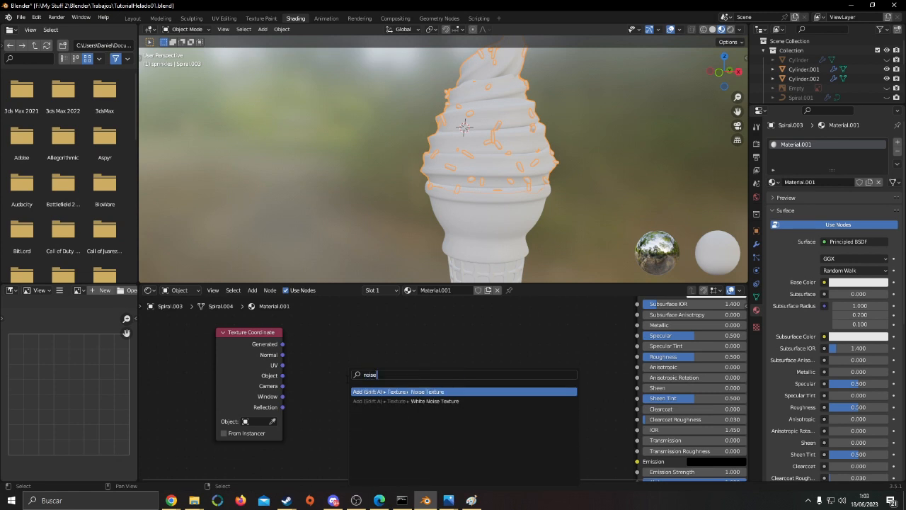
pyautogui.press('Return')
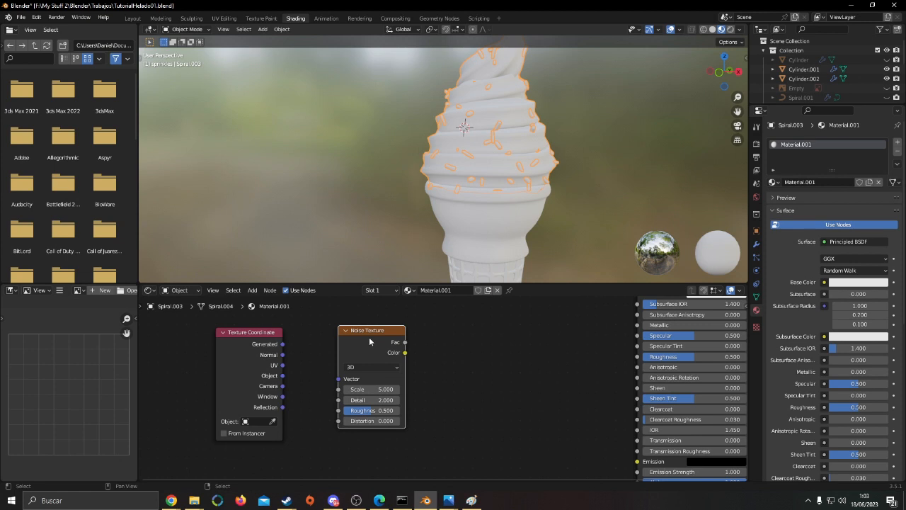
pyautogui.click(418, 332)
# Connect the Texture Coordinate node's Object output to the Noise Texture's Vector input and bring the two nodes closer together
pyautogui.scroll(2, 383, 346)
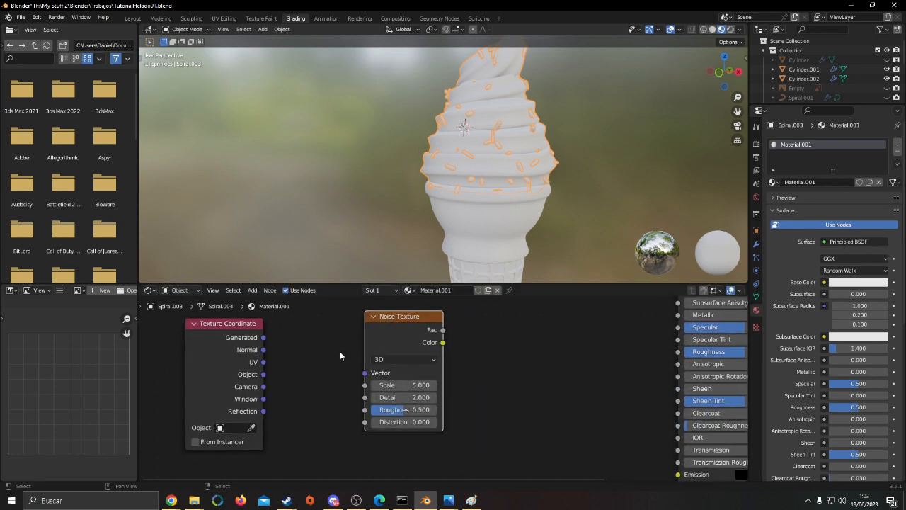
pyautogui.click(288, 378)
pyautogui.moveTo(263, 374); pyautogui.dragTo(337, 363)
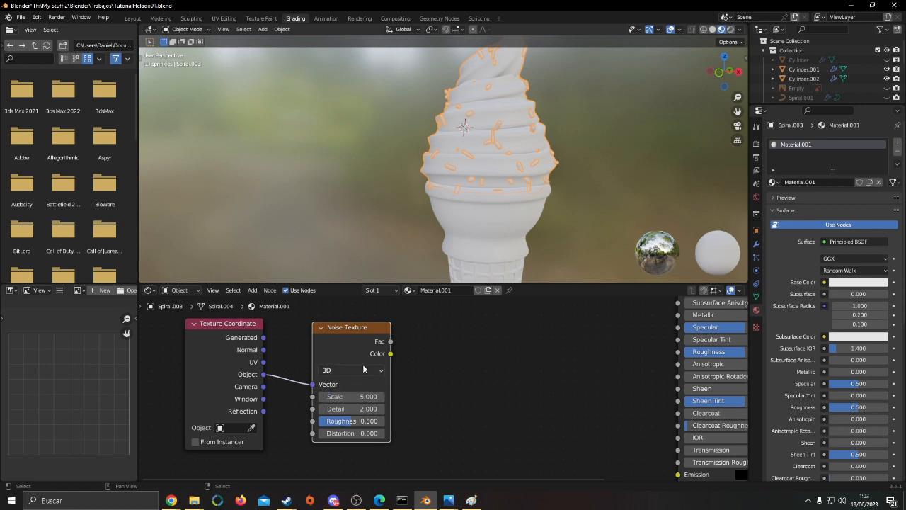
pyautogui.click(363, 369)
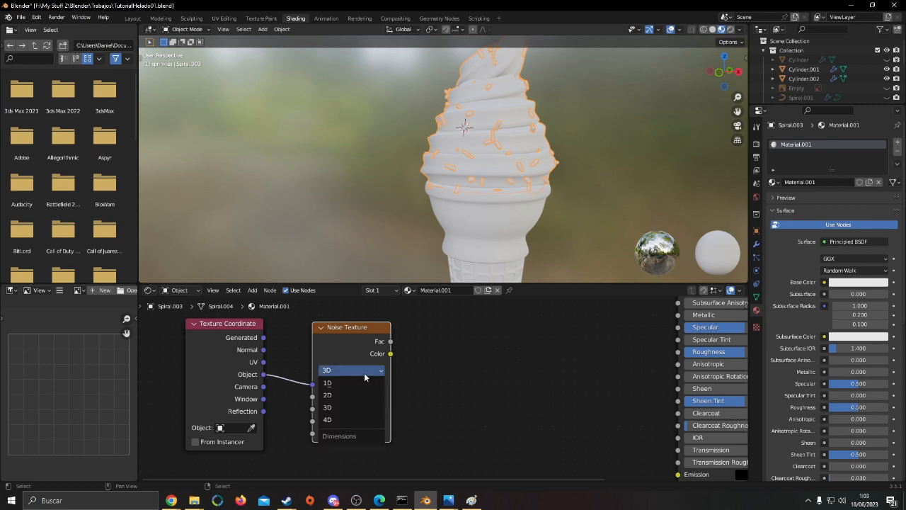
pyautogui.click(364, 374)
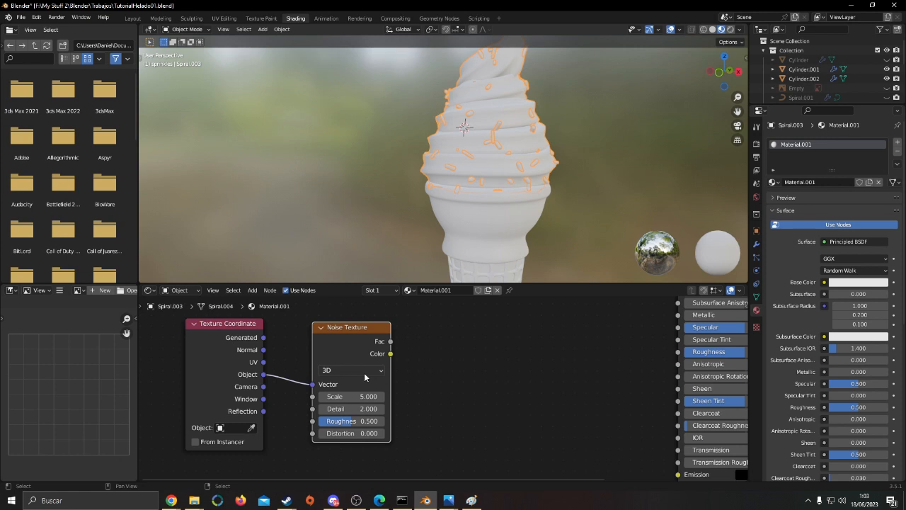
pyautogui.doubleClick(350, 396)
pyautogui.press('Return')
# Add a ColorRamp node fed by the Noise Texture's Fac output
pyautogui.moveTo(474, 347); pyautogui.dragTo(441, 381, button='middle')
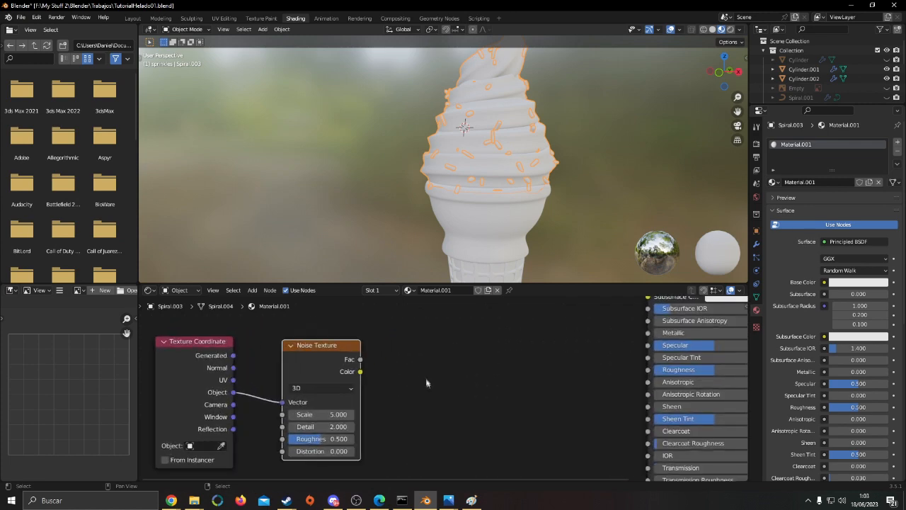
pyautogui.scroll(-1, 424, 375)
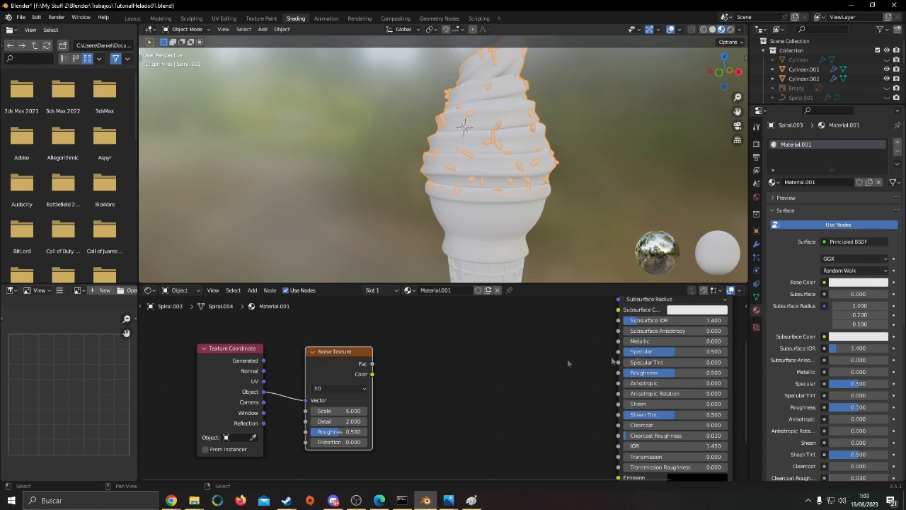
pyautogui.moveTo(372, 363); pyautogui.dragTo(404, 381)
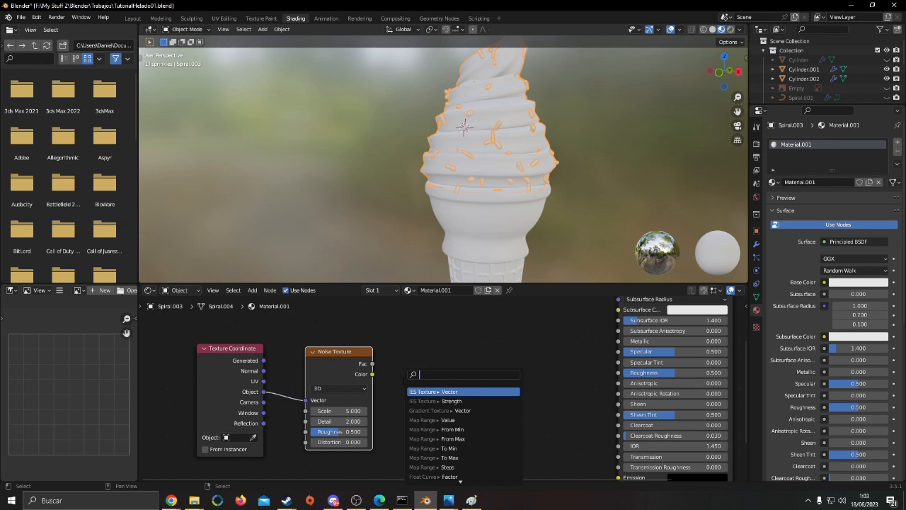
pyautogui.write('color')
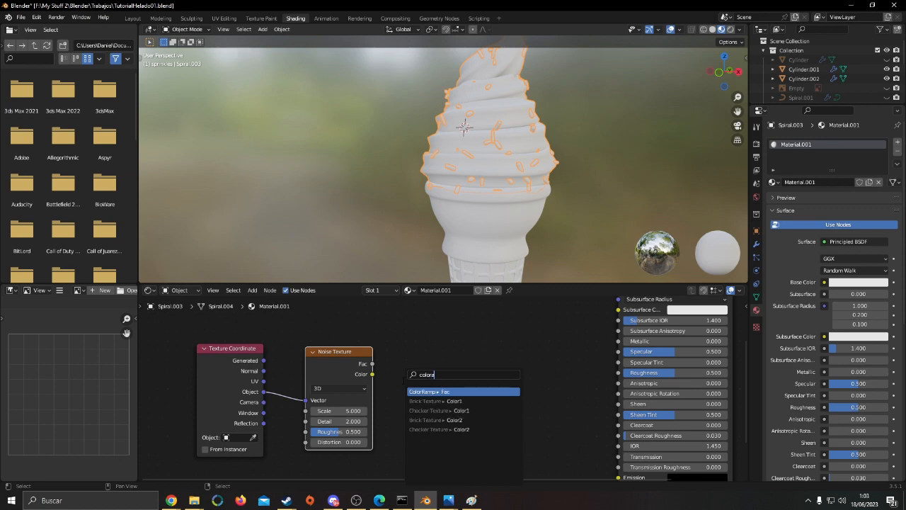
pyautogui.write('ramp')
pyautogui.press('Return')
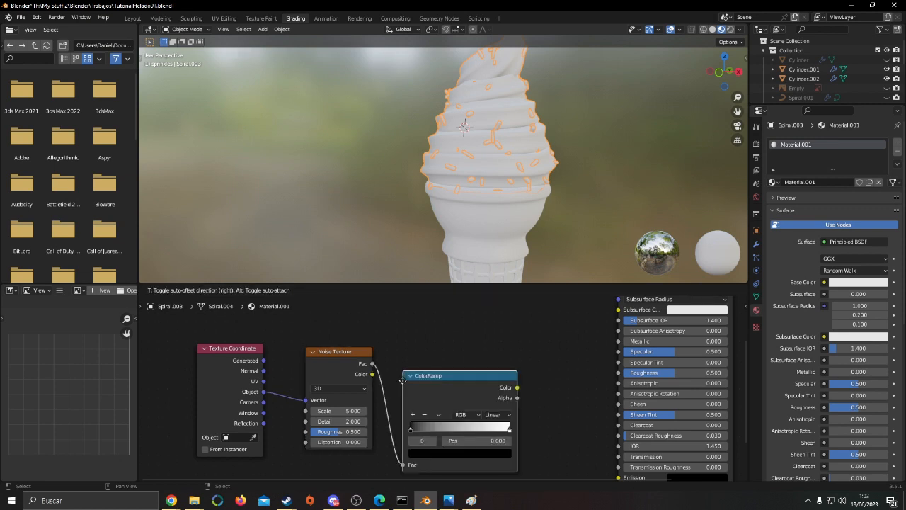
pyautogui.moveTo(498, 381); pyautogui.dragTo(487, 370)
# Set the ColorRamp's black stop to position 0.264 and its white stop to 0.682, and nudge the Noise Texture node
pyautogui.scroll(1, 444, 387)
pyautogui.moveTo(415, 398)
pyautogui.mouseDown()
pyautogui.moveTo(453, 397)
pyautogui.moveTo(433, 398)
pyautogui.mouseUp()
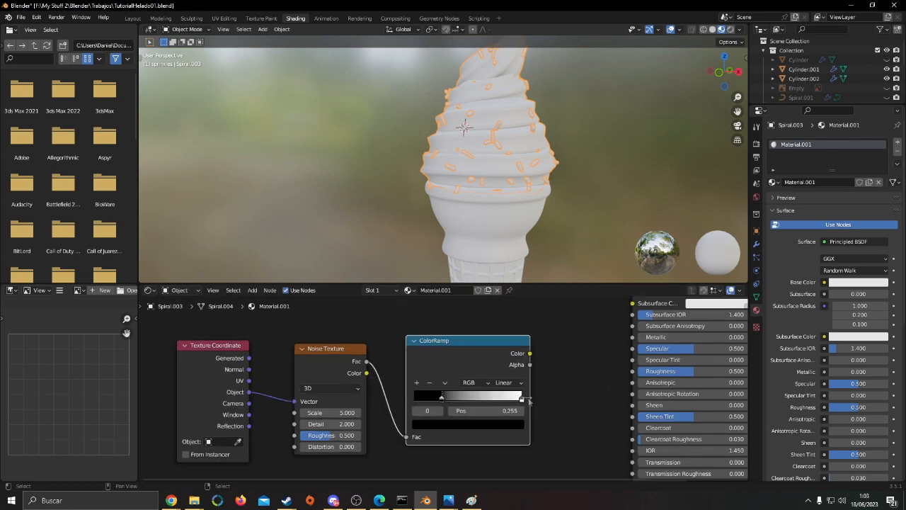
pyautogui.moveTo(521, 396); pyautogui.dragTo(489, 398)
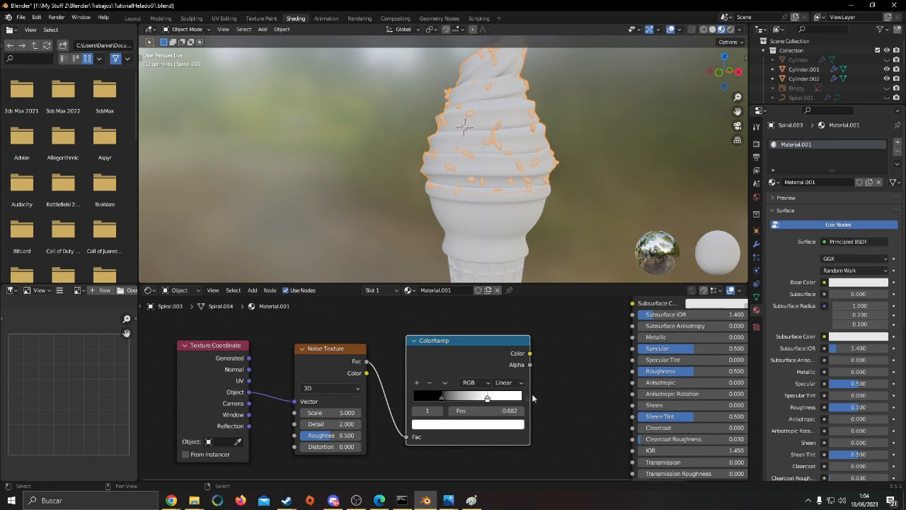
pyautogui.moveTo(332, 367); pyautogui.dragTo(328, 368)
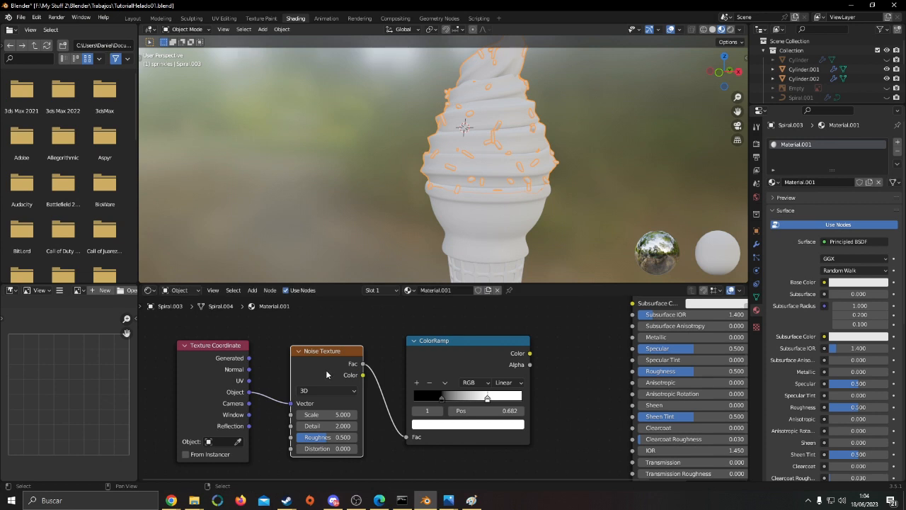
pyautogui.click(442, 400)
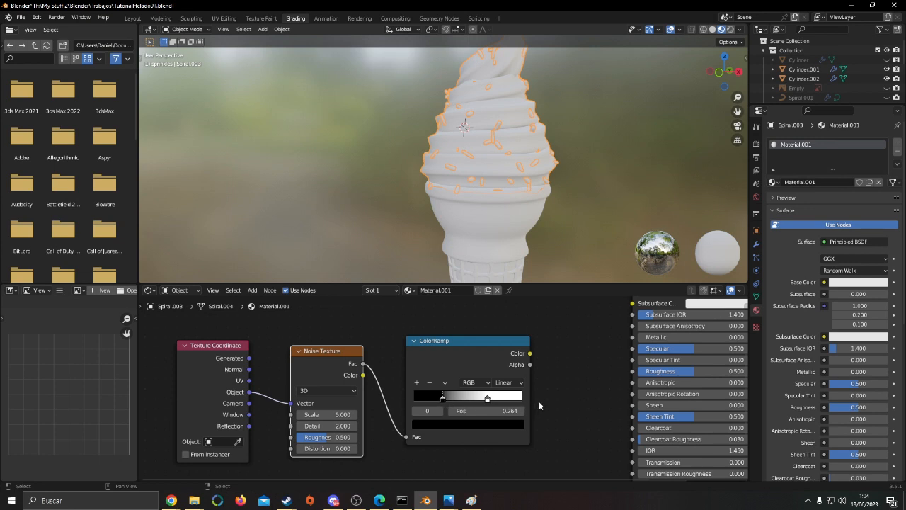
pyautogui.moveTo(326, 374)
pyautogui.mouseDown()
pyautogui.moveTo(318, 379)
pyautogui.moveTo(316, 369)
pyautogui.mouseUp()
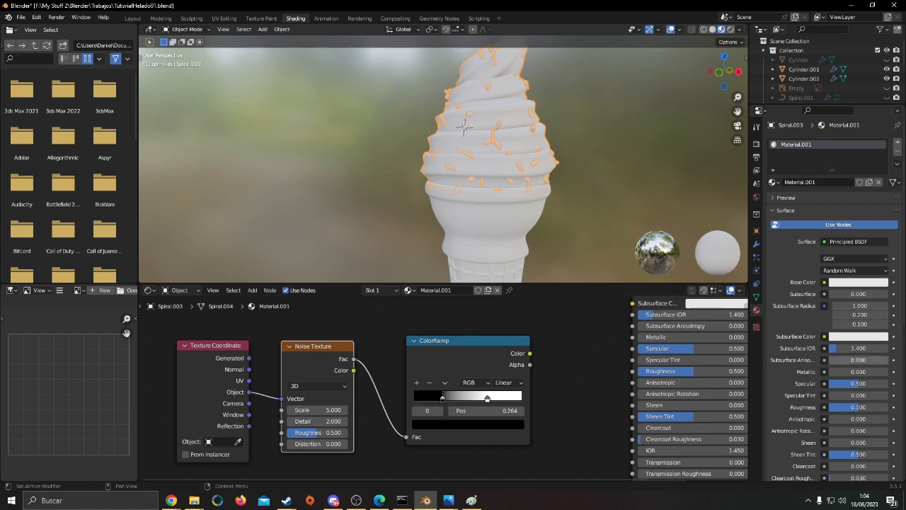
# Move the Texture Coordinate, Noise Texture and ColorRamp nodes together away from the Principled BSDF to make room for another node
pyautogui.moveTo(571, 368); pyautogui.dragTo(548, 372, button='middle')
pyautogui.scroll(-2, 547, 378)
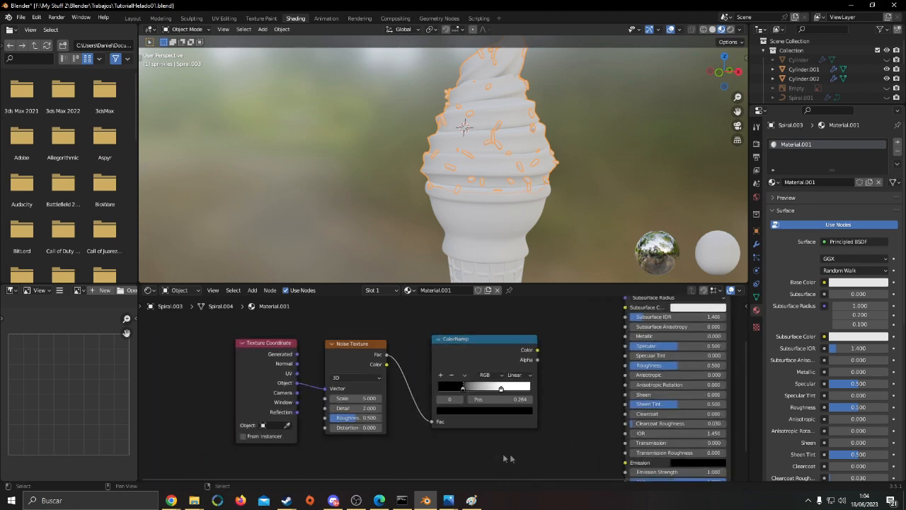
pyautogui.moveTo(511, 455); pyautogui.dragTo(244, 388)
pyautogui.moveTo(279, 354); pyautogui.dragTo(167, 381)
pyautogui.click(568, 413)
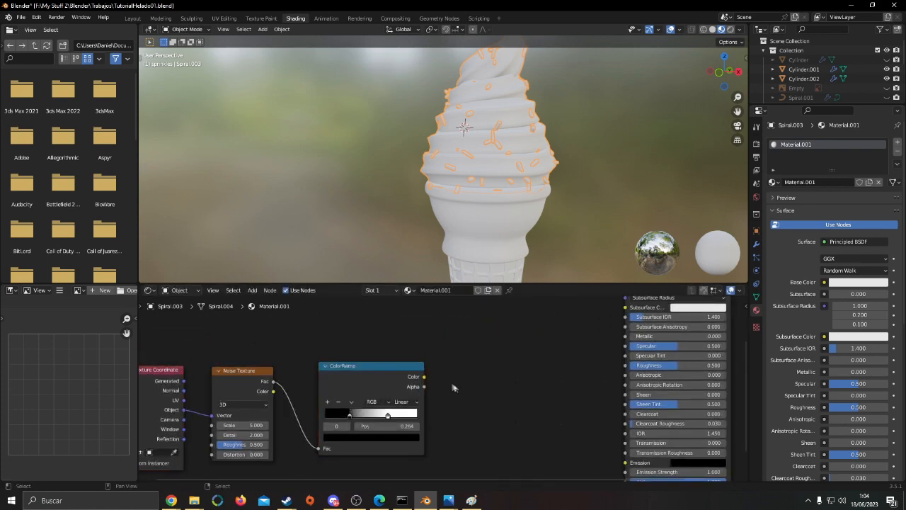
# Route the ColorRamp's Color output through a new RGB to BW node into the Principled BSDF's Roughness input
pyautogui.moveTo(425, 377); pyautogui.dragTo(473, 386)
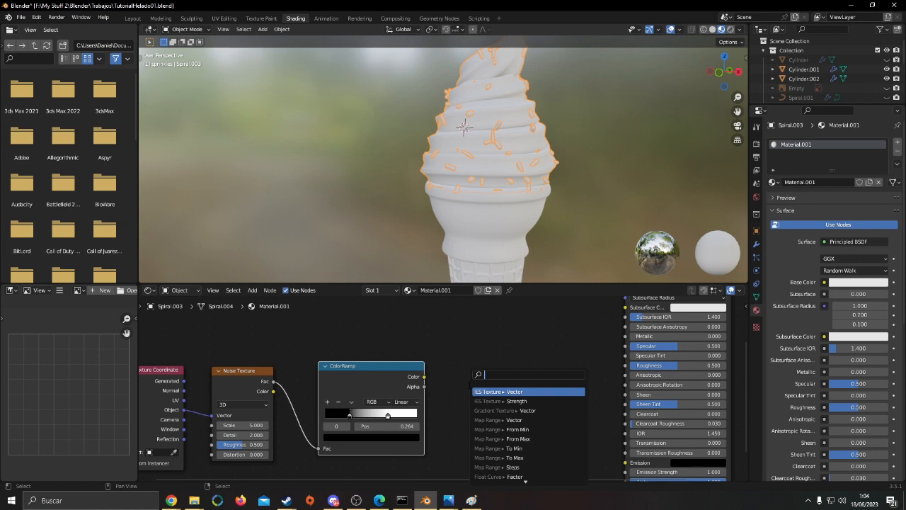
pyautogui.write('rgb')
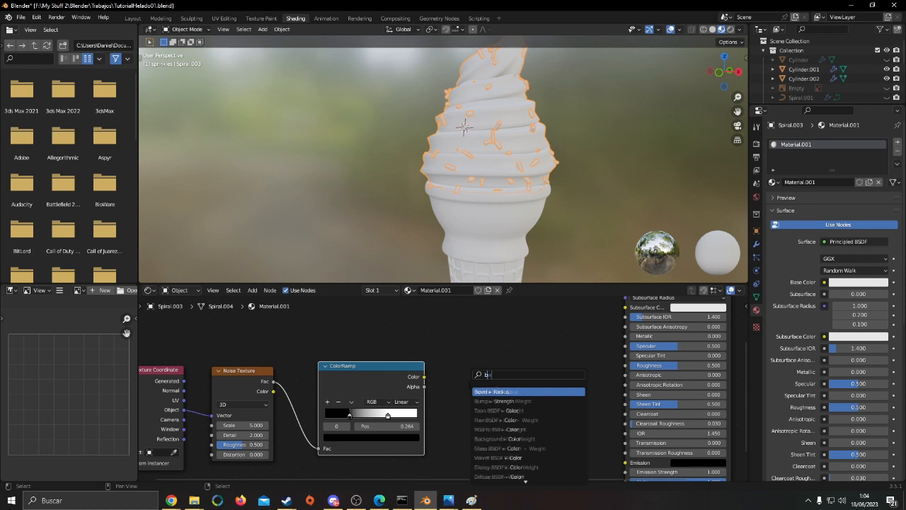
pyautogui.press('Return')
pyautogui.click(468, 383)
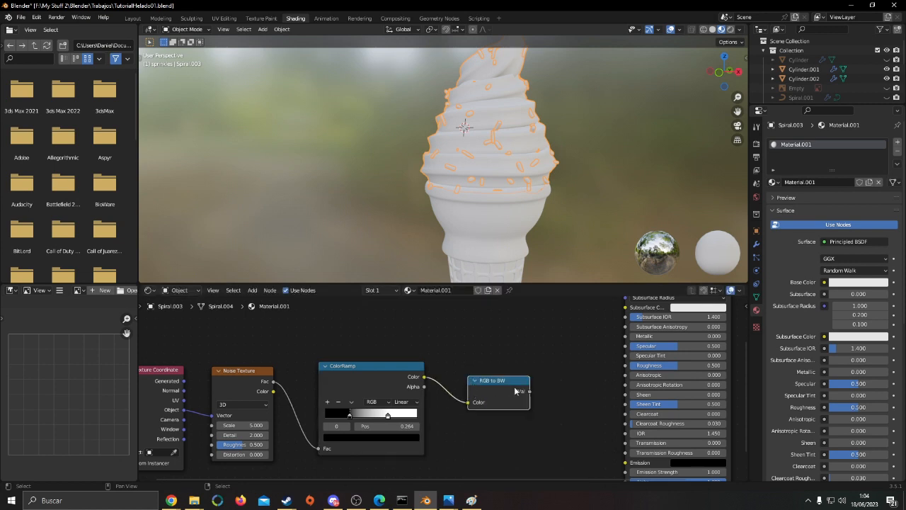
pyautogui.moveTo(529, 391); pyautogui.dragTo(626, 365)
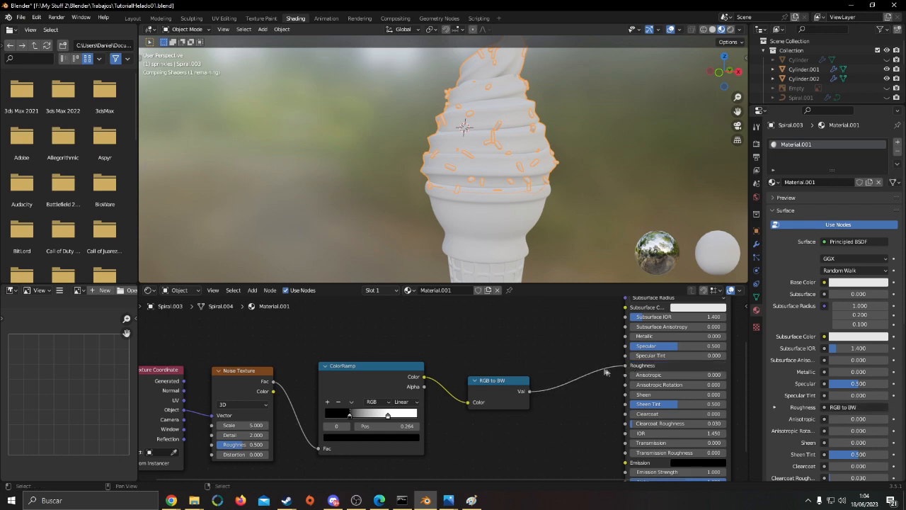
# Examine the noise-driven roughness on the swirl's surface and sprinkles up close, along with the material's node graph
pyautogui.scroll(-3, 556, 359)
pyautogui.scroll(1, 560, 358)
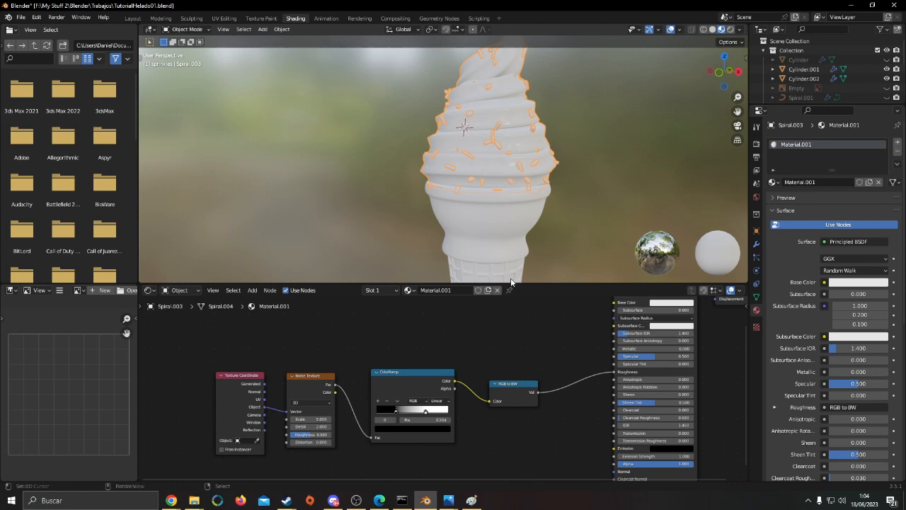
pyautogui.scroll(-3, 521, 233)
pyautogui.moveTo(526, 229); pyautogui.dragTo(500, 156, button='middle')
pyautogui.scroll(5, 523, 211)
pyautogui.scroll(4, 536, 200)
pyautogui.scroll(5, 526, 164)
pyautogui.scroll(-3, 524, 163)
pyautogui.scroll(1, 361, 358)
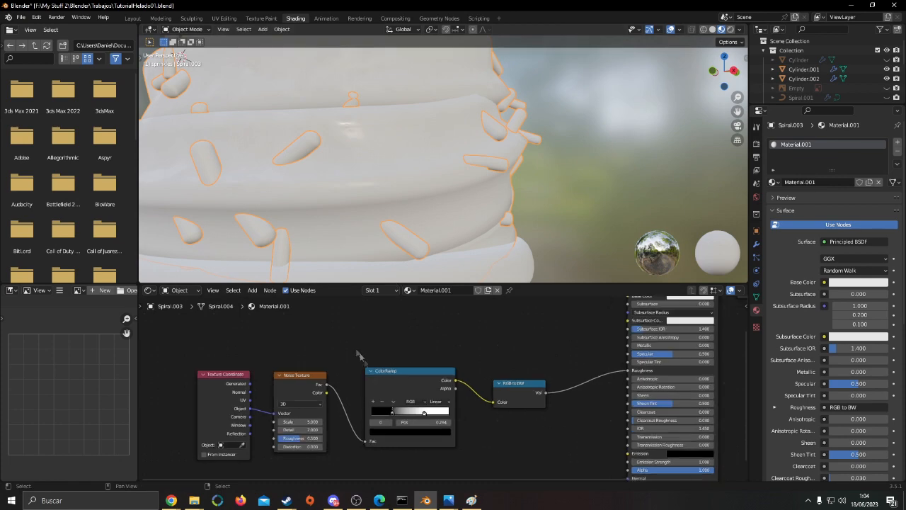
pyautogui.scroll(-5, 506, 193)
pyautogui.moveTo(500, 334); pyautogui.dragTo(513, 417, button='middle')
pyautogui.moveTo(528, 381); pyautogui.dragTo(460, 377, button='middle')
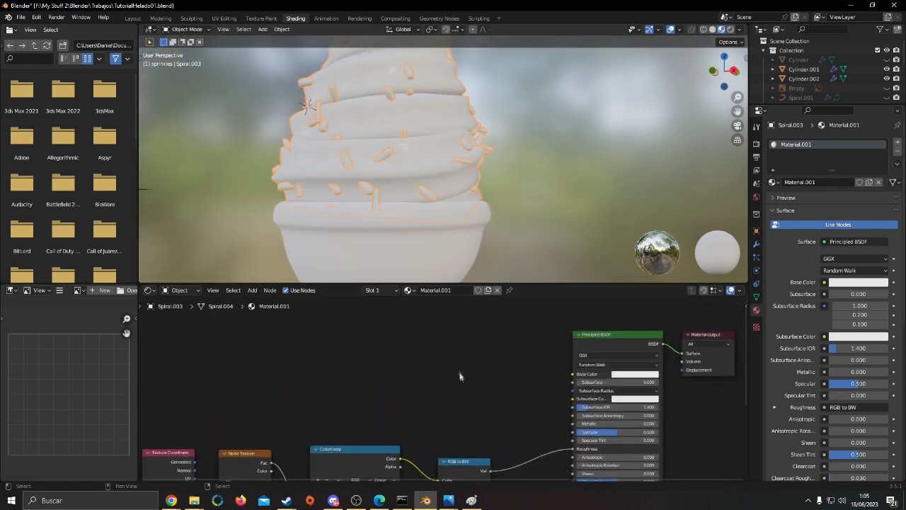
pyautogui.press('F3')
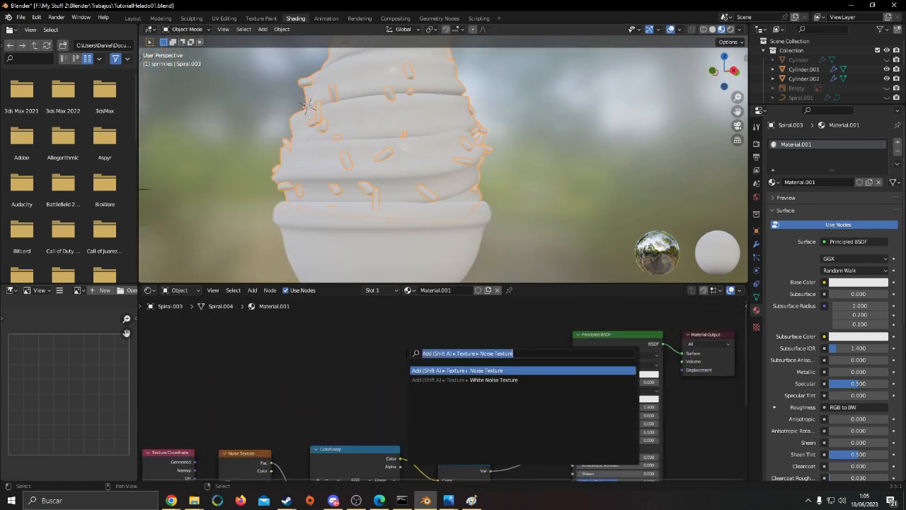
pyautogui.write('color rgb')
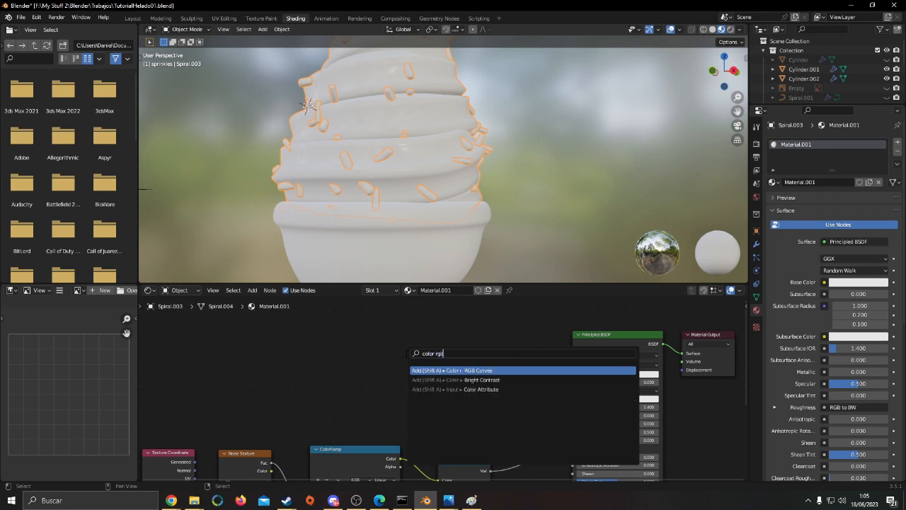
pyautogui.press('Down')
pyautogui.press('Down')
pyautogui.press('Return')
pyautogui.click(406, 353)
pyautogui.press('Delete')
# Add an RGB node beside the Principled BSDF and connect its Color output to the Base Color input
pyautogui.press('F3')
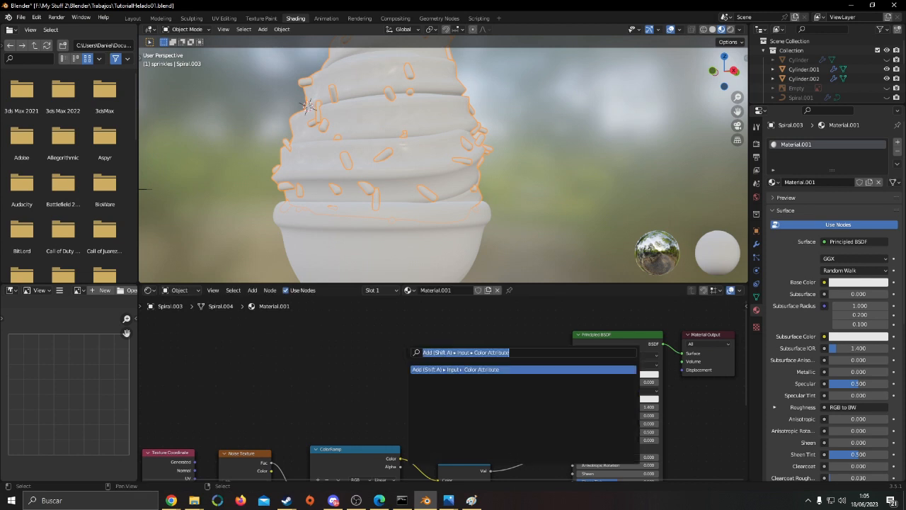
pyautogui.write('rgb')
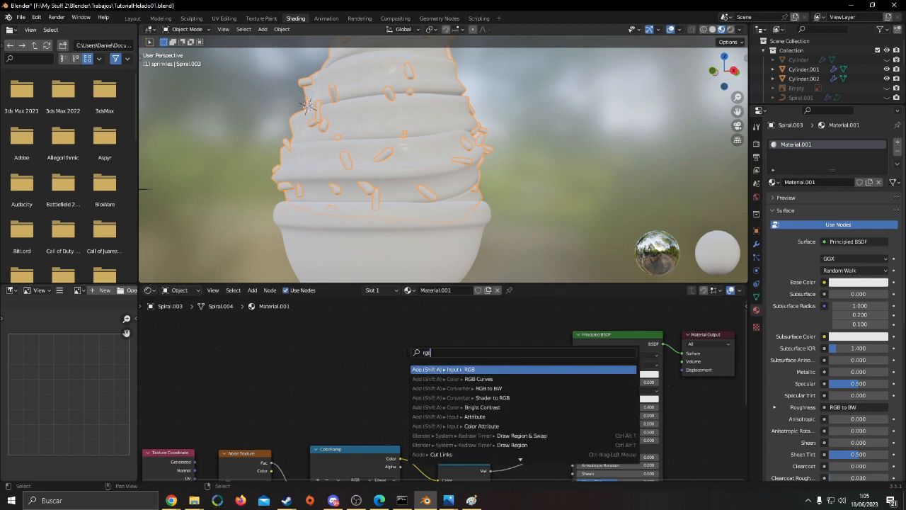
pyautogui.press('Return')
pyautogui.click(446, 350)
pyautogui.scroll(2, 451, 335)
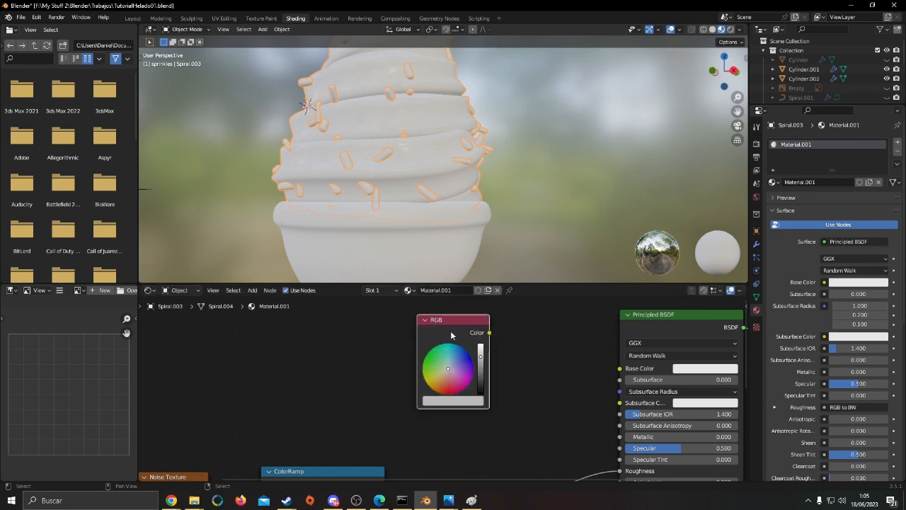
pyautogui.moveTo(489, 333); pyautogui.dragTo(630, 373)
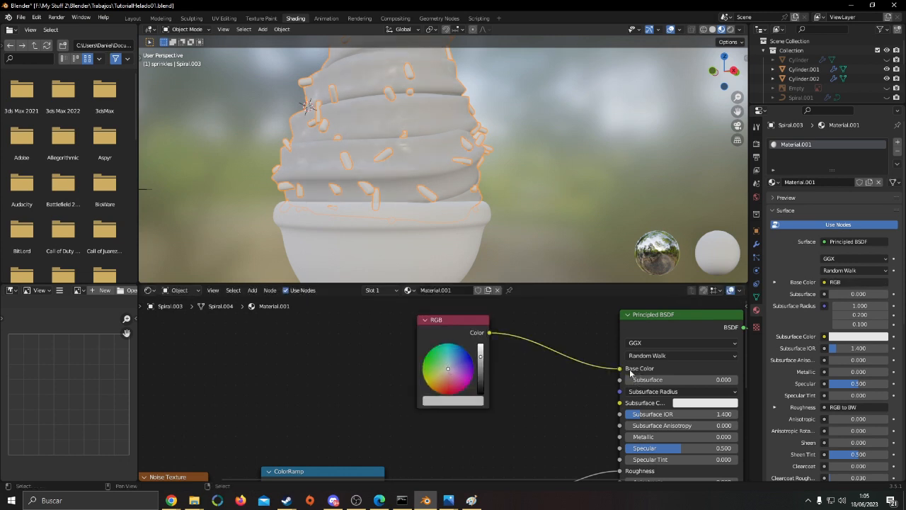
pyautogui.moveTo(429, 344); pyautogui.dragTo(438, 351)
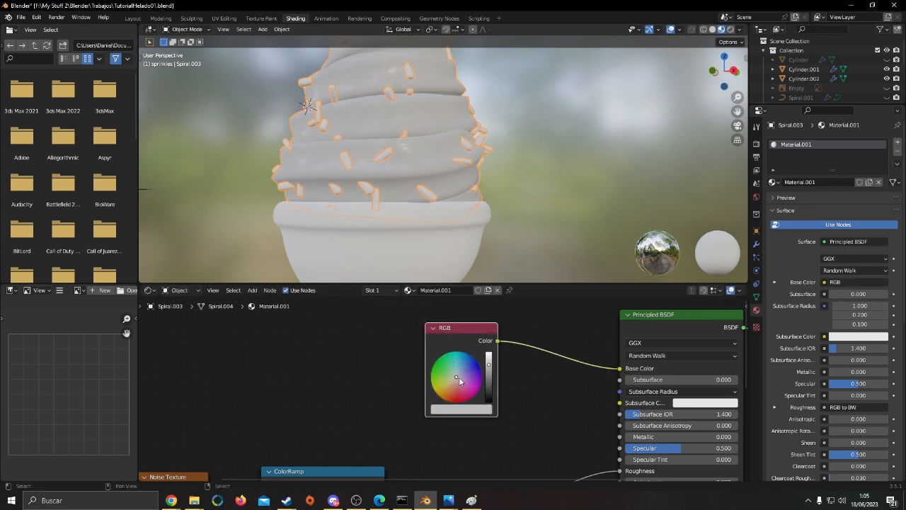
# Set the RGB node's colour to a dark chocolate brown for the swirl
pyautogui.moveTo(487, 371); pyautogui.dragTo(489, 355)
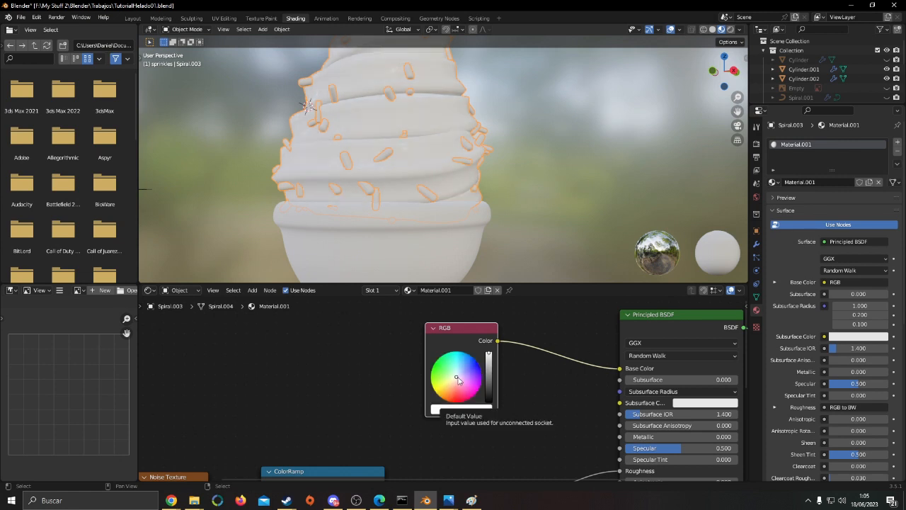
pyautogui.moveTo(458, 379); pyautogui.dragTo(489, 383)
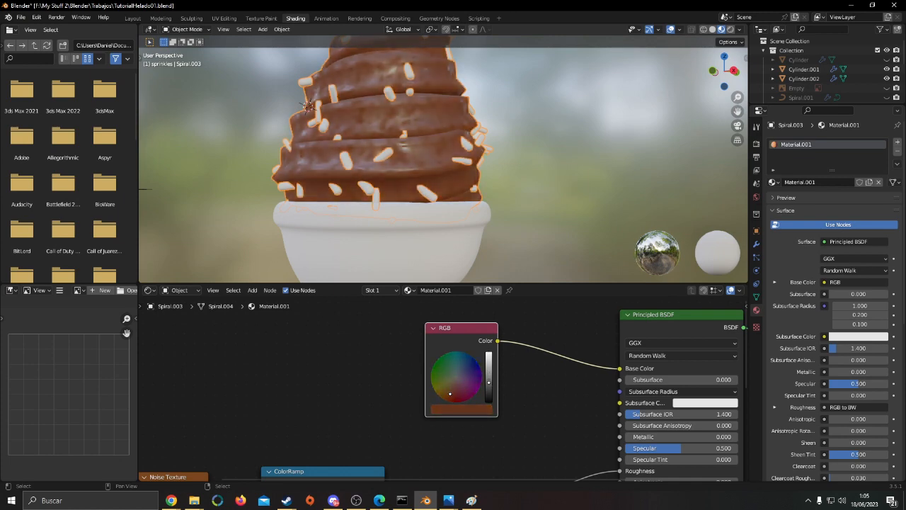
pyautogui.scroll(6, 515, 232)
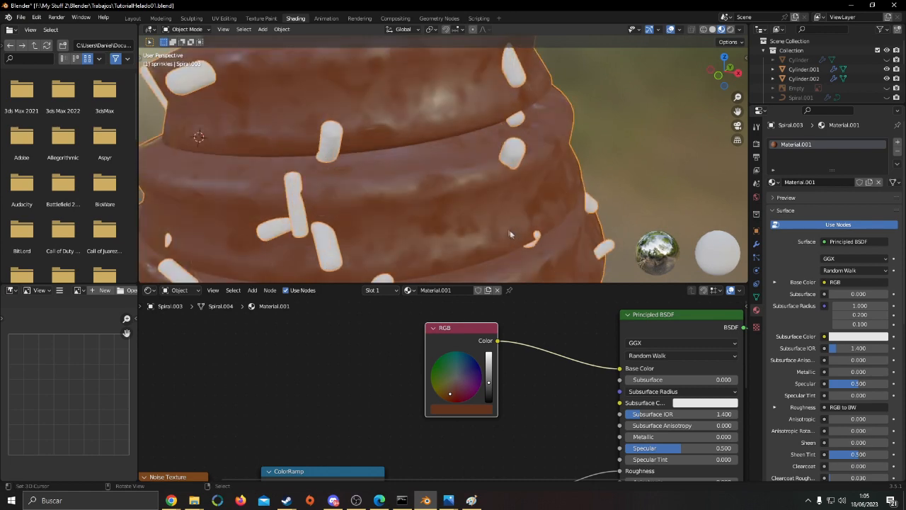
pyautogui.scroll(-4, 524, 212)
# Try Noise Texture Scale values of 10 and 100 for the swirl's roughness pattern
pyautogui.moveTo(317, 421); pyautogui.dragTo(358, 394, button='middle')
pyautogui.scroll(4, 383, 396)
pyautogui.click(400, 402)
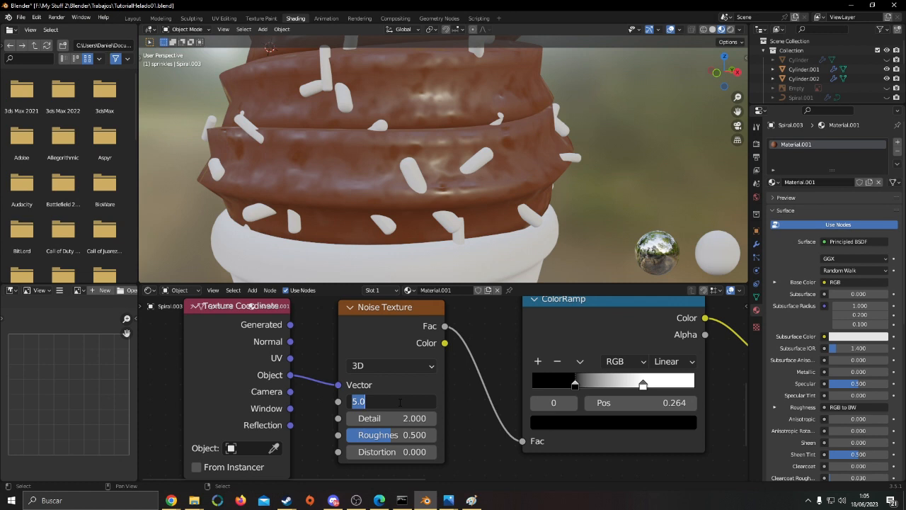
pyautogui.write('10')
pyautogui.press('Return')
pyautogui.click(400, 402)
pyautogui.write('100')
pyautogui.press('Return')
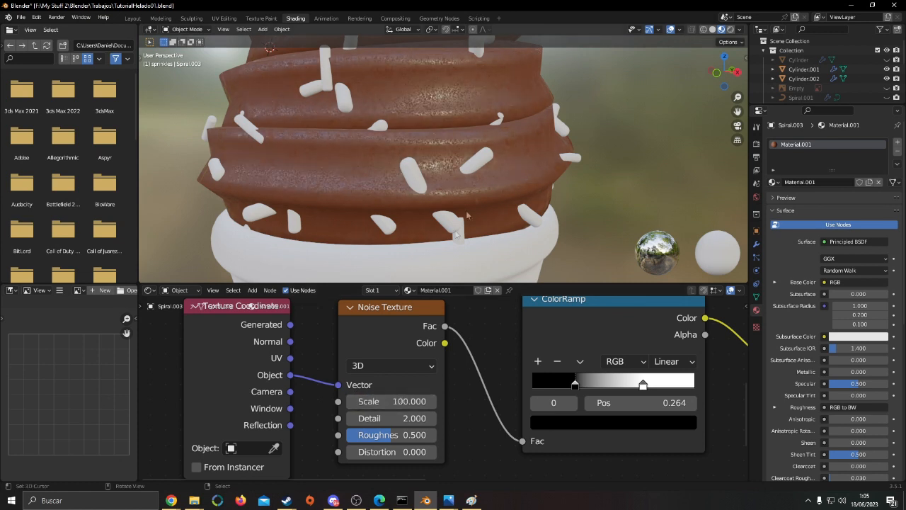
# Check the grain on the swirl up close and lower the Noise Texture's Scale to 83.4
pyautogui.scroll(8, 482, 175)
pyautogui.scroll(-10, 481, 180)
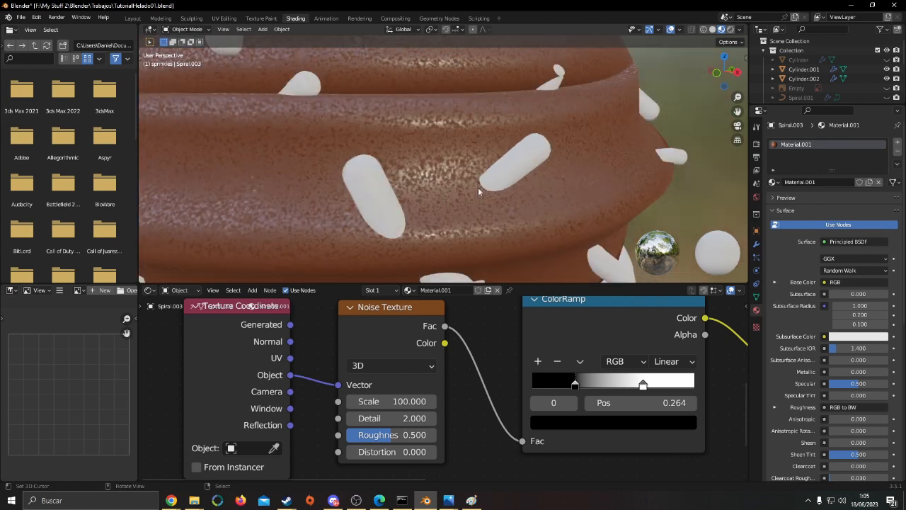
pyautogui.moveTo(412, 401); pyautogui.dragTo(357, 401)
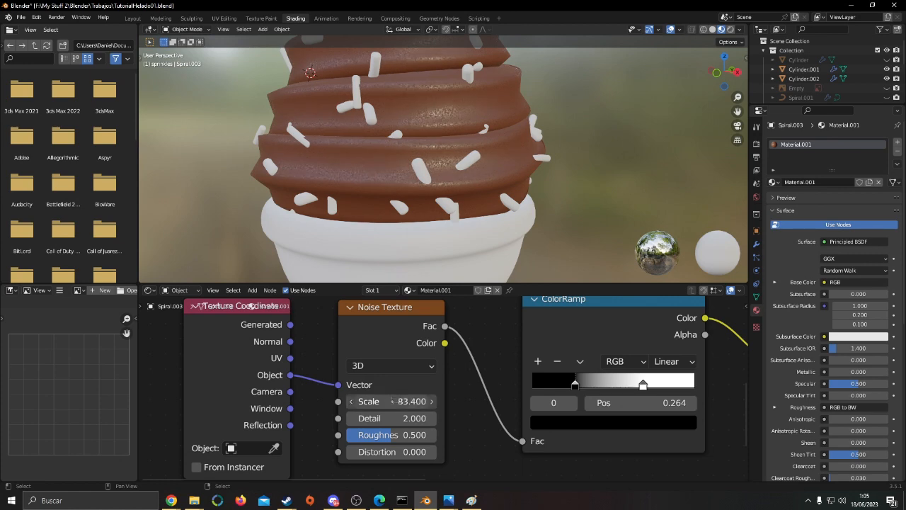
# Check the whole swirl and set the Noise Texture's Scale to 50
pyautogui.scroll(8, 504, 185)
pyautogui.scroll(-8, 504, 185)
pyautogui.scroll(-10, 504, 191)
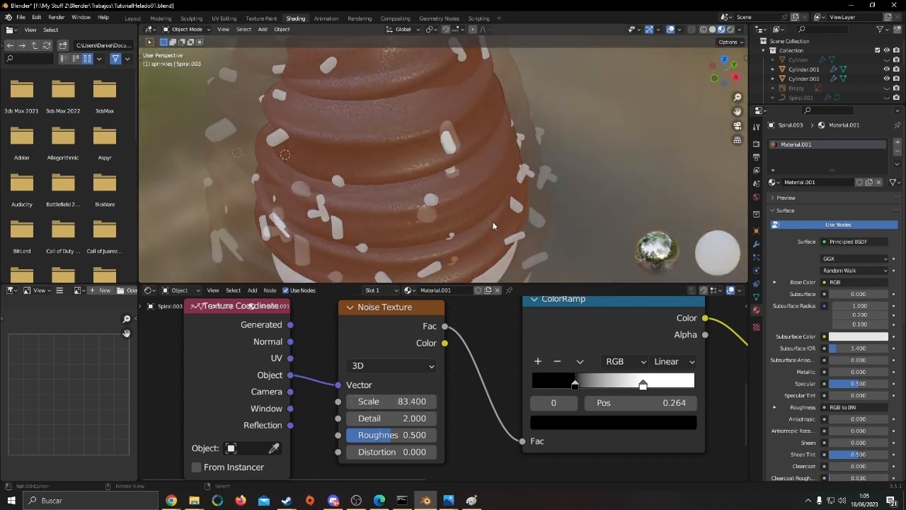
pyautogui.scroll(5, 495, 171)
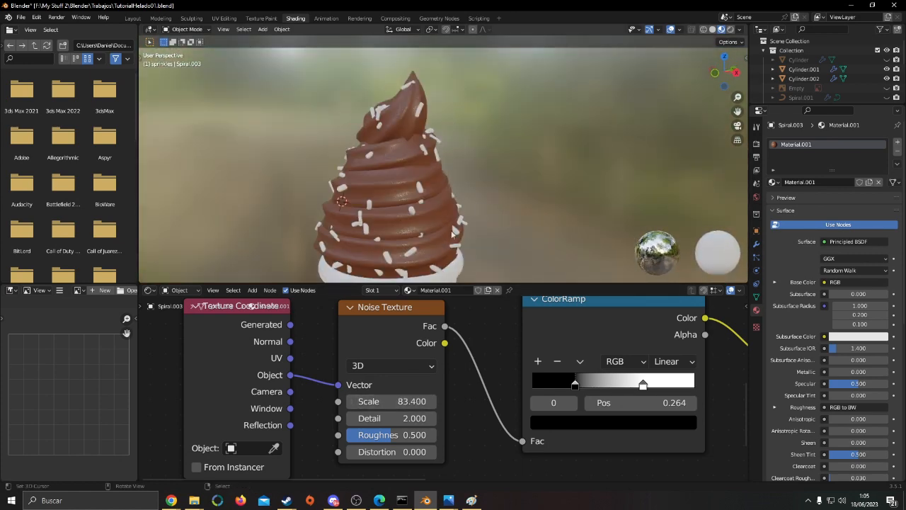
pyautogui.click(395, 406)
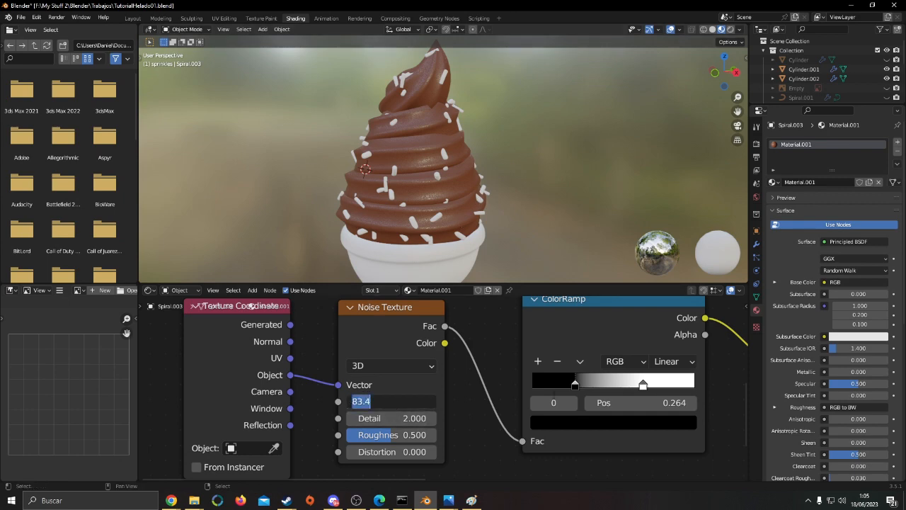
pyautogui.write('50')
pyautogui.press('Return')
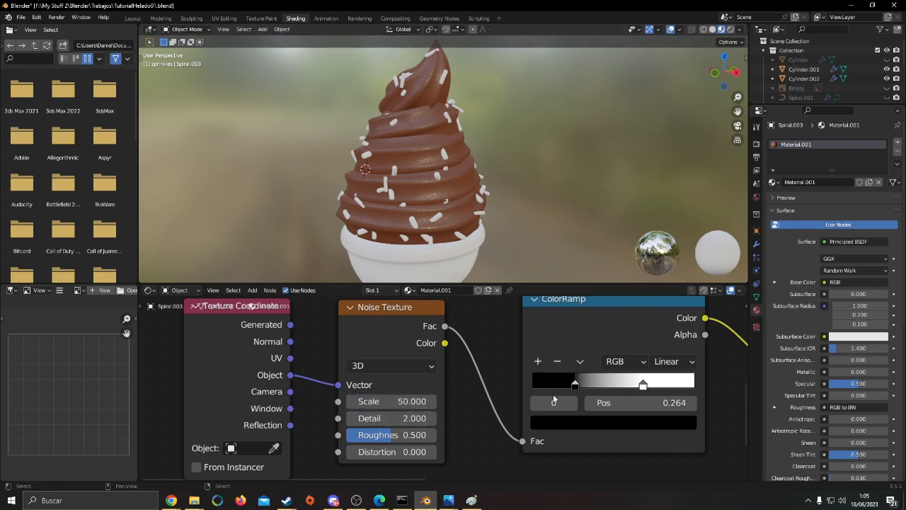
# Inspect the swirl's surface at close range and set the Noise Texture's Scale to 10
pyautogui.scroll(2, 488, 197)
pyautogui.scroll(3, 489, 196)
pyautogui.scroll(-1, 507, 192)
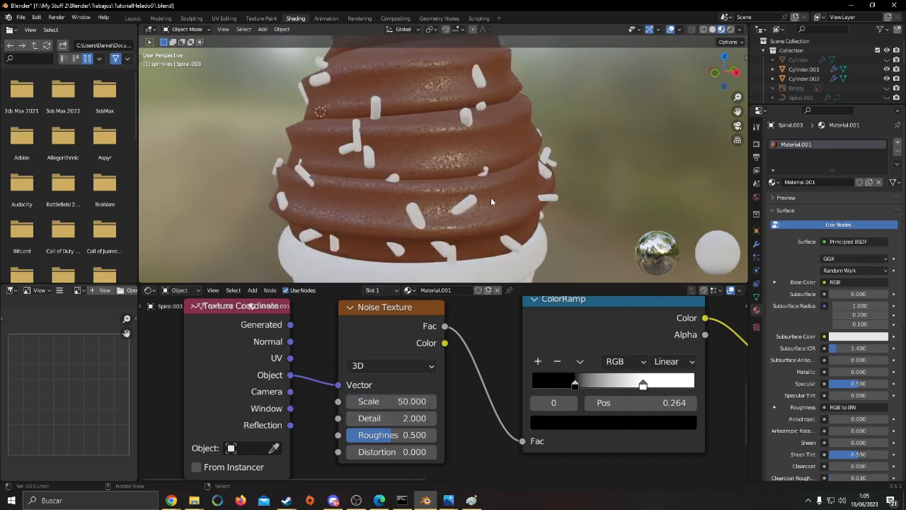
pyautogui.scroll(2, 492, 195)
pyautogui.scroll(1, 492, 189)
pyautogui.scroll(-4, 505, 205)
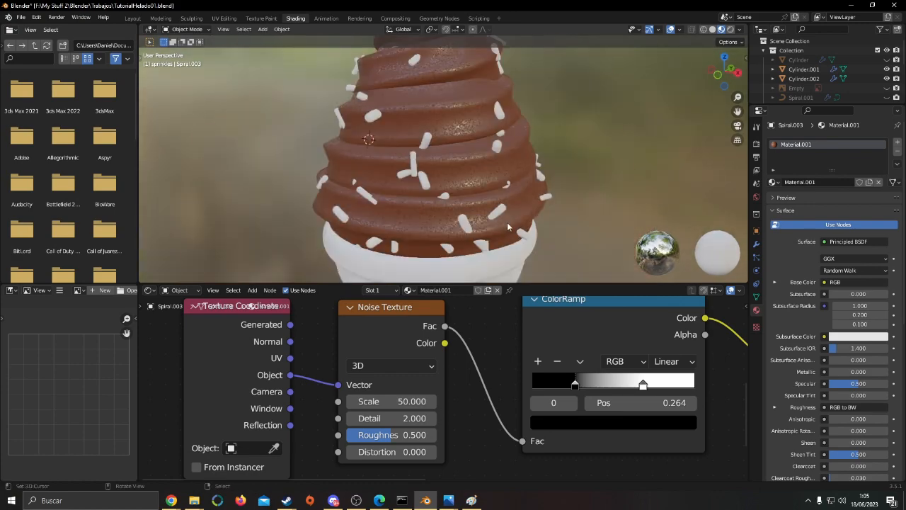
pyautogui.doubleClick(388, 401)
pyautogui.write('10')
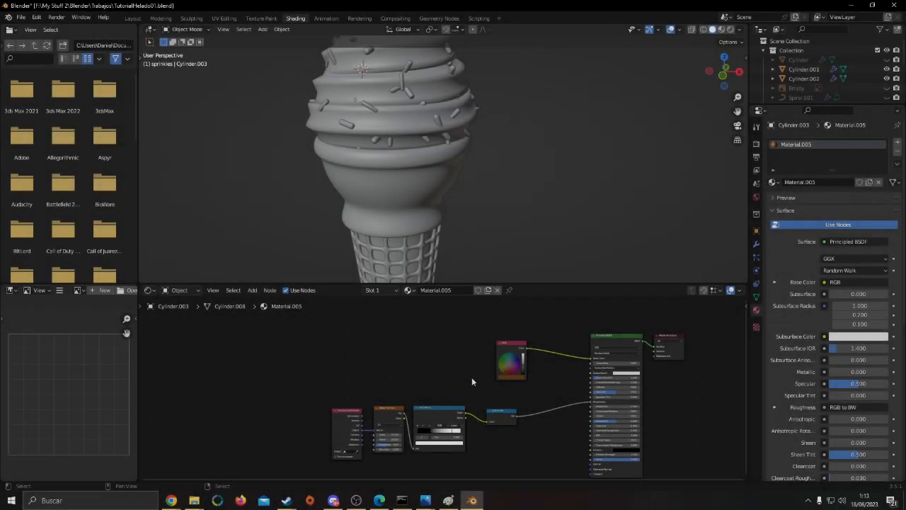
# Examine the separate coloured source sprinkles, the last sprinkle's RGB base colour, and the ice cream with its cone
pyautogui.scroll(3, 432, 367)
pyautogui.moveTo(456, 384); pyautogui.dragTo(440, 357, button='middle')
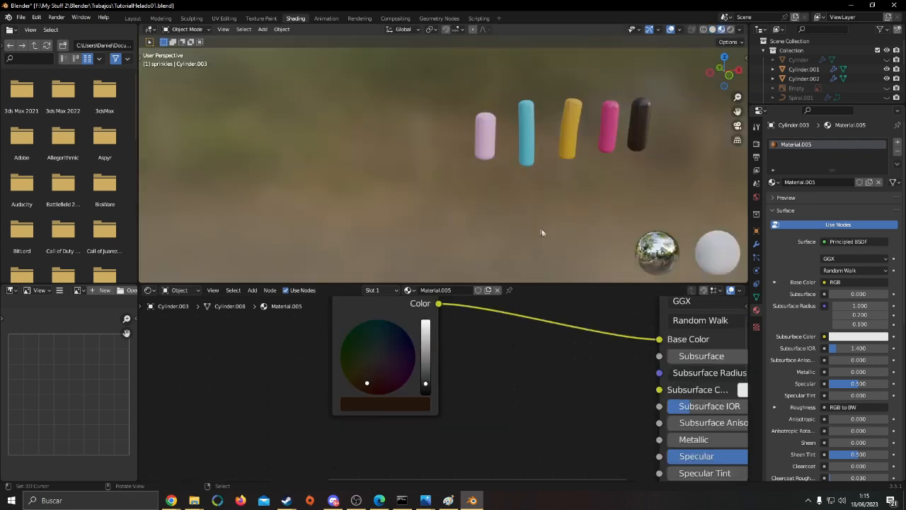
pyautogui.scroll(3, 538, 166)
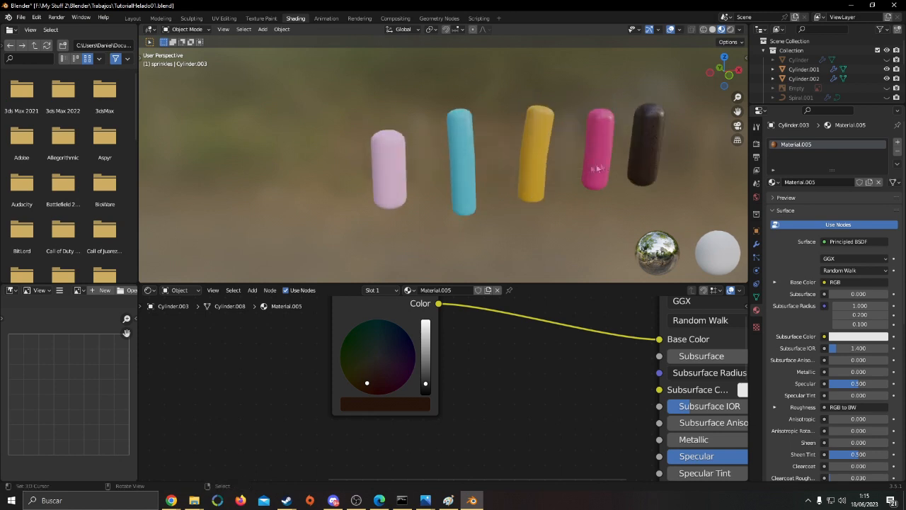
pyautogui.scroll(2, 538, 186)
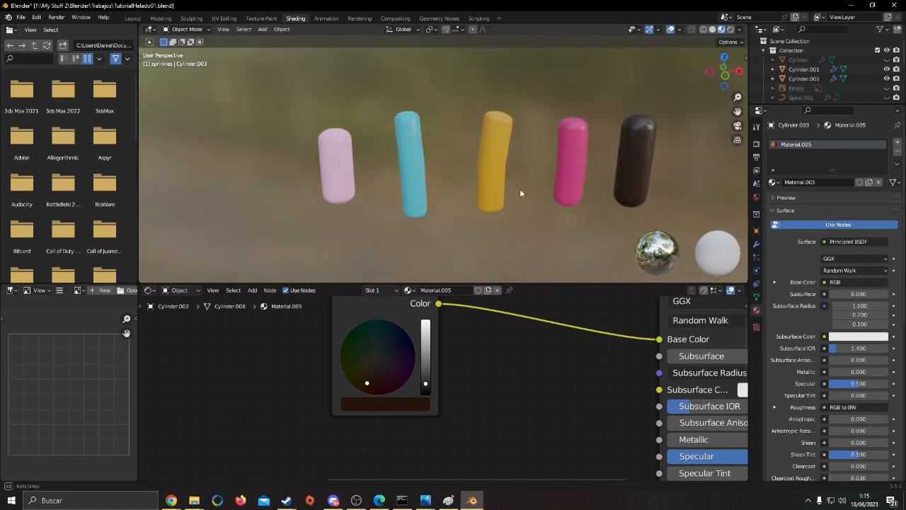
pyautogui.press('KP_Decimal')
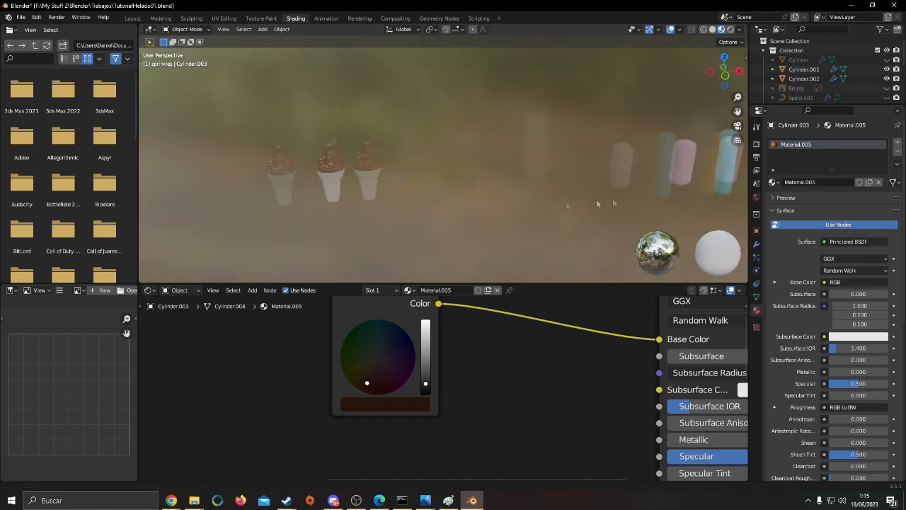
pyautogui.moveTo(467, 169); pyautogui.dragTo(559, 183, button='middle')
pyautogui.scroll(-4, 475, 174)
pyautogui.moveTo(465, 203); pyautogui.dragTo(424, 134, button='middle')
pyautogui.scroll(5, 467, 188)
# Inspect the cone's separate parts by selecting the smooth cone body and the waffle lattice around its base
pyautogui.click(408, 138)
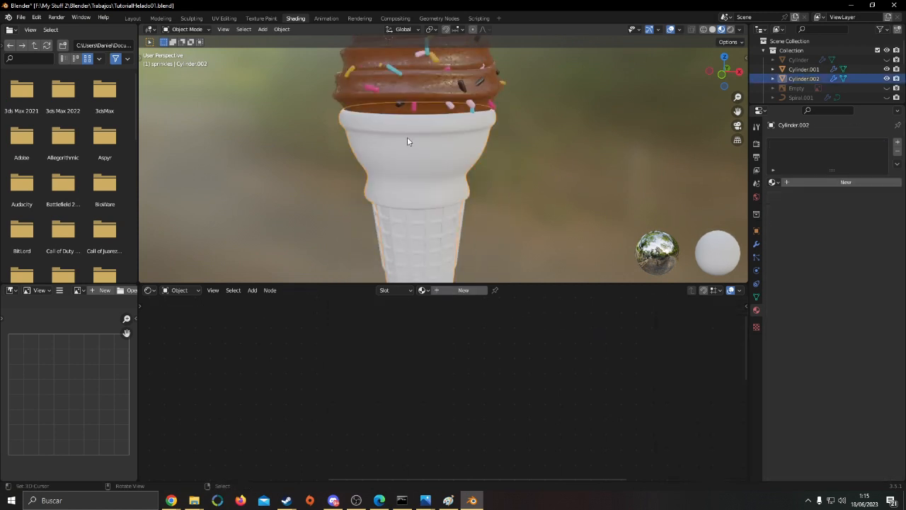
pyautogui.scroll(-2, 446, 190)
pyautogui.moveTo(446, 190); pyautogui.dragTo(445, 197, button='middle')
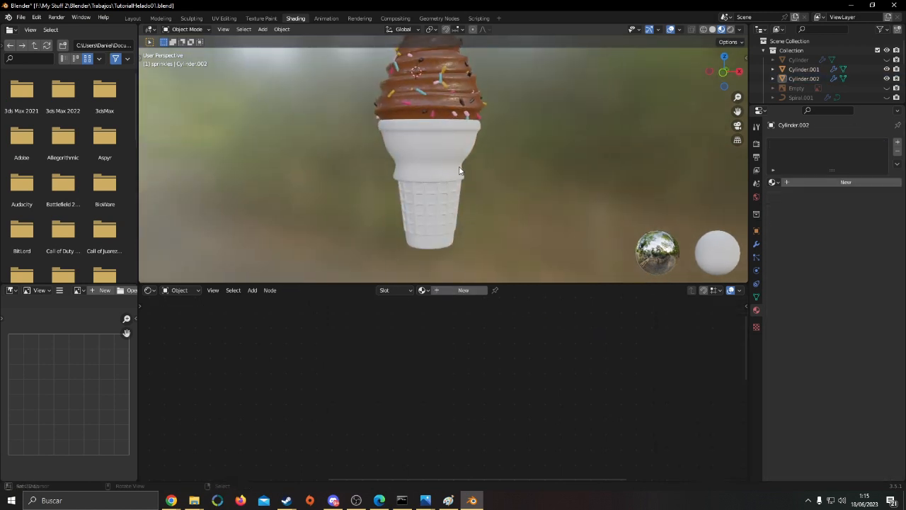
pyautogui.click(444, 198)
pyautogui.click(443, 206)
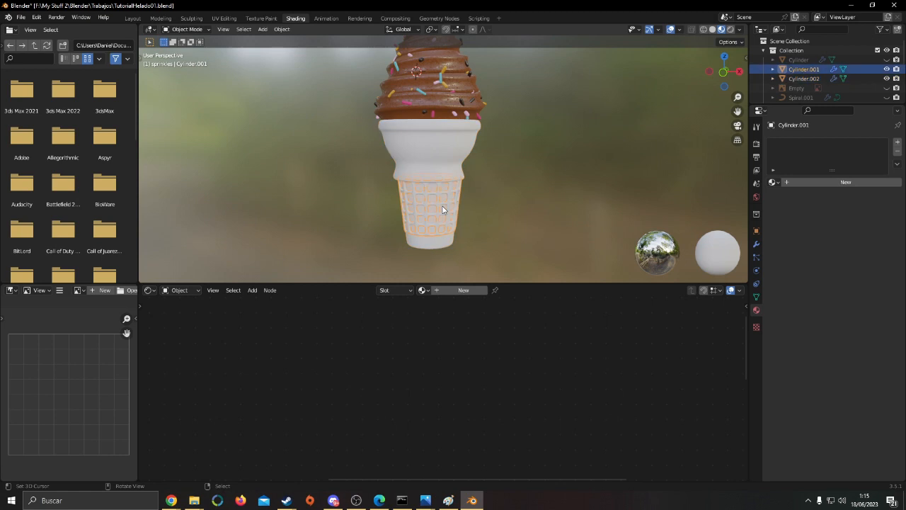
pyautogui.rightClick(499, 208)
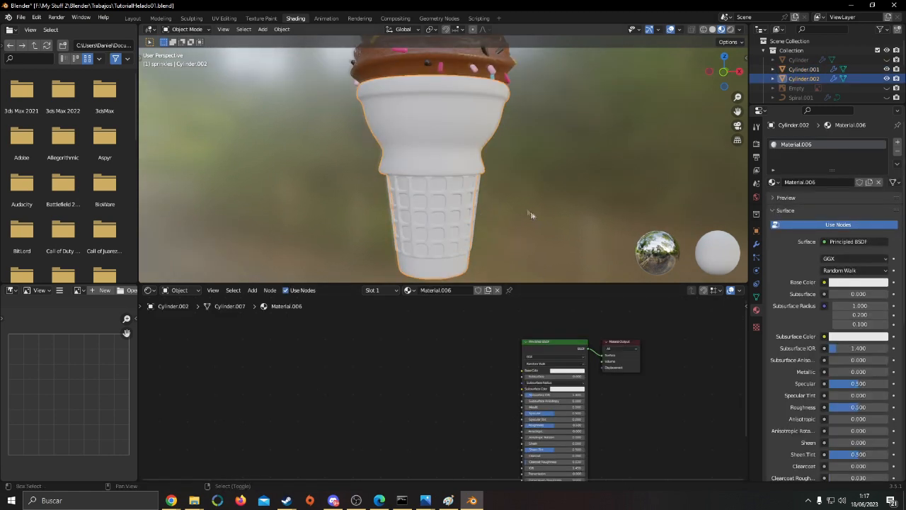
pyautogui.keyDown('shift'); pyautogui.moveTo(530, 211); pyautogui.dragTo(511, 181, button='middle'); pyautogui.keyUp('shift')
pyautogui.rightClick(512, 181)
# Enlarge the shader node editor to make more room for the cone material's nodes
pyautogui.moveTo(486, 477); pyautogui.dragTo(478, 447, button='middle')
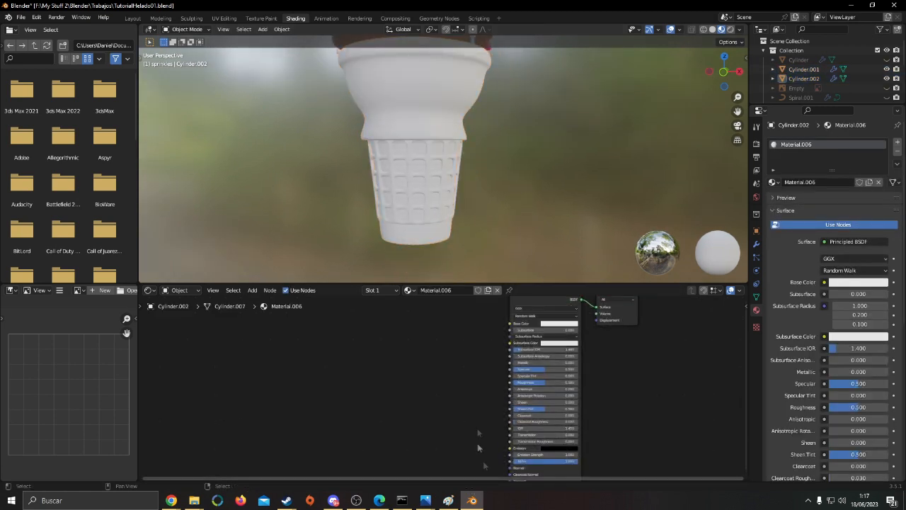
pyautogui.scroll(2, 489, 425)
pyautogui.moveTo(577, 285); pyautogui.dragTo(577, 225)
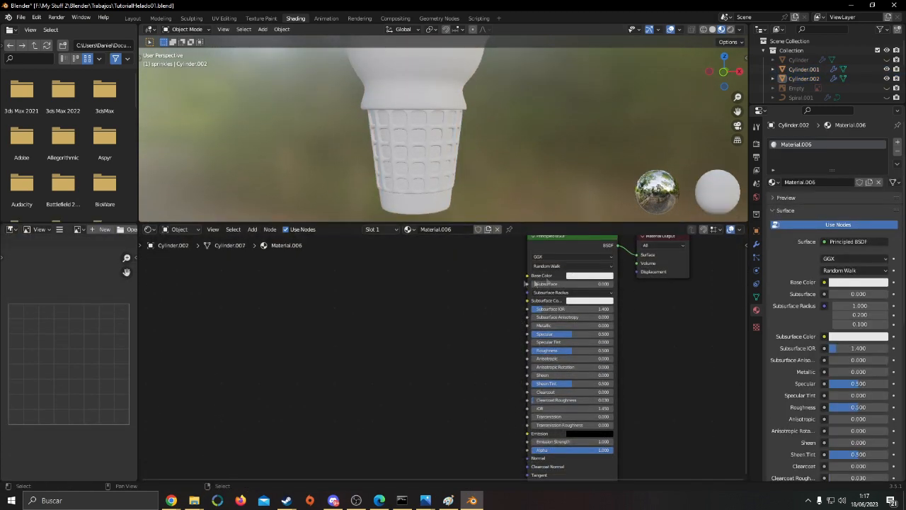
# Add a Texture Coordinate node to the cone body's material and place it well away from the Principled BSDF
pyautogui.scroll(2, 488, 340)
pyautogui.moveTo(397, 367); pyautogui.dragTo(433, 349, button='middle')
pyautogui.press('F3')
pyautogui.write('texture coord')
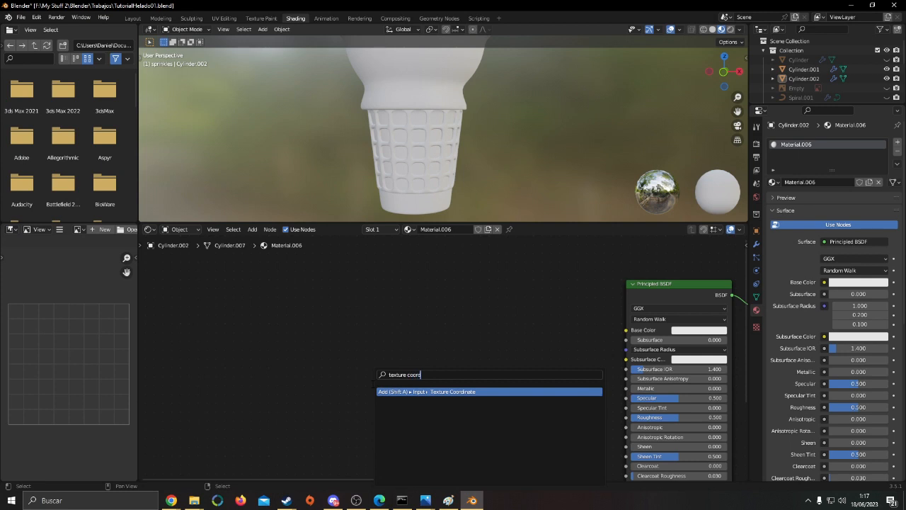
pyautogui.press('Return')
pyautogui.click(265, 339)
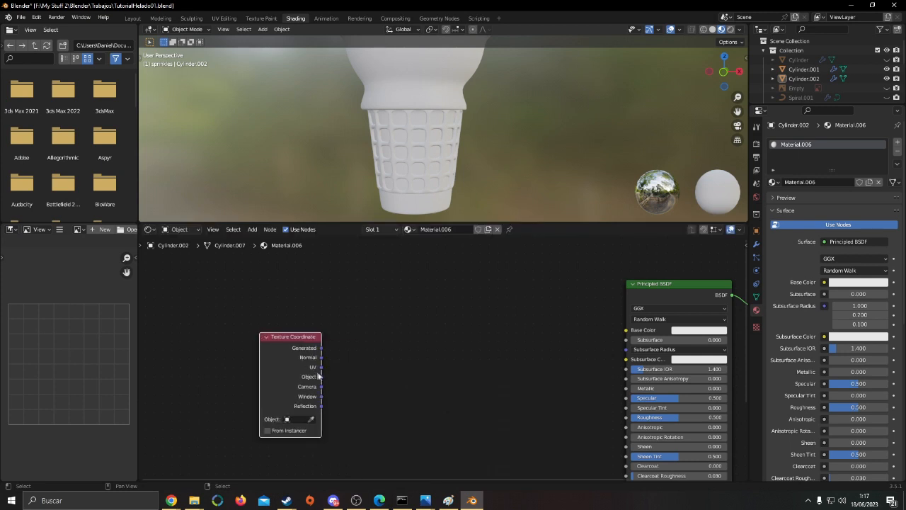
pyautogui.moveTo(312, 373); pyautogui.dragTo(300, 387)
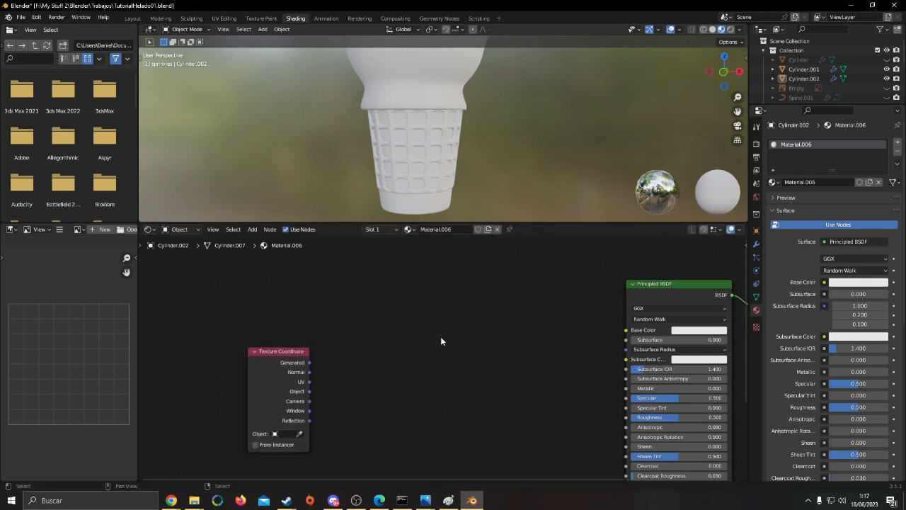
# Add a Noise Texture node to the cone body's material and place it above the Texture Coordinate node
pyautogui.press('F3')
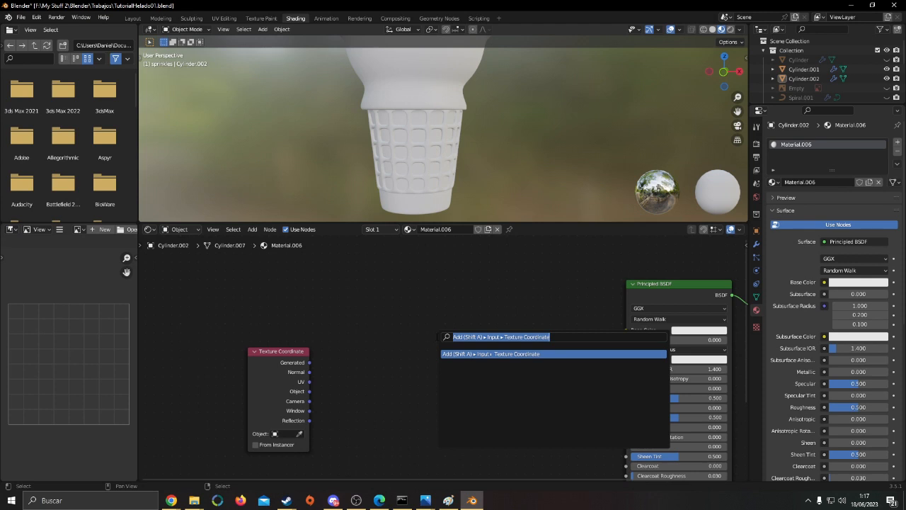
pyautogui.write('noise')
pyautogui.press('Return')
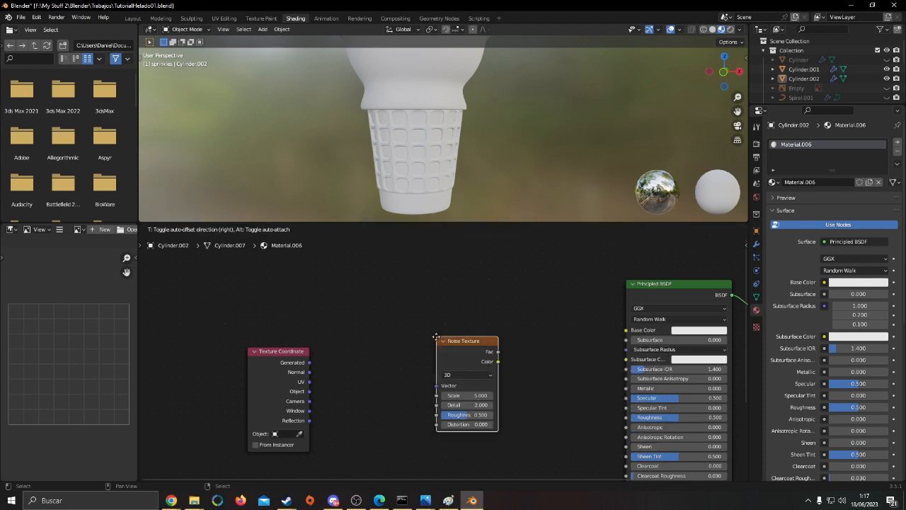
pyautogui.click(472, 355)
pyautogui.moveTo(471, 355); pyautogui.dragTo(472, 407, button='middle')
pyautogui.moveTo(460, 406); pyautogui.dragTo(413, 290)
pyautogui.moveTo(505, 331); pyautogui.dragTo(519, 355, button='middle')
pyautogui.moveTo(418, 306); pyautogui.dragTo(402, 297)
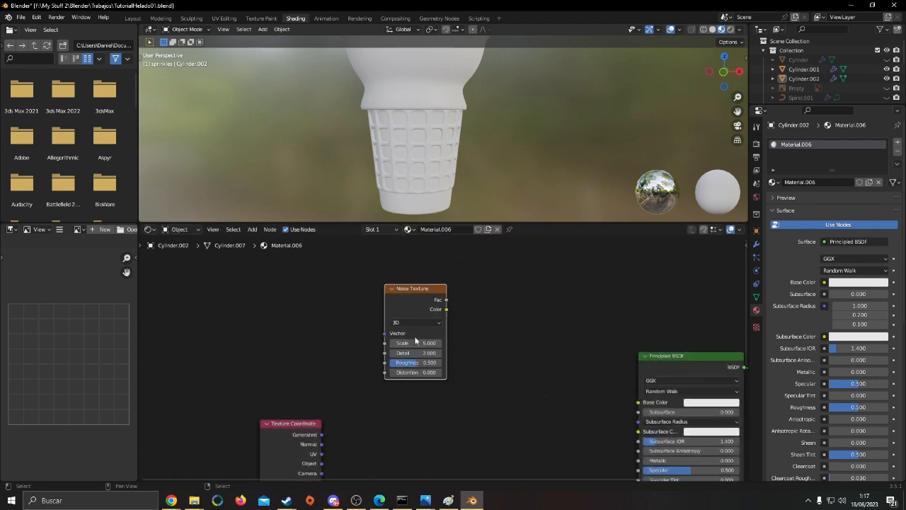
# Add a ColorRamp node fed by the Noise Texture's Fac output and space the nodes apart
pyautogui.moveTo(427, 289); pyautogui.dragTo(451, 329)
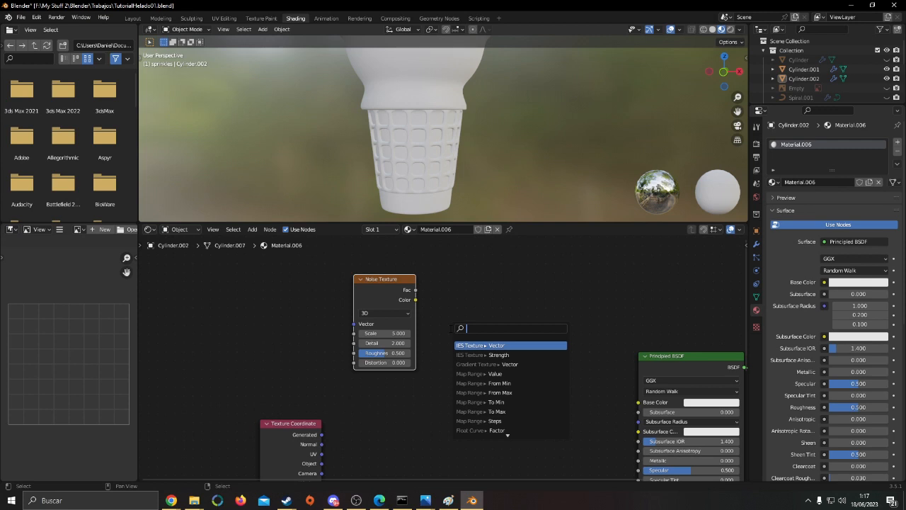
pyautogui.write('col')
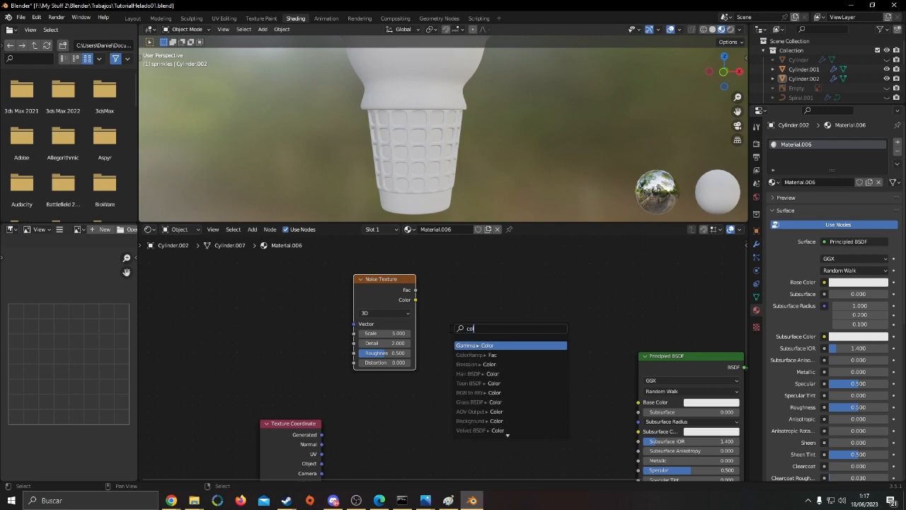
pyautogui.write('orramp')
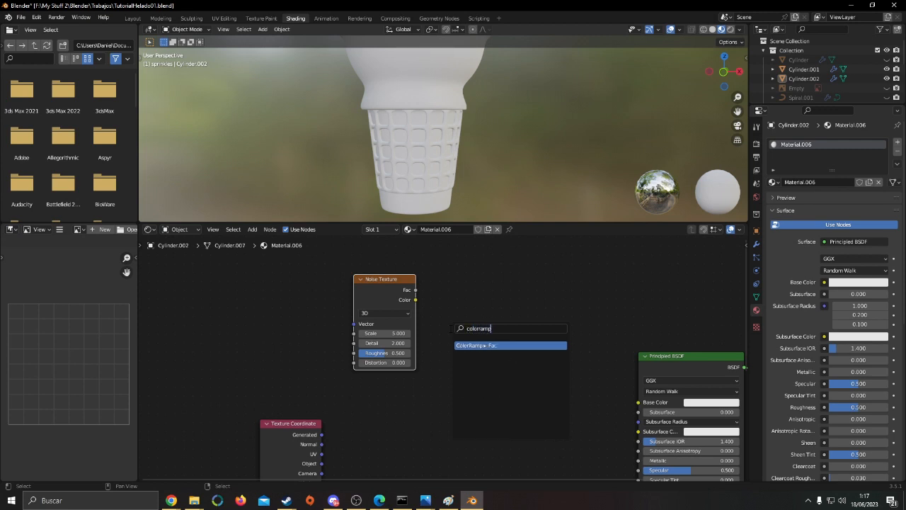
pyautogui.press('Return')
pyautogui.click(445, 291)
pyautogui.moveTo(272, 446); pyautogui.dragTo(195, 450)
pyautogui.moveTo(427, 383); pyautogui.dragTo(421, 382, button='middle')
pyautogui.click(424, 382)
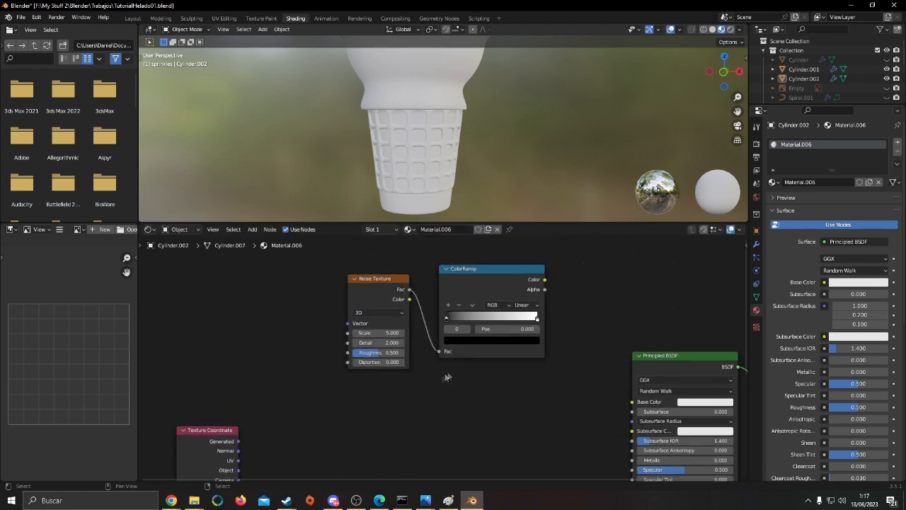
pyautogui.moveTo(364, 285); pyautogui.dragTo(354, 283)
pyautogui.moveTo(498, 292); pyautogui.dragTo(510, 275)
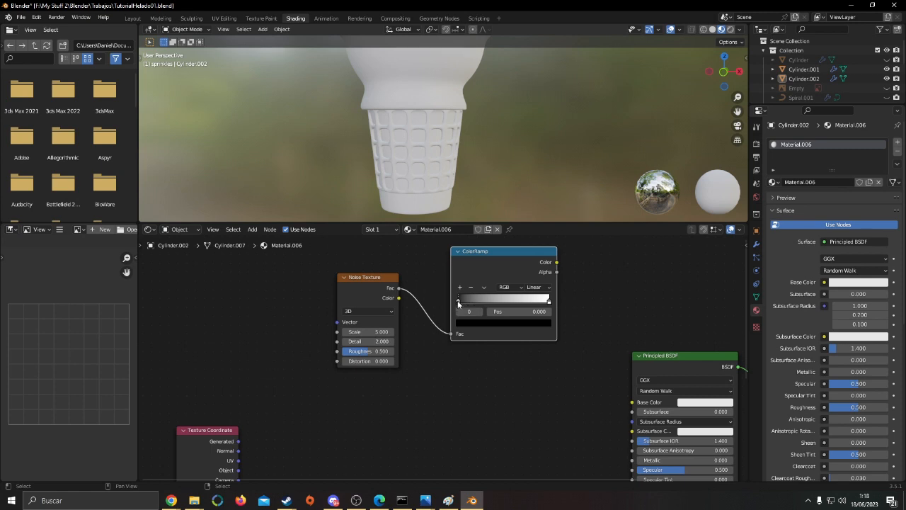
# Change the ColorRamp's first stop from black to a dark reddish brown
pyautogui.click(472, 323)
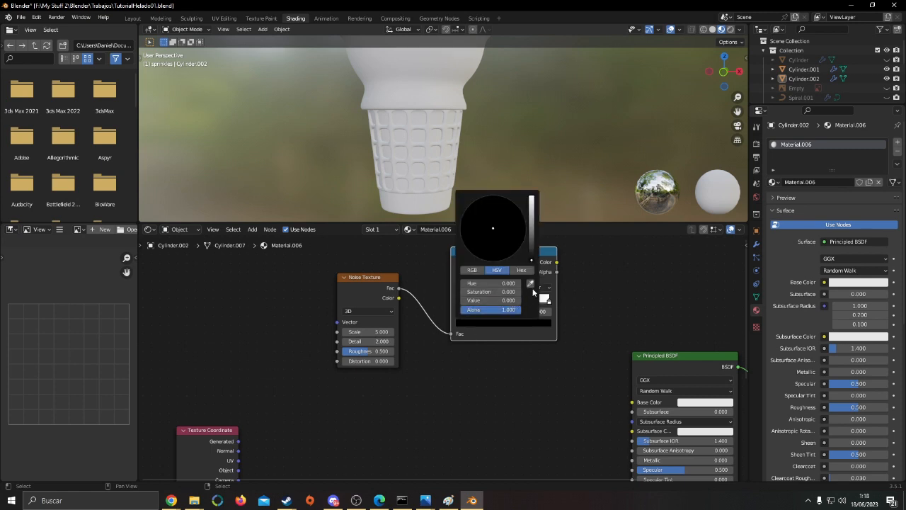
pyautogui.moveTo(533, 238); pyautogui.dragTo(532, 196)
pyautogui.moveTo(486, 230); pyautogui.dragTo(484, 253)
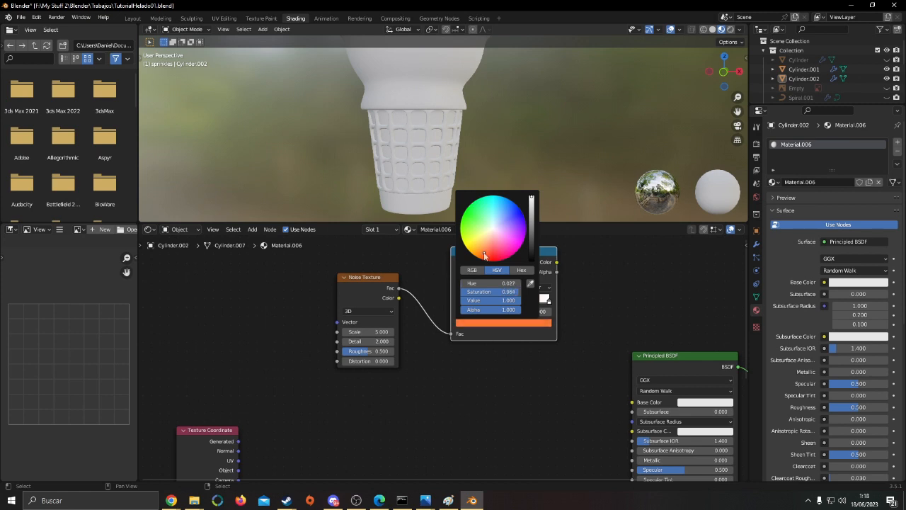
pyautogui.moveTo(534, 227)
pyautogui.mouseDown()
pyautogui.moveTo(533, 244)
pyautogui.moveTo(533, 231)
pyautogui.mouseUp()
pyautogui.moveTo(484, 252); pyautogui.dragTo(481, 250)
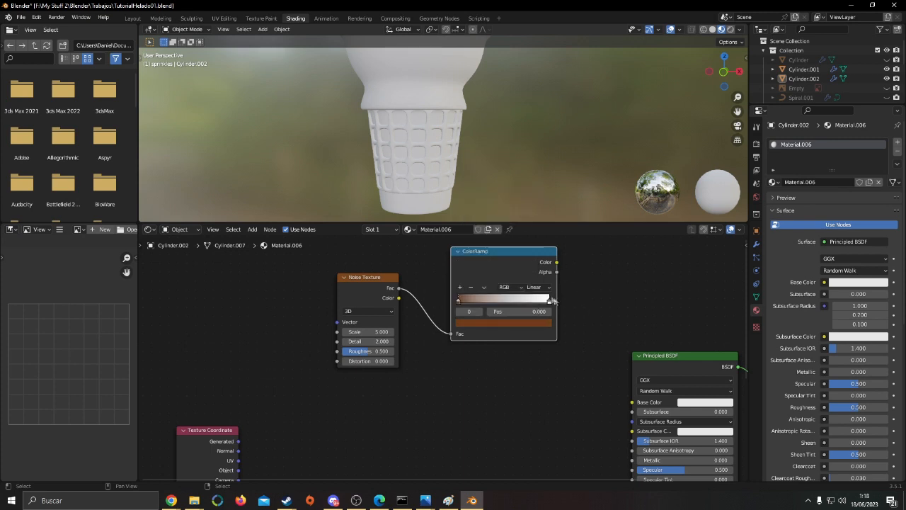
# Set the ColorRamp's last stop to a light orange with hue 0.059, saturation 0.885 and value 1
pyautogui.click(548, 302)
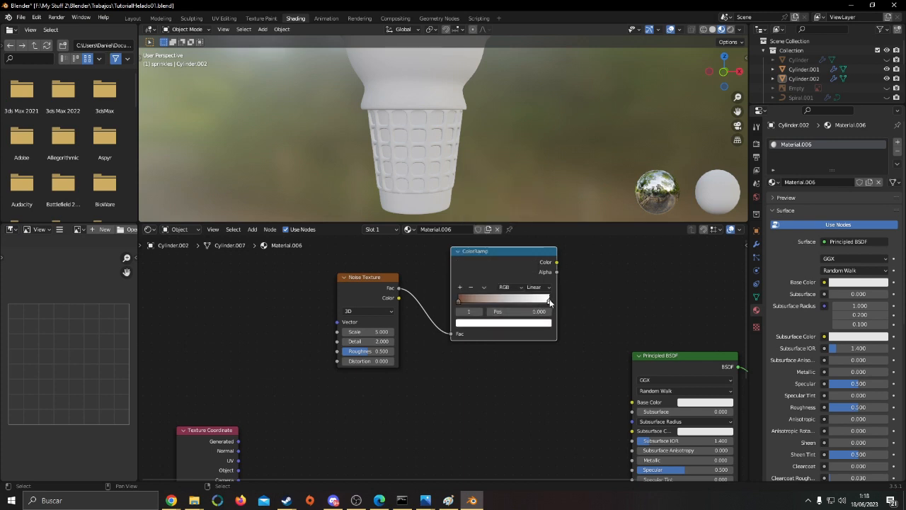
pyautogui.click(542, 324)
pyautogui.moveTo(490, 243); pyautogui.dragTo(483, 246)
pyautogui.moveTo(534, 210); pyautogui.dragTo(532, 223)
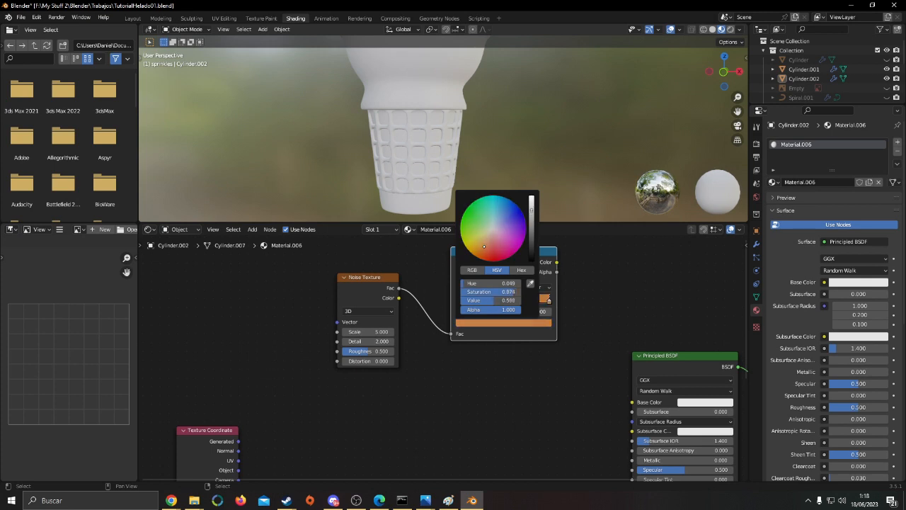
pyautogui.moveTo(487, 243); pyautogui.dragTo(482, 244)
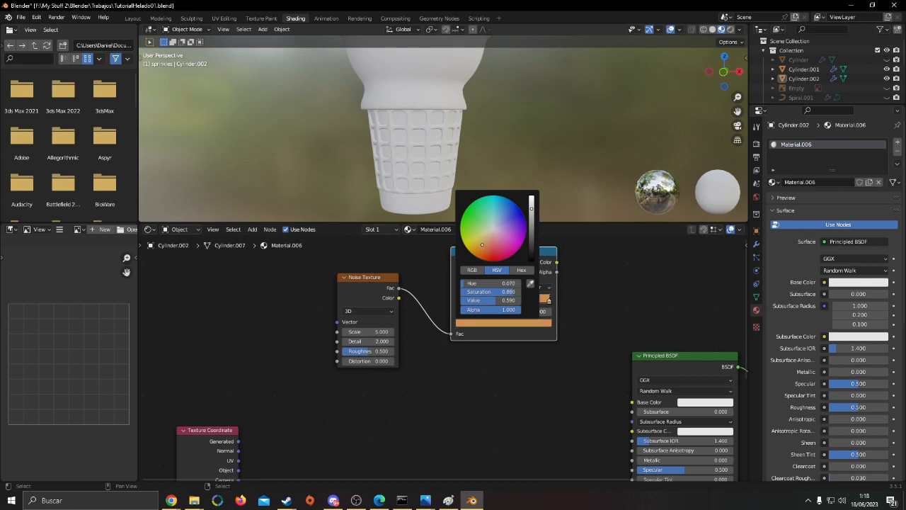
pyautogui.moveTo(535, 221); pyautogui.dragTo(532, 198)
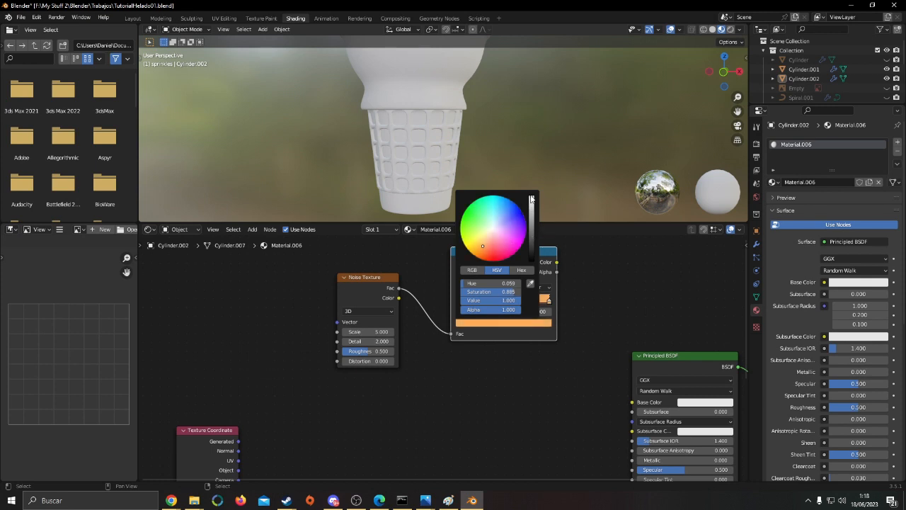
# Refine the ramp's brown stop to hue 0.053, saturation 0.915, value 0.204, and its orange stop to hue 0.063, saturation 0.872
pyautogui.scroll(2, 506, 281)
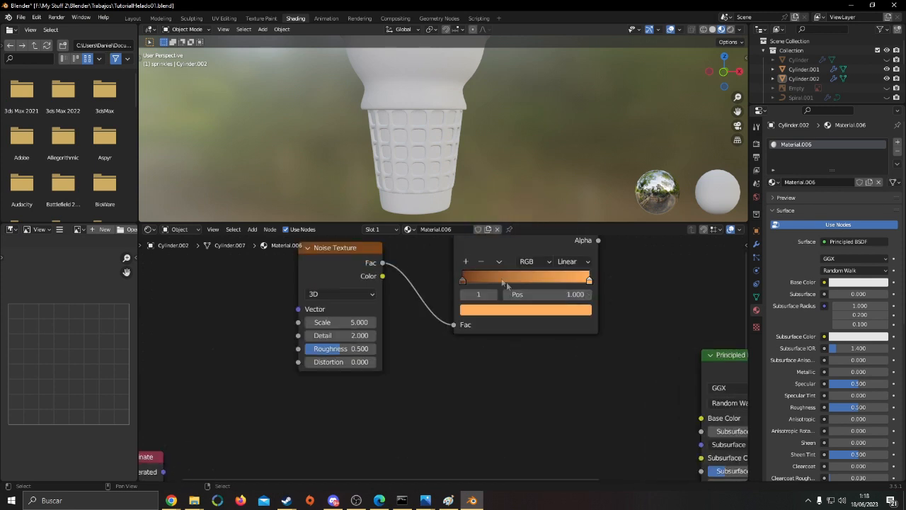
pyautogui.click(462, 281)
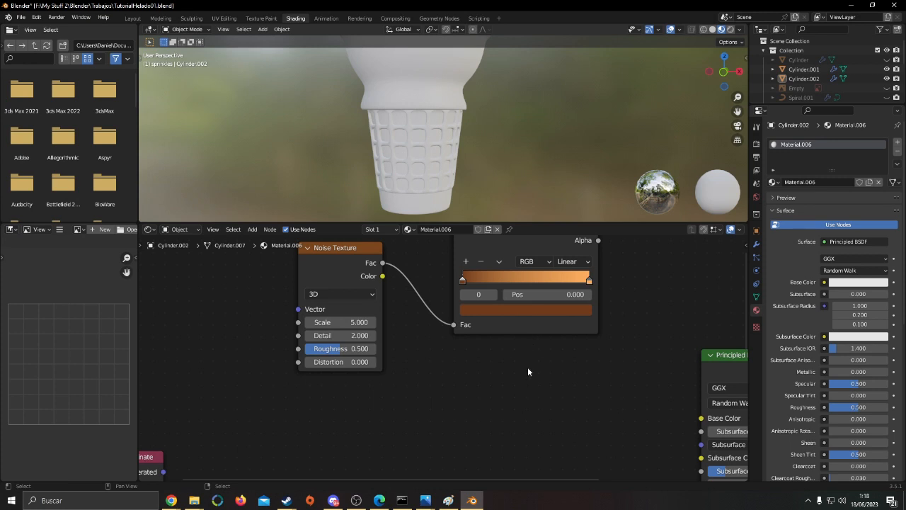
pyautogui.click(541, 311)
pyautogui.moveTo(565, 187); pyautogui.dragTo(564, 182)
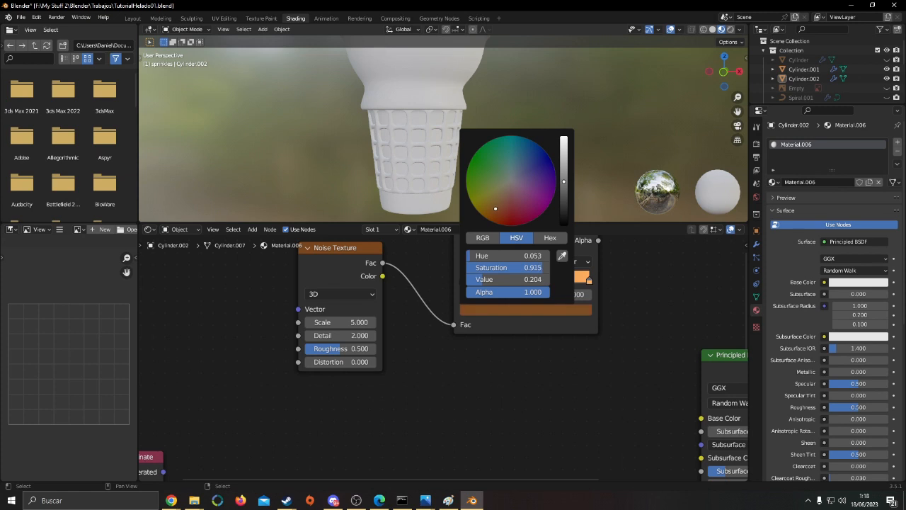
pyautogui.click(589, 280)
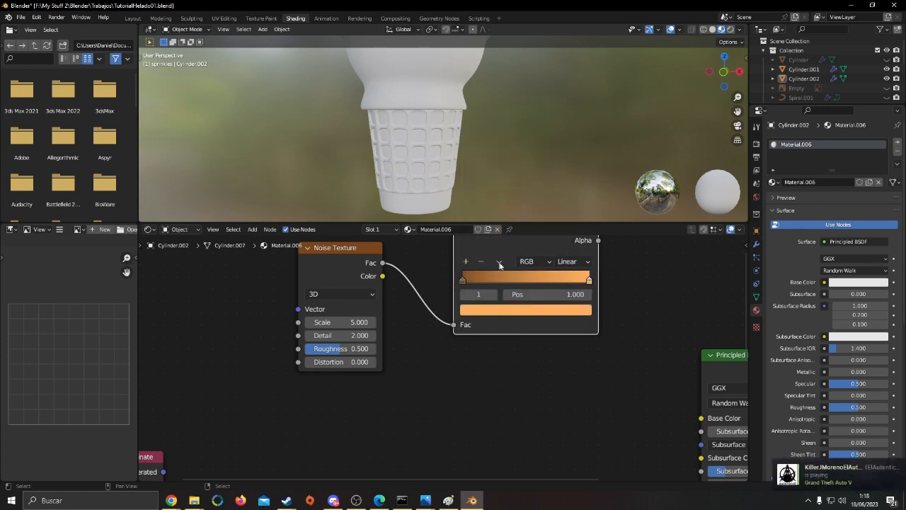
pyautogui.click(579, 312)
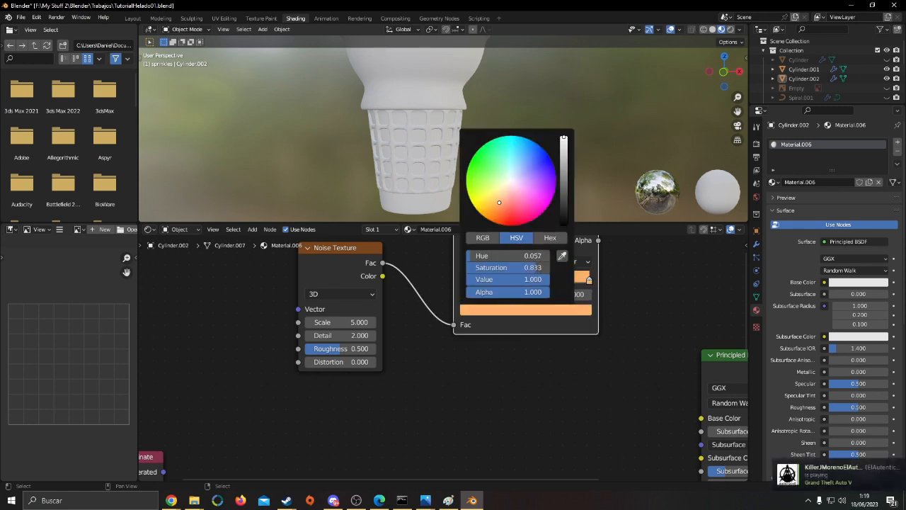
pyautogui.moveTo(502, 201); pyautogui.dragTo(500, 204)
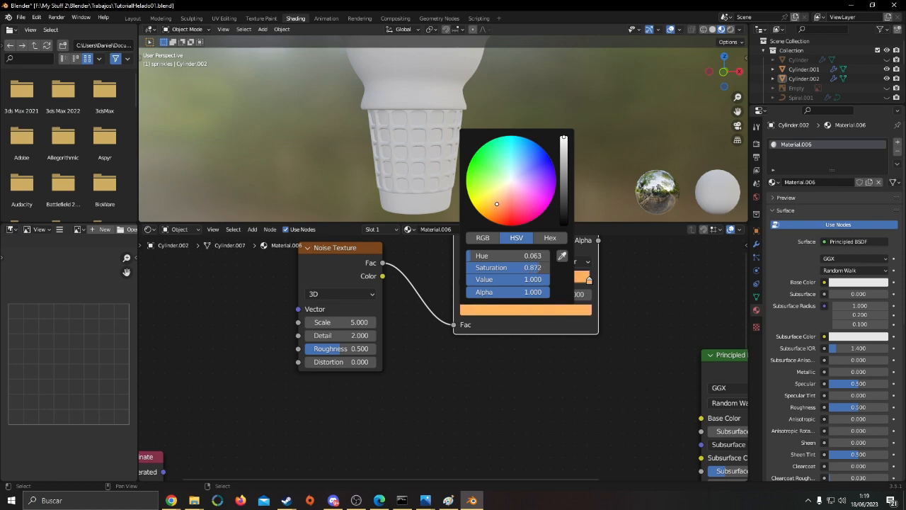
# Connect the ColorRamp's Color output to the Principled BSDF's Base Color and move the Texture Coordinate node farther away
pyautogui.scroll(-2, 590, 368)
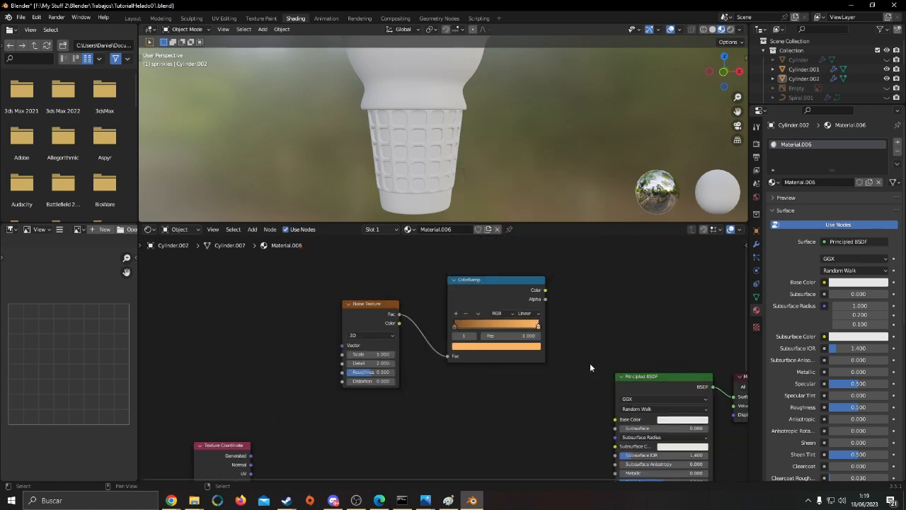
pyautogui.moveTo(568, 344); pyautogui.dragTo(530, 338, button='middle')
pyautogui.moveTo(516, 385); pyautogui.dragTo(348, 320)
pyautogui.moveTo(428, 300); pyautogui.dragTo(373, 288)
pyautogui.click(469, 287)
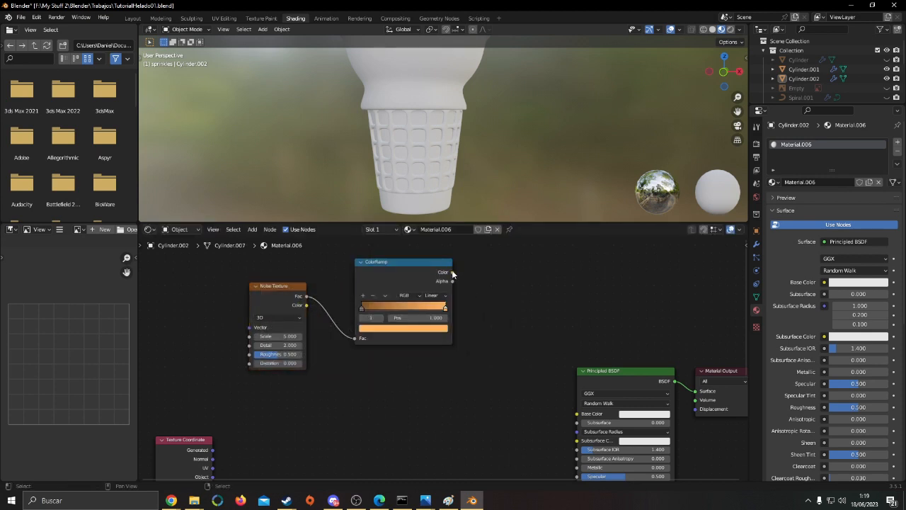
pyautogui.moveTo(452, 272); pyautogui.dragTo(575, 416)
pyautogui.moveTo(472, 376); pyautogui.dragTo(586, 303, button='middle')
pyautogui.moveTo(356, 408); pyautogui.dragTo(372, 324, button='middle')
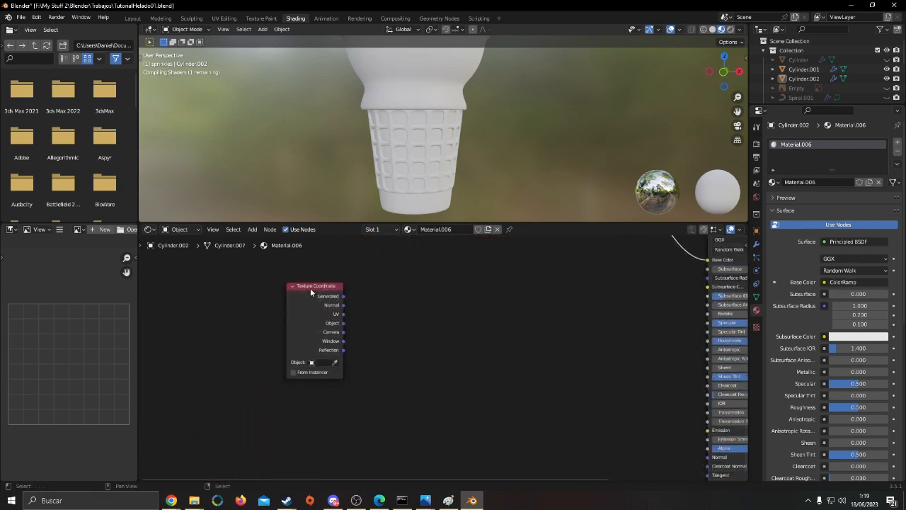
pyautogui.moveTo(311, 288); pyautogui.dragTo(250, 334)
pyautogui.click(393, 343)
pyautogui.moveTo(396, 338); pyautogui.dragTo(385, 427, button='middle')
# Examine the noise colouring on the cone body up close, from another angle and together with the ice cream
pyautogui.moveTo(495, 132); pyautogui.dragTo(506, 188, button='middle')
pyautogui.scroll(2, 456, 103)
pyautogui.scroll(1, 505, 188)
pyautogui.scroll(2, 472, 159)
pyautogui.moveTo(472, 159); pyautogui.dragTo(538, 161, button='middle')
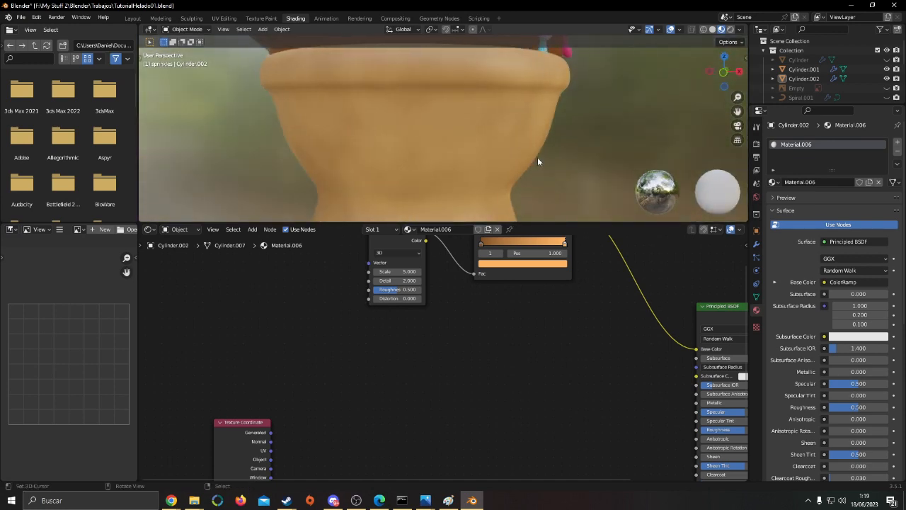
pyautogui.scroll(-4, 532, 164)
pyautogui.moveTo(532, 311); pyautogui.dragTo(519, 400, button='middle')
pyautogui.scroll(3, 514, 393)
pyautogui.moveTo(437, 153); pyautogui.dragTo(439, 212, button='middle')
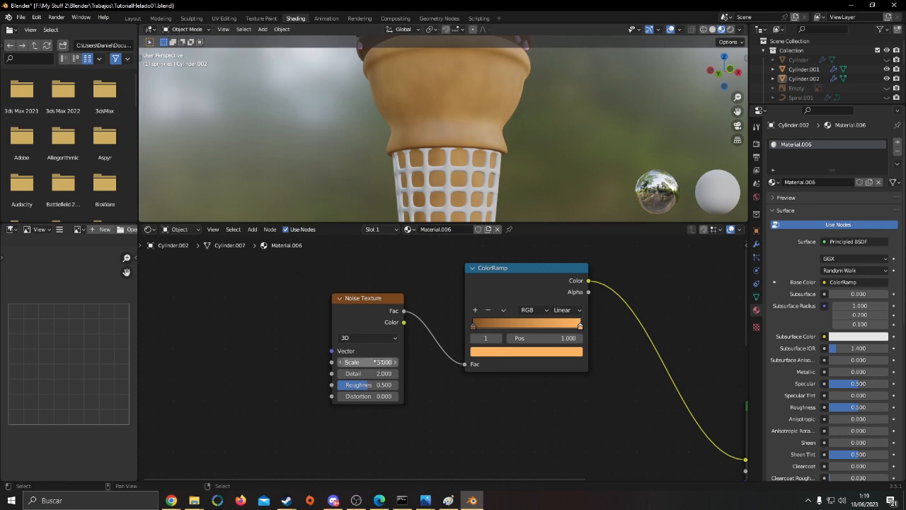
pyautogui.scroll(-4, 437, 171)
pyautogui.moveTo(437, 172); pyautogui.dragTo(423, 167, button='middle')
pyautogui.scroll(-1, 451, 421)
# Add a Bump node between the Texture Coordinate and Principled BSDF nodes, with the Texture Coordinate node moved closer
pyautogui.moveTo(451, 416); pyautogui.dragTo(461, 293, button='middle')
pyautogui.moveTo(204, 417); pyautogui.dragTo(280, 388)
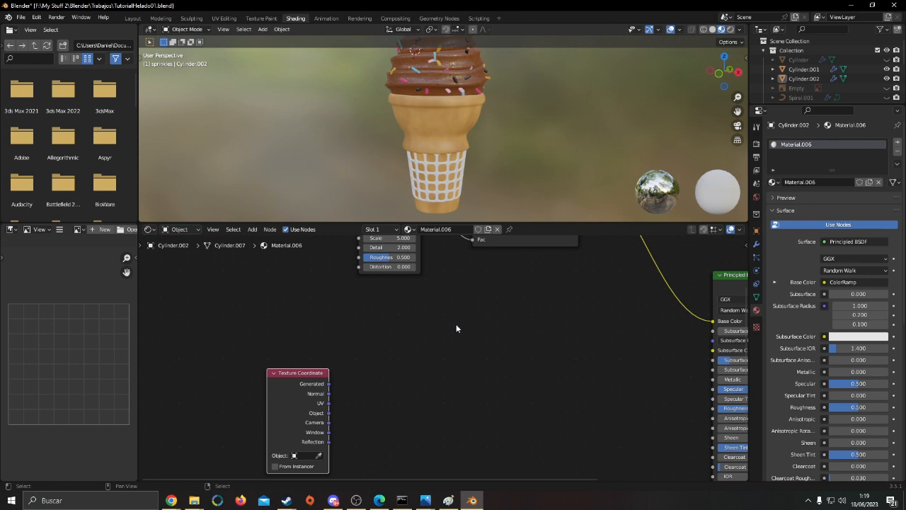
pyautogui.moveTo(531, 418); pyautogui.dragTo(472, 407, button='middle')
pyautogui.click(435, 396)
pyautogui.press('F3')
pyautogui.write('bump')
pyautogui.press('Return')
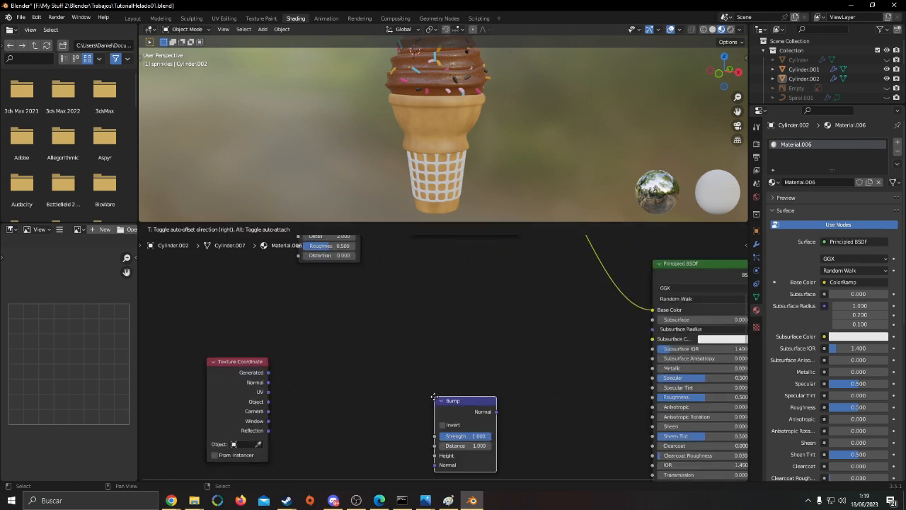
pyautogui.click(537, 401)
pyautogui.moveTo(536, 402); pyautogui.dragTo(507, 305, button='middle')
pyautogui.moveTo(546, 321); pyautogui.dragTo(484, 353)
# Connect the Bump node's Normal output to the Principled BSDF's Normal input
pyautogui.scroll(1, 485, 352)
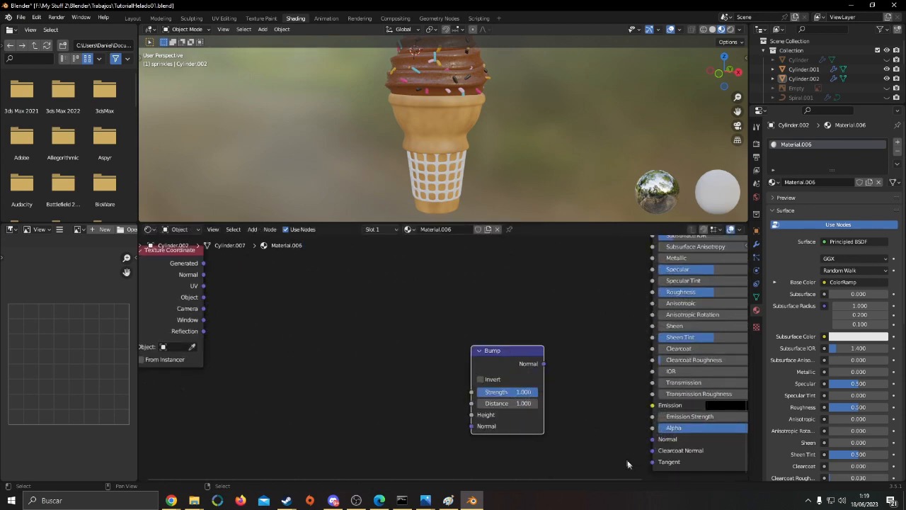
pyautogui.moveTo(655, 440); pyautogui.dragTo(553, 380)
pyautogui.moveTo(492, 306); pyautogui.dragTo(524, 290, button='middle')
pyautogui.scroll(-3, 444, 350)
pyautogui.click(524, 331)
# Try Bump strengths of 0.2, 0.3 and 0.25, and return the strength to 1
pyautogui.scroll(3, 489, 343)
pyautogui.moveTo(470, 322); pyautogui.dragTo(472, 350, button='middle')
pyautogui.scroll(2, 472, 344)
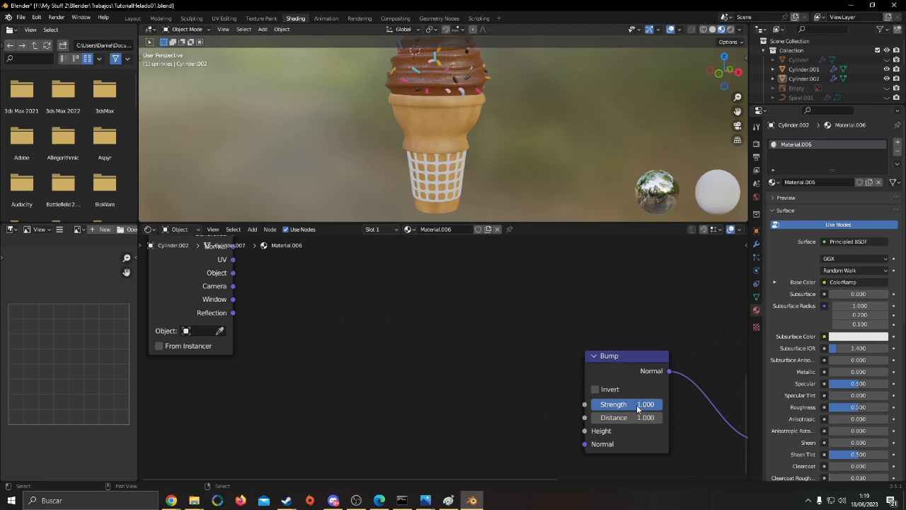
pyautogui.click(625, 404)
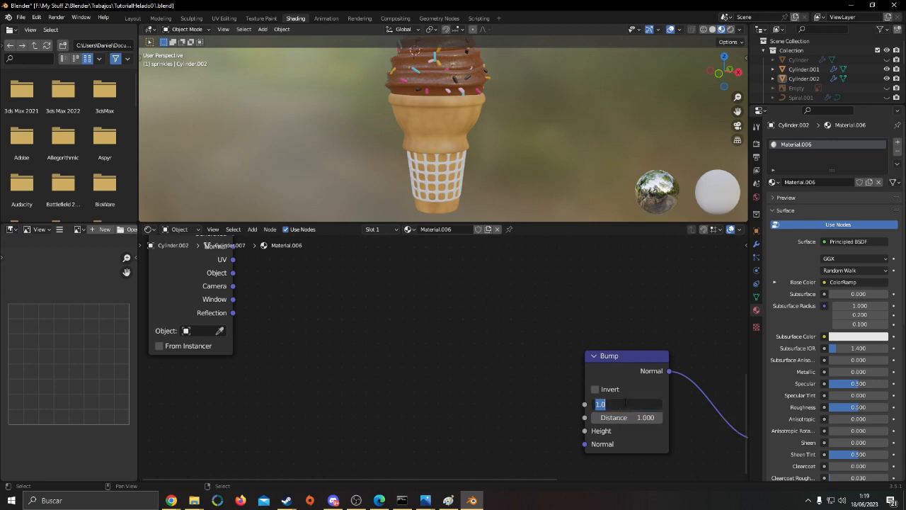
pyautogui.write('0.2')
pyautogui.press('Return')
pyautogui.moveTo(445, 358); pyautogui.dragTo(466, 369, button='middle')
pyautogui.click(637, 415)
pyautogui.press('BackSpace')
pyautogui.write('.3')
pyautogui.press('Return')
pyautogui.click(658, 413)
pyautogui.write('.25')
pyautogui.press('Return')
pyautogui.click(665, 413)
pyautogui.press('BackSpace')
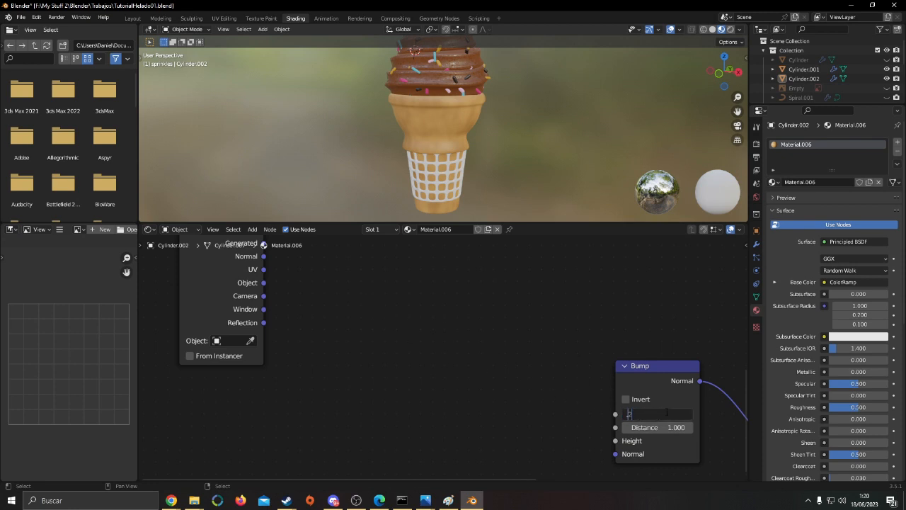
pyautogui.write('1')
pyautogui.press('Return')
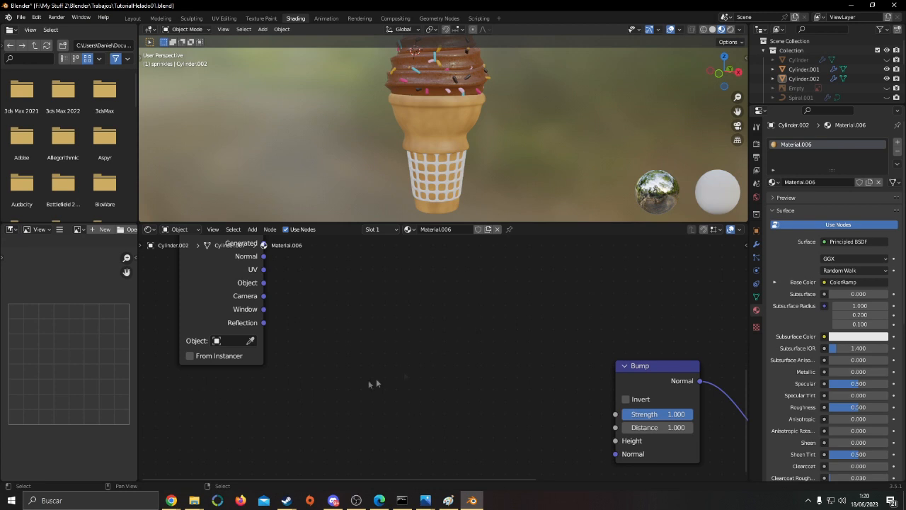
# Add a Noise Texture node between the Texture Coordinate and Bump nodes
pyautogui.moveTo(424, 361); pyautogui.dragTo(451, 357, button='middle')
pyautogui.press('F3')
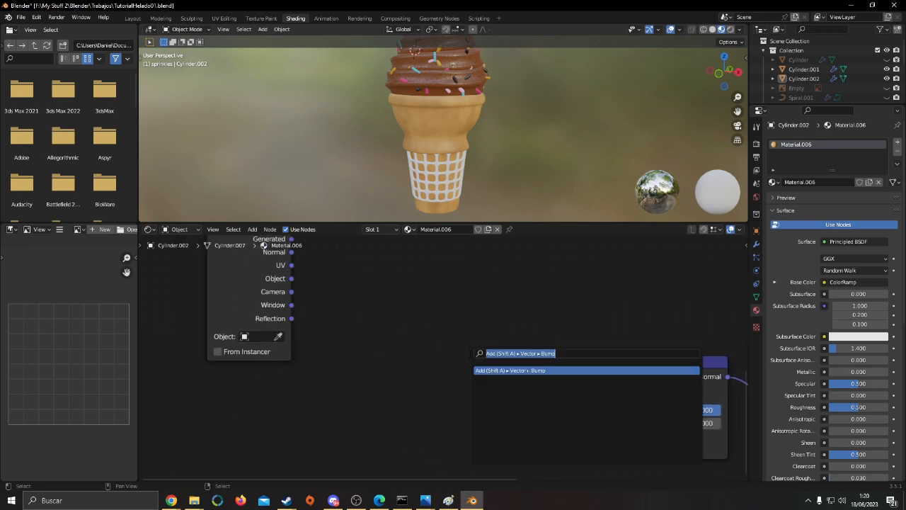
pyautogui.write('nois')
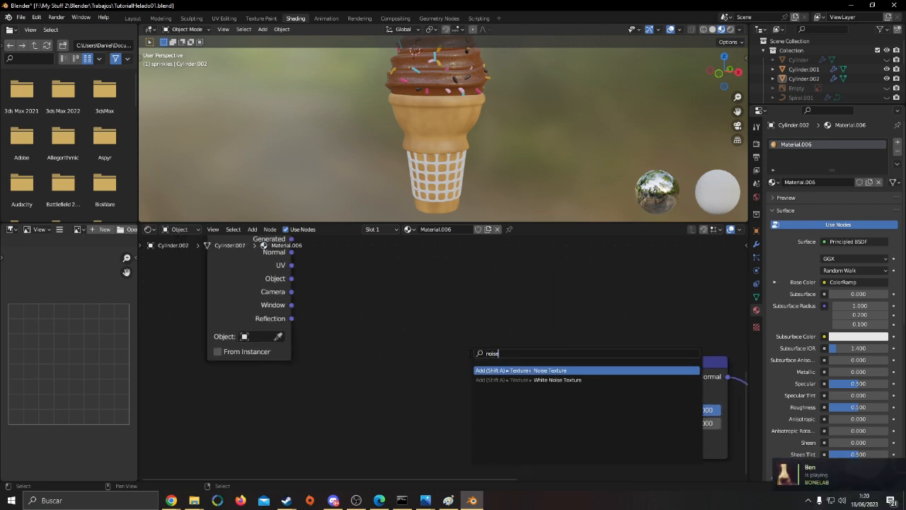
pyautogui.write('e')
pyautogui.press('Return')
pyautogui.click(422, 296)
# Move the Noise Texture node closer to the Texture Coordinate node and connect its Fac output to the Bump node's Height input
pyautogui.moveTo(456, 243); pyautogui.dragTo(461, 392, button='middle')
pyautogui.scroll(-3, 457, 343)
pyautogui.moveTo(466, 317); pyautogui.dragTo(482, 405, button='middle')
pyautogui.moveTo(364, 321)
pyautogui.mouseDown()
pyautogui.moveTo(365, 343)
pyautogui.moveTo(370, 312)
pyautogui.moveTo(375, 330)
pyautogui.mouseUp()
pyautogui.moveTo(537, 395); pyautogui.dragTo(543, 285, button='middle')
pyautogui.scroll(-1, 471, 340)
pyautogui.moveTo(461, 437); pyautogui.dragTo(443, 383, button='middle')
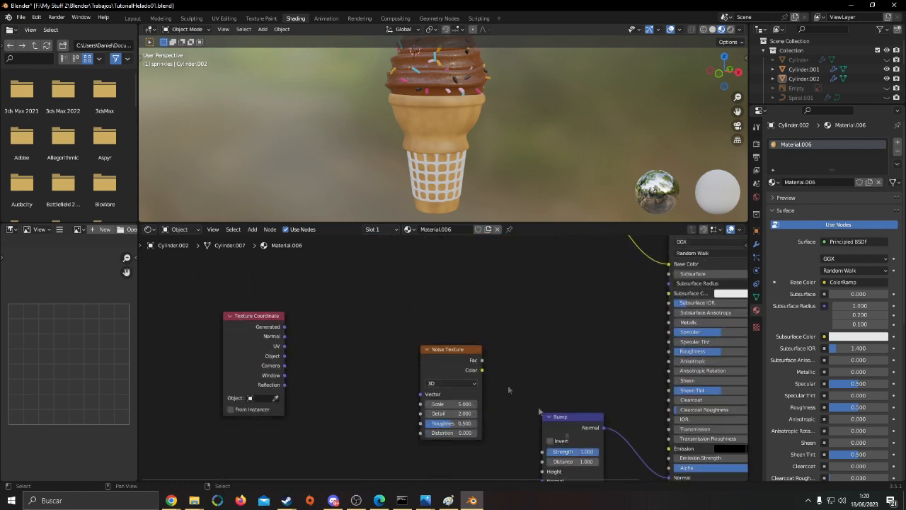
pyautogui.moveTo(462, 370); pyautogui.dragTo(404, 345)
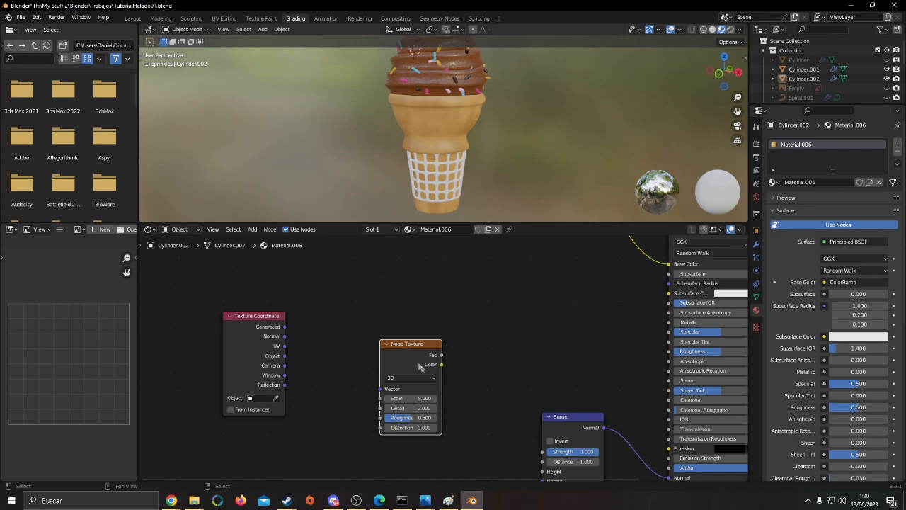
pyautogui.moveTo(442, 366); pyautogui.dragTo(422, 326, button='middle')
pyautogui.moveTo(422, 314); pyautogui.dragTo(521, 430)
pyautogui.scroll(3, 454, 399)
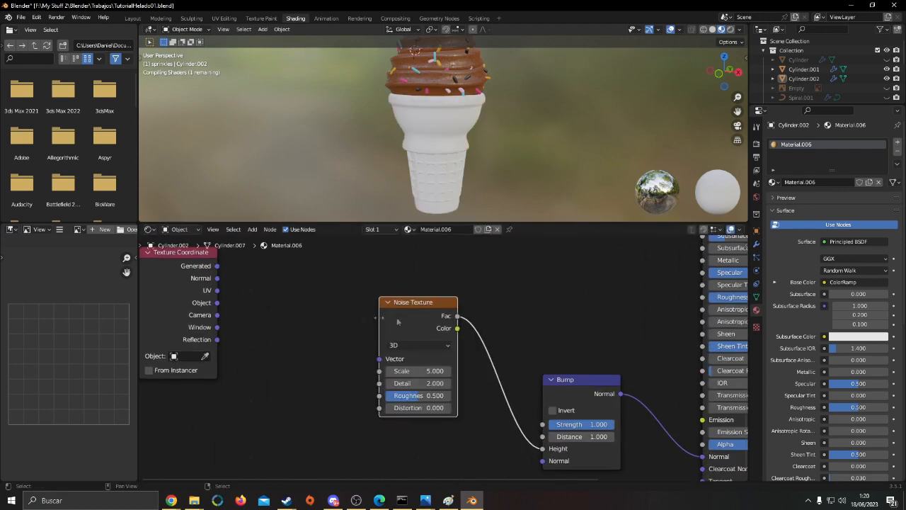
pyautogui.moveTo(344, 312); pyautogui.dragTo(435, 319, button='middle')
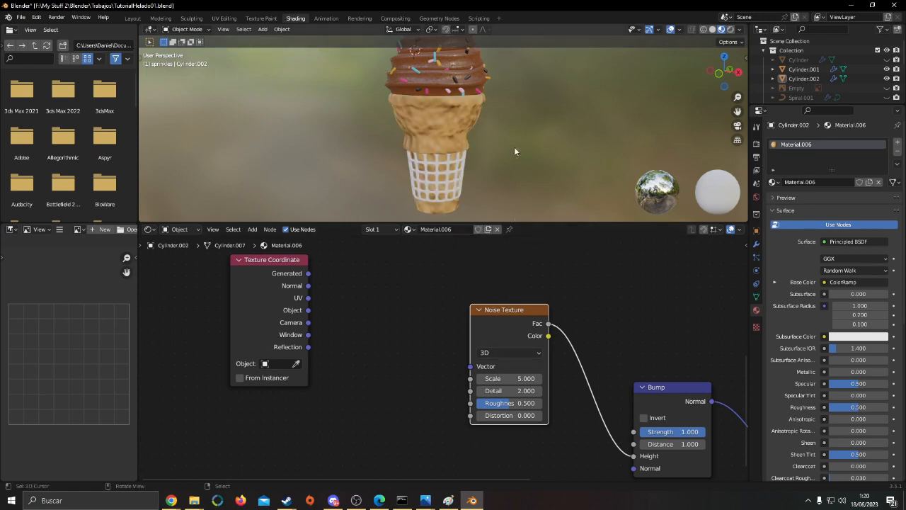
# Try Noise Texture scales of 30, 20, 50 and 40 for the bumps on the cone body
pyautogui.scroll(6, 512, 146)
pyautogui.moveTo(510, 149); pyautogui.dragTo(499, 185, button='middle')
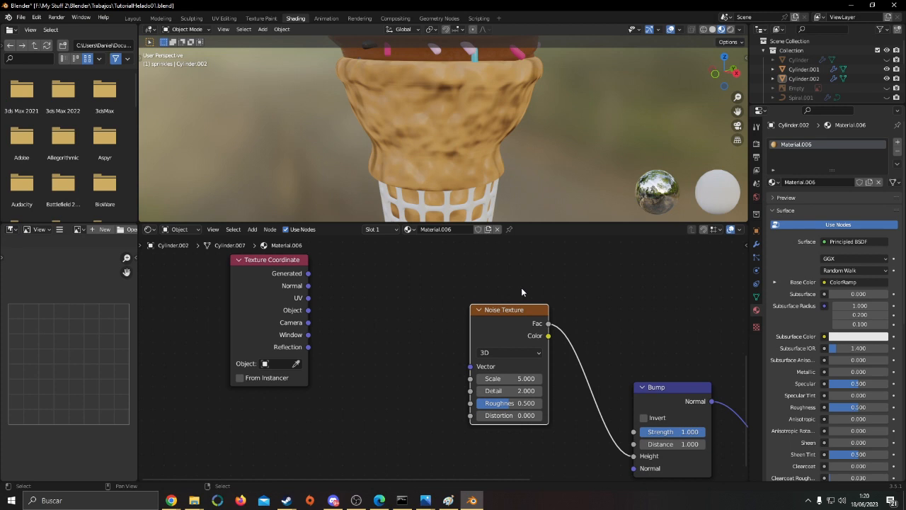
pyautogui.click(515, 378)
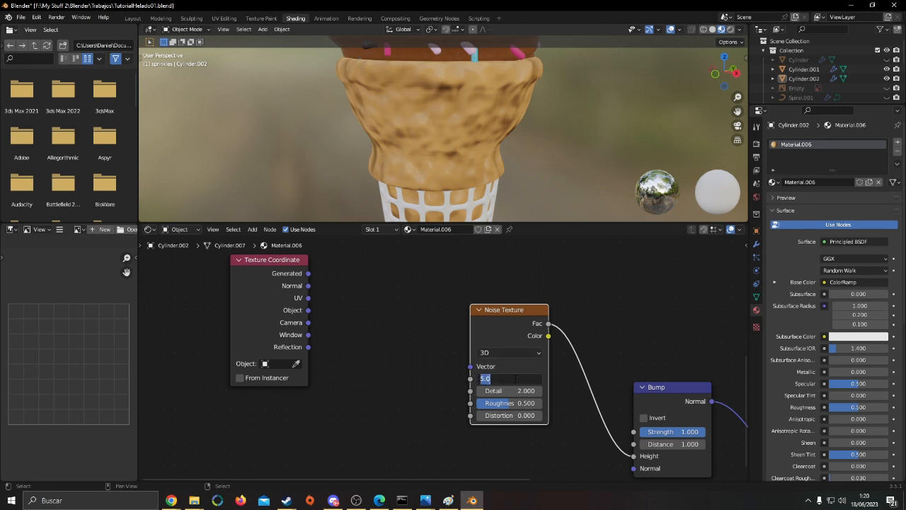
pyautogui.write('30')
pyautogui.press('Return')
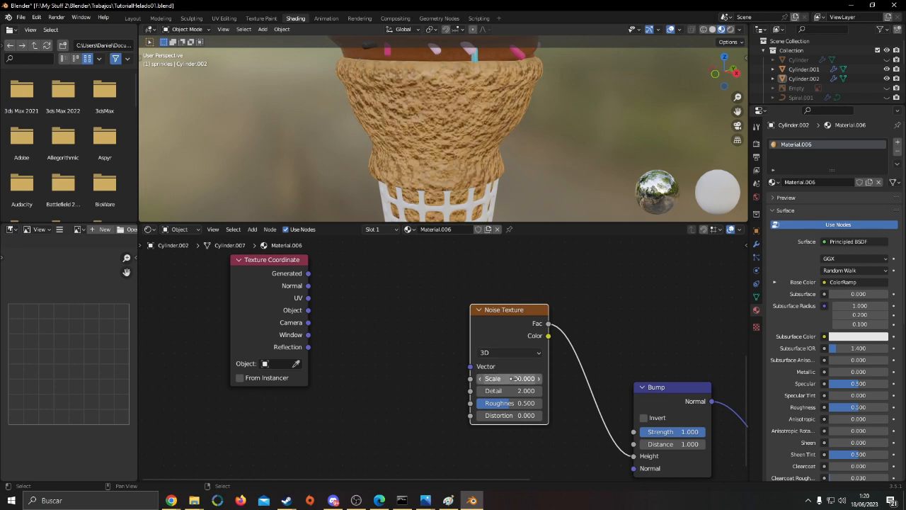
pyautogui.click(523, 391)
pyautogui.doubleClick(521, 379)
pyautogui.write('20')
pyautogui.press('Return')
pyautogui.click(520, 378)
pyautogui.write('50')
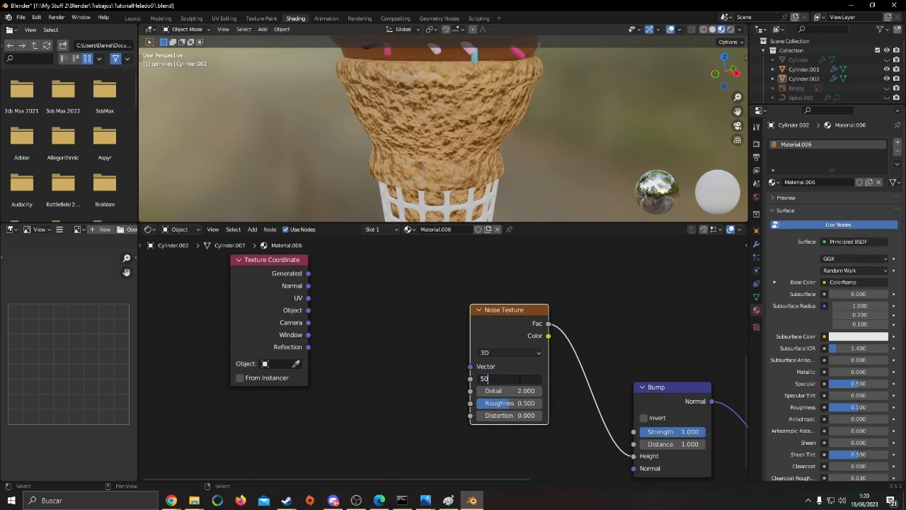
pyautogui.press('Return')
pyautogui.doubleClick(509, 379)
pyautogui.write('40')
pyautogui.press('Return')
# Set the Scale of the Noise Texture feeding the Bump node to 35
pyautogui.scroll(1, 509, 379)
pyautogui.doubleClick(510, 380)
pyautogui.write('35')
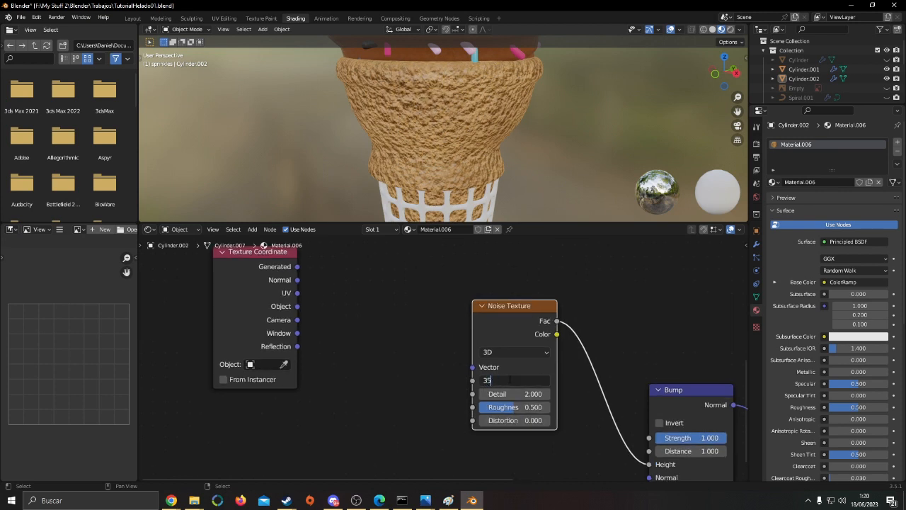
pyautogui.press('Return')
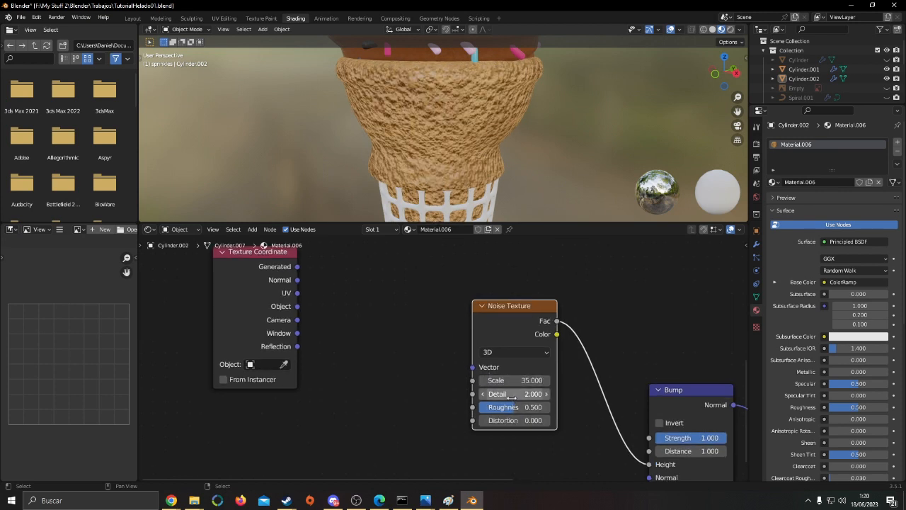
# Set the Noise Texture's Detail to 6.3 and check the cone surface up close and from farther away
pyautogui.moveTo(512, 398); pyautogui.dragTo(546, 393)
pyautogui.scroll(5, 487, 169)
pyautogui.scroll(-4, 576, 155)
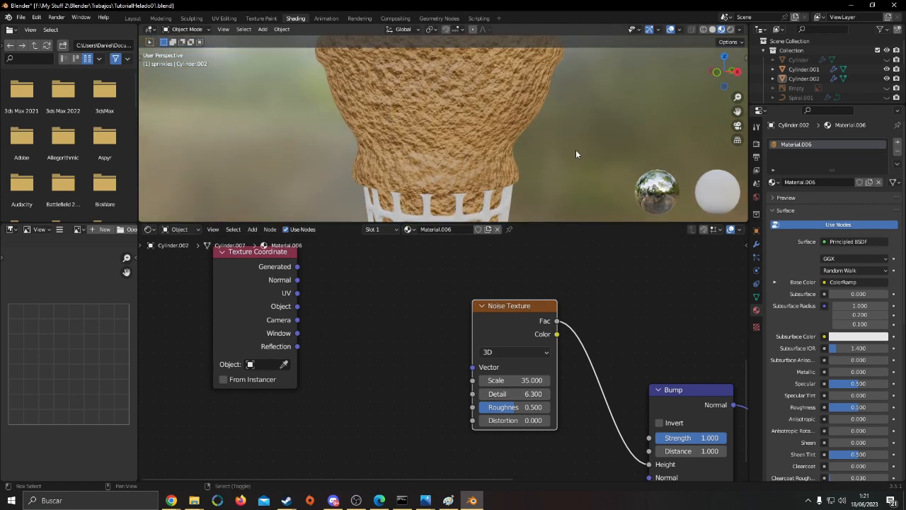
pyautogui.scroll(-3, 576, 154)
pyautogui.scroll(10, 545, 173)
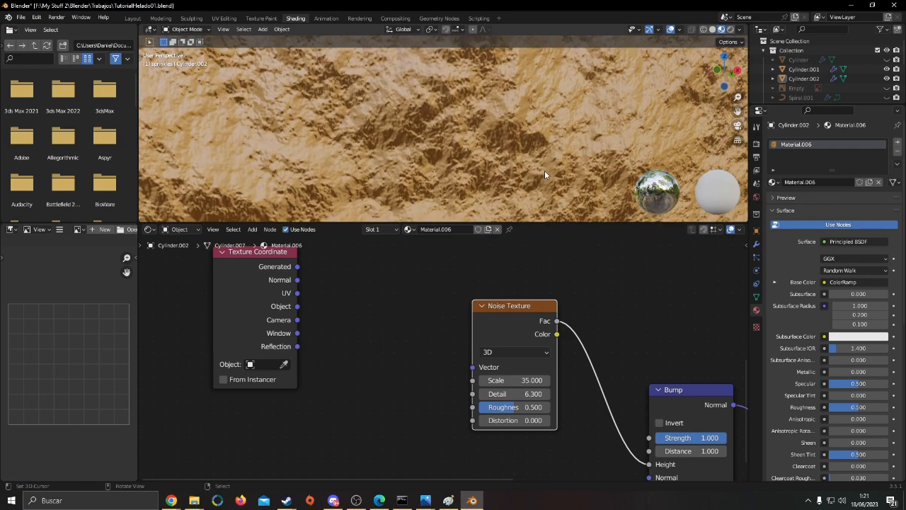
pyautogui.scroll(-6, 544, 170)
pyautogui.scroll(2, 525, 152)
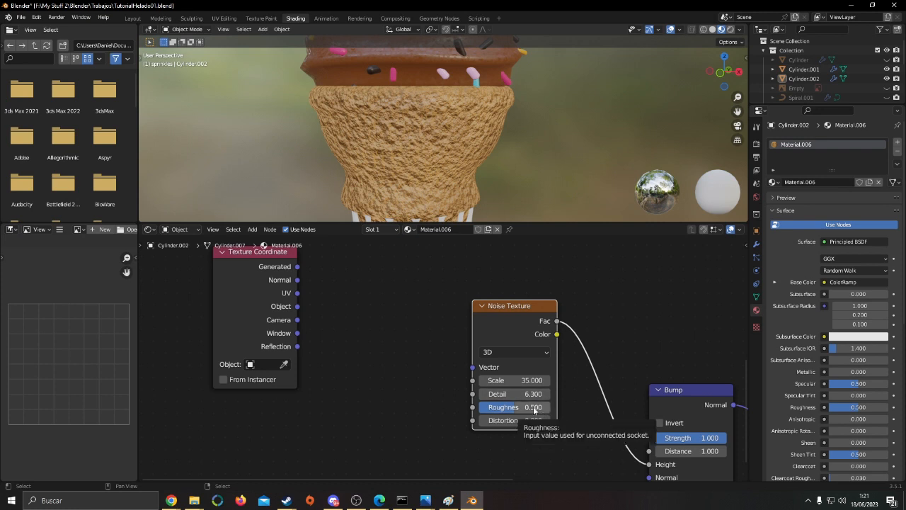
# Try varying the Noise Texture's Roughness and a Distortion of 4, and return the Distortion to 0
pyautogui.moveTo(534, 409)
pyautogui.mouseDown()
pyautogui.moveTo(573, 409)
pyautogui.moveTo(510, 412)
pyautogui.moveTo(520, 409)
pyautogui.mouseUp()
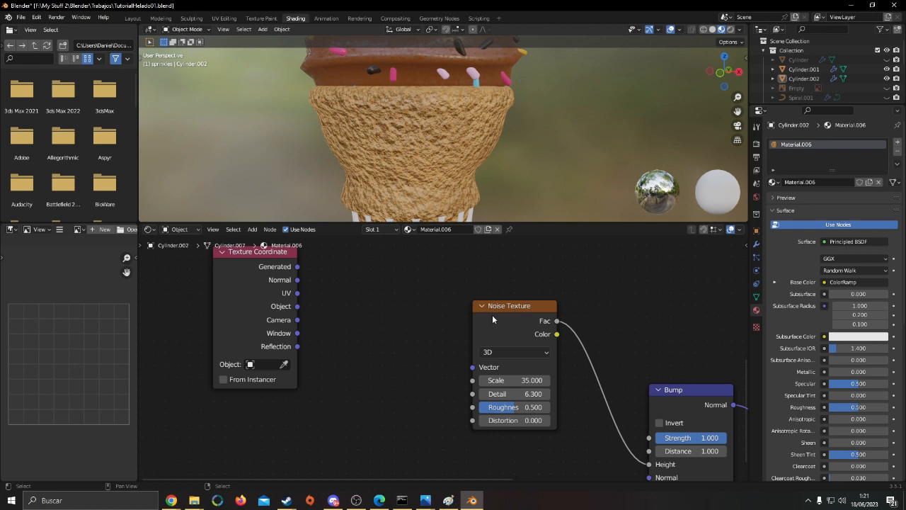
pyautogui.keyDown('shift'); pyautogui.moveTo(541, 146); pyautogui.dragTo(542, 220, button='middle'); pyautogui.keyUp('shift')
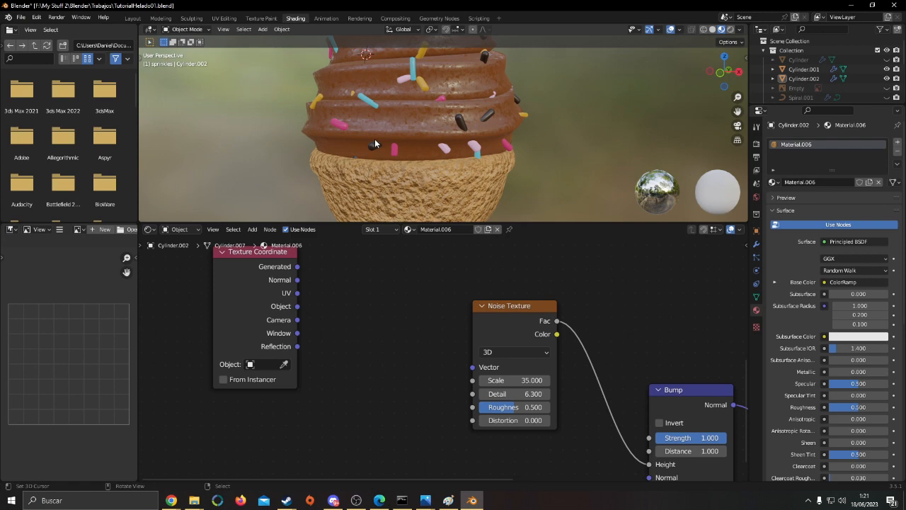
pyautogui.moveTo(521, 421); pyautogui.dragTo(513, 371, button='middle')
pyautogui.click(512, 372)
pyautogui.write('4')
pyautogui.press('Return')
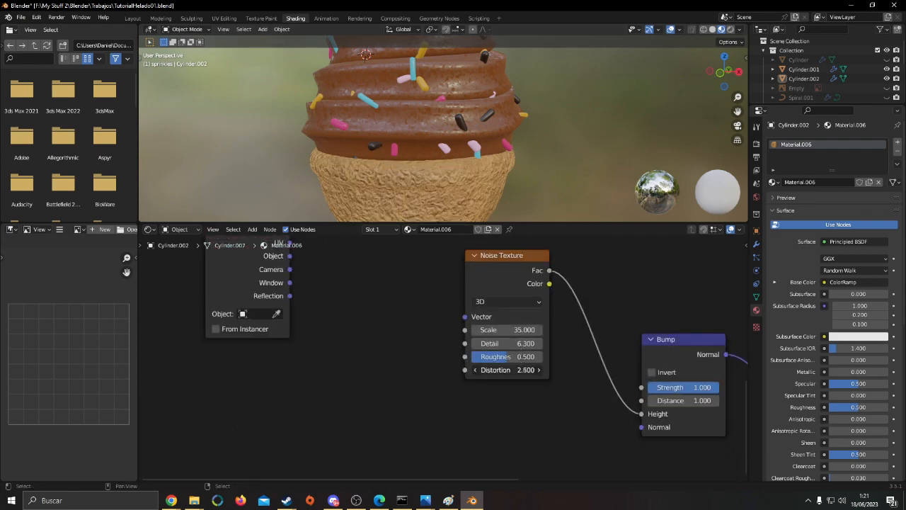
pyautogui.scroll(5, 532, 92)
pyautogui.scroll(-1, 532, 95)
pyautogui.moveTo(532, 94); pyautogui.dragTo(512, 102, button='middle')
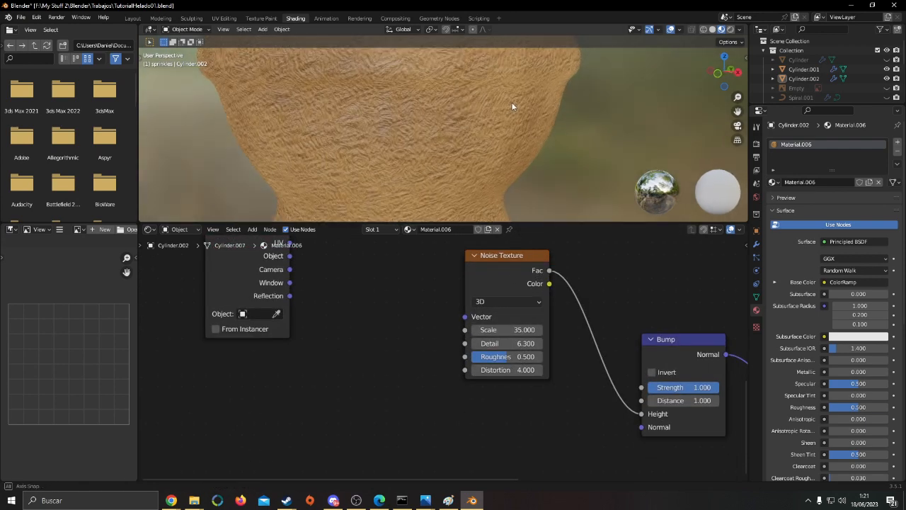
pyautogui.scroll(2, 509, 106)
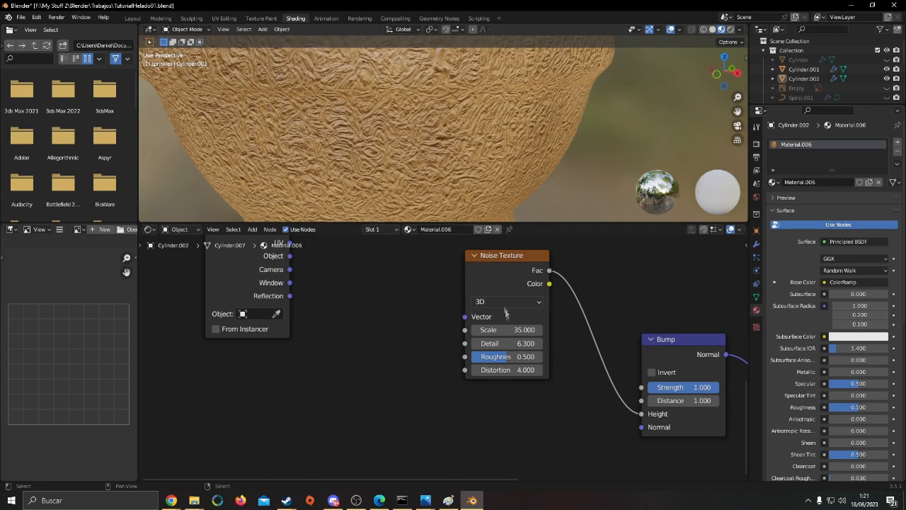
pyautogui.write('0')
pyautogui.press('Return')
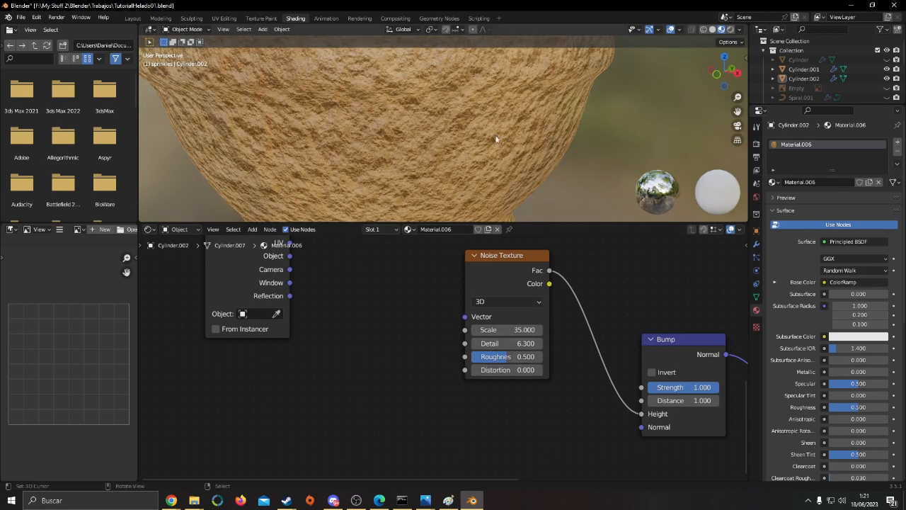
# Move the Texture Coordinate node farther away and add a Mapping node between it and the Noise Texture node
pyautogui.scroll(-3, 494, 177)
pyautogui.moveTo(381, 311); pyautogui.dragTo(396, 368, button='middle')
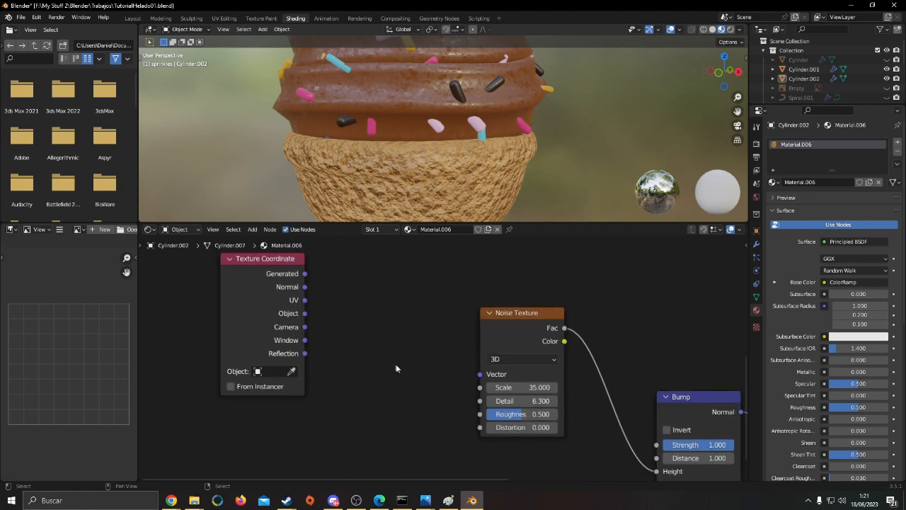
pyautogui.scroll(-1, 355, 198)
pyautogui.moveTo(246, 294); pyautogui.dragTo(226, 355)
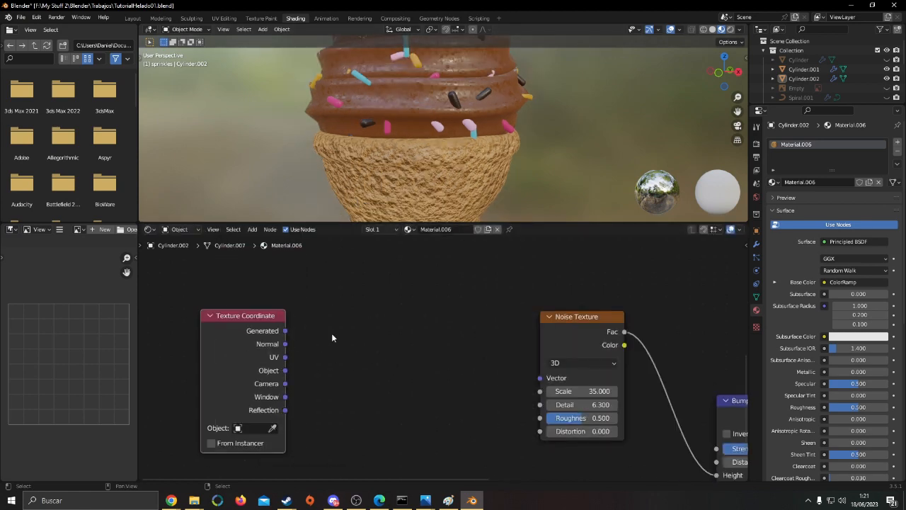
pyautogui.press('F3')
pyautogui.write('mapping')
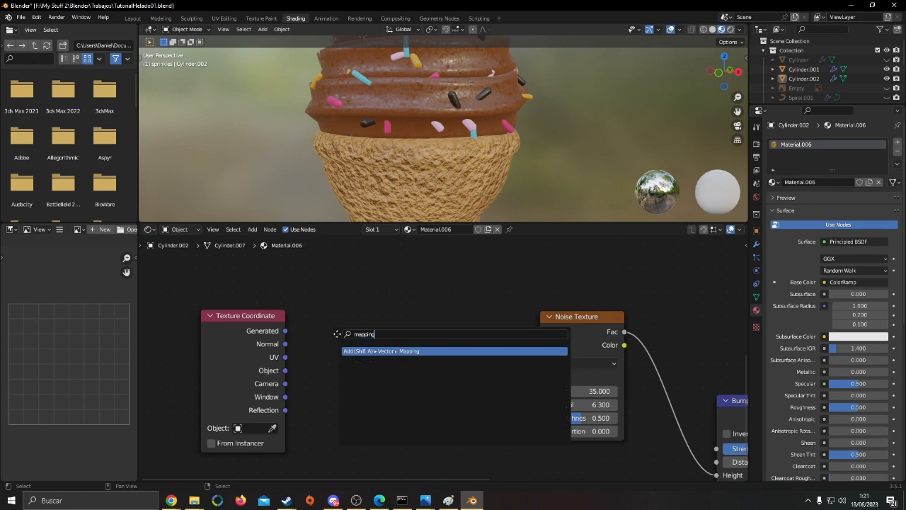
pyautogui.press('Return')
pyautogui.click(341, 328)
pyautogui.moveTo(384, 343); pyautogui.dragTo(393, 315)
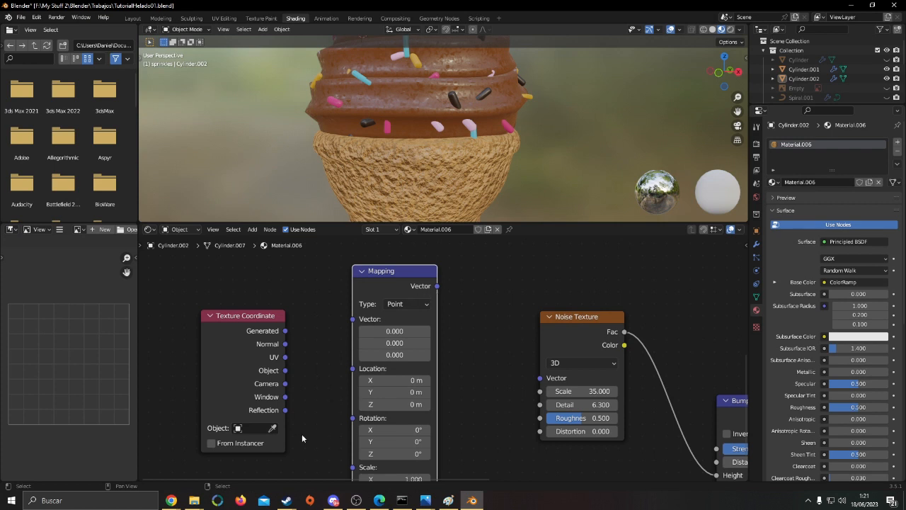
# Connect the Texture Coordinate's Object output to the Mapping Vector input, and the Mapping Vector output to the Noise Texture's Vector input
pyautogui.moveTo(285, 371); pyautogui.dragTo(354, 319)
pyautogui.moveTo(388, 285); pyautogui.dragTo(380, 276)
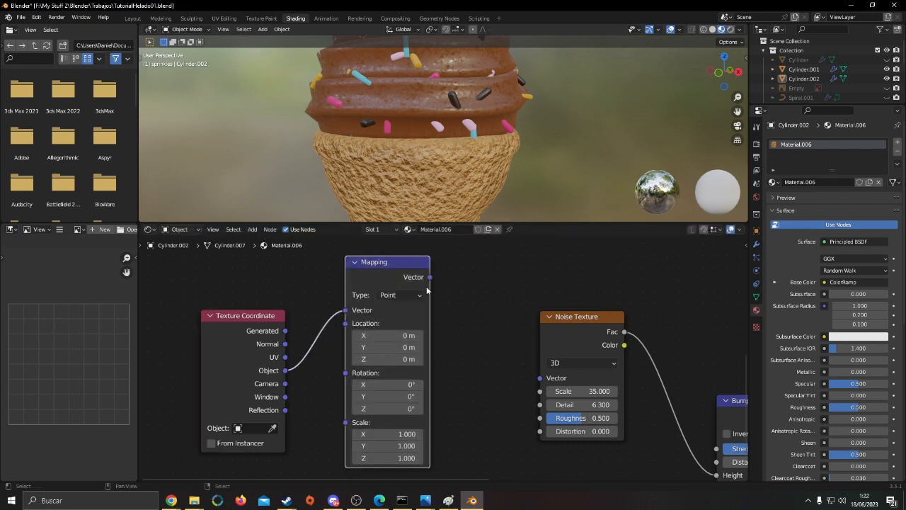
pyautogui.moveTo(541, 380); pyautogui.dragTo(541, 383)
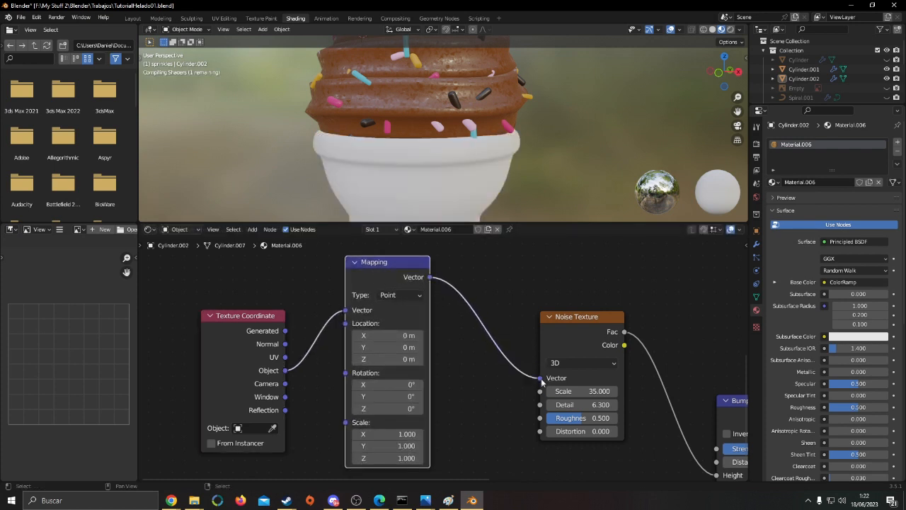
# Examine the bumps on the cone with object-based mapping, and move the Mapping node lower beside the Texture Coordinate node
pyautogui.scroll(-2, 544, 152)
pyautogui.keyDown('shift'); pyautogui.moveTo(527, 161); pyautogui.dragTo(527, 140, button='middle'); pyautogui.keyUp('shift')
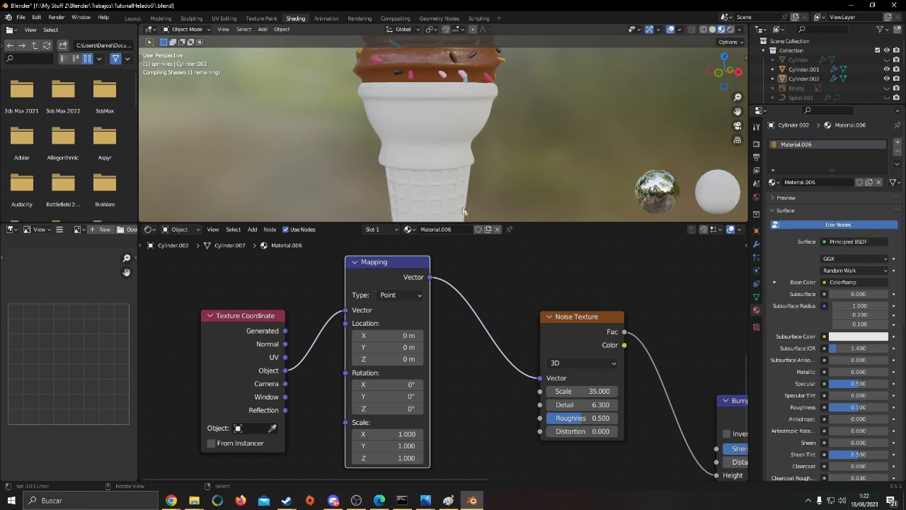
pyautogui.moveTo(430, 332); pyautogui.dragTo(439, 318, button='middle')
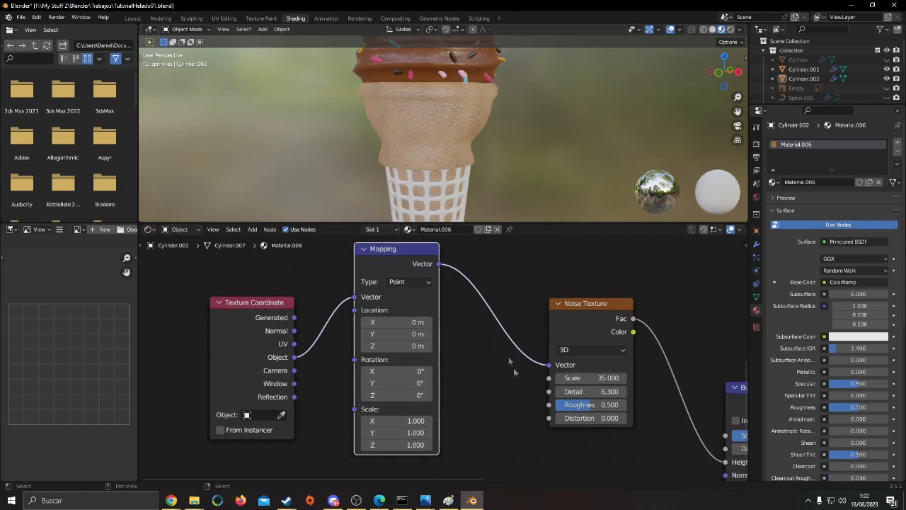
pyautogui.scroll(4, 510, 187)
pyautogui.scroll(-5, 510, 186)
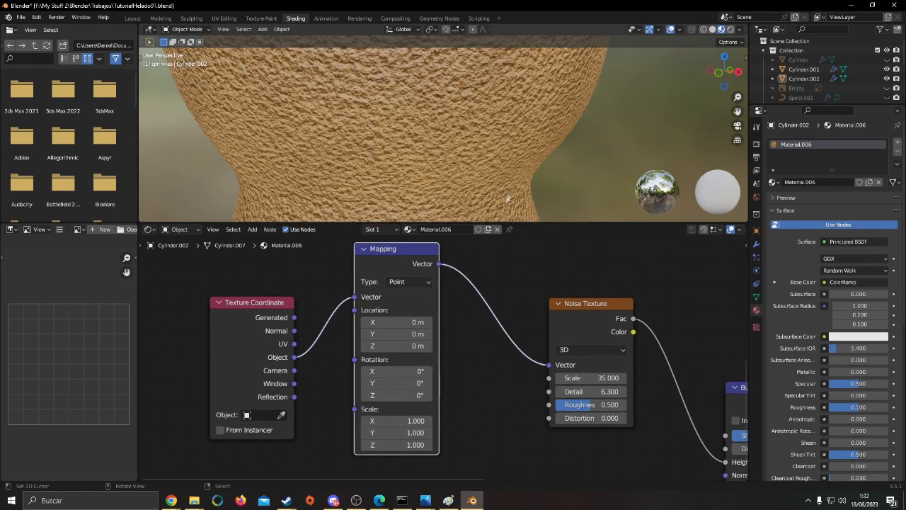
pyautogui.keyDown('shift'); pyautogui.moveTo(468, 185); pyautogui.dragTo(471, 185, button='middle'); pyautogui.keyUp('shift')
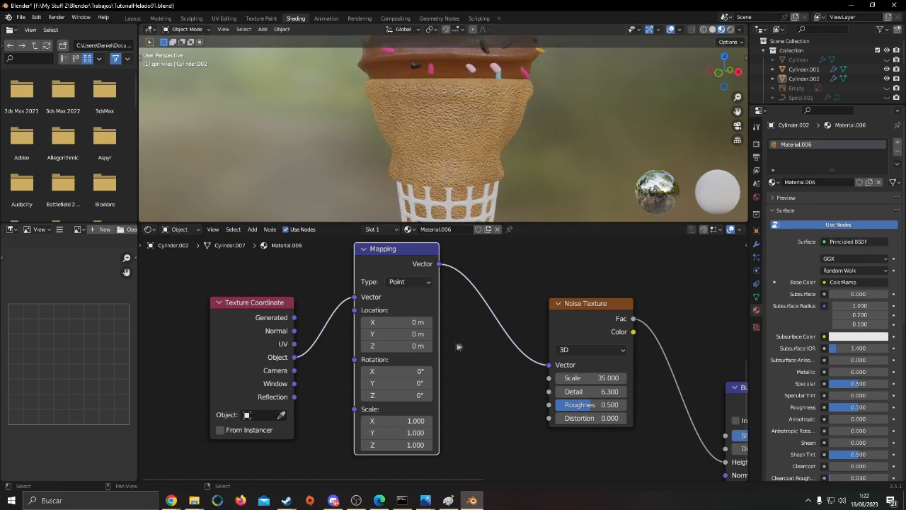
pyautogui.moveTo(390, 267); pyautogui.dragTo(378, 294)
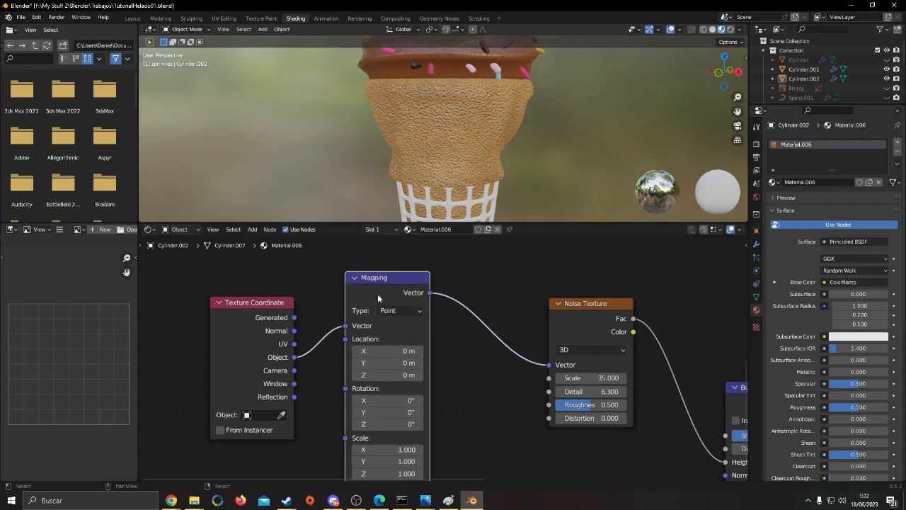
# Disconnect the Mapping node from the Noise Texture's Vector input and compare the bumps on the cone close up and from farther away
pyautogui.scroll(8, 440, 170)
pyautogui.scroll(-3, 467, 168)
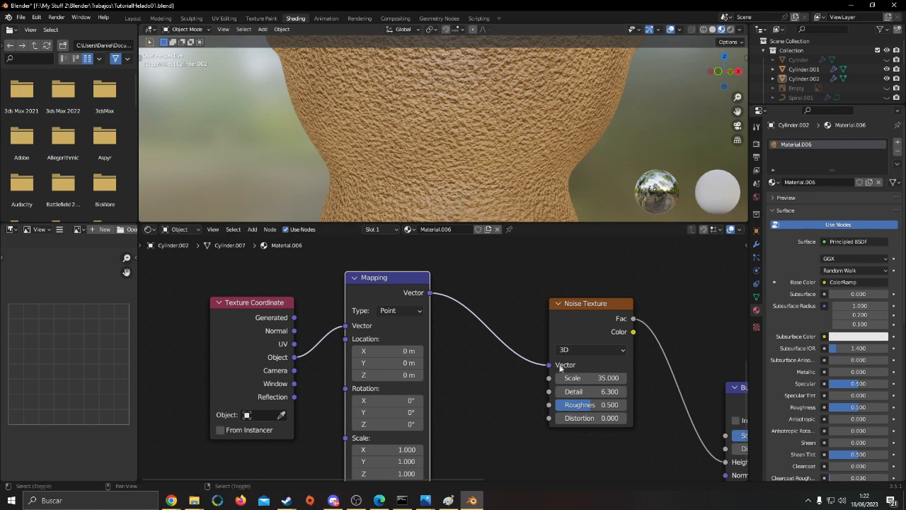
pyautogui.moveTo(550, 365); pyautogui.dragTo(500, 185)
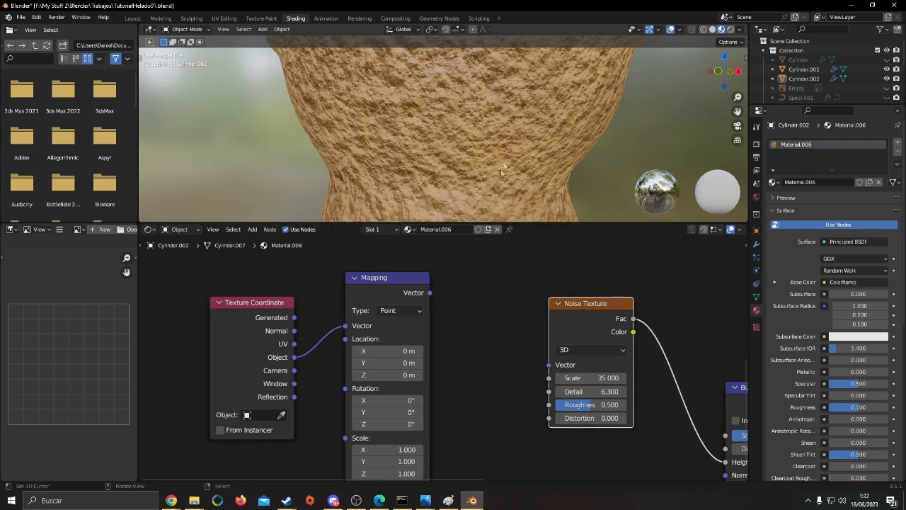
pyautogui.scroll(-5, 499, 185)
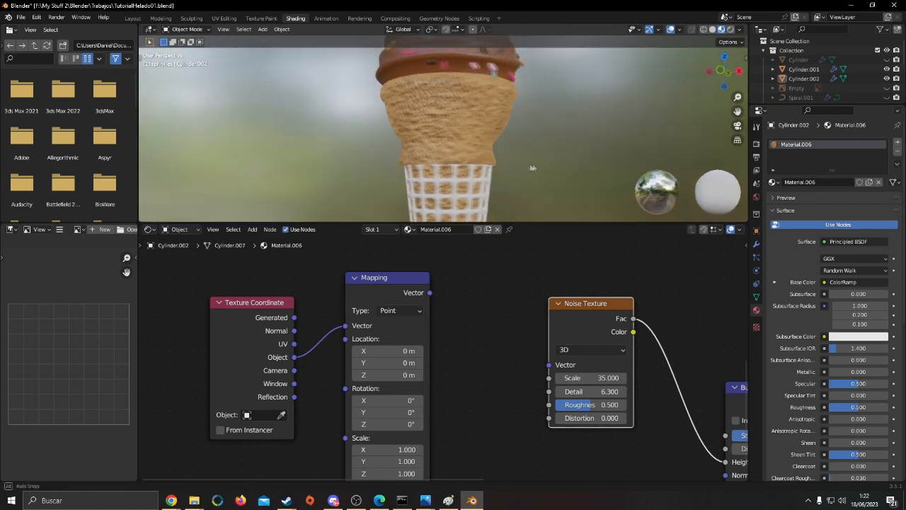
# Reconnect the Mapping node's Vector output to the Noise Texture's Vector input and compare the bumps on the cone
pyautogui.moveTo(532, 168); pyautogui.dragTo(496, 197, button='middle')
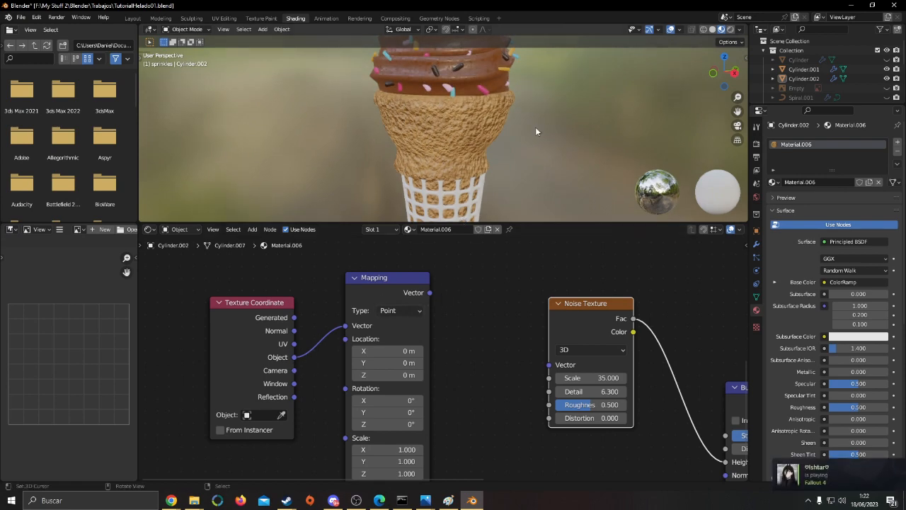
pyautogui.scroll(4, 536, 131)
pyautogui.moveTo(429, 293); pyautogui.dragTo(550, 365)
pyautogui.scroll(-5, 564, 158)
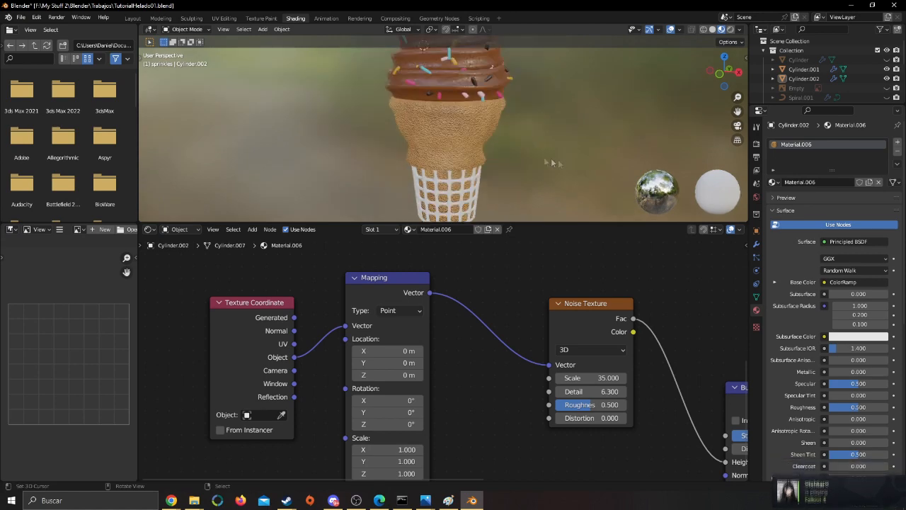
pyautogui.scroll(6, 437, 144)
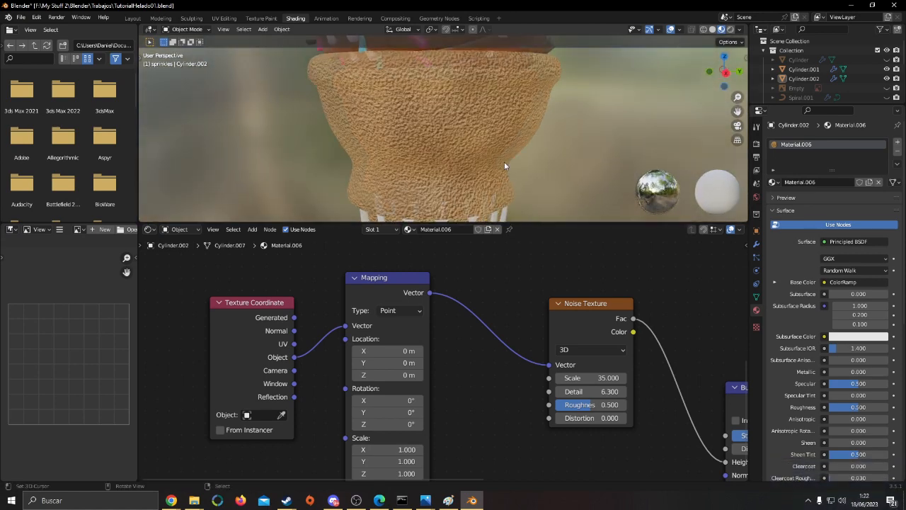
# Try Noise Texture scales of 20 and 10 on the cone, settle on 20, and save the file
pyautogui.moveTo(606, 378)
pyautogui.mouseDown()
pyautogui.moveTo(584, 378)
pyautogui.moveTo(606, 378)
pyautogui.mouseUp()
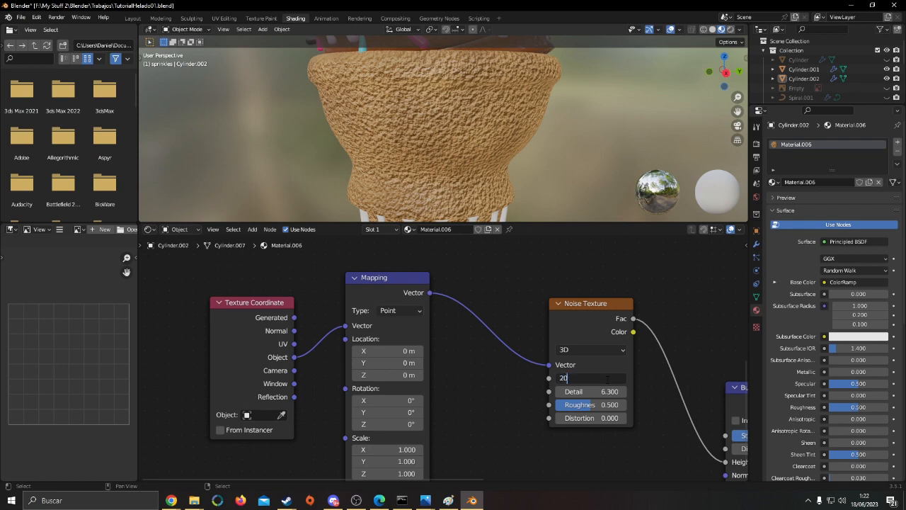
pyautogui.write('20')
pyautogui.press('Return')
pyautogui.write('10')
pyautogui.press('Return')
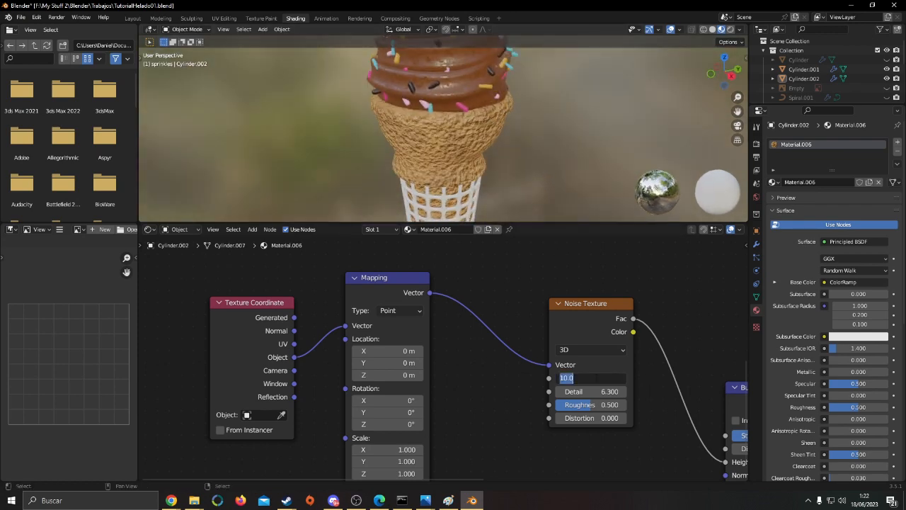
pyautogui.write('20')
pyautogui.press('Return')
pyautogui.moveTo(549, 146); pyautogui.dragTo(517, 167, button='middle')
pyautogui.keyDown('shift'); pyautogui.moveTo(518, 167); pyautogui.dragTo(724, 175, button='middle'); pyautogui.keyUp('shift')
pyautogui.scroll(-4, 490, 153)
pyautogui.scroll(2, 481, 155)
pyautogui.hotkey('ctrl', 's')
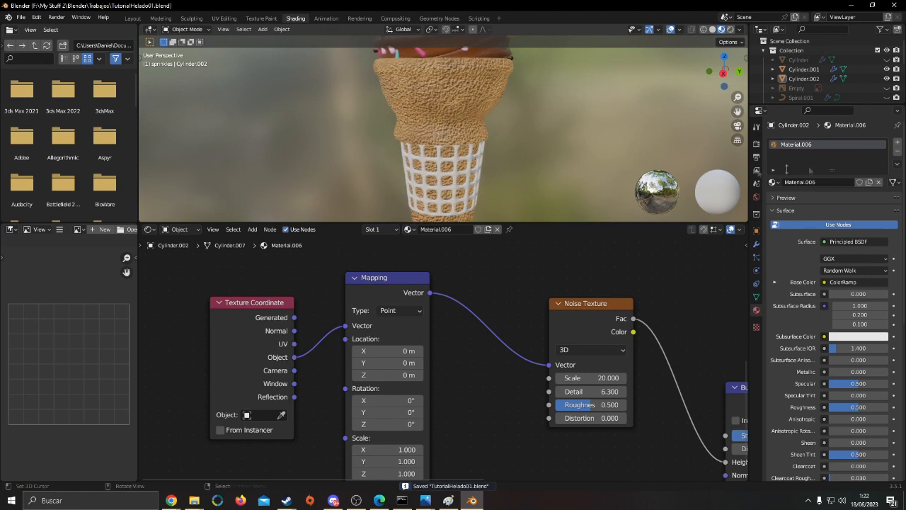
# Copy the cone's material and paste it onto the waffle grid around the cone's lower part
pyautogui.click(898, 152)
pyautogui.hotkey('ctrl', 'z')
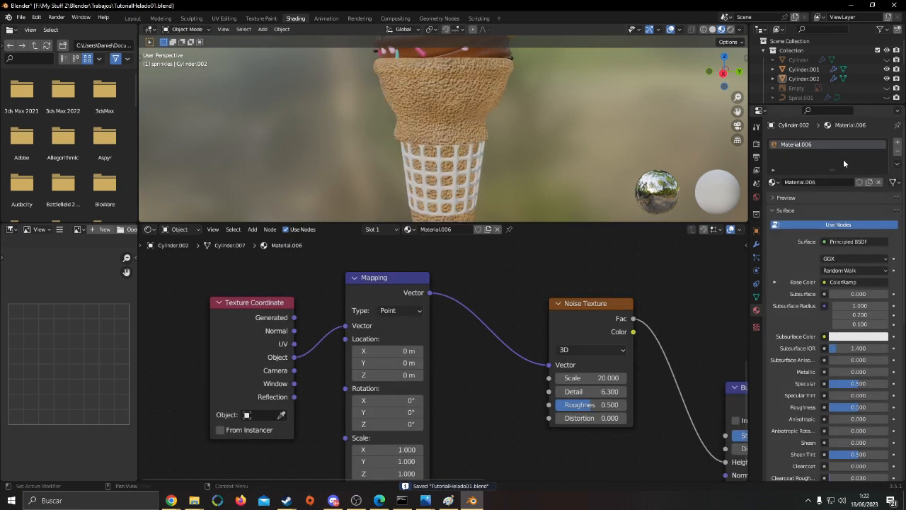
pyautogui.click(897, 165)
pyautogui.click(872, 176)
pyautogui.click(467, 164)
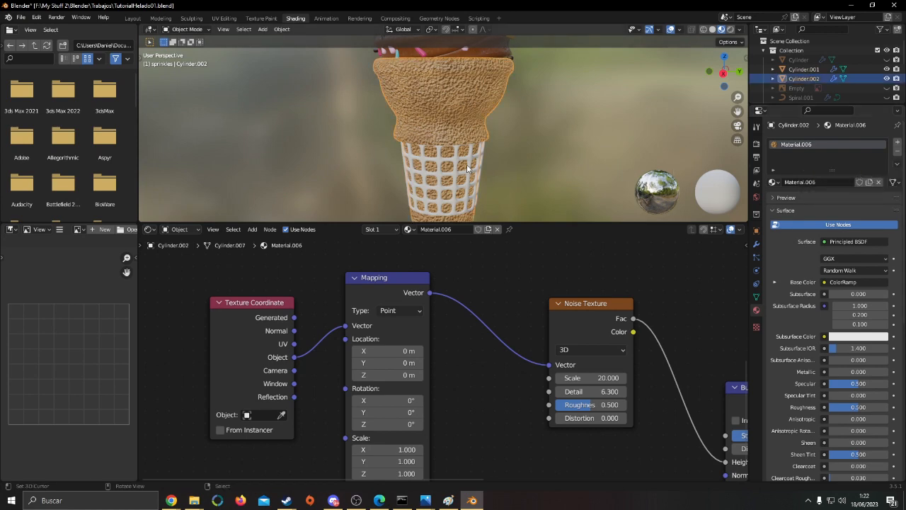
pyautogui.hotkey('ctrl', 's')
pyautogui.click(846, 182)
pyautogui.click(897, 165)
pyautogui.click(861, 195)
pyautogui.rightClick(528, 175)
# Examine the cone and its waffle grid with the bumpy material from several angles and distances
pyautogui.scroll(3, 514, 150)
pyautogui.moveTo(529, 176)
pyautogui.keyDown('shift'); pyautogui.mouseDown(button='middle')
pyautogui.moveTo(521, 150)
pyautogui.moveTo(571, 127)
pyautogui.moveTo(521, 168)
pyautogui.mouseUp(button='middle'); pyautogui.keyUp('shift')
pyautogui.scroll(-5, 572, 132)
pyautogui.keyDown('shift'); pyautogui.moveTo(521, 169); pyautogui.dragTo(520, 216, button='middle'); pyautogui.keyUp('shift')
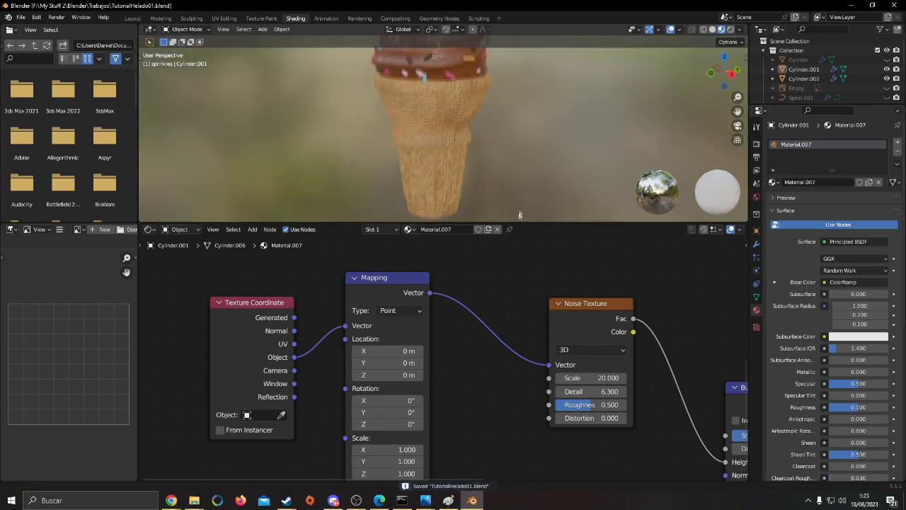
pyautogui.scroll(3, 508, 173)
pyautogui.moveTo(503, 143); pyautogui.dragTo(597, 174, button='middle')
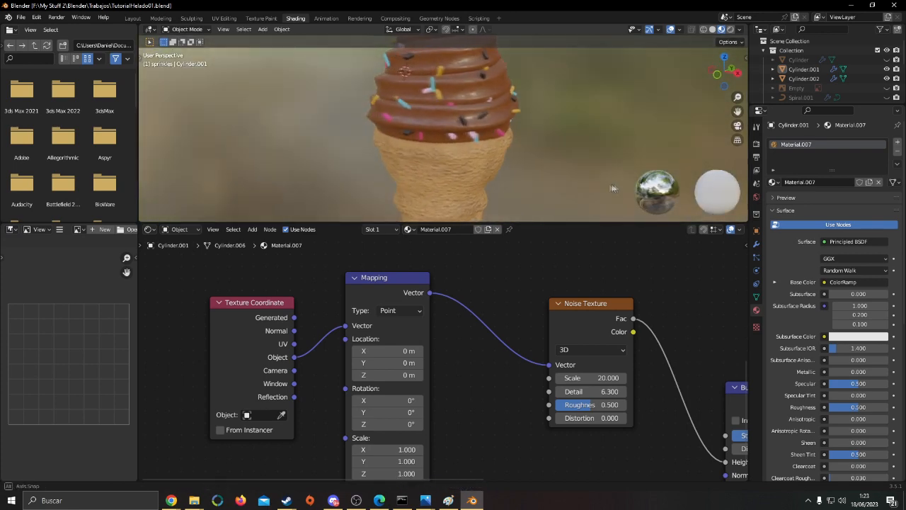
pyautogui.scroll(-3, 597, 175)
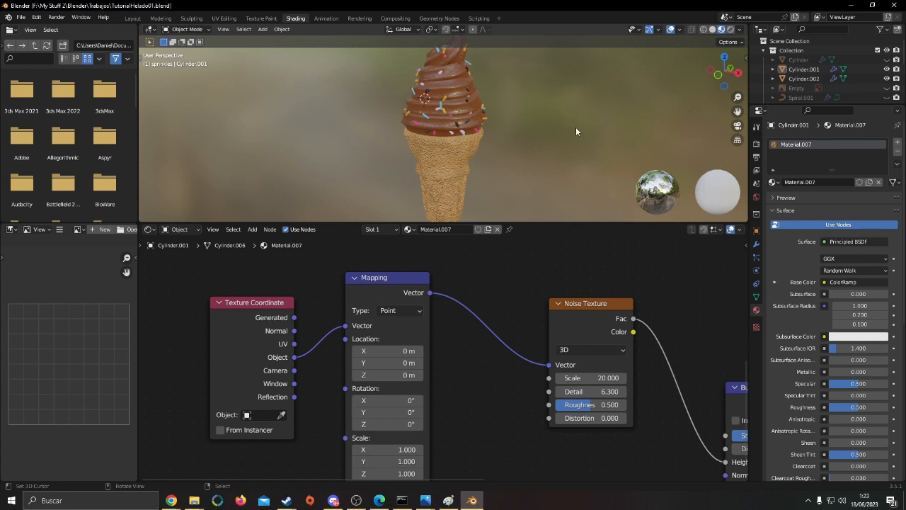
pyautogui.scroll(-1, 577, 104)
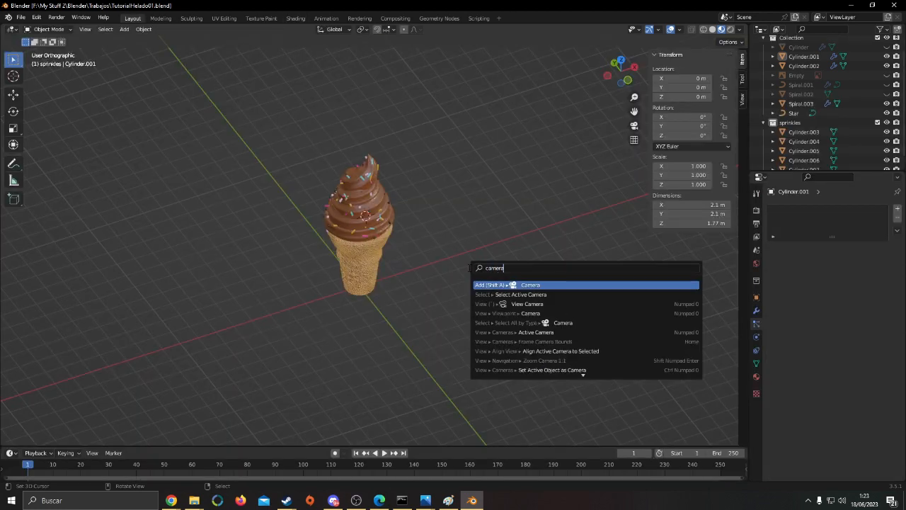
# Add a camera to the scene and reset its location to the world origin
pyautogui.press('Return')
pyautogui.scroll(-4, 410, 247)
pyautogui.press('g')
pyautogui.click(326, 257)
pyautogui.scroll(4, 325, 258)
pyautogui.hotkey('alt', 'g')
# From the top view, move the camera to about X 1.01 m, Y -6.96 m in front of the ice cream and rotate it
pyautogui.press('KP_7')
pyautogui.press('g')
pyautogui.click(470, 396)
pyautogui.press('r')
pyautogui.click(471, 256)
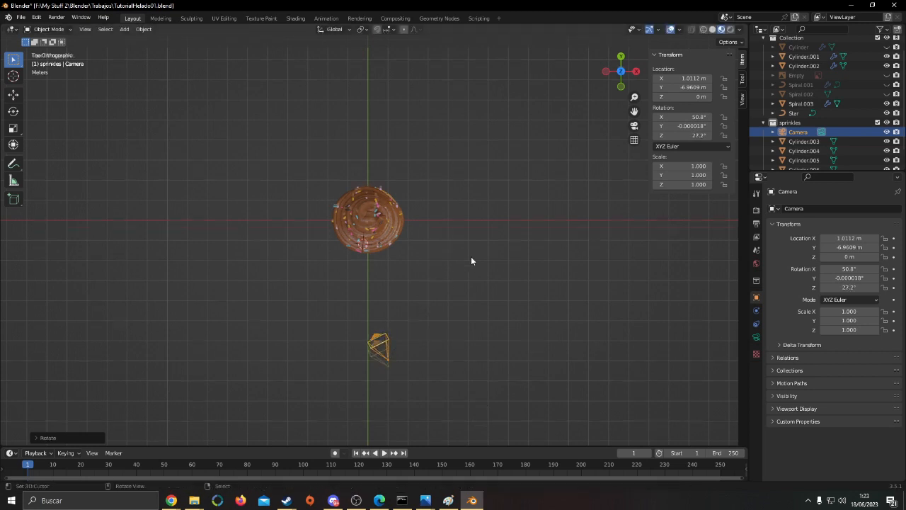
# From the side view, rotate the camera toward the ice cream and move it to about Y -11.66 m and Z 4.70 m
pyautogui.press('KP_3')
pyautogui.press('r')
pyautogui.click(417, 123)
pyautogui.press('g')
pyautogui.click(325, 28)
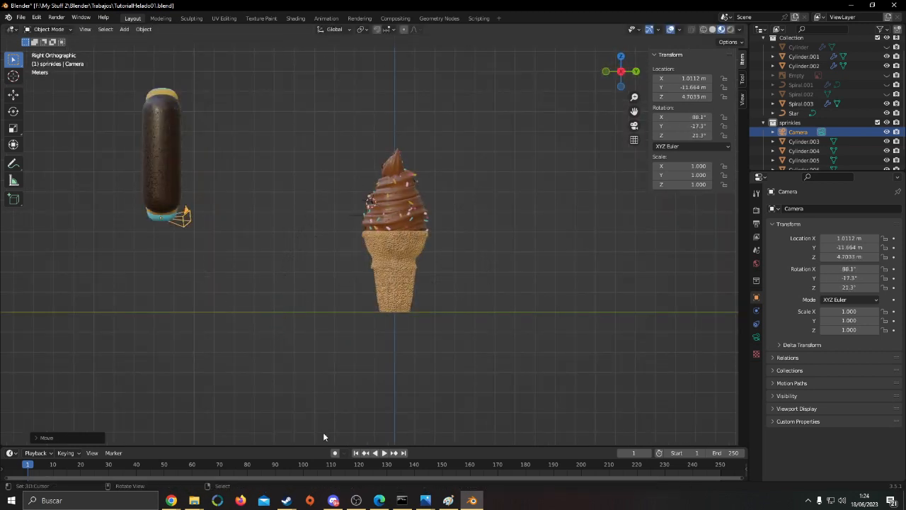
# Clear the camera's rotation and rotate it to 90° about X so it faces the ice cream
pyautogui.hotkey('alt', 'r')
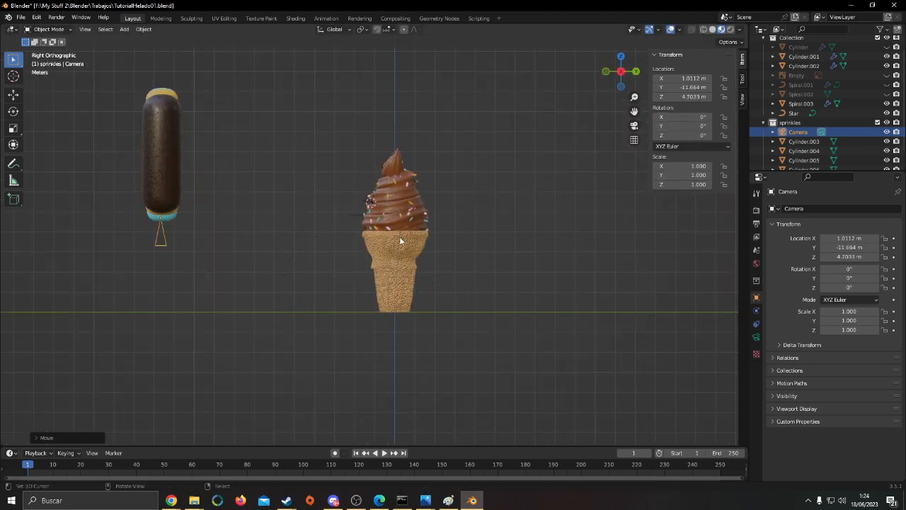
pyautogui.write('r-90')
pyautogui.press('Return')
pyautogui.press('KP_1')
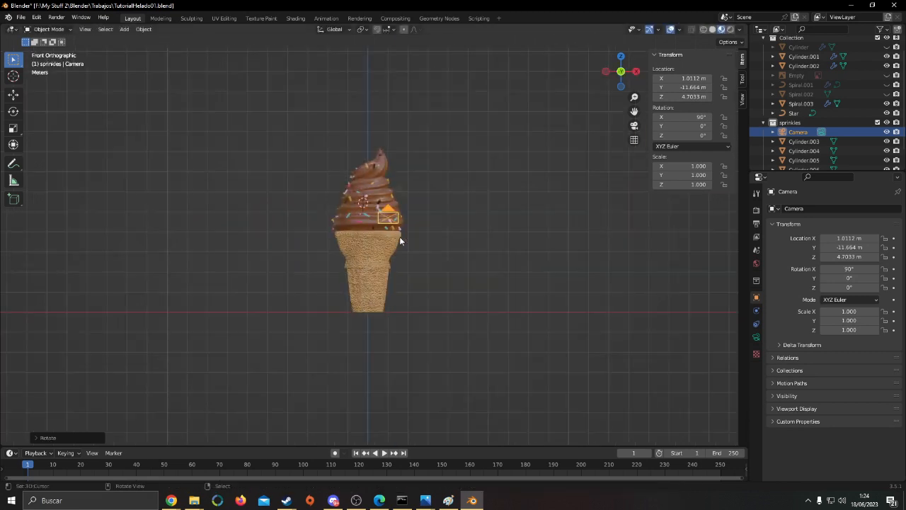
# Frame the whole ice cream in the camera view and shift the camera along X to about 0.19 m to centre it
pyautogui.press('KP_0')
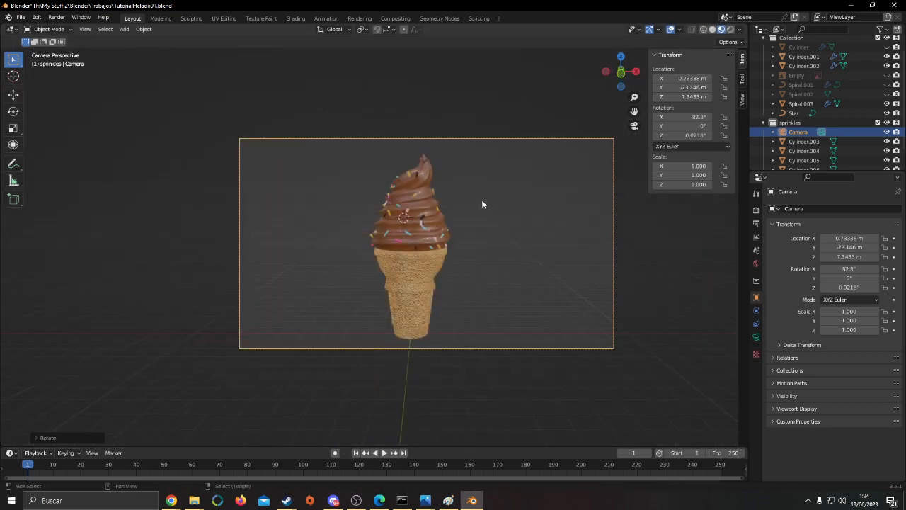
pyautogui.keyDown('shift'); pyautogui.moveTo(504, 204); pyautogui.dragTo(495, 227, button='middle'); pyautogui.keyUp('shift')
pyautogui.scroll(4, 499, 223)
pyautogui.keyDown('shift'); pyautogui.moveTo(549, 244); pyautogui.dragTo(491, 203, button='middle'); pyautogui.keyUp('shift')
pyautogui.scroll(-3, 490, 204)
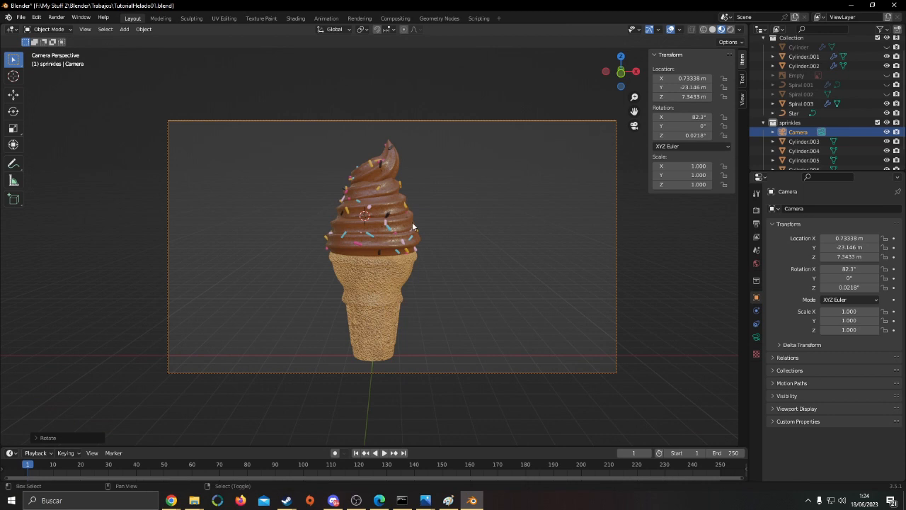
pyautogui.press('g')
pyautogui.press('x')
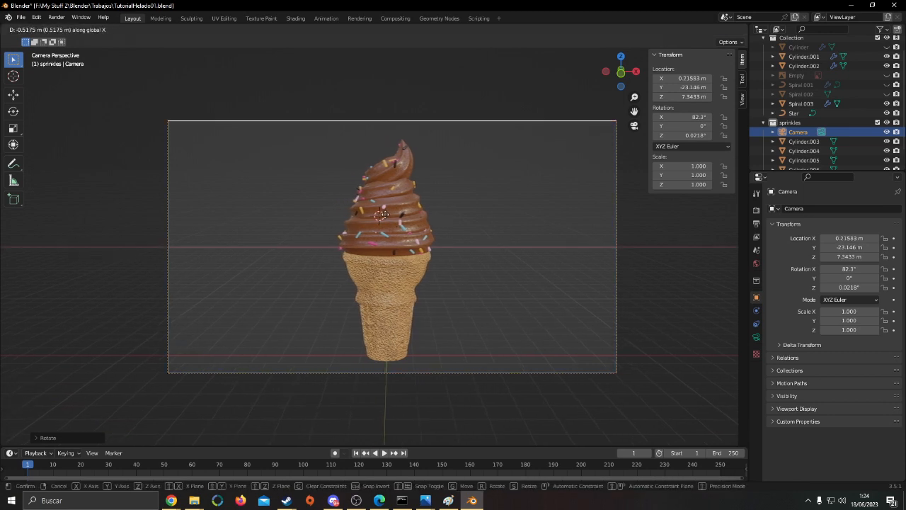
pyautogui.click(384, 214)
# Add a plane mesh and place it at the world origin beneath the cone
pyautogui.keyDown('shift'); pyautogui.moveTo(427, 227); pyautogui.dragTo(492, 255, button='middle'); pyautogui.keyUp('shift')
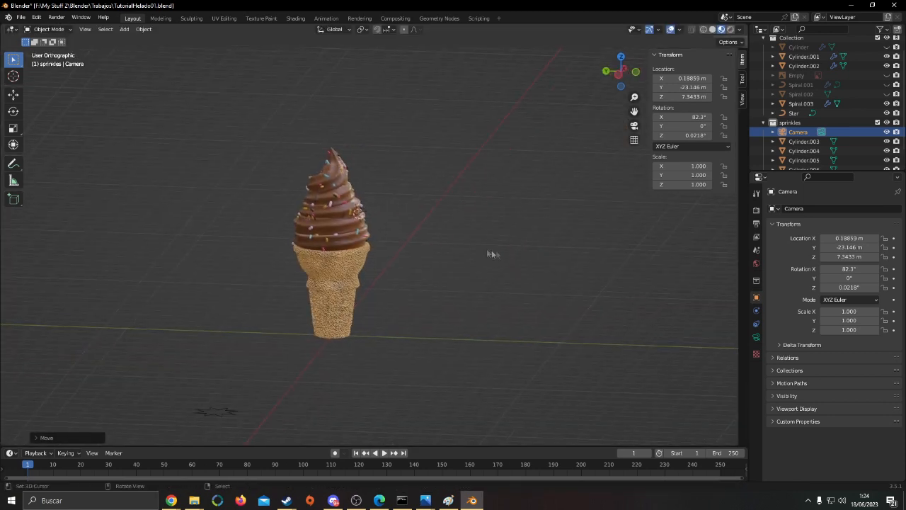
pyautogui.hotkey('shift', 'a')
pyautogui.moveTo(477, 247)
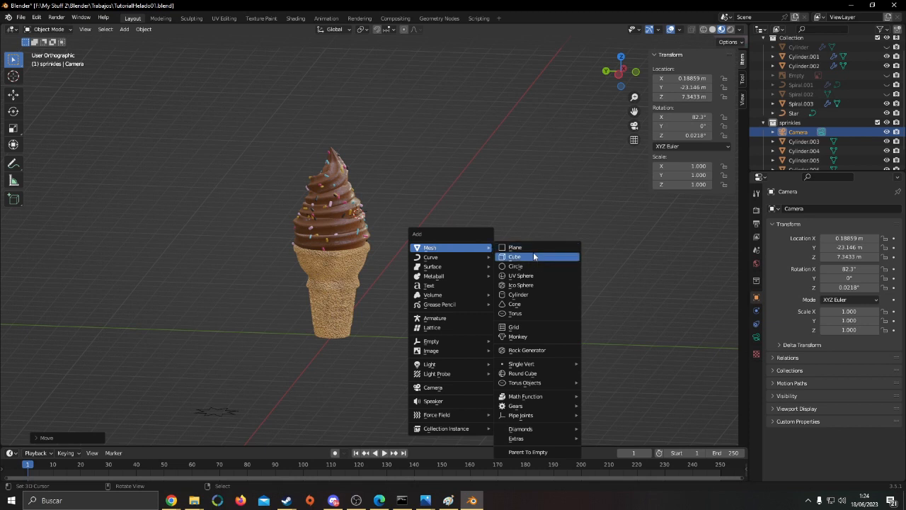
pyautogui.click(528, 247)
pyautogui.press('BackSpace')
pyautogui.moveTo(417, 239); pyautogui.dragTo(378, 255, button='middle')
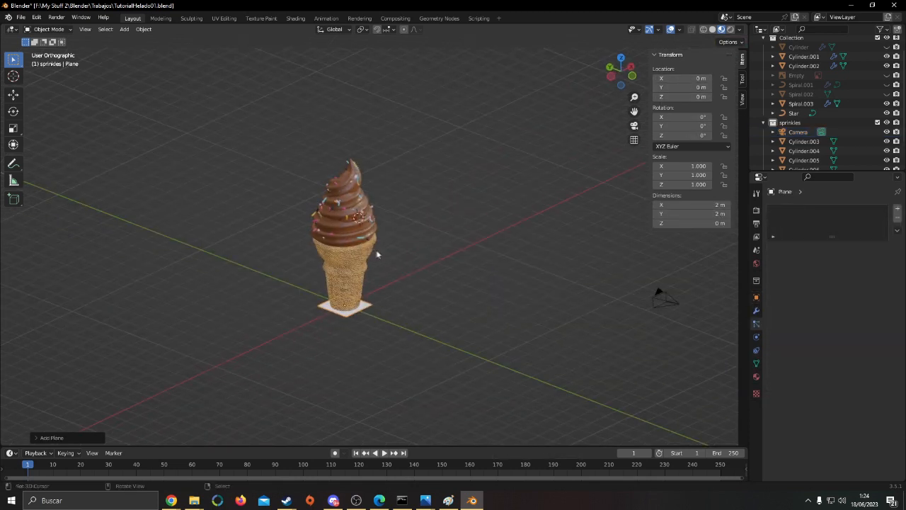
pyautogui.press('Tab')
pyautogui.press('a')
pyautogui.press('a')
pyautogui.press('s')
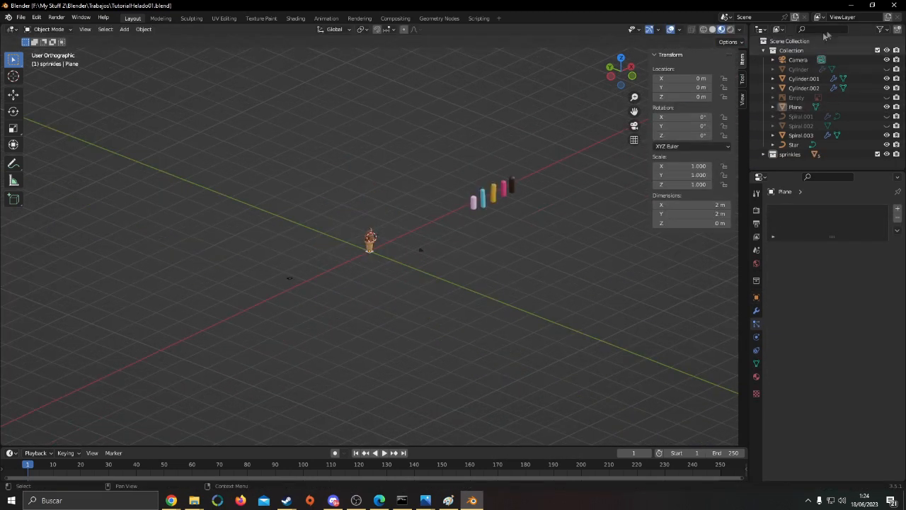
# Scale up the plane's whole mesh in Edit Mode around the ice cream and turn off proportional editing
pyautogui.click(798, 110)
pyautogui.scroll(5, 496, 241)
pyautogui.press('Tab')
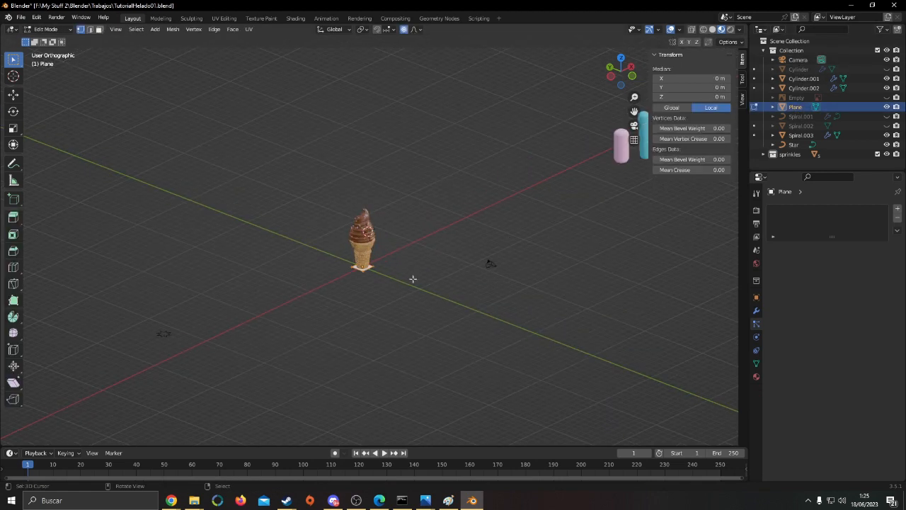
pyautogui.press('a')
pyautogui.press('a')
pyautogui.press('s')
pyautogui.click(666, 339)
pyautogui.click(393, 30)
pyautogui.click(404, 30)
pyautogui.click(393, 31)
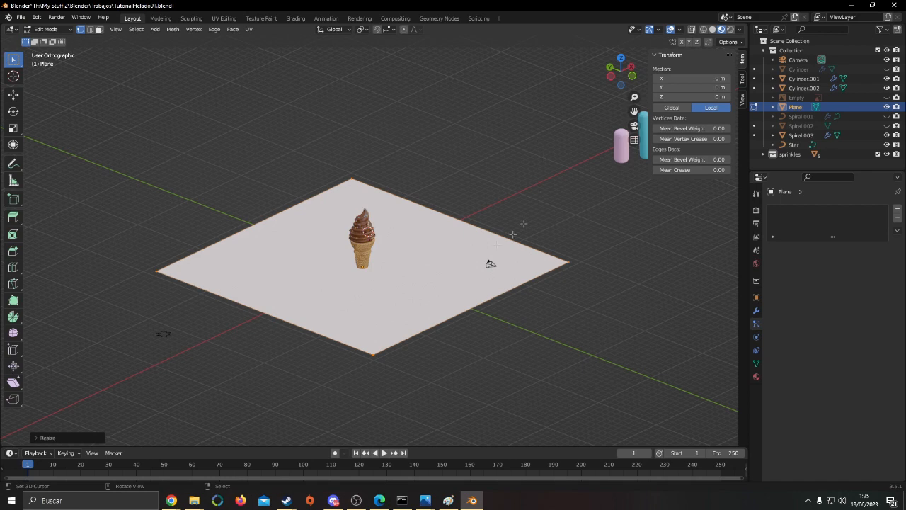
# Scale the plane's mesh further into a huge floor about 320 m wide
pyautogui.press('s')
pyautogui.click(446, 243)
pyautogui.scroll(-6, 446, 243)
pyautogui.press('s')
pyautogui.click(180, 316)
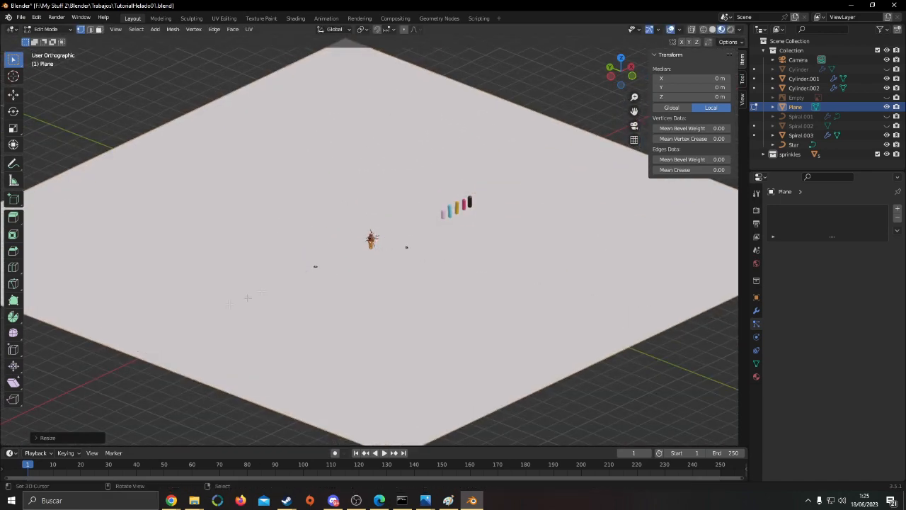
pyautogui.scroll(-6, 257, 275)
# Add a loop cut across the plane parallel to X and slide it behind the ice cream to about Y 58.65 m
pyautogui.moveTo(257, 275); pyautogui.dragTo(387, 290, button='middle')
pyautogui.hotkey('ctrl', 'r')
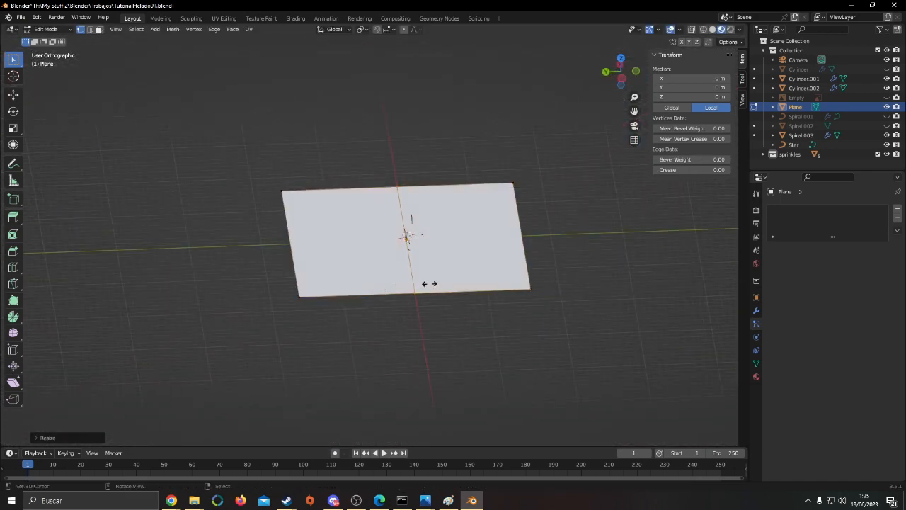
pyautogui.click(426, 281)
pyautogui.click(387, 285)
# Raise the plane's rear edge about 188 m along Z to form a back wall
pyautogui.press('z')
pyautogui.click(299, 299)
pyautogui.press('z')
pyautogui.keyDown('shift'); pyautogui.click(283, 191); pyautogui.keyUp('shift')
pyautogui.press('g')
pyautogui.press('z')
pyautogui.click(383, 212)
pyautogui.moveTo(383, 212)
pyautogui.mouseDown(button='middle')
pyautogui.moveTo(425, 204)
pyautogui.moveTo(415, 215)
pyautogui.moveTo(343, 215)
pyautogui.moveTo(348, 244)
pyautogui.moveTo(408, 230)
pyautogui.mouseUp(button='middle')
# Bevel the fold between the floor and the back wall with 10 segments to make a curved backdrop
pyautogui.click(354, 248)
pyautogui.keyDown('alt'); pyautogui.click(356, 257); pyautogui.keyUp('alt')
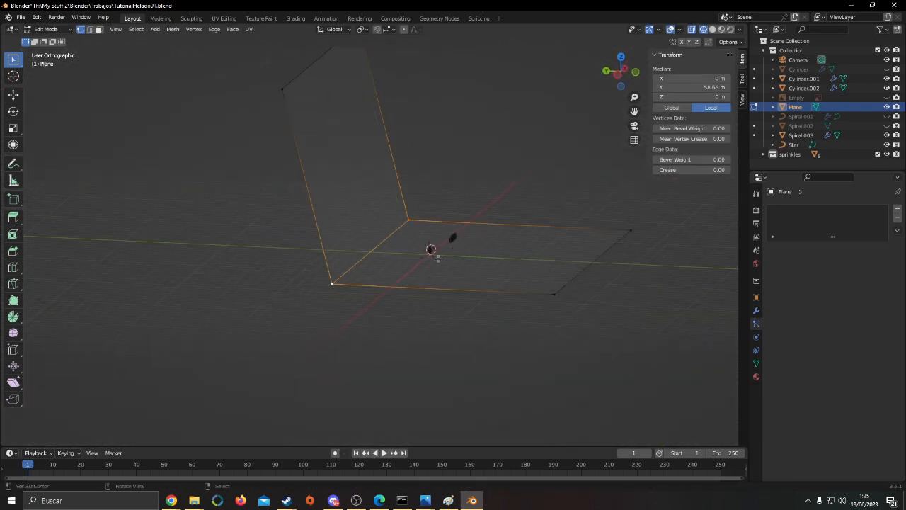
pyautogui.press('z')
pyautogui.hotkey('ctrl', 'b')
pyautogui.scroll(9, 513, 290)
pyautogui.scroll(6, 493, 282)
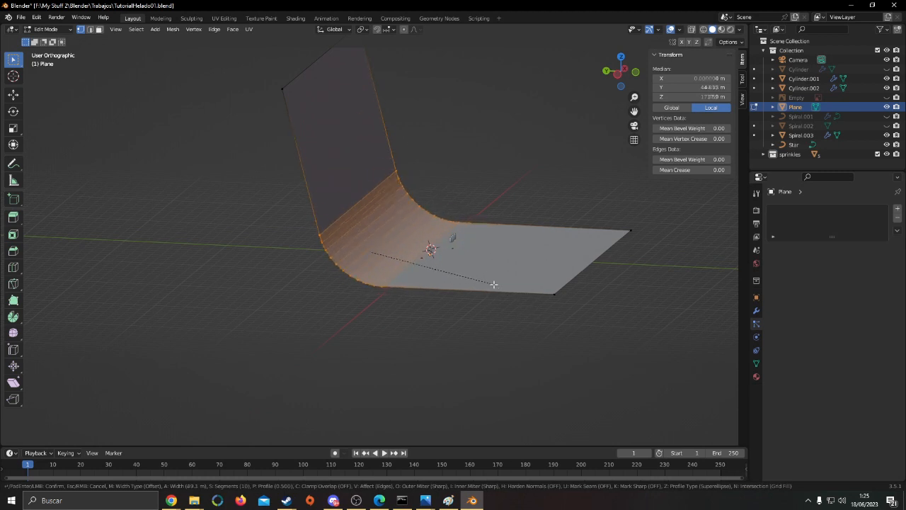
pyautogui.click(473, 281)
pyautogui.press('Tab')
# Shade the backdrop smooth, check it through the camera, and save the file
pyautogui.scroll(6, 481, 284)
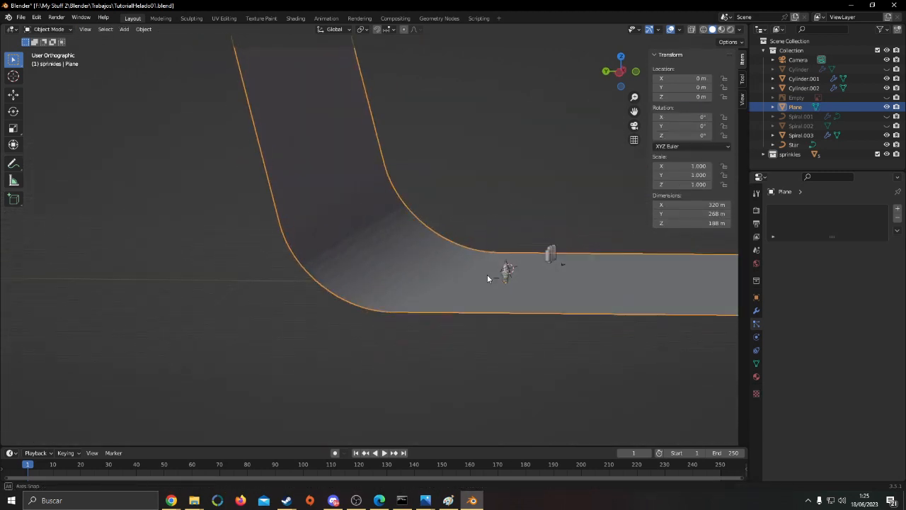
pyautogui.click(144, 29)
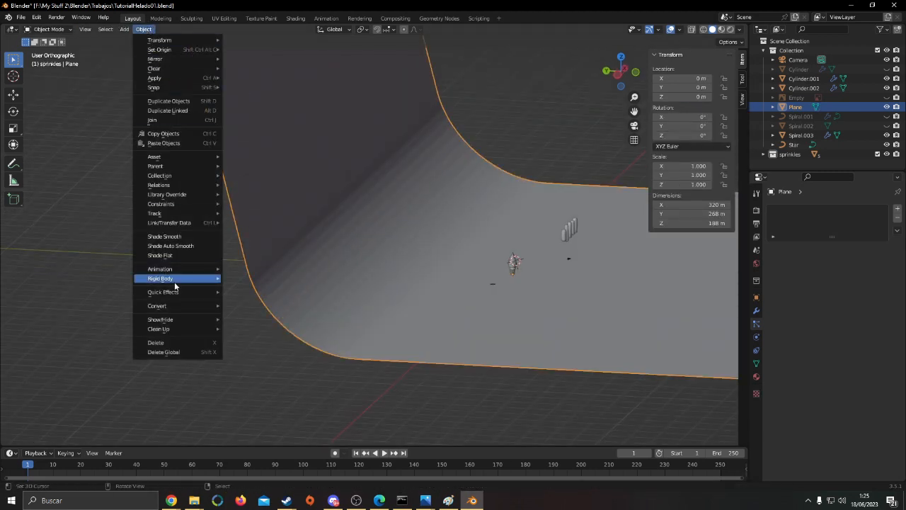
pyautogui.click(173, 235)
pyautogui.scroll(3, 538, 269)
pyautogui.press('KP_0')
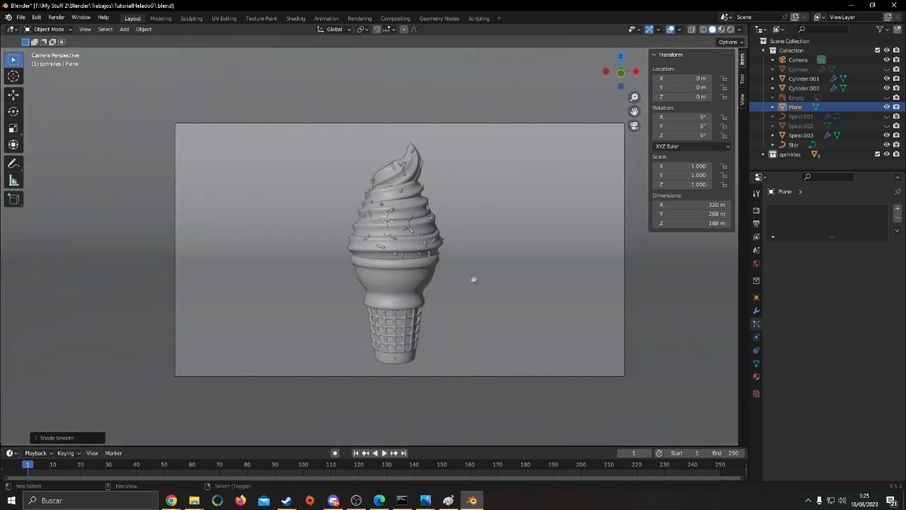
pyautogui.scroll(-3, 453, 269)
pyautogui.scroll(4, 453, 262)
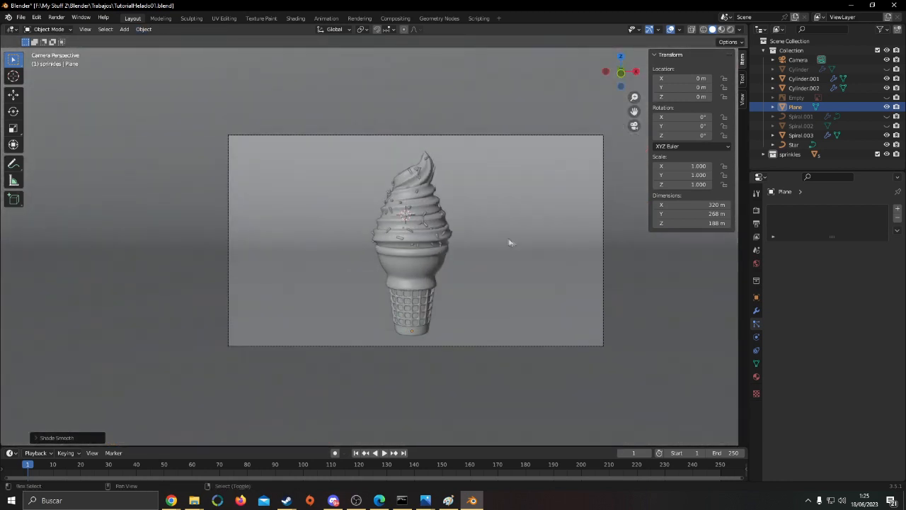
pyautogui.hotkey('ctrl', 's')
# Select the first two of the original sprinkle models standing beside the ice cream
pyautogui.moveTo(463, 242); pyautogui.dragTo(502, 282, button='middle')
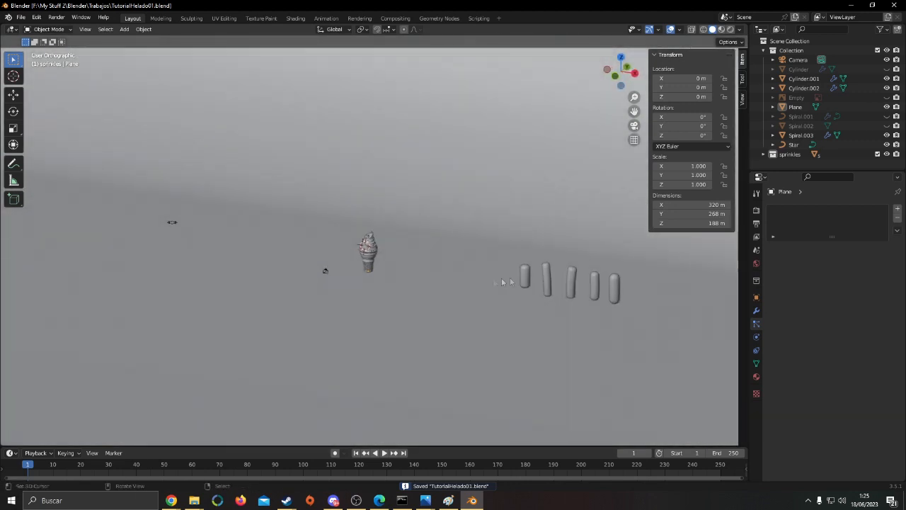
pyautogui.click(524, 276)
pyautogui.keyDown('shift'); pyautogui.click(548, 281); pyautogui.keyUp('shift')
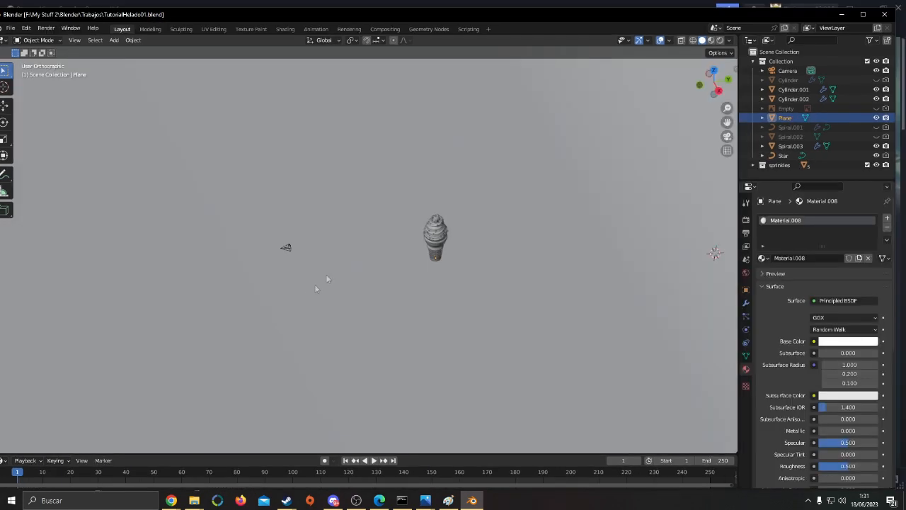
pyautogui.hotkey('shift', 'a')
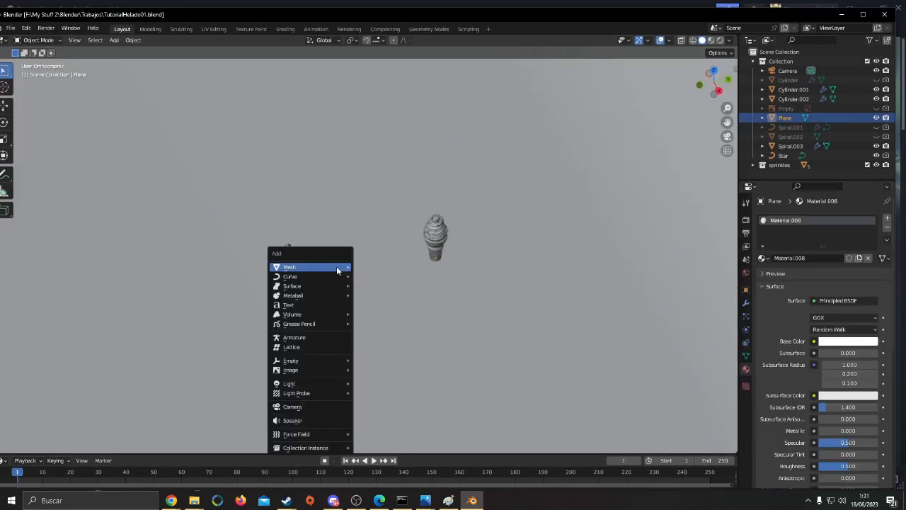
pyautogui.moveTo(325, 266)
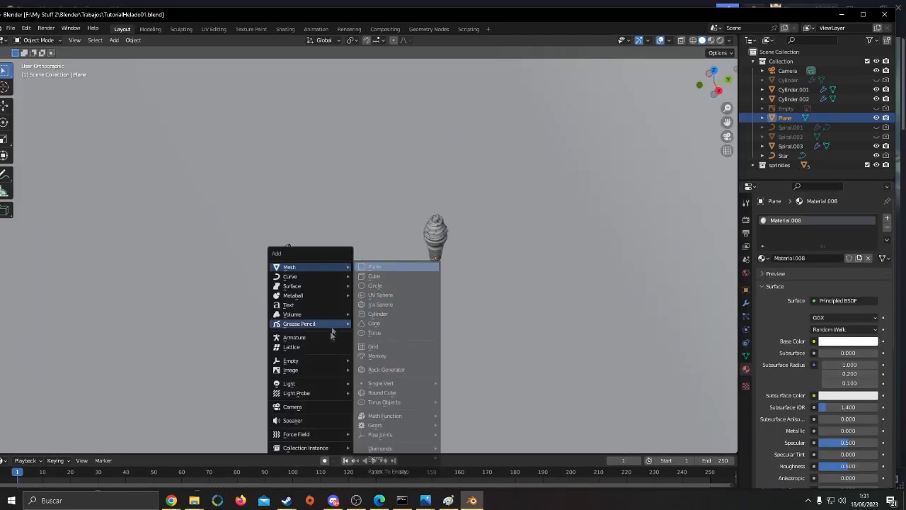
pyautogui.moveTo(325, 385)
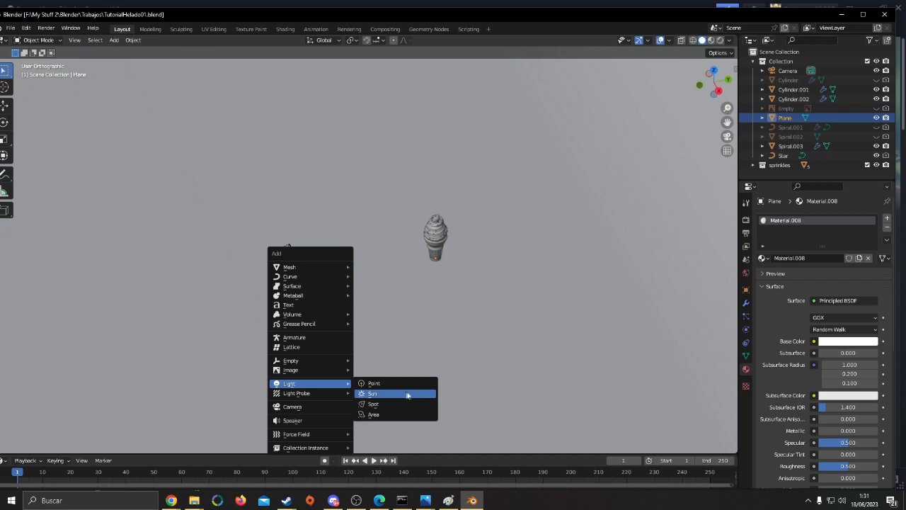
# Switch the viewport to rendered shading to preview the ice cream's lighting
pyautogui.click(710, 40)
pyautogui.click(720, 40)
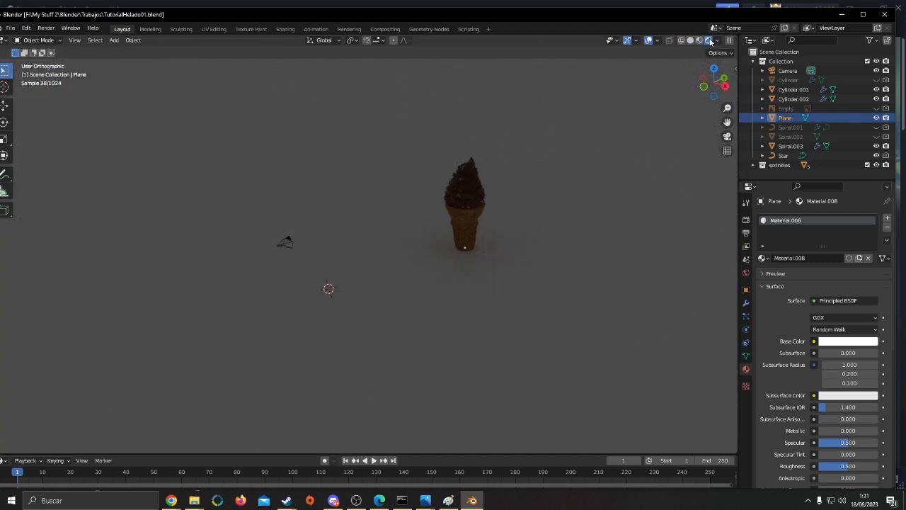
pyautogui.scroll(2, 483, 253)
pyautogui.keyDown('shift'); pyautogui.moveTo(534, 244); pyautogui.dragTo(505, 241, button='middle'); pyautogui.keyUp('shift')
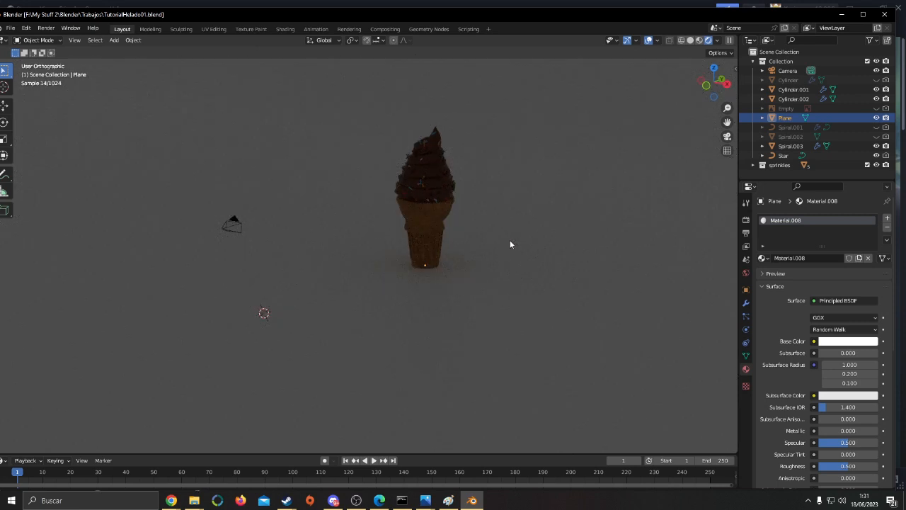
# Add a sun light and move it above the floor, in front of the ice cream and slightly to one side
pyautogui.hotkey('shift', 'a')
pyautogui.moveTo(510, 242)
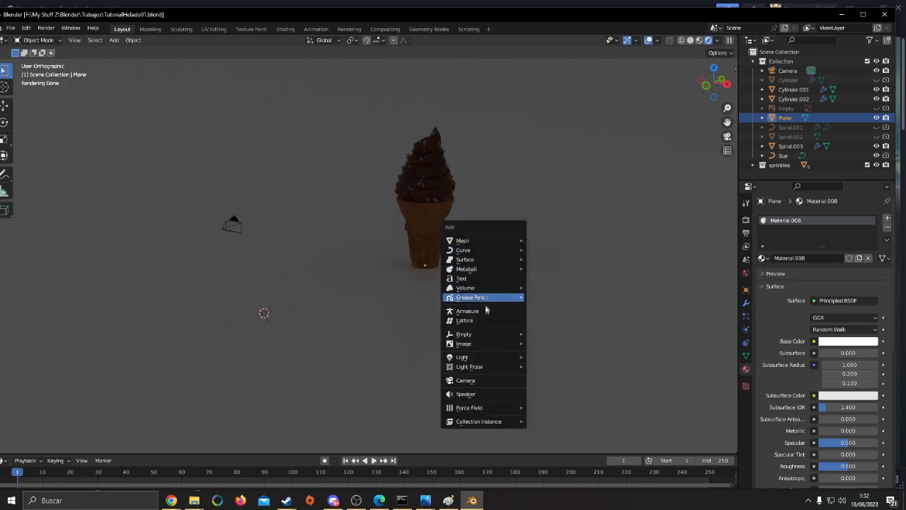
pyautogui.moveTo(485, 368)
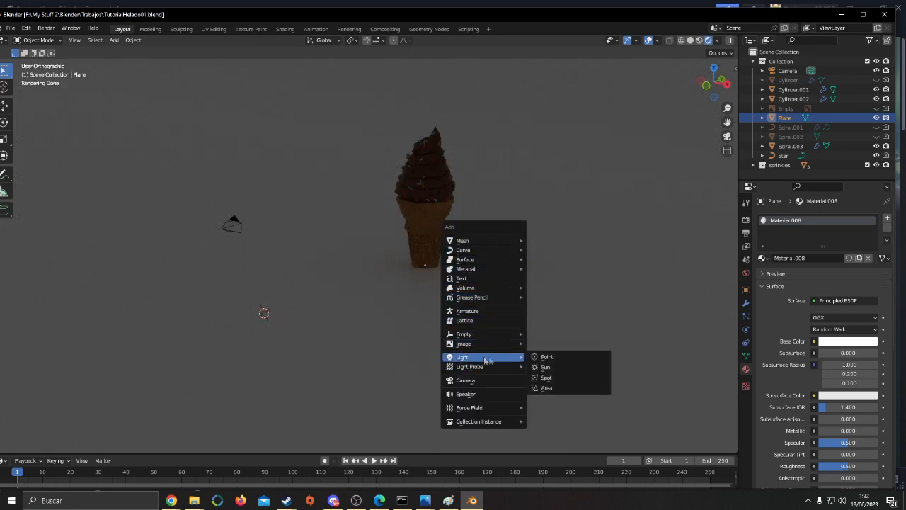
pyautogui.click(575, 370)
pyautogui.scroll(-2, 544, 305)
pyautogui.moveTo(542, 304); pyautogui.dragTo(480, 310, button='middle')
pyautogui.press('g')
pyautogui.click(413, 184)
# Rotate the sun about -57° in the right side view to aim it down toward the ice cream, and check the camera view
pyautogui.press('KP_3')
pyautogui.press('r')
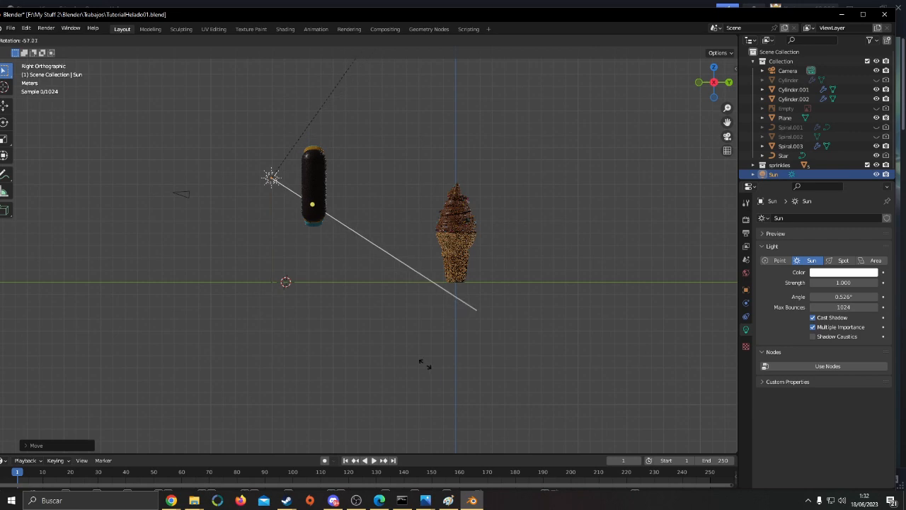
pyautogui.click(426, 366)
pyautogui.press('KP_7')
pyautogui.scroll(-2, 442, 331)
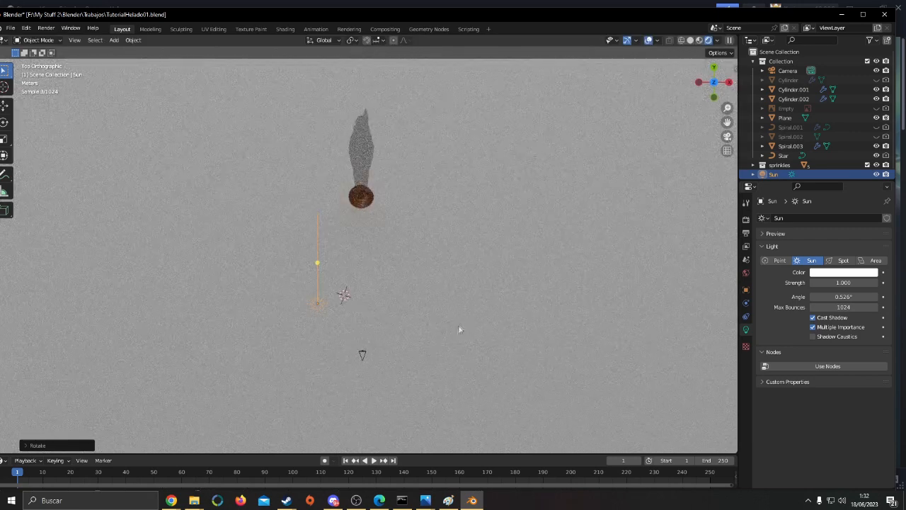
pyautogui.press('KP_0')
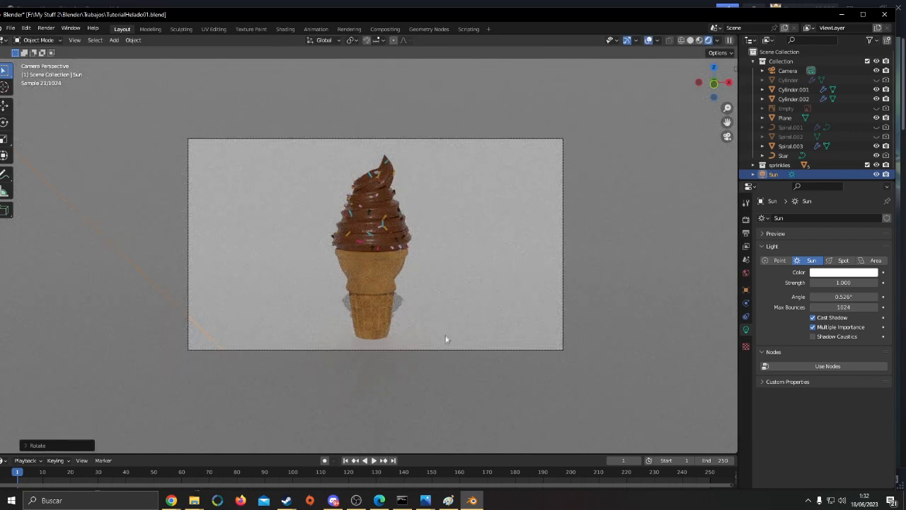
# Rotate the sun in the top view to angle the ice cream's shadow diagonally across the backdrop
pyautogui.press('KP_7')
pyautogui.press('r')
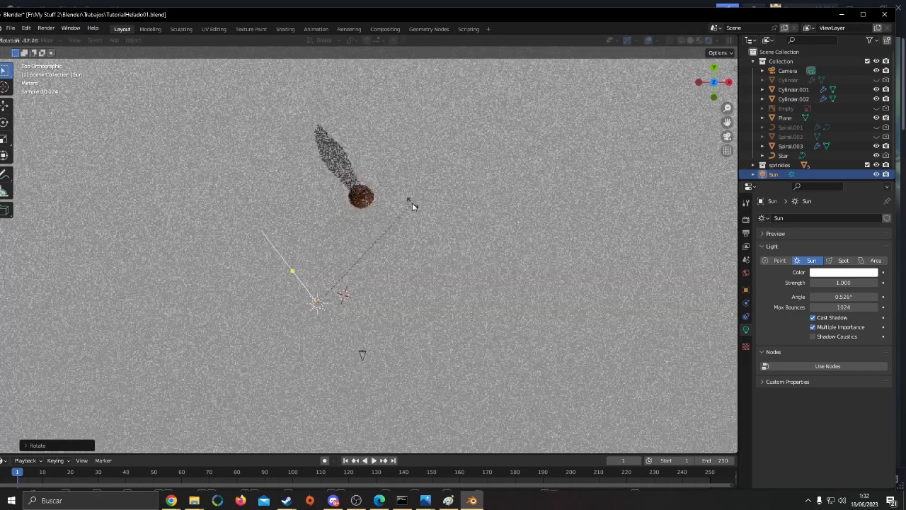
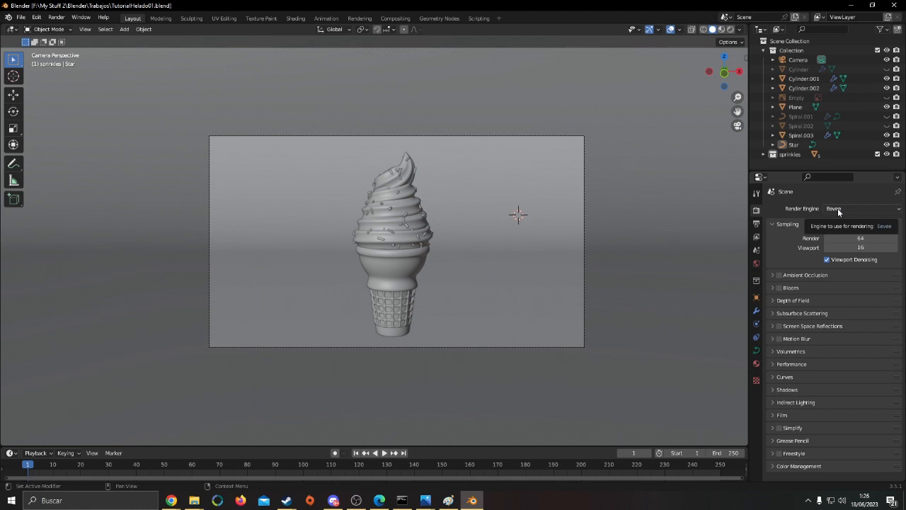
# Set the scene's render engine to Cycles
pyautogui.click(837, 208)
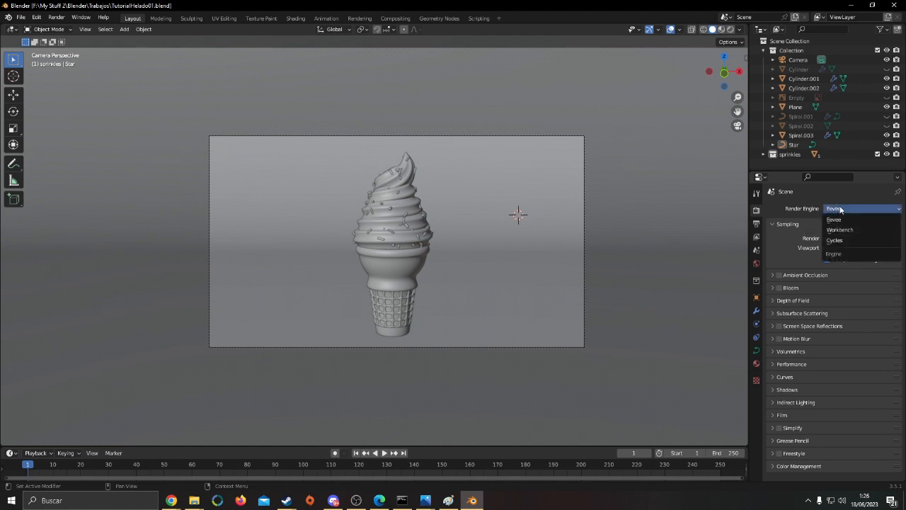
pyautogui.click(840, 209)
pyautogui.click(841, 209)
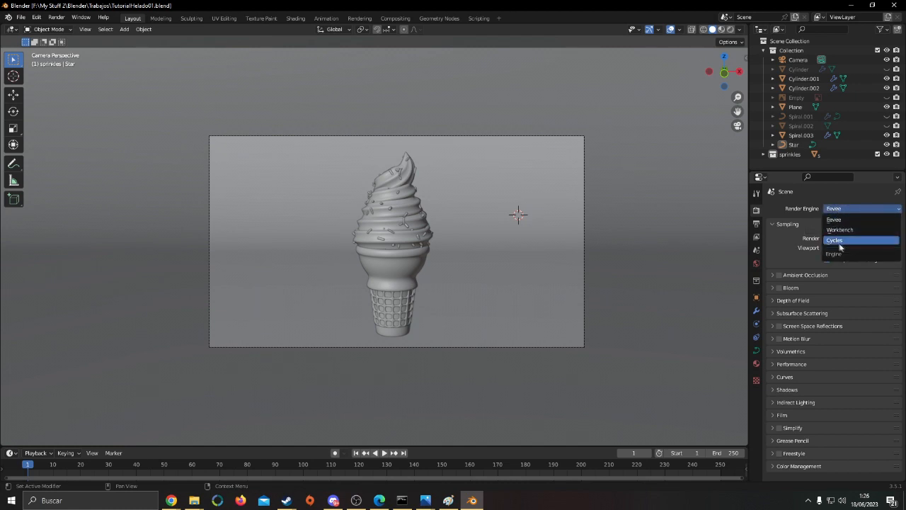
pyautogui.click(838, 242)
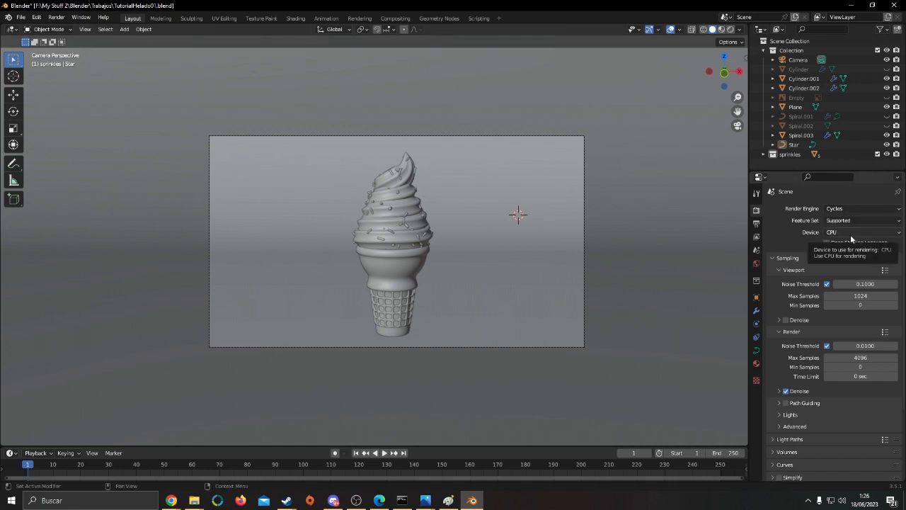
# Save the file and set the Cycles rendering device to GPU Compute
pyautogui.keyDown('shift'); pyautogui.moveTo(517, 215); pyautogui.dragTo(522, 211, button='middle'); pyautogui.keyUp('shift')
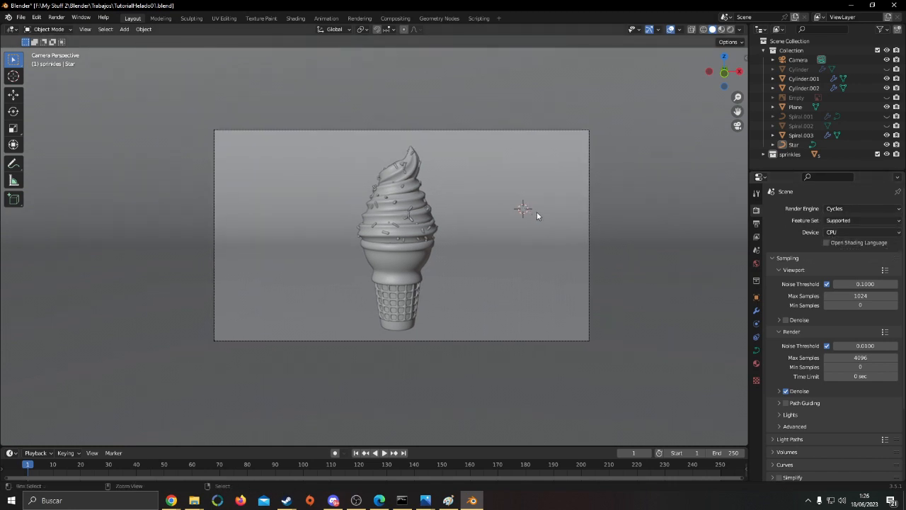
pyautogui.hotkey('ctrl', 's')
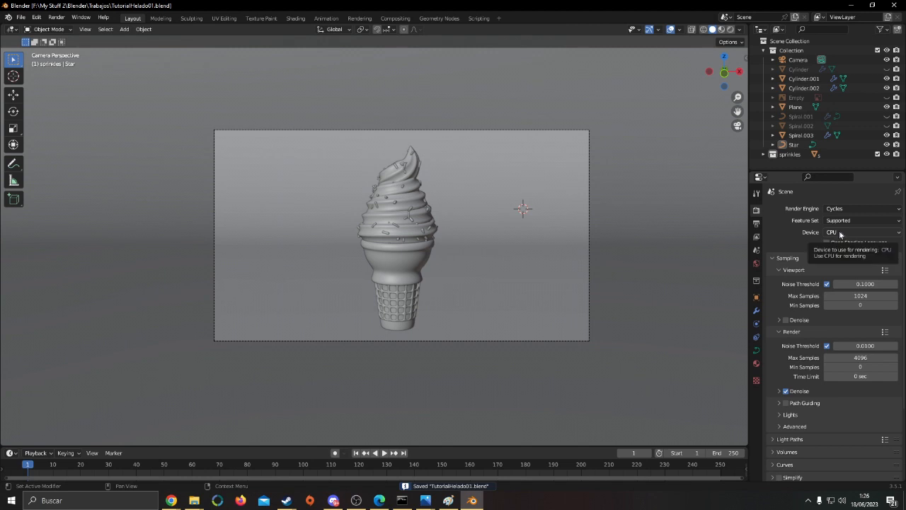
pyautogui.click(841, 234)
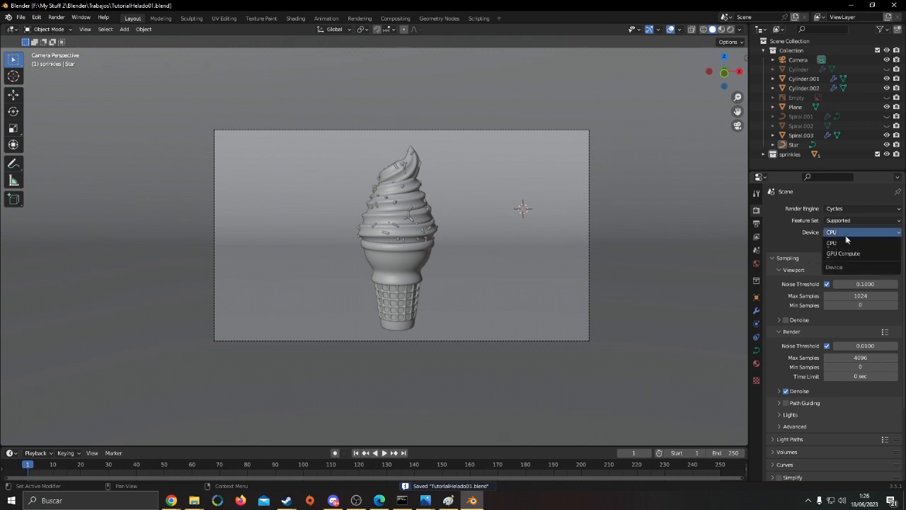
pyautogui.click(851, 253)
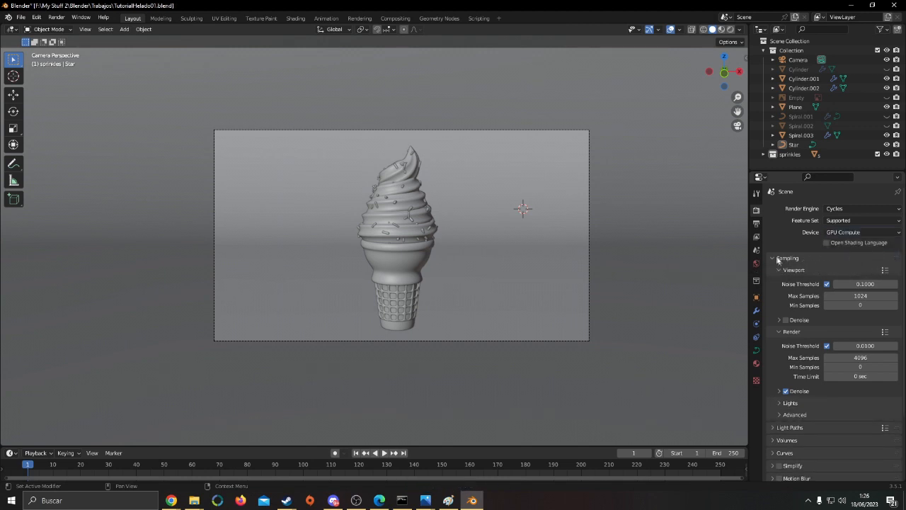
# Open the preferences and look through the categories to find and examine the Cycles render devices in the system settings
pyautogui.click(35, 18)
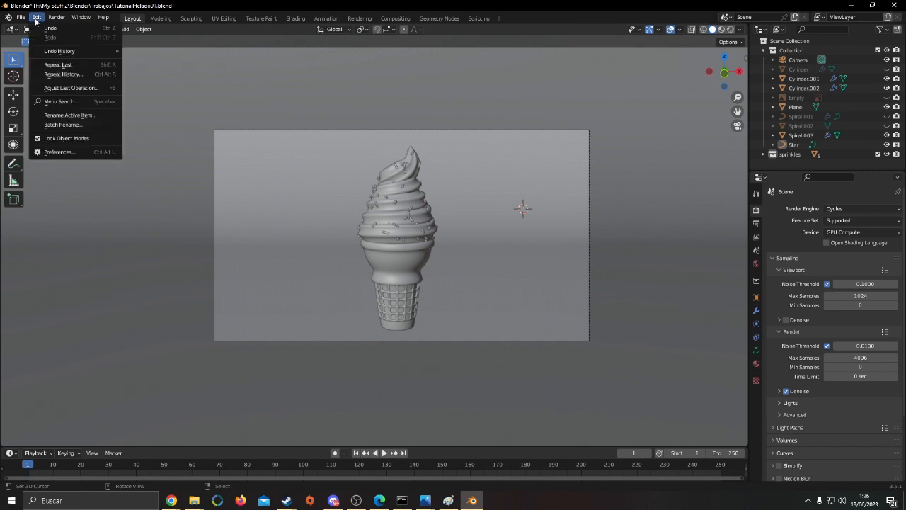
pyautogui.click(58, 152)
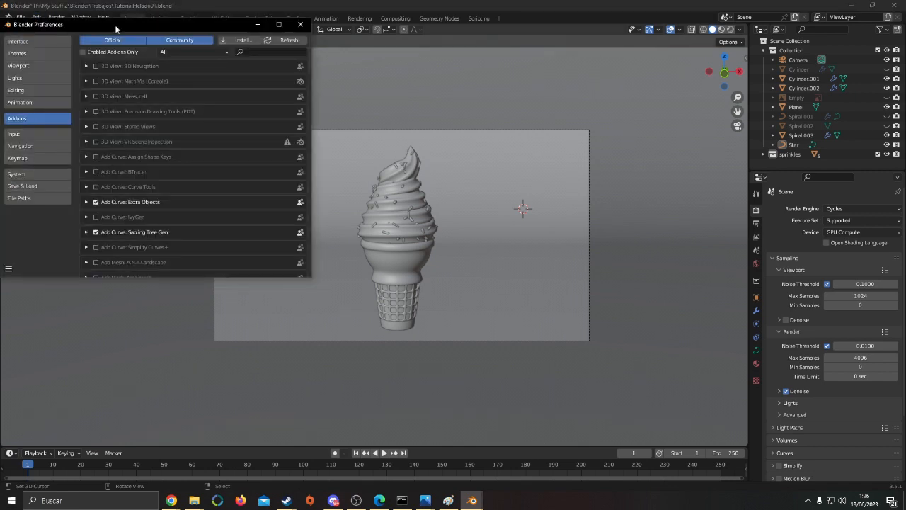
pyautogui.moveTo(116, 28); pyautogui.dragTo(289, 89)
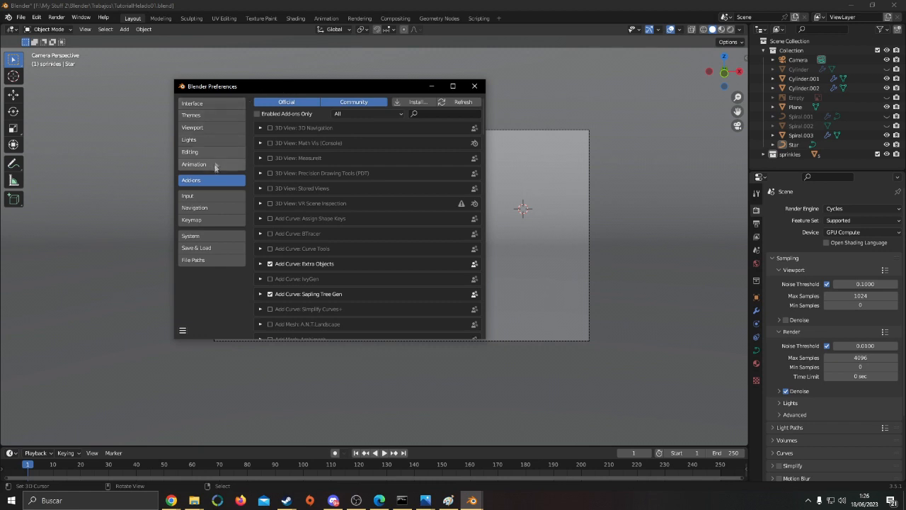
pyautogui.click(208, 196)
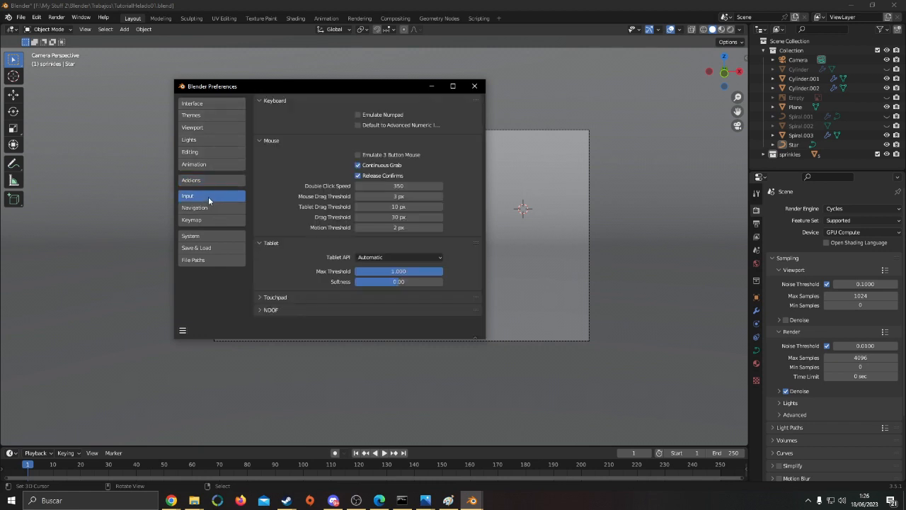
pyautogui.click(209, 128)
pyautogui.click(209, 116)
pyautogui.click(208, 104)
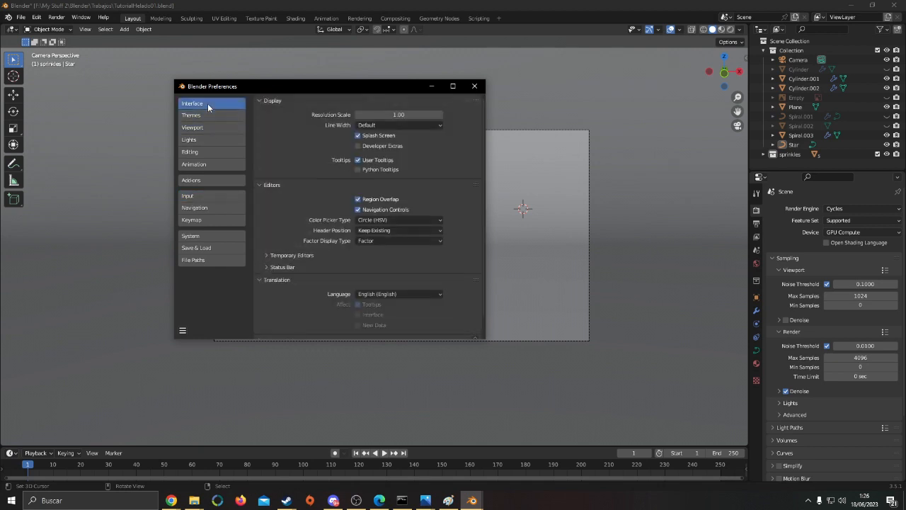
pyautogui.click(215, 150)
pyautogui.click(217, 163)
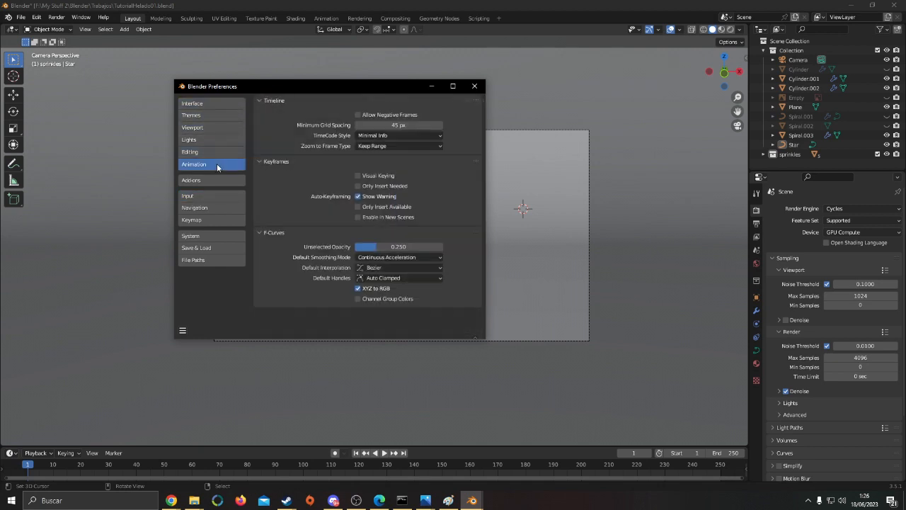
pyautogui.click(212, 182)
pyautogui.click(208, 196)
pyautogui.click(206, 208)
pyautogui.click(203, 216)
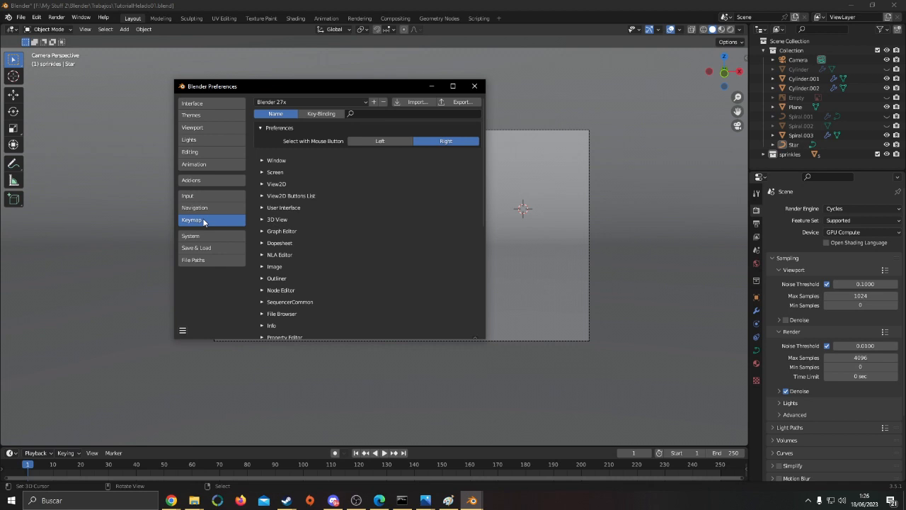
pyautogui.click(204, 208)
pyautogui.click(206, 236)
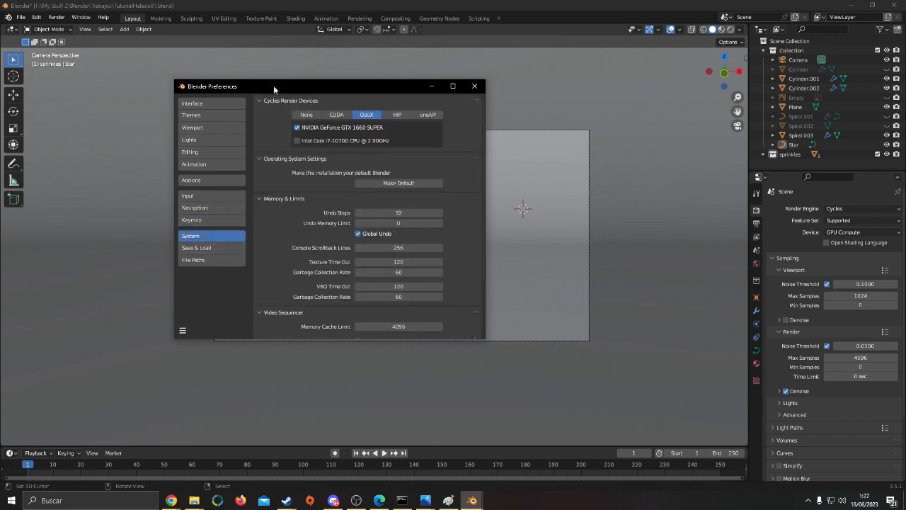
pyautogui.moveTo(273, 85); pyautogui.dragTo(310, 87)
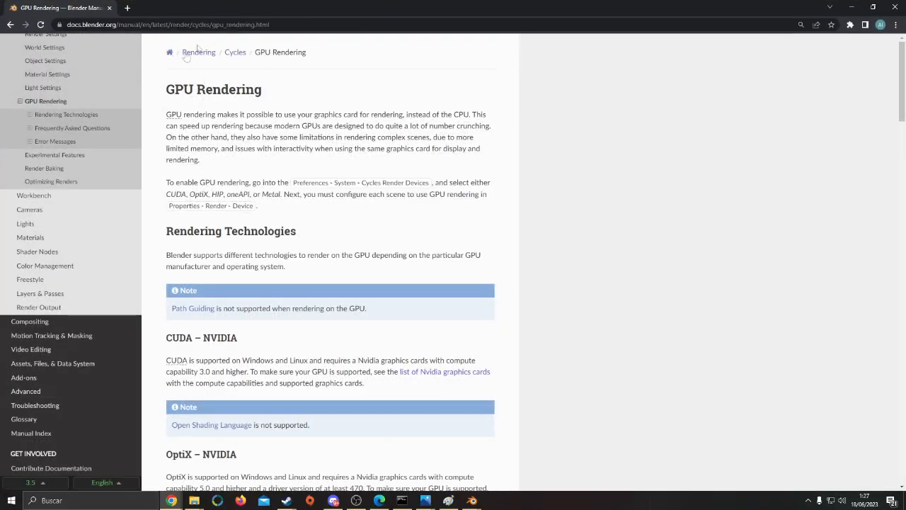
# Switch to the browser and read the Blender manual's GPU Rendering page on the CUDA and OptiX technologies
pyautogui.moveTo(162, 115); pyautogui.dragTo(372, 115)
pyautogui.click(403, 104)
pyautogui.scroll(-1, 403, 103)
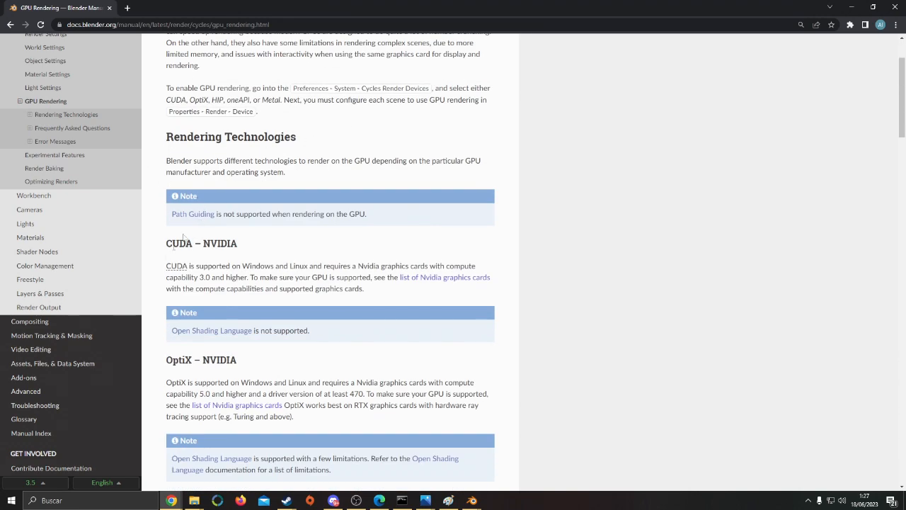
pyautogui.scroll(-1, 177, 262)
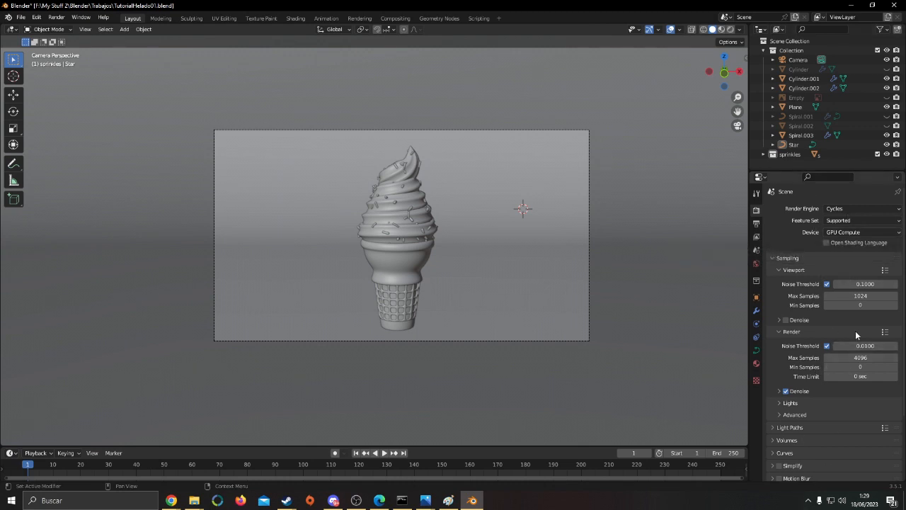
# Double the output resolution to 3840 × 2160 px and check the framing through the camera
pyautogui.scroll(-4, 854, 337)
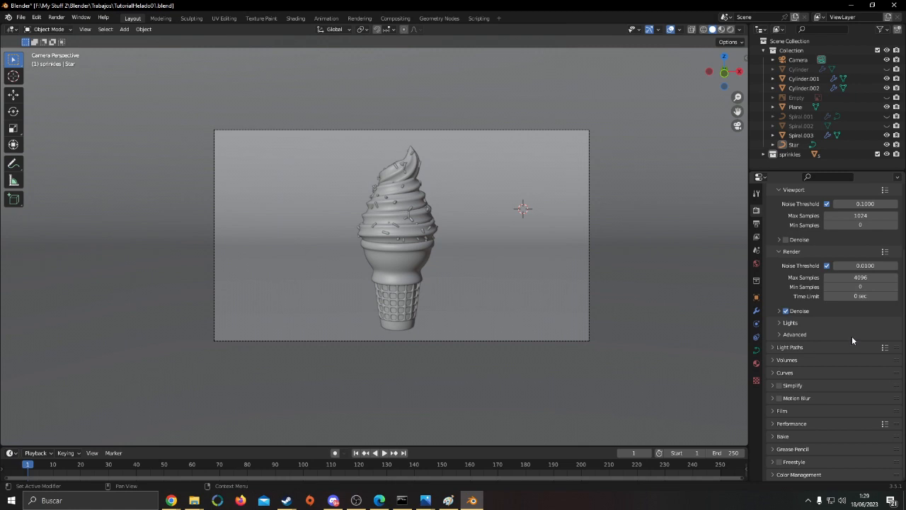
pyautogui.scroll(4, 846, 331)
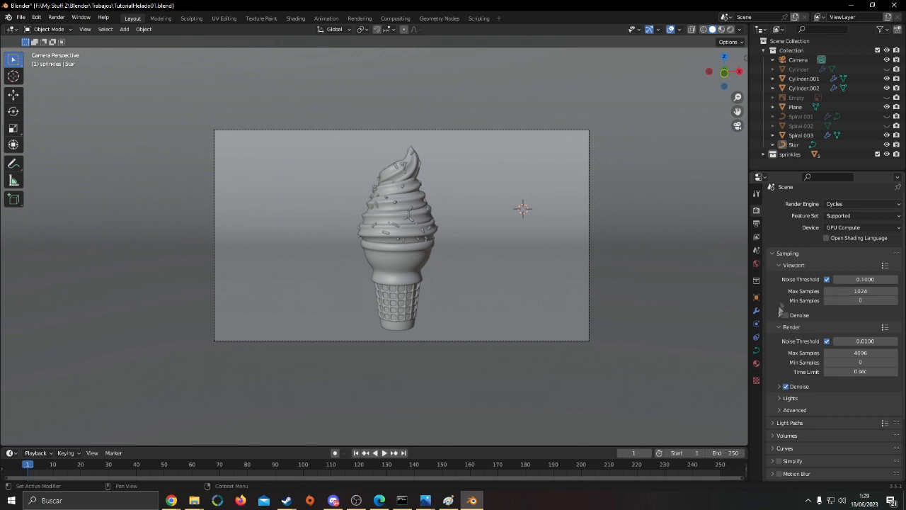
pyautogui.click(757, 223)
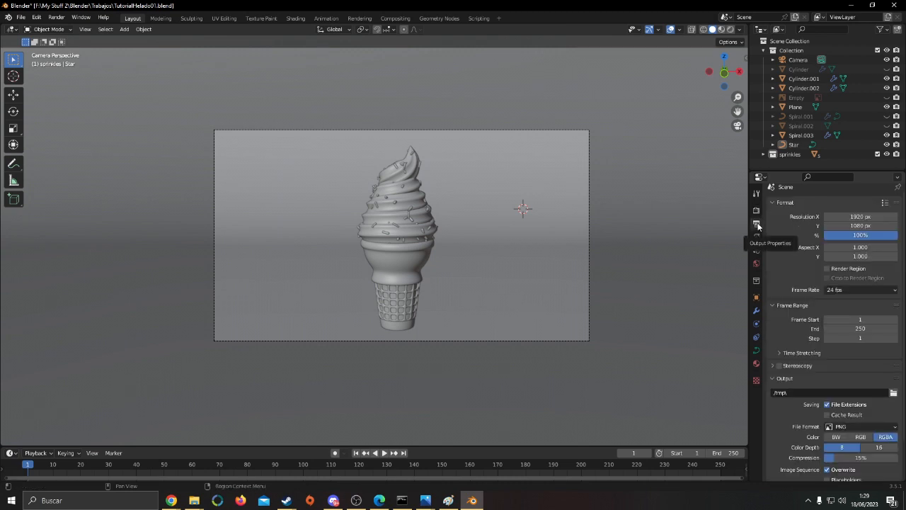
pyautogui.click(860, 217)
pyautogui.click(859, 217)
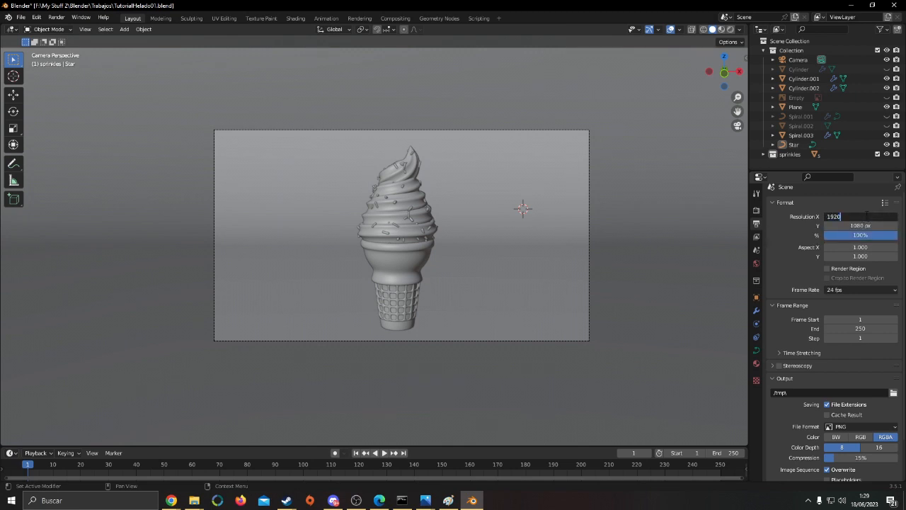
pyautogui.write('*2')
pyautogui.press('Return')
pyautogui.click(869, 226)
pyautogui.click(870, 226)
pyautogui.write('*2')
pyautogui.press('Return')
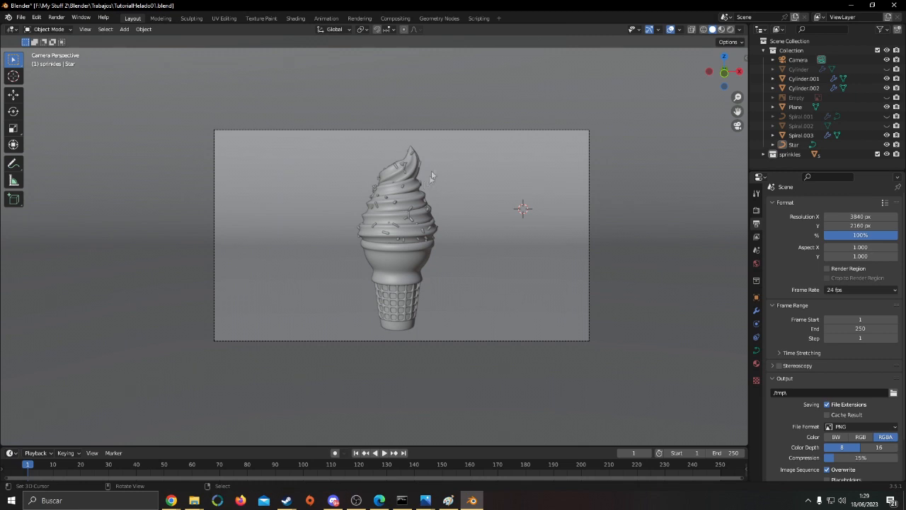
pyautogui.press('KP_0')
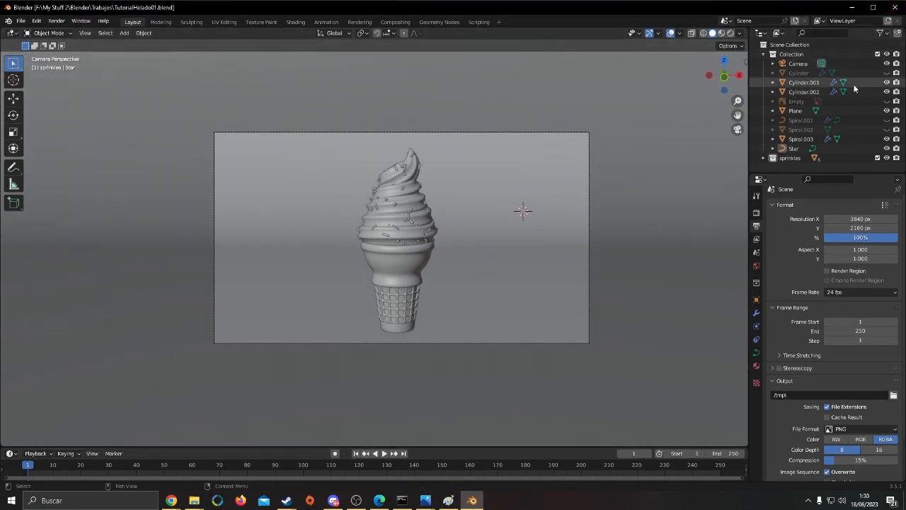
# Exclude Cylinder, Empty, Spiral.001, Spiral.002 and Star from renders in the scene collection
pyautogui.click(897, 73)
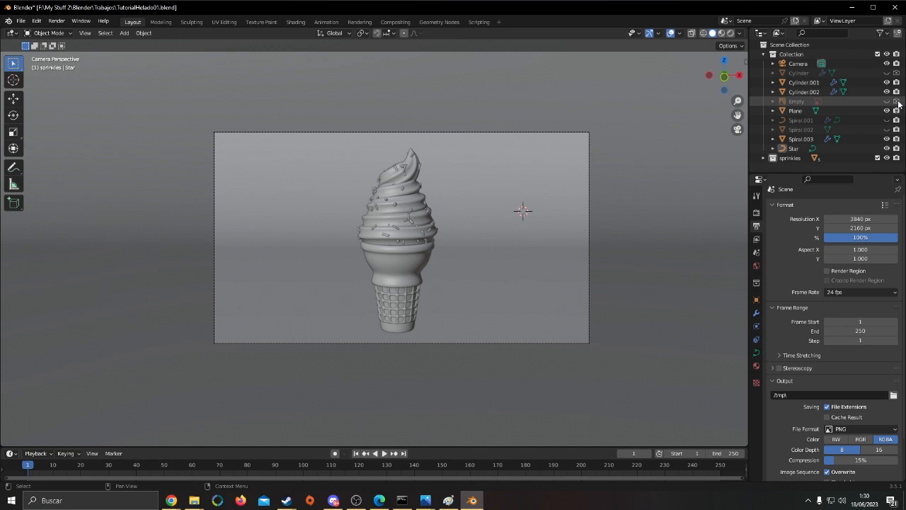
pyautogui.click(897, 129)
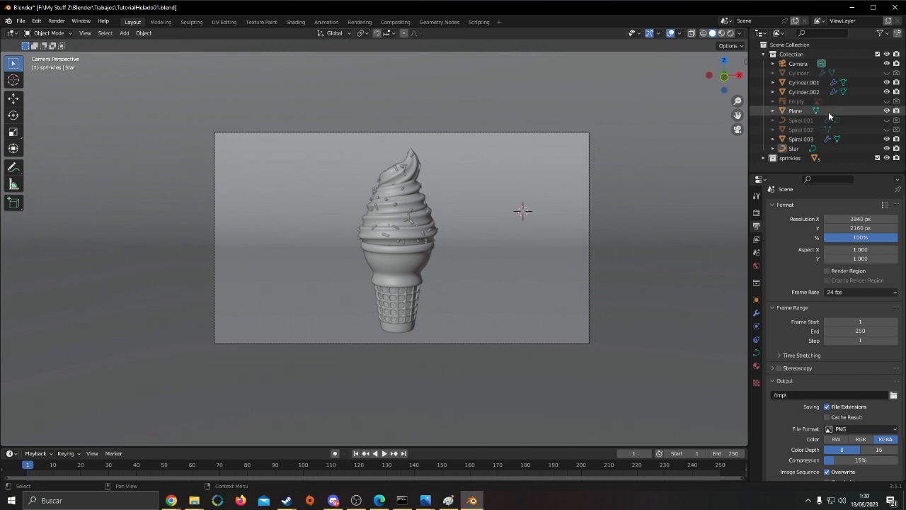
pyautogui.click(897, 149)
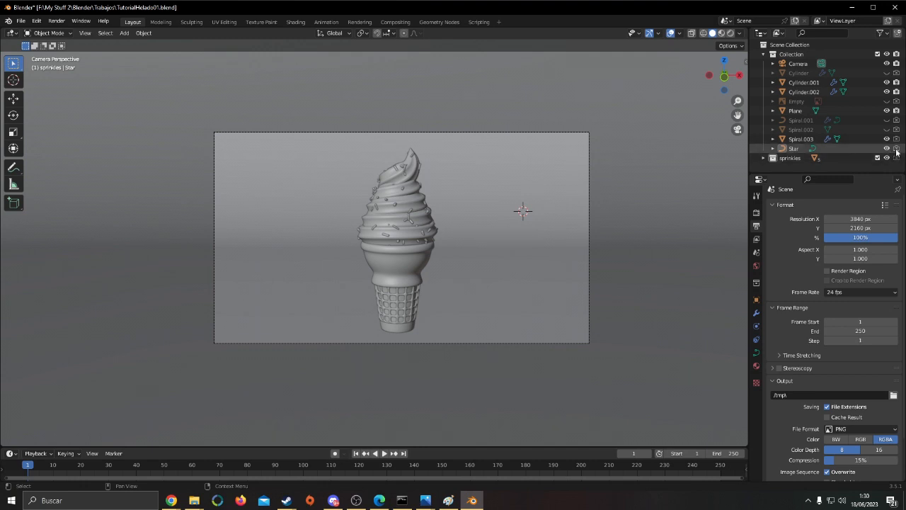
# Briefly hide and show Spiral.003 and Star in the viewport to check what each object contributes
pyautogui.click(887, 138)
pyautogui.click(887, 138)
pyautogui.click(887, 149)
pyautogui.click(888, 149)
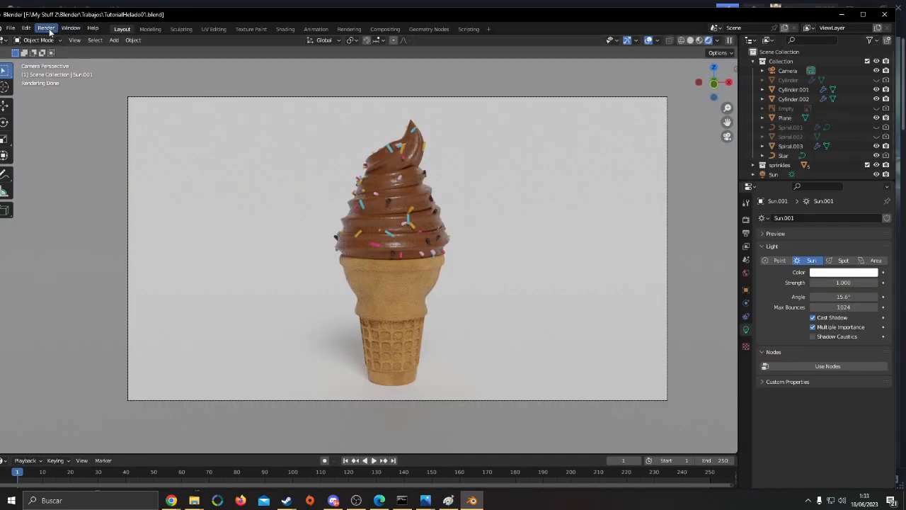
# Start rendering the still image from the camera view
pyautogui.click(38, 30)
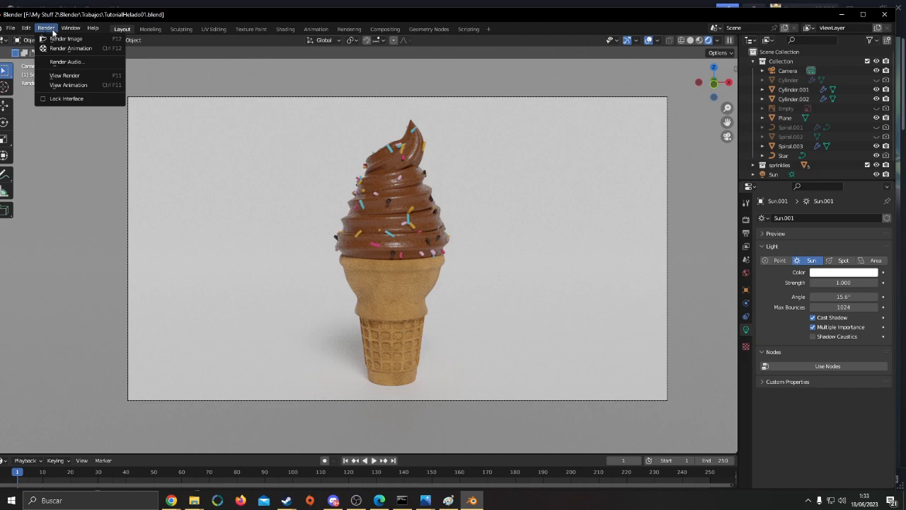
pyautogui.click(56, 40)
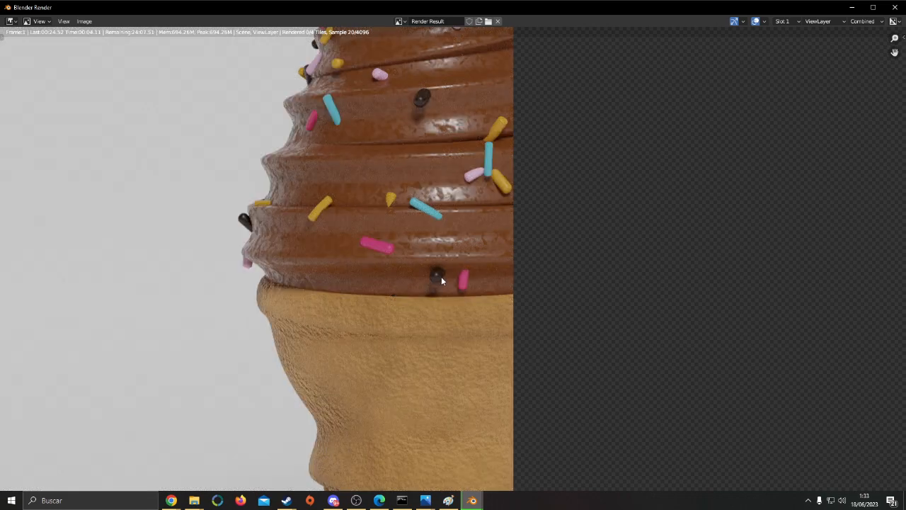
# Examine the chocolate swirl, sprinkles and waffle cone up close and in full frame while the image renders
pyautogui.moveTo(441, 275); pyautogui.dragTo(358, 230, button='middle')
pyautogui.scroll(-3, 365, 234)
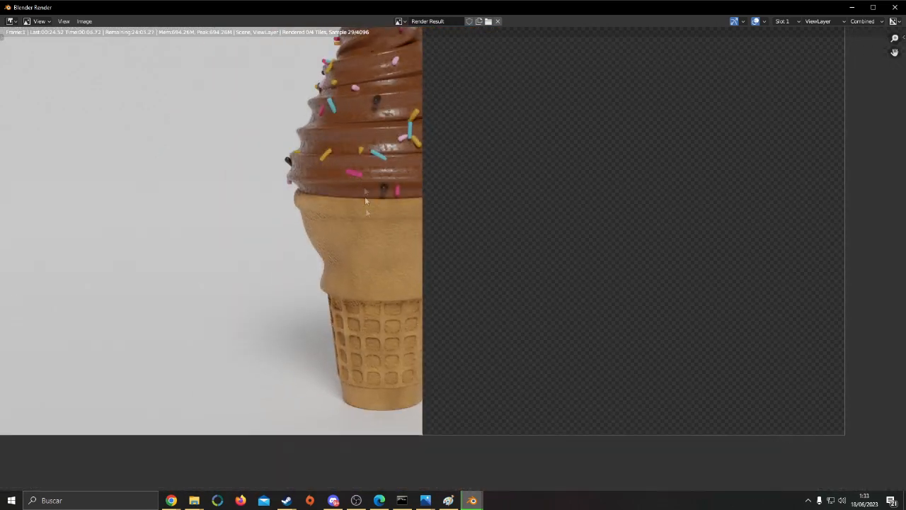
pyautogui.scroll(6, 304, 303)
pyautogui.scroll(-4, 410, 241)
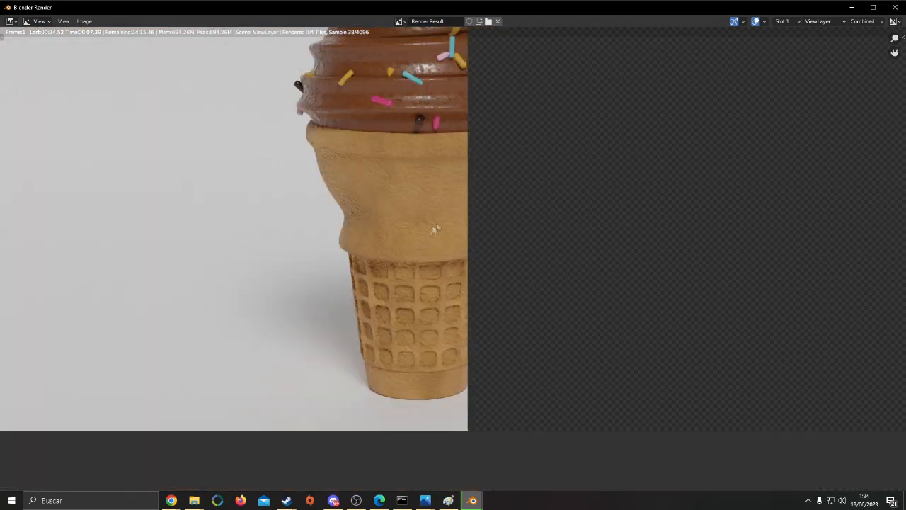
pyautogui.scroll(2, 425, 227)
pyautogui.moveTo(378, 128); pyautogui.dragTo(415, 214, button='middle')
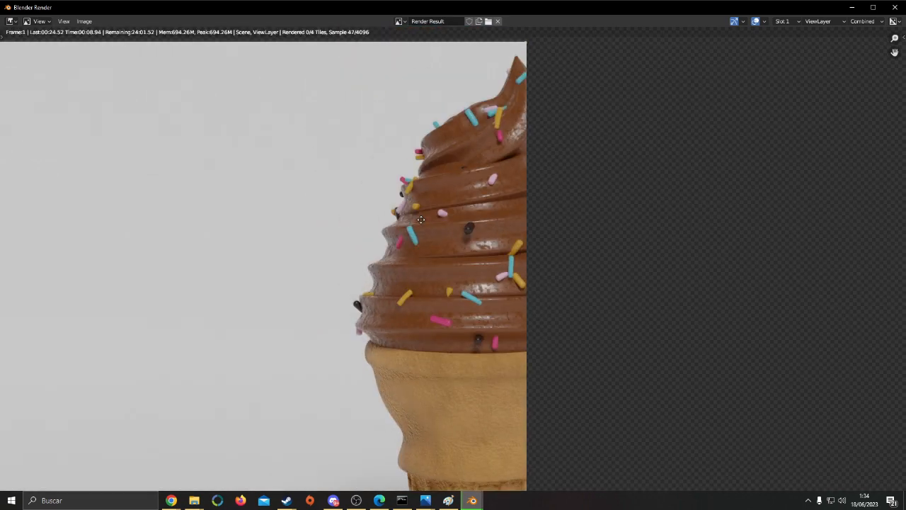
pyautogui.scroll(-1, 411, 205)
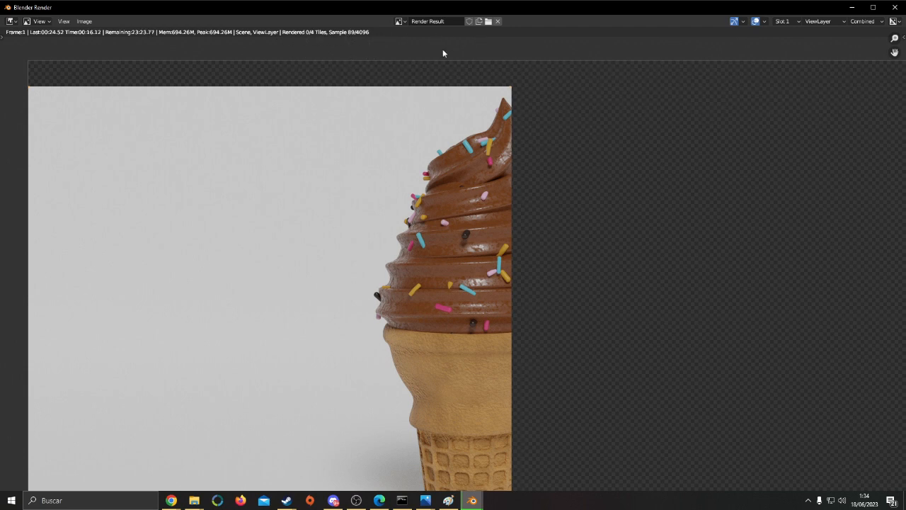
pyautogui.moveTo(638, 111); pyautogui.dragTo(572, 130, button='middle')
pyautogui.scroll(-2, 572, 129)
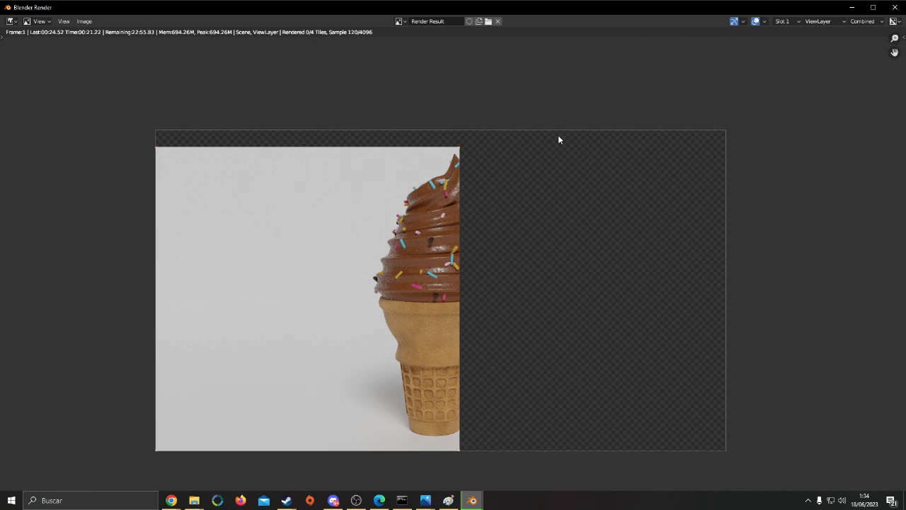
pyautogui.click(356, 501)
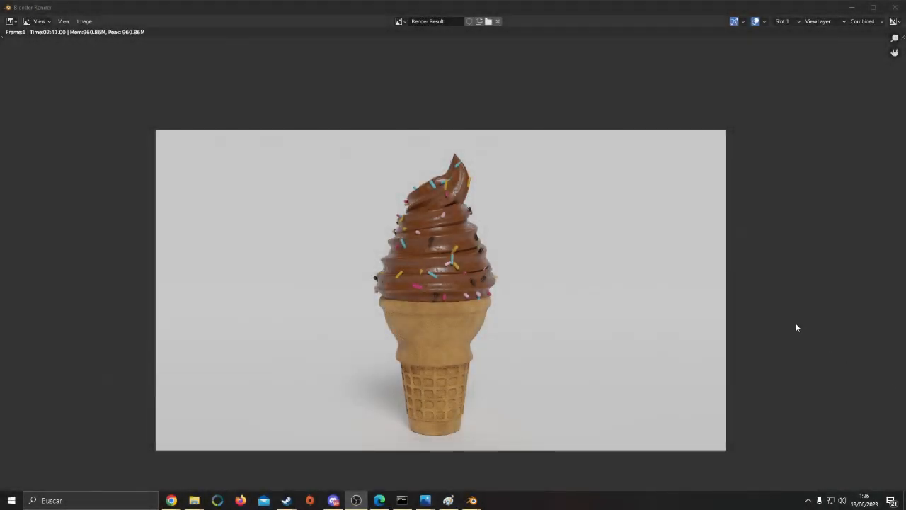
# Examine the finished render up close, checking the chocolate swirl, sprinkles and waffle cone from tip to base
pyautogui.scroll(1, 638, 310)
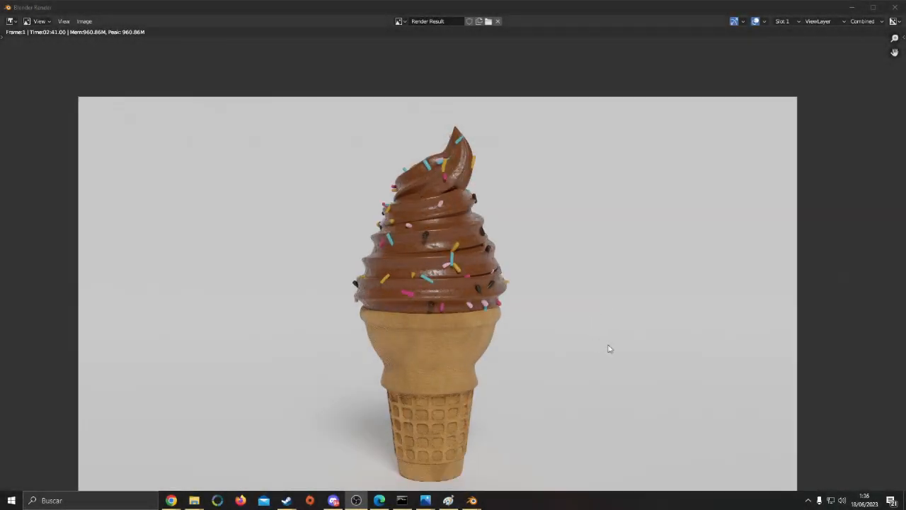
pyautogui.scroll(2, 510, 333)
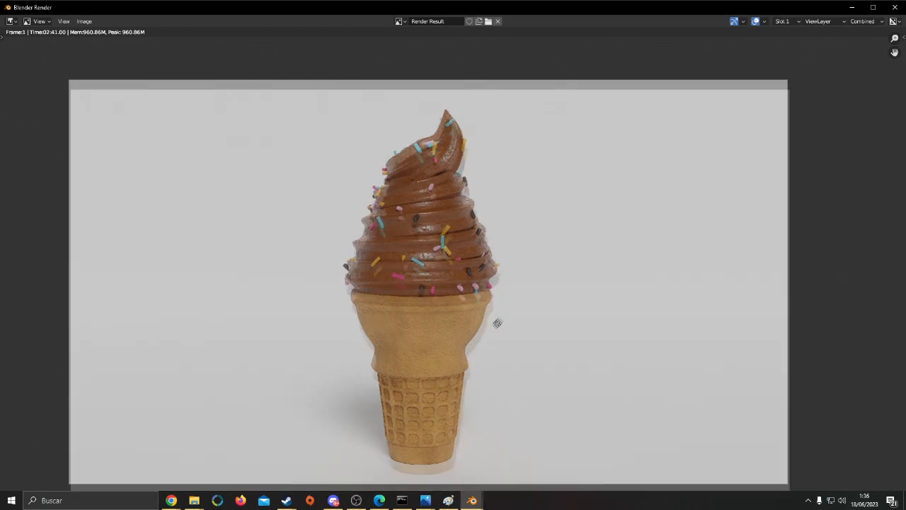
pyautogui.scroll(5, 521, 322)
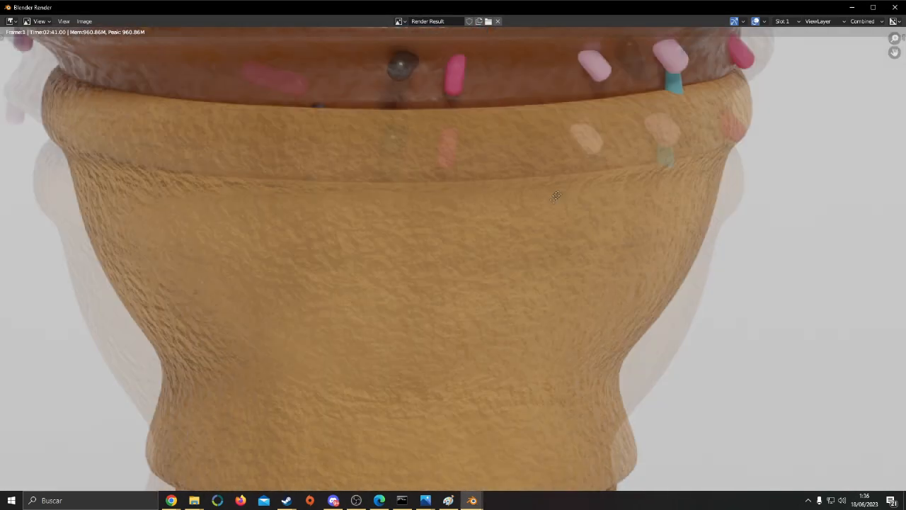
pyautogui.scroll(-2, 527, 390)
pyautogui.moveTo(527, 387); pyautogui.dragTo(541, 284, button='middle')
pyautogui.moveTo(535, 421); pyautogui.dragTo(540, 324, button='middle')
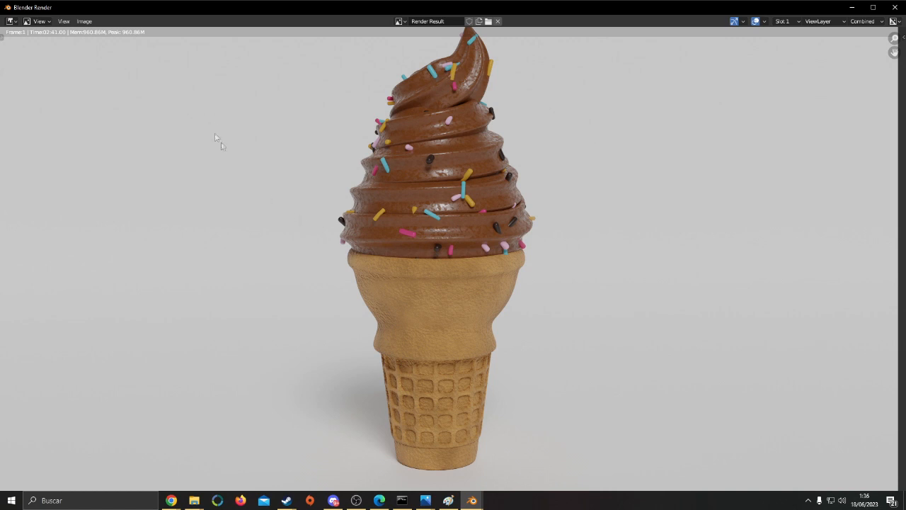
# Start saving the rendered image as a new file in the Trabajos folder, naming it TutorialRender
pyautogui.click(85, 22)
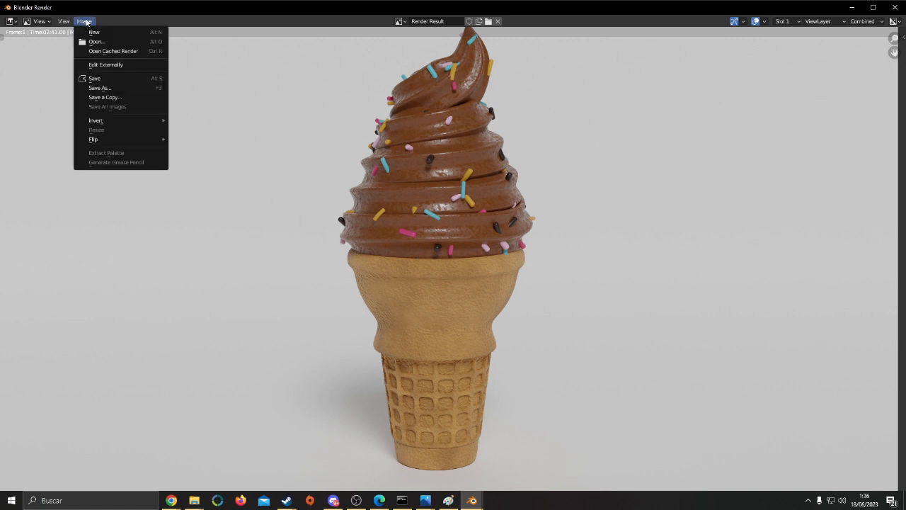
pyautogui.click(113, 88)
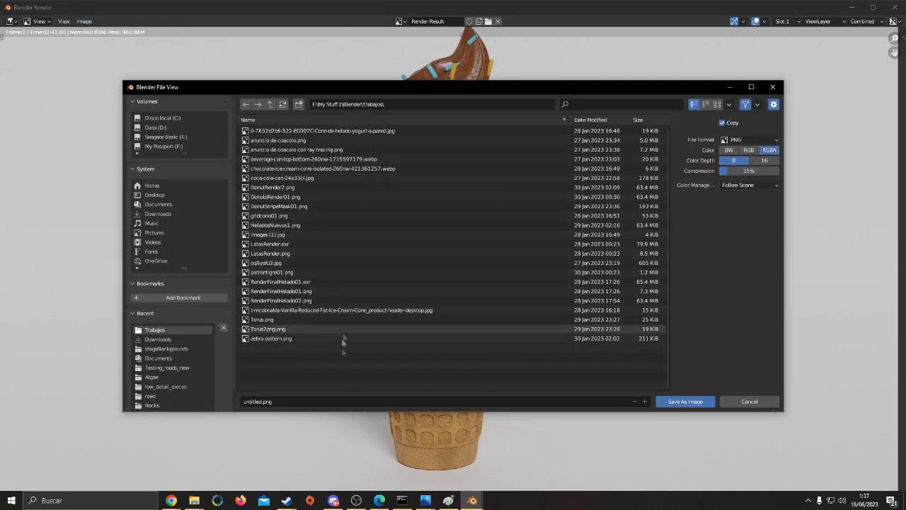
pyautogui.click(295, 402)
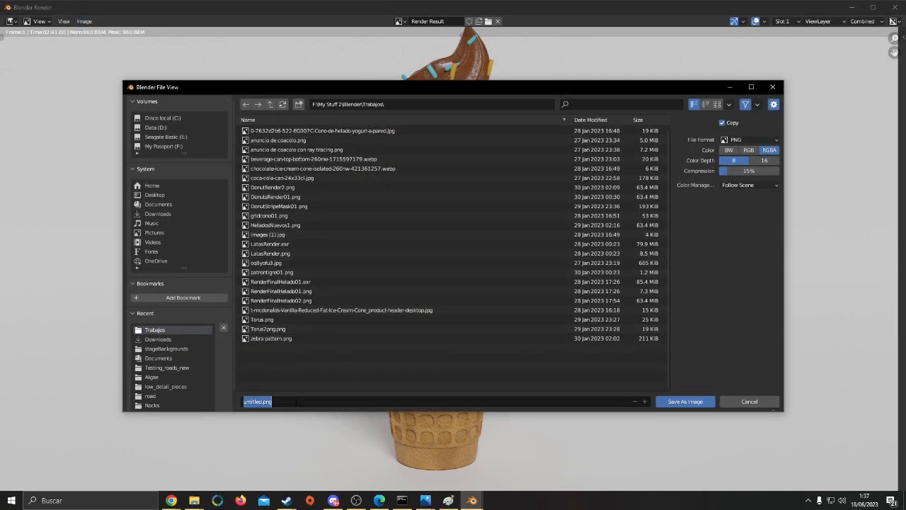
pyautogui.write('TutorialRender')
pyautogui.press('Return')
# Set the output file format to OpenEXR and save the rendered image
pyautogui.click(753, 140)
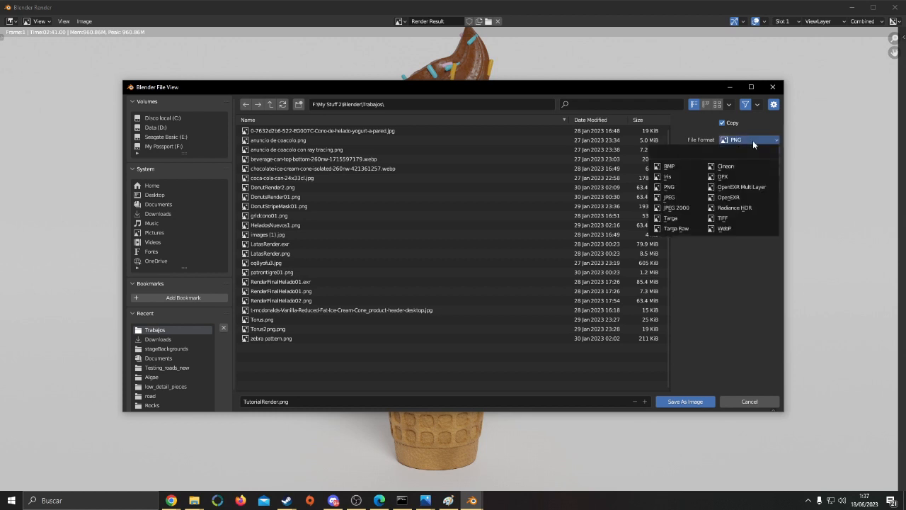
pyautogui.click(748, 197)
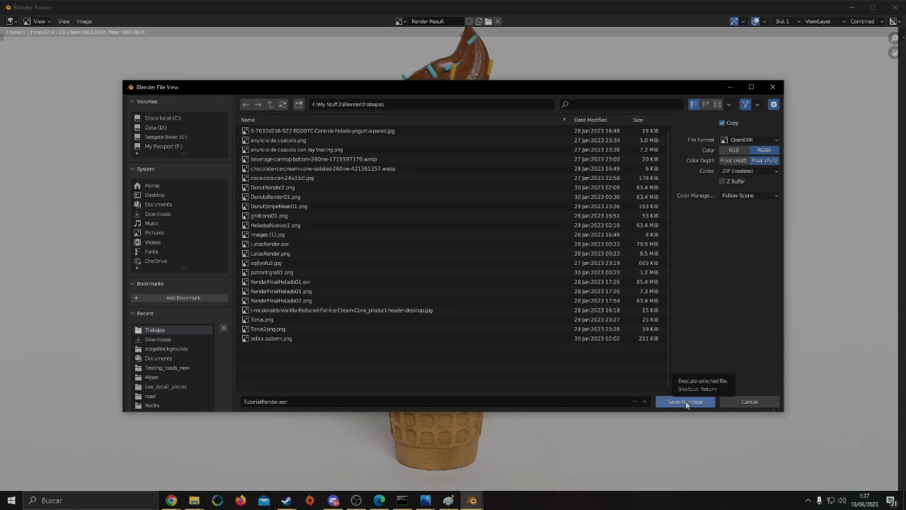
pyautogui.click(686, 402)
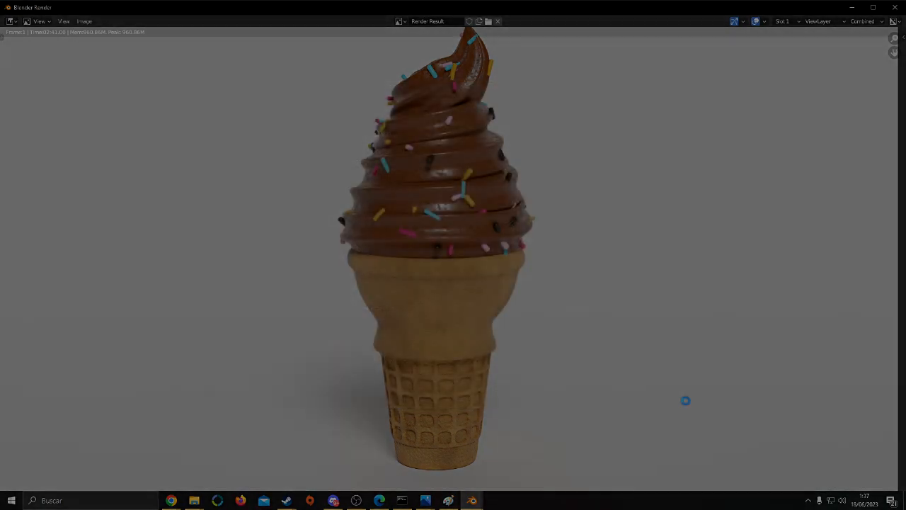